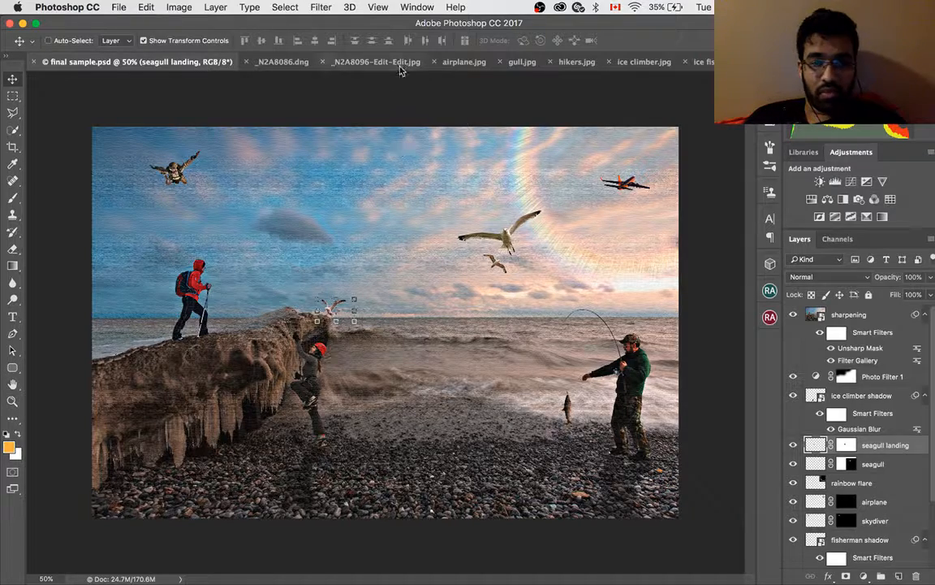
Review the two pier background photos and the layer stack of the final sample.psd composite
left_click(299, 62)
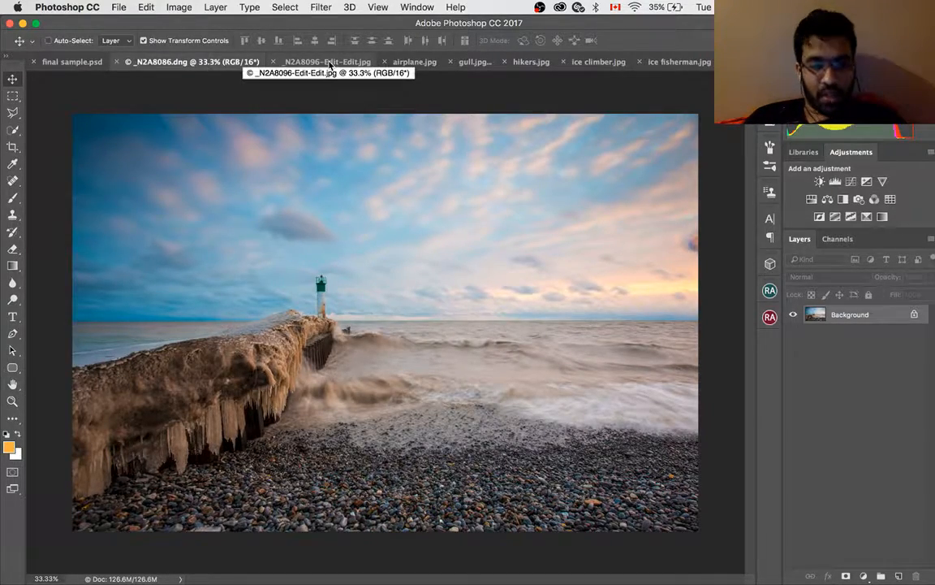
left_click(329, 63)
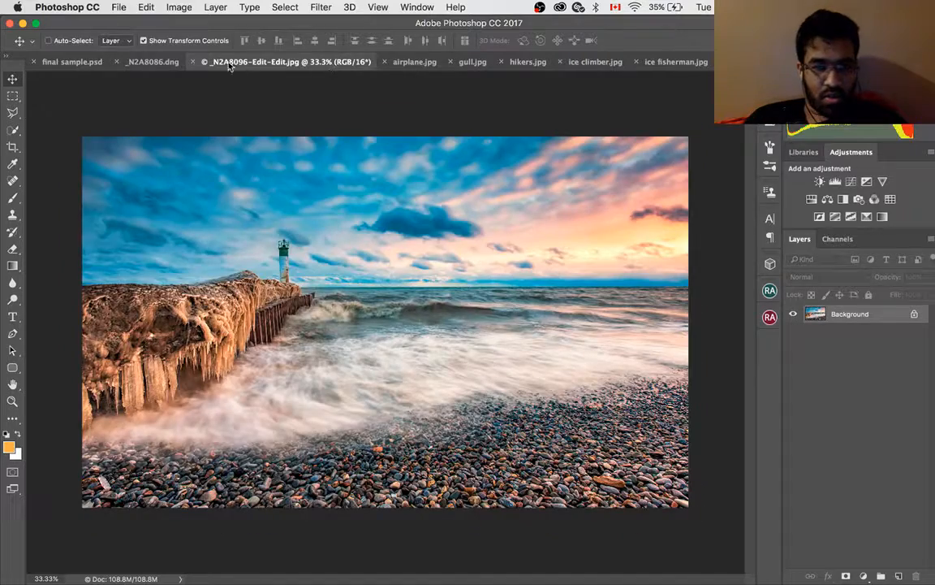
left_click(150, 62)
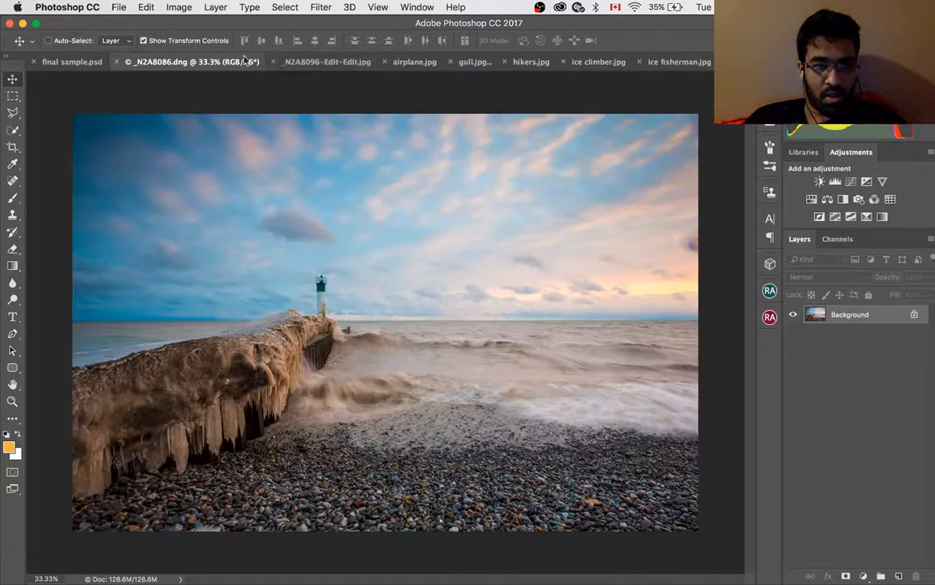
left_click(61, 61)
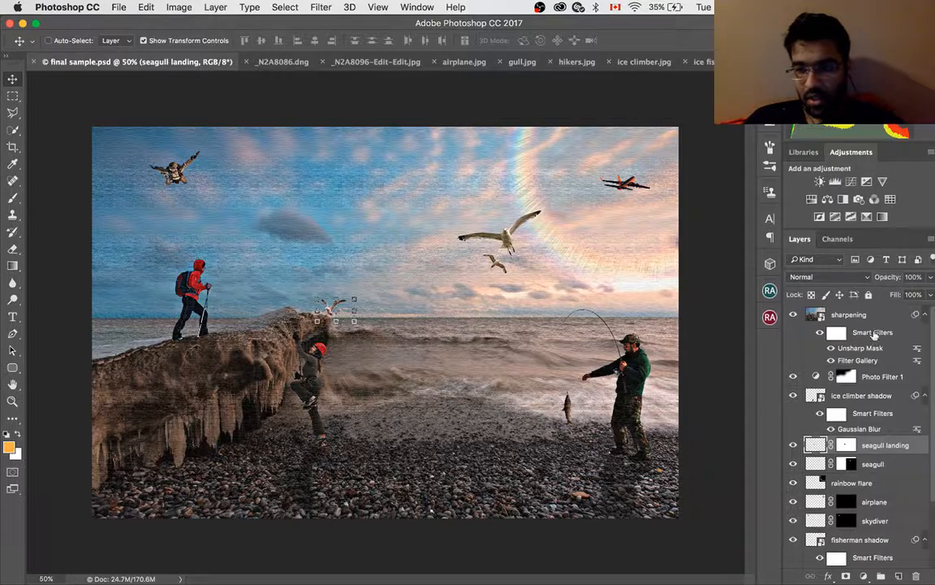
scroll(871, 338, "down", 5)
scroll(871, 338, "up", 5)
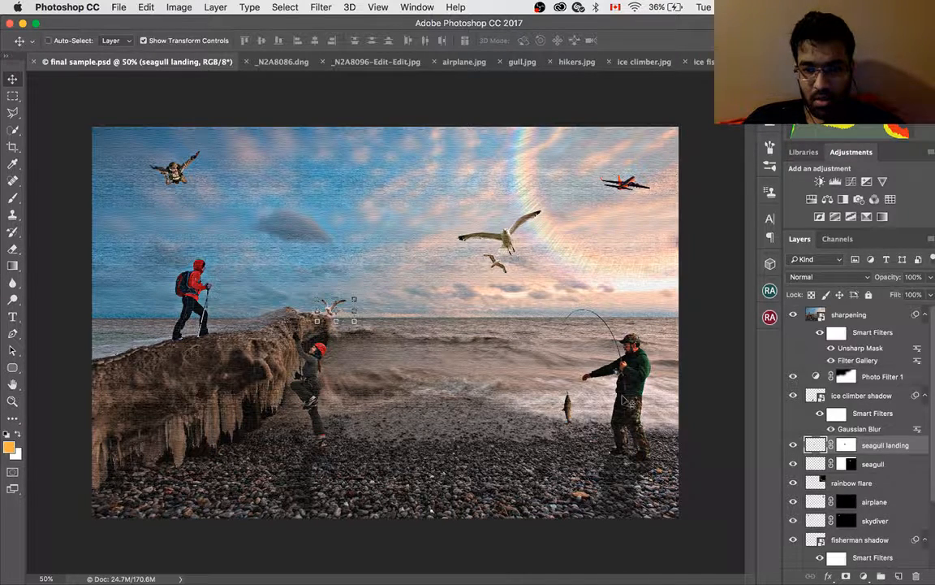
Dab the Dodge tool on the fisherman in final sample.psd, with Midtones range and 1% exposure
left_click(13, 300)
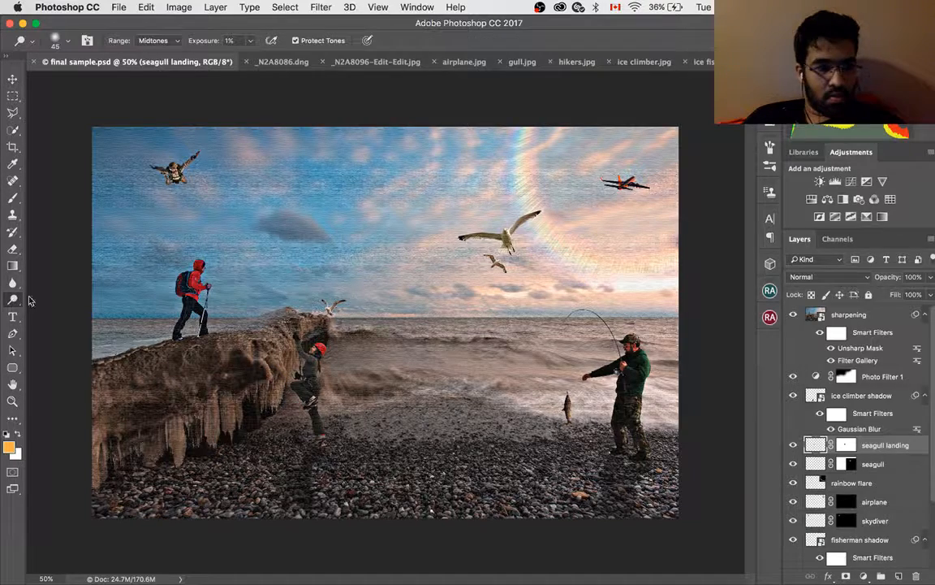
left_click(636, 358)
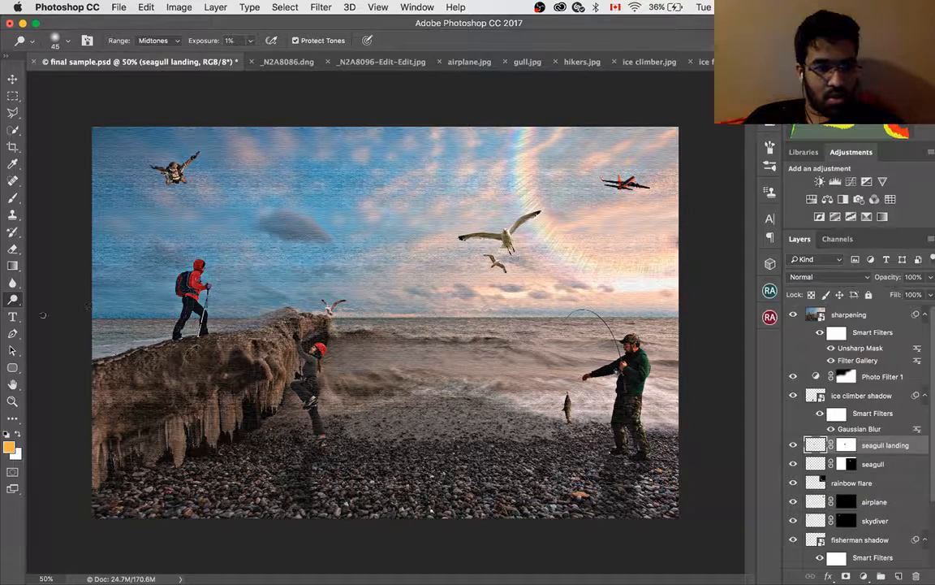
key("a")
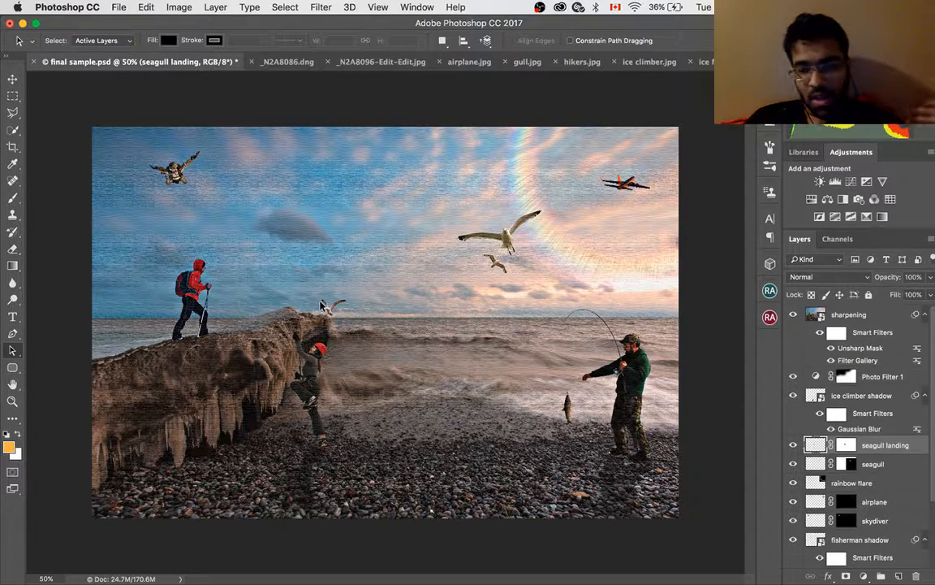
Compare the background photos _N2A8086.dng and _N2A8096-Edit-Edit.jpg
left_click(285, 61)
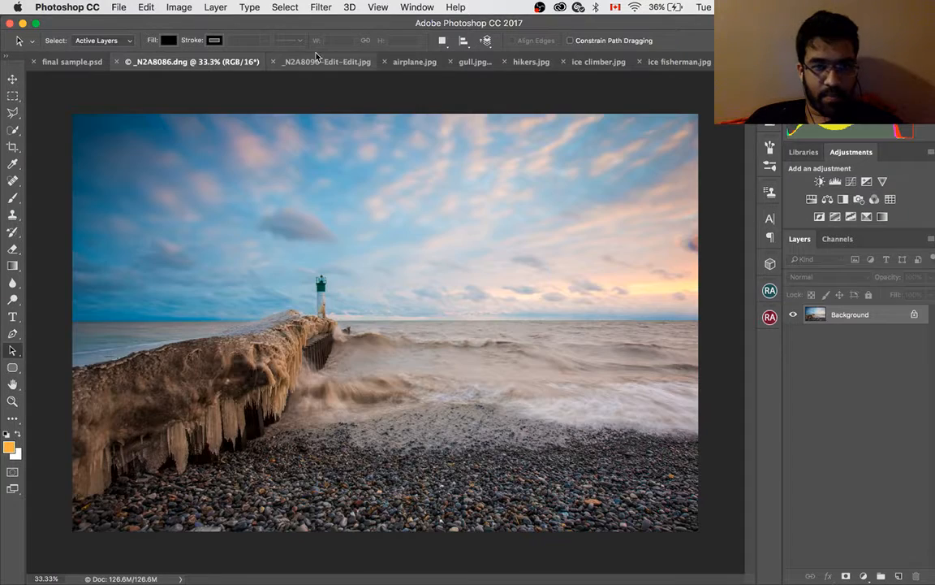
left_click(407, 63)
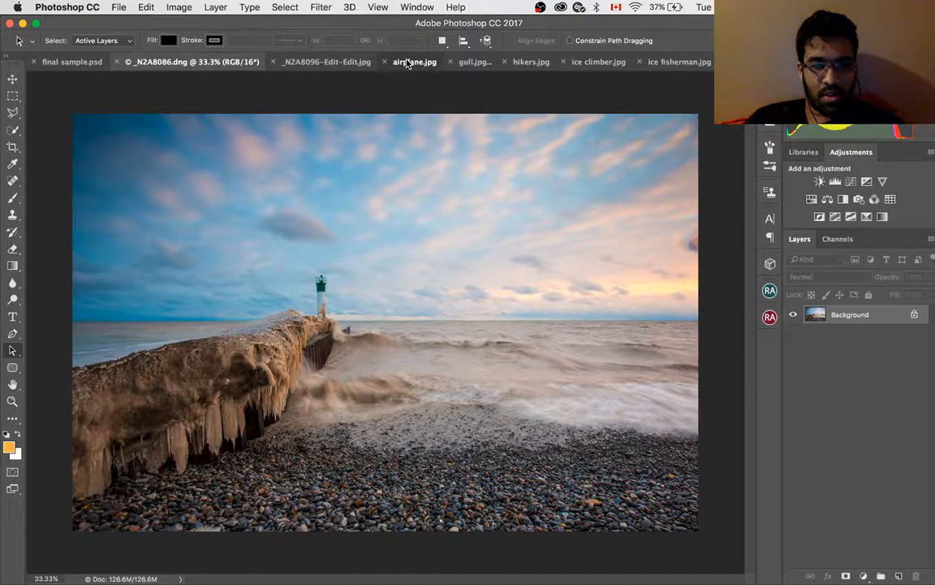
left_click(264, 63)
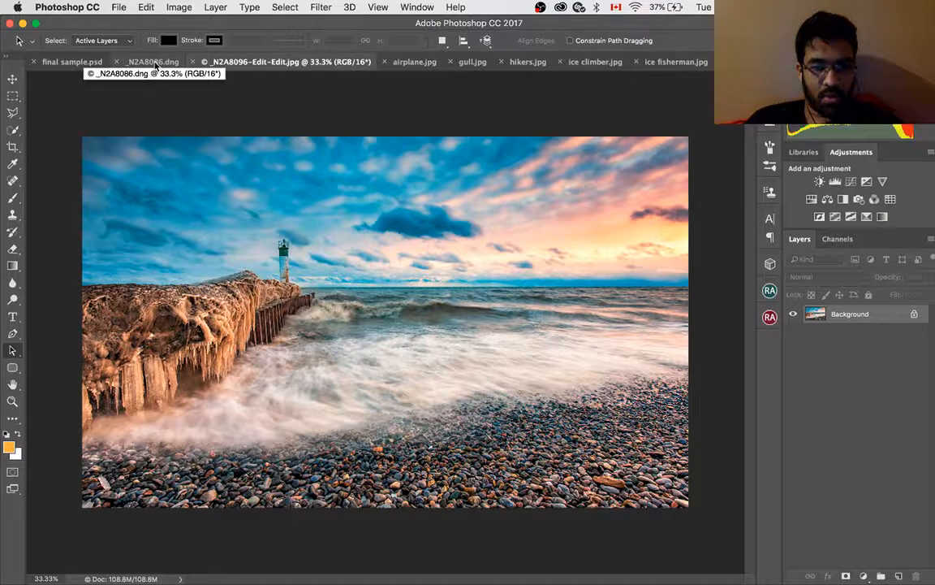
left_click(155, 64)
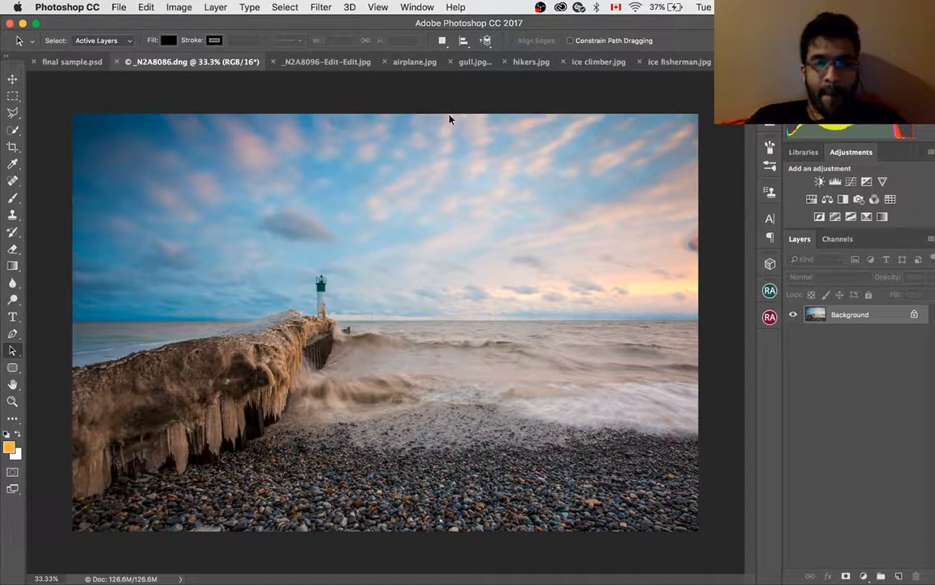
Select the whole airplane in airplane.jpg with the Quick Selection tool, starting with a brush size of 20
left_click(415, 63)
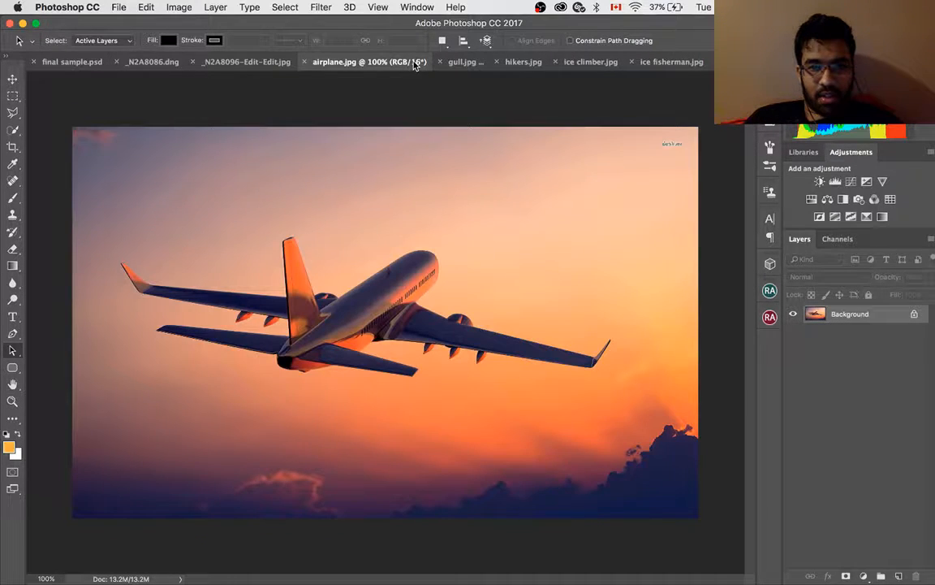
left_click(13, 130)
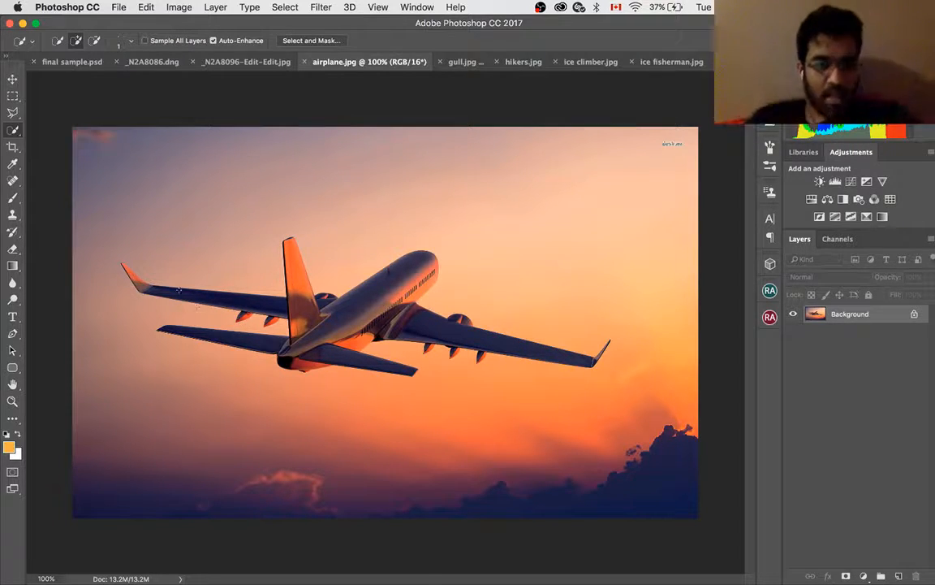
scroll(243, 324, "up", 5)
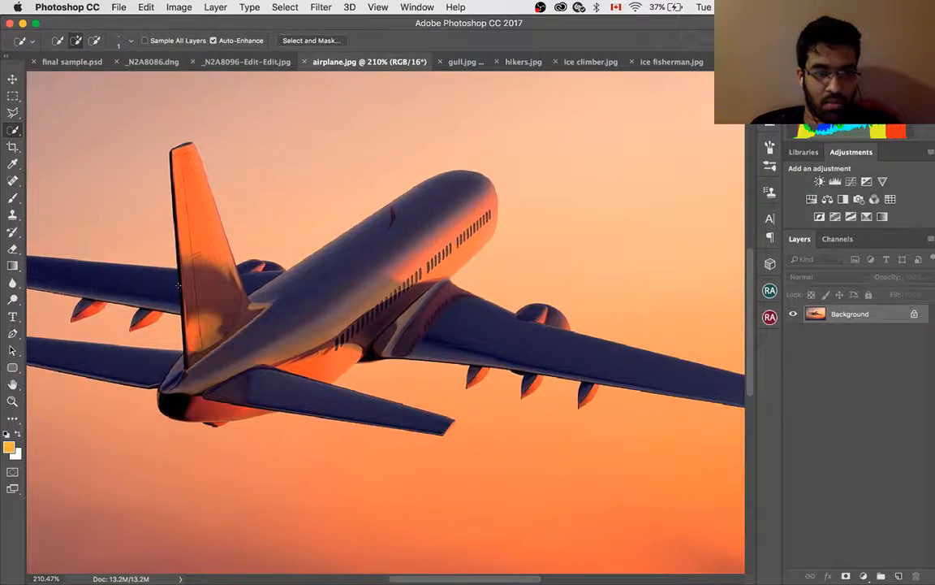
left_click_drag(177, 285, 422, 341)
scroll(423, 341, "down", 4)
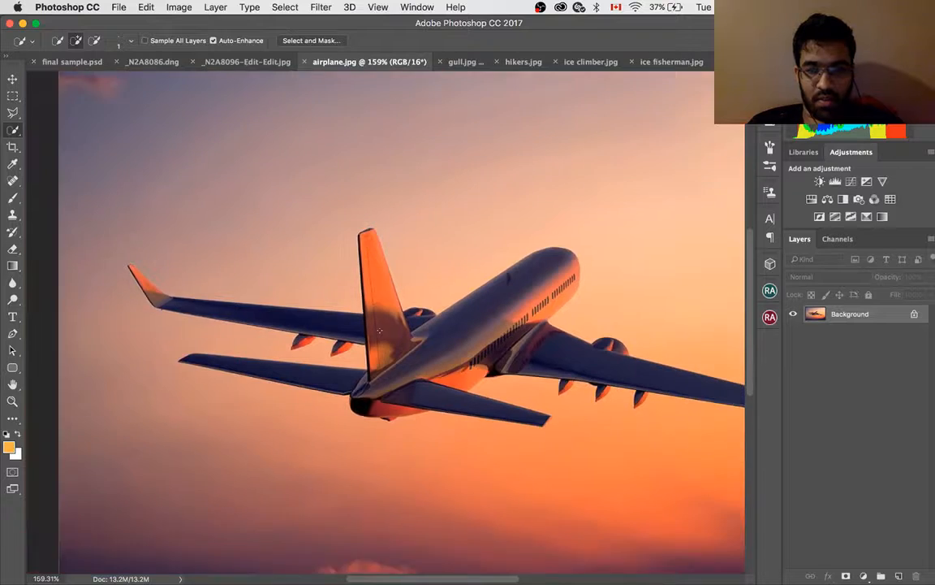
scroll(379, 330, "down", 2)
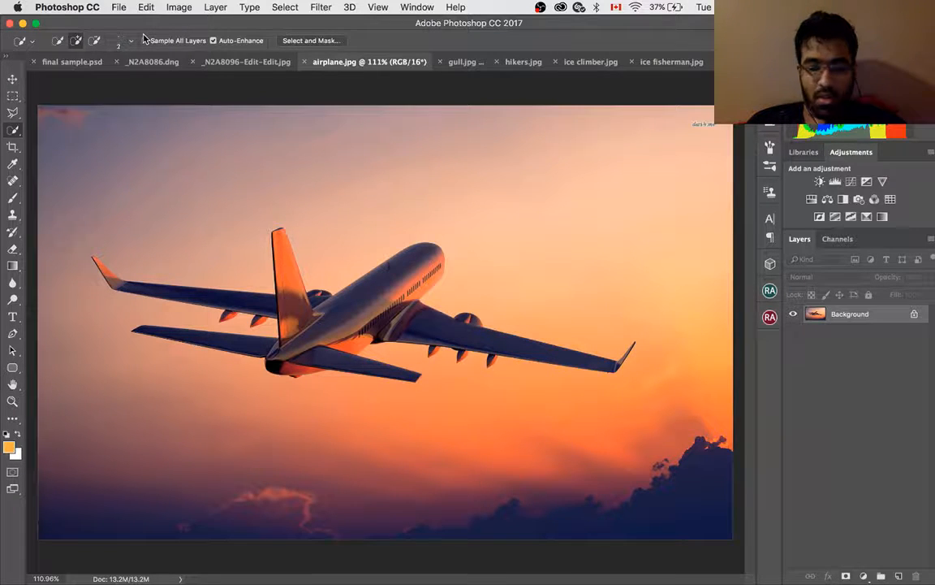
key("bracketright")
key("bracketright")
key("bracketright")
key("bracketright")
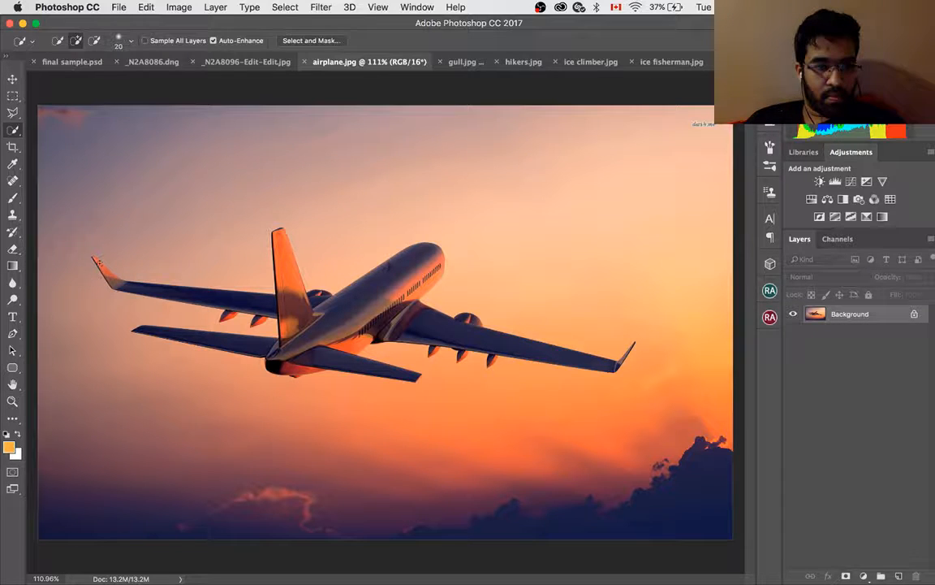
left_click_drag(96, 261, 134, 283)
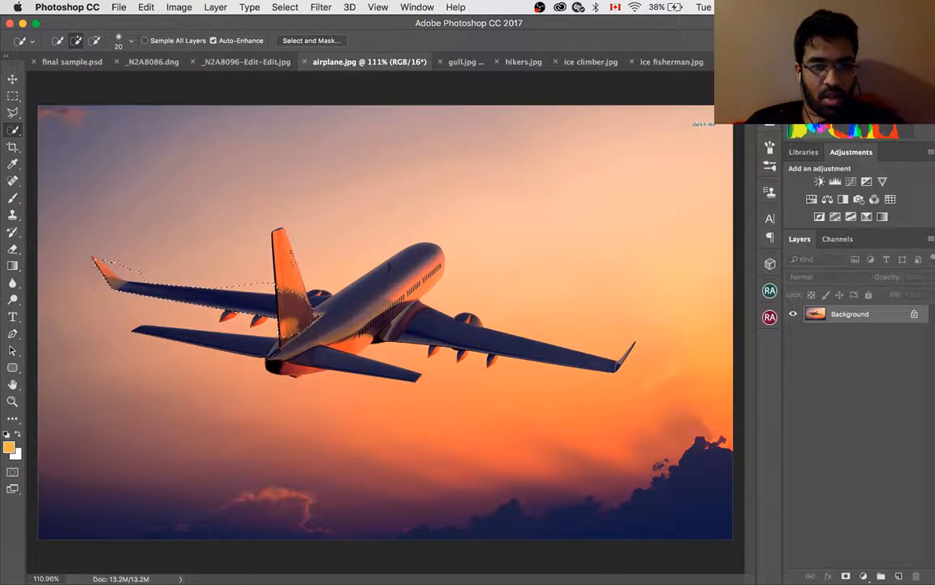
left_click_drag(288, 279, 400, 276)
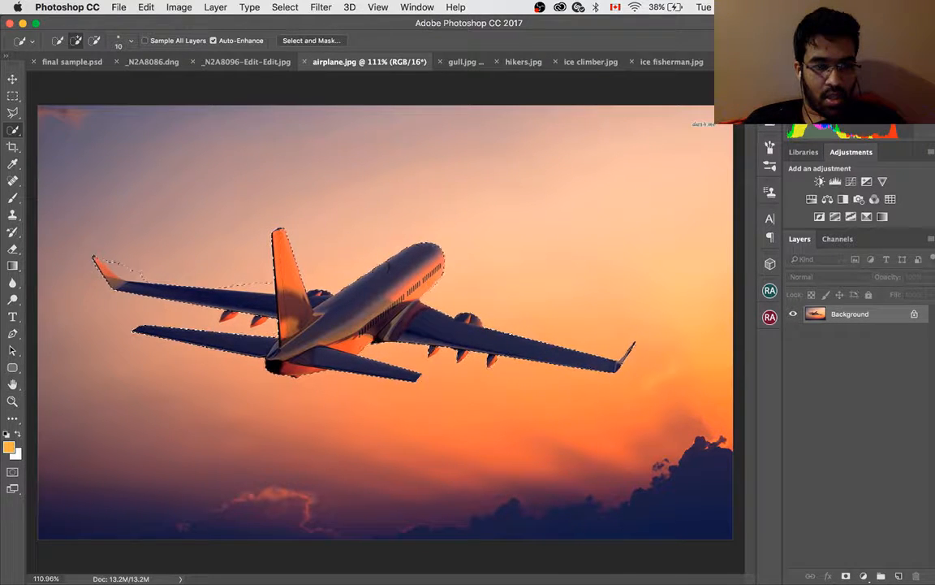
Subtract the excess sky above the airplane's left wing, next to the tail fin, from the selection with a size 10 brush
scroll(161, 268, "up", 10)
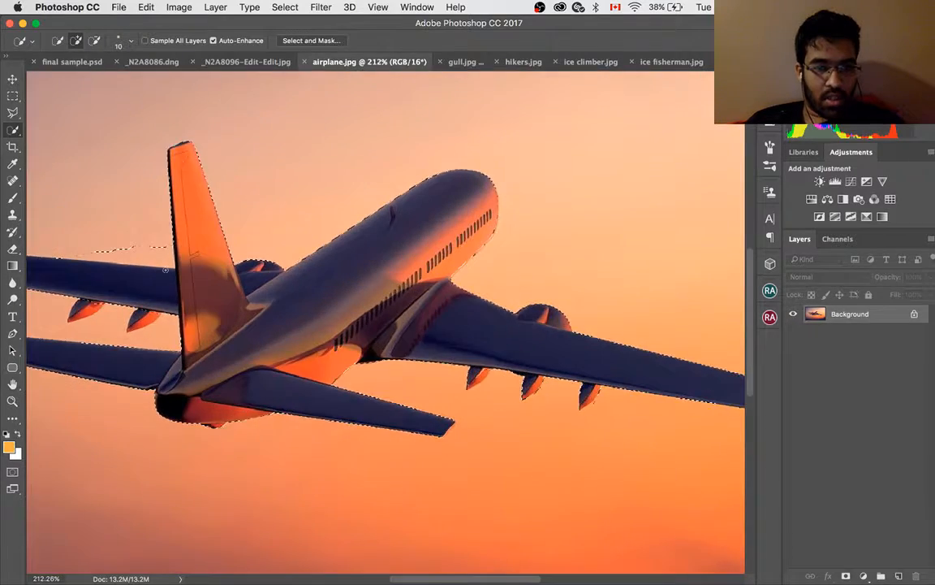
scroll(162, 267, "up", 3)
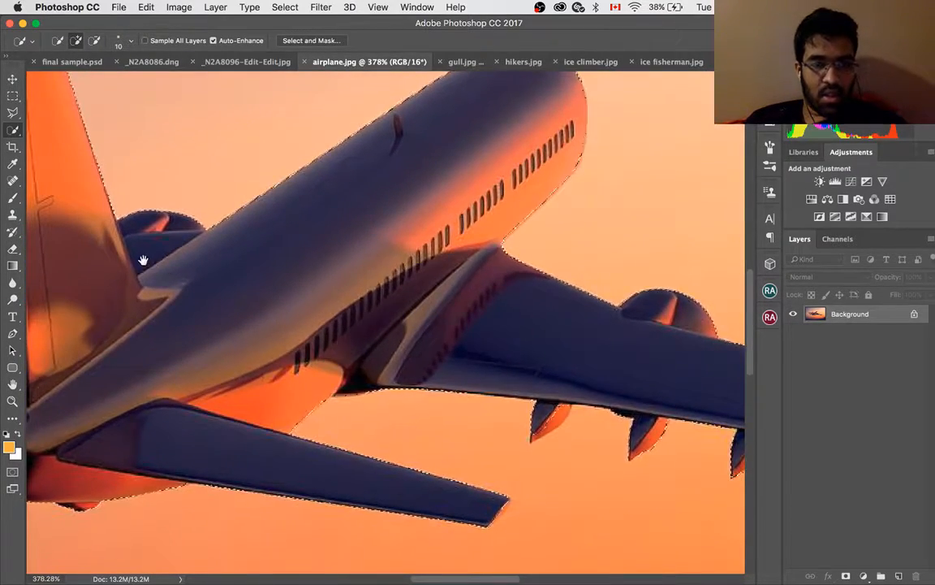
left_click_drag(142, 260, 461, 369)
left_click_drag(438, 292, 393, 293)
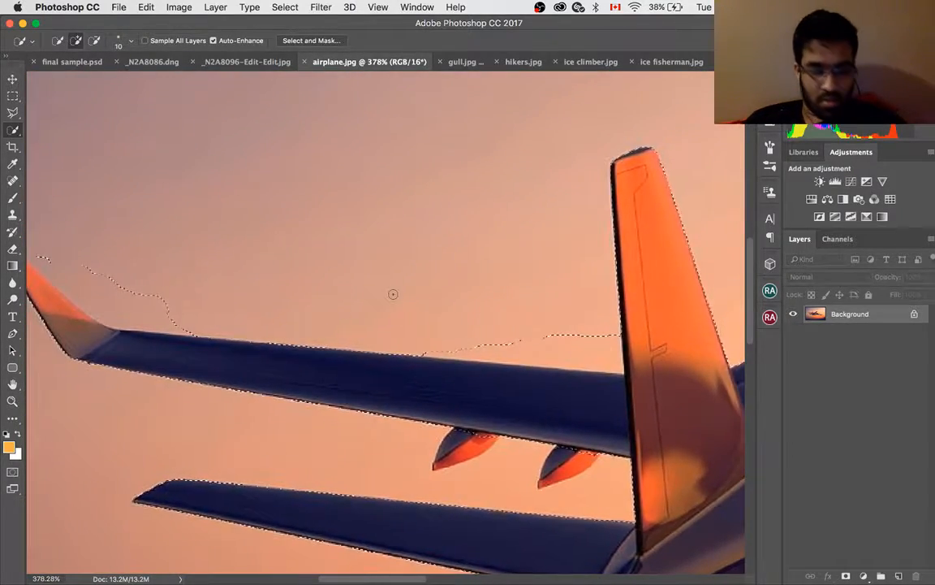
key("alt")
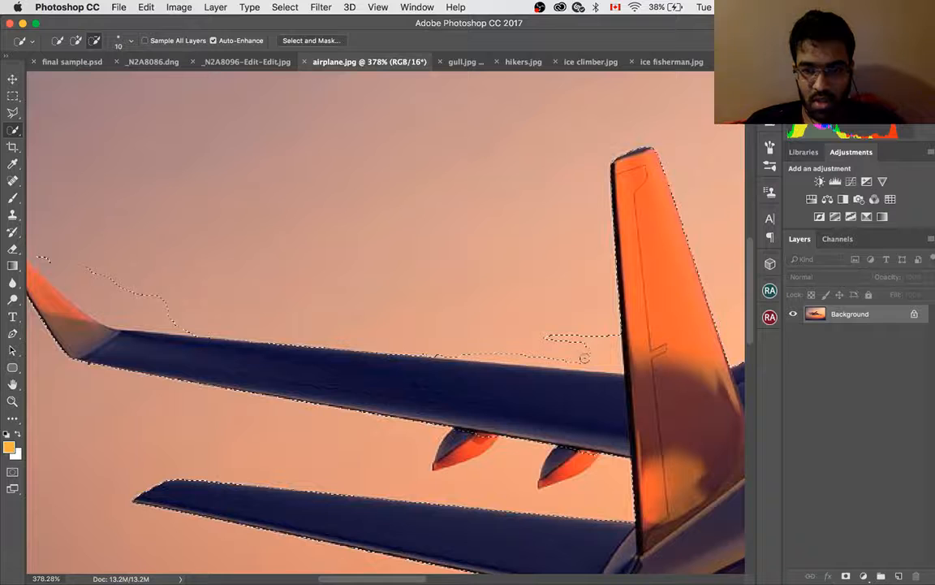
mouse_move(585, 358)
left_mouse_down()
mouse_move(613, 367)
mouse_move(531, 344)
mouse_move(464, 349)
left_mouse_up()
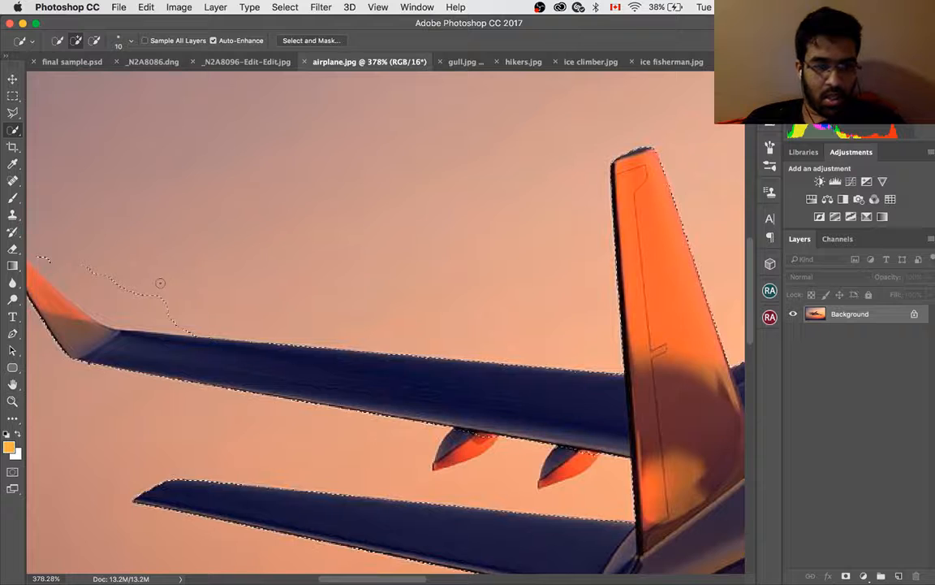
Subtract the stray sky on both sides of the left wing's upturned tip from the airplane selection
scroll(159, 281, "left", 5)
scroll(160, 282, "left", 3)
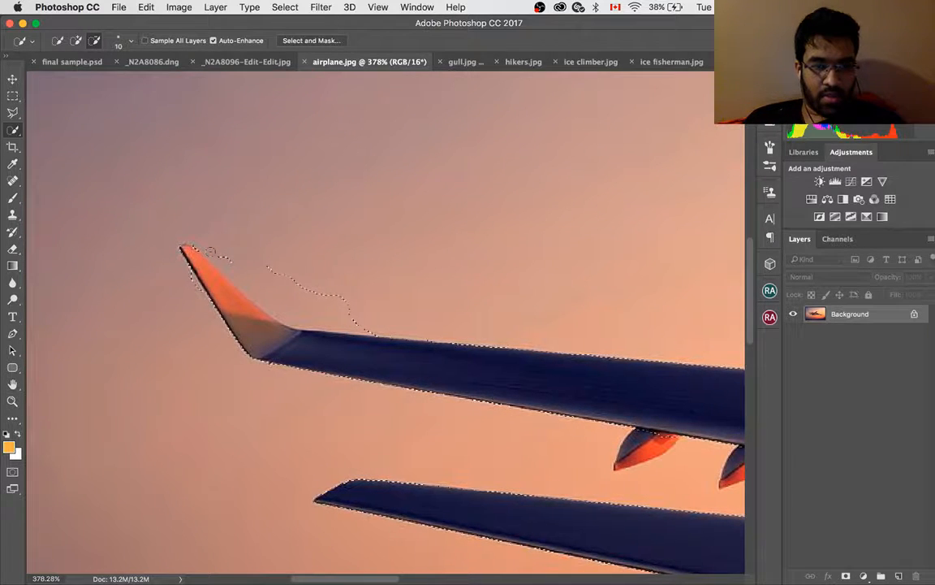
mouse_move(210, 251)
left_mouse_down()
mouse_move(286, 309)
mouse_move(272, 286)
mouse_move(359, 311)
mouse_move(281, 268)
mouse_move(252, 267)
mouse_move(315, 284)
mouse_move(362, 326)
left_mouse_up()
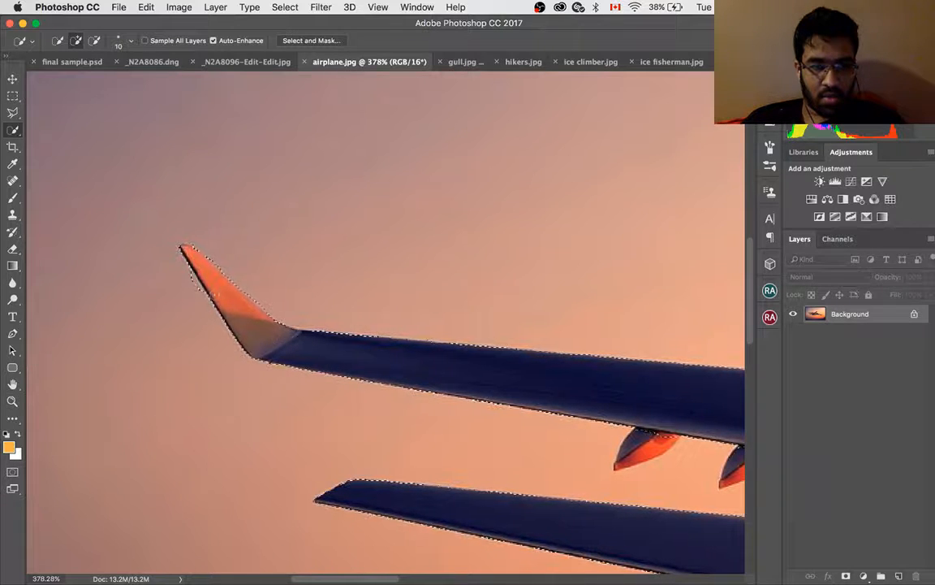
left_click(196, 288, "alt")
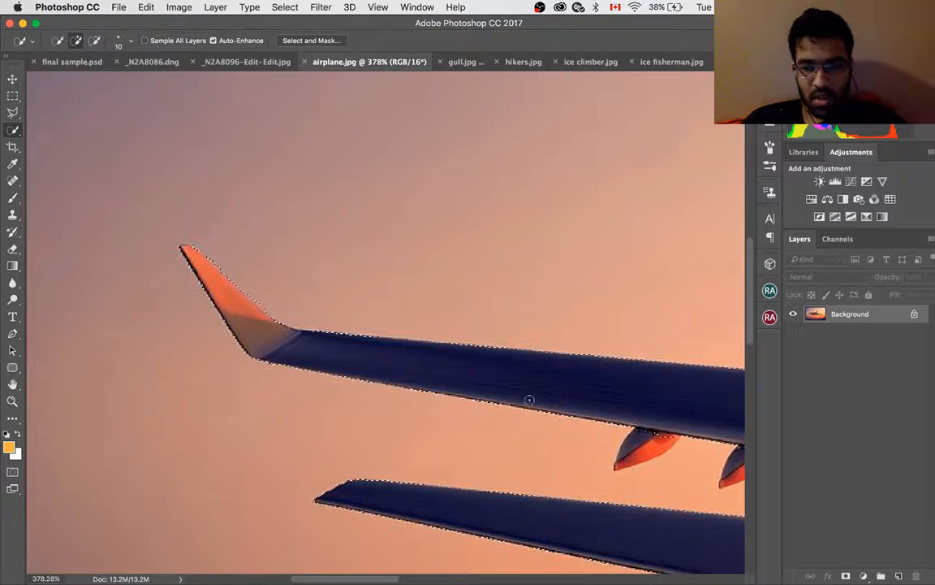
Check the selection edge along the fuselage and right wing, and subtract the excess sky beside the outermost pod under that wing
scroll(529, 398, "right", 5)
scroll(529, 399, "right", 8)
scroll(528, 399, "down", 5)
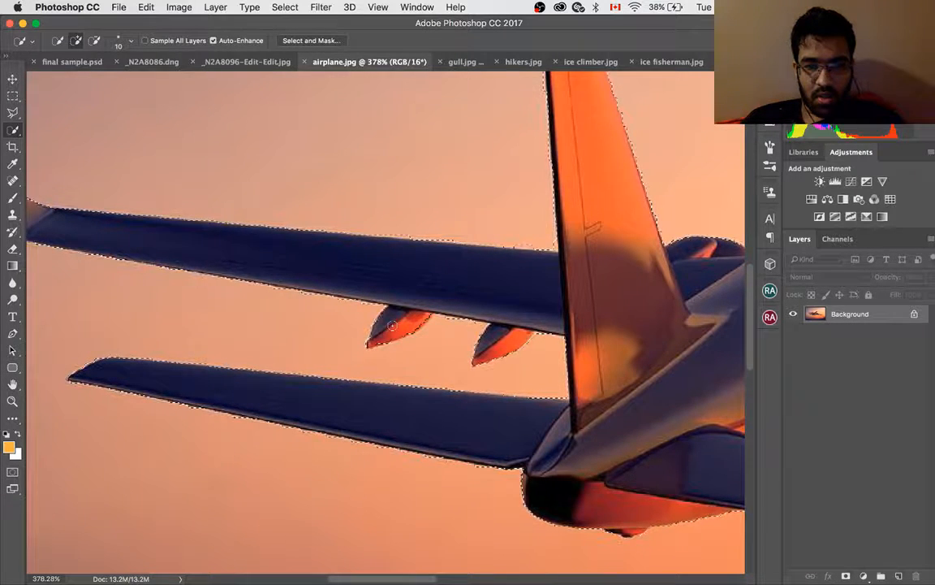
scroll(475, 302, "right", 15)
scroll(475, 302, "down", 5)
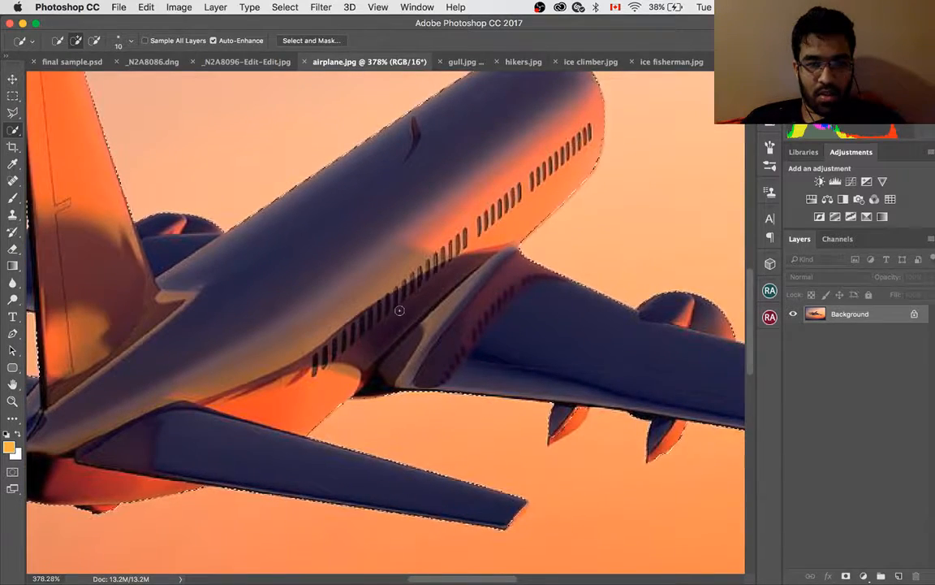
scroll(400, 310, "down", 5)
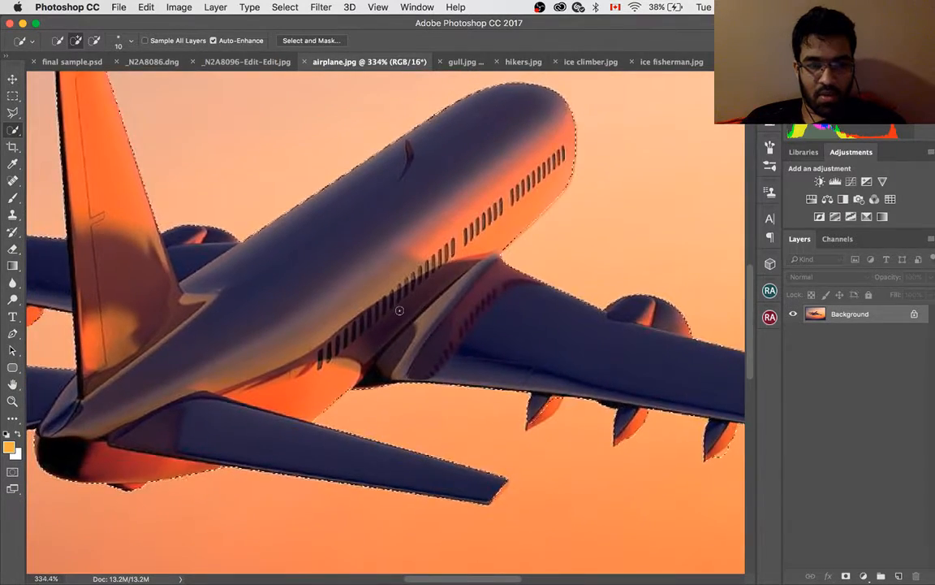
scroll(400, 310, "down", 3)
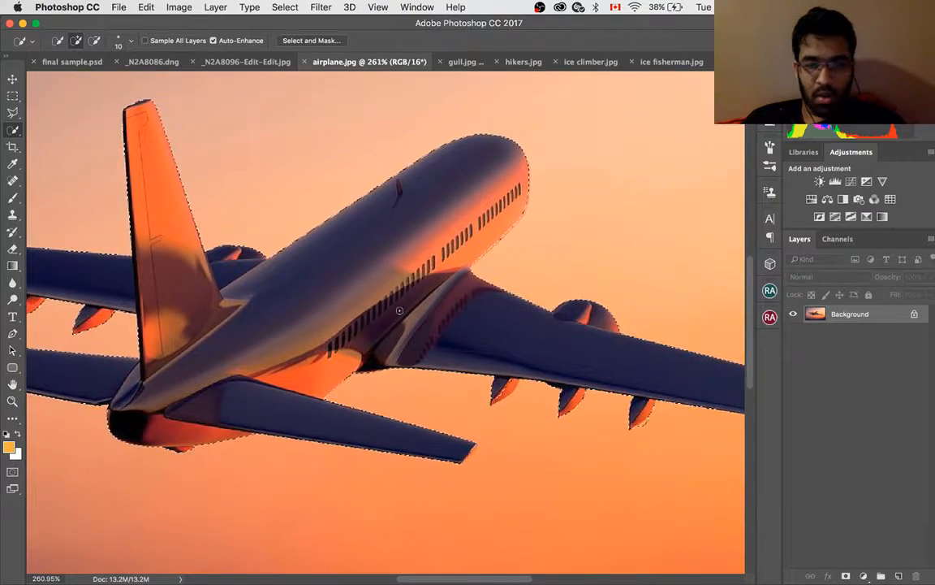
scroll(399, 310, "up", 5)
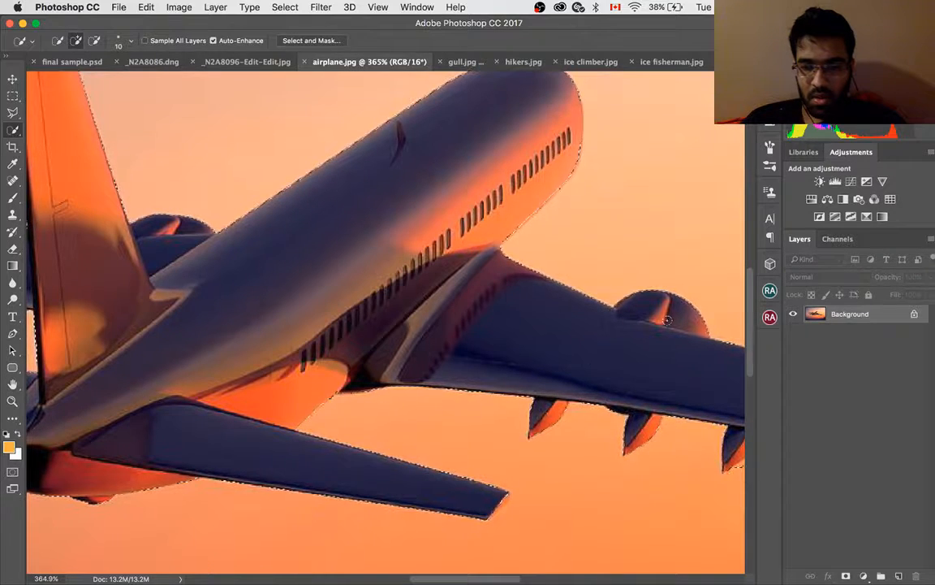
scroll(609, 350, "right", 2)
scroll(609, 350, "right", 3)
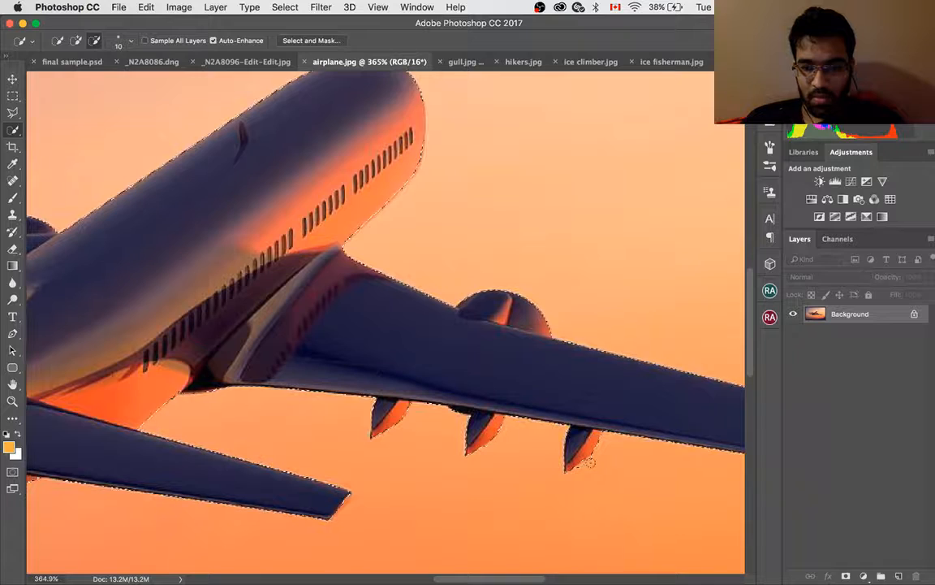
key("super+d")
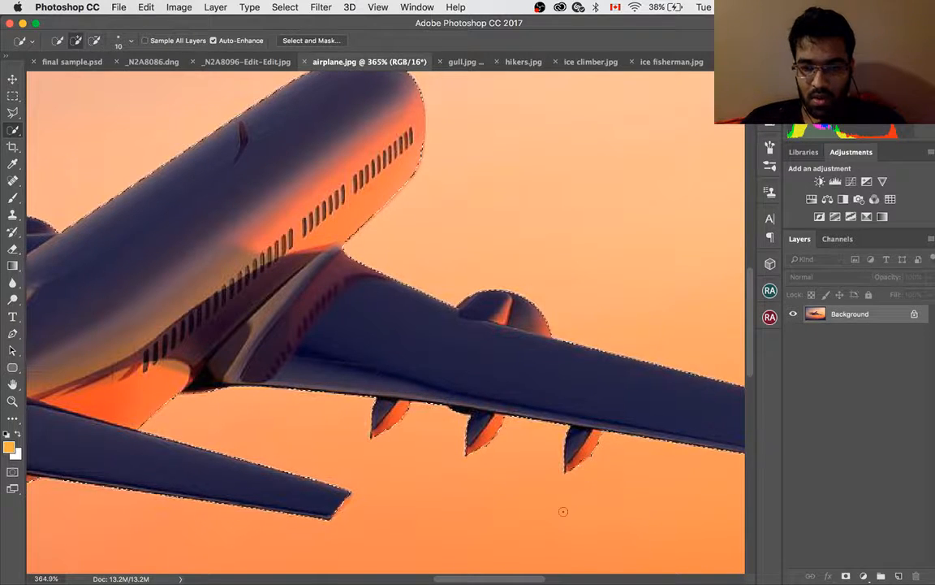
Add a layer mask from the finished airplane selection to hide the sky in airplane.jpg, and check the cutout
scroll(554, 418, "down", 2)
scroll(554, 418, "down", 6)
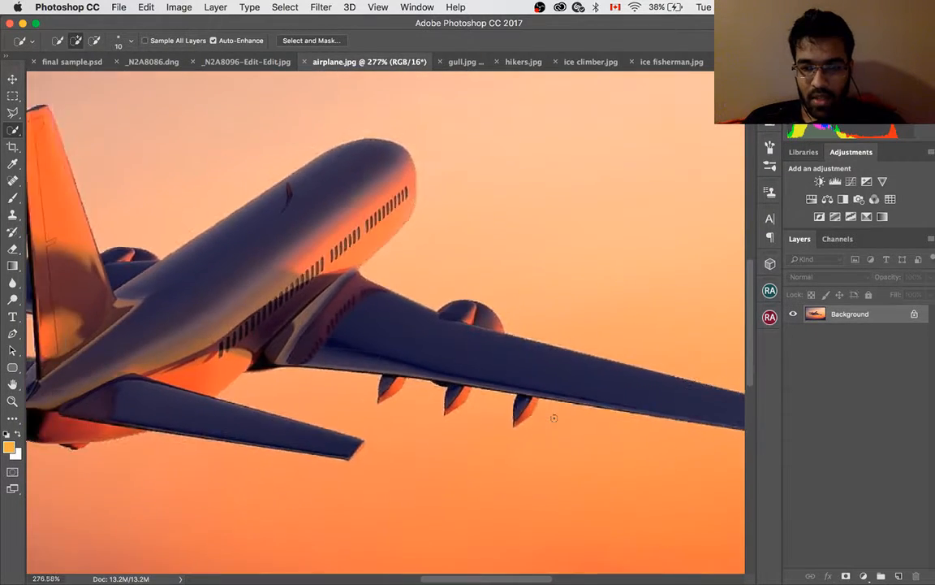
scroll(554, 418, "down", 5)
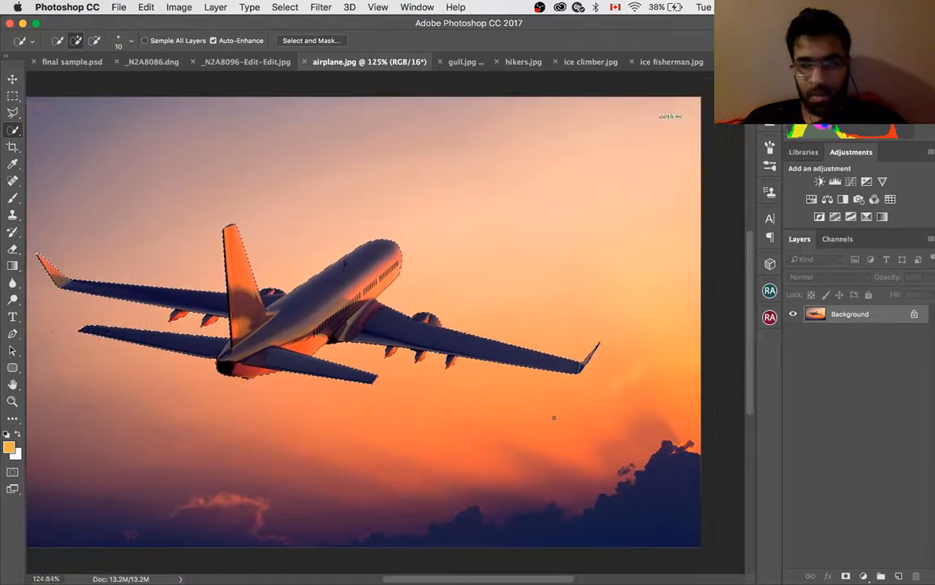
scroll(355, 245, "up", 2)
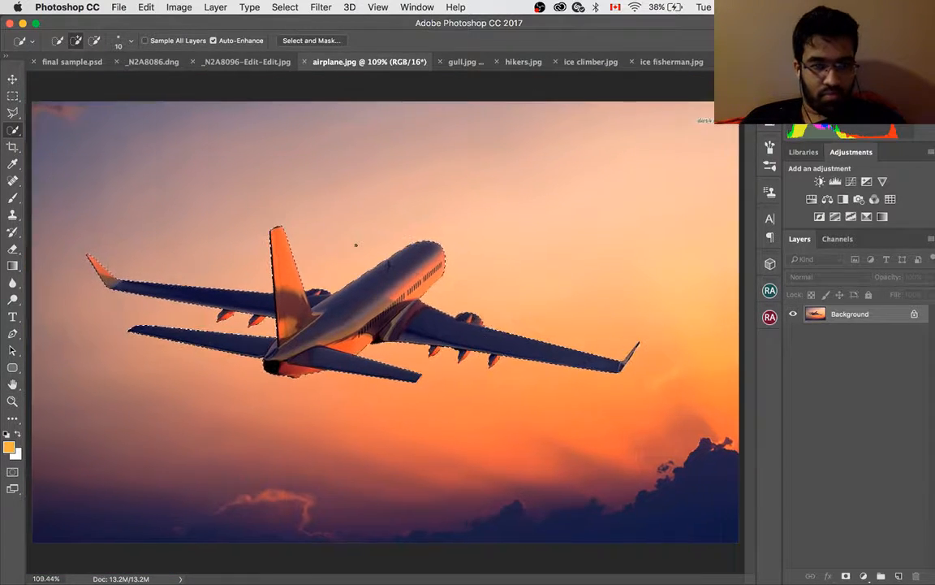
left_click(35, 22)
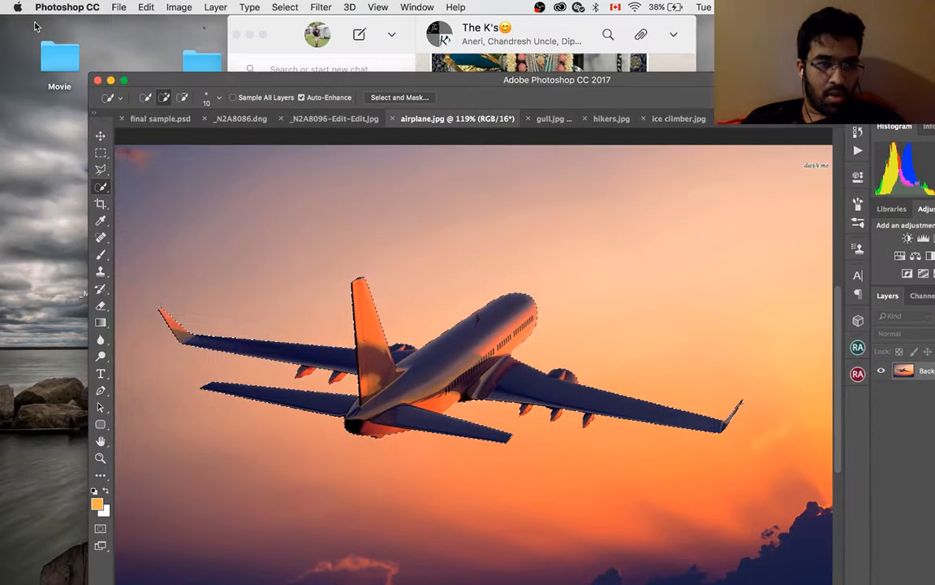
left_click(124, 80)
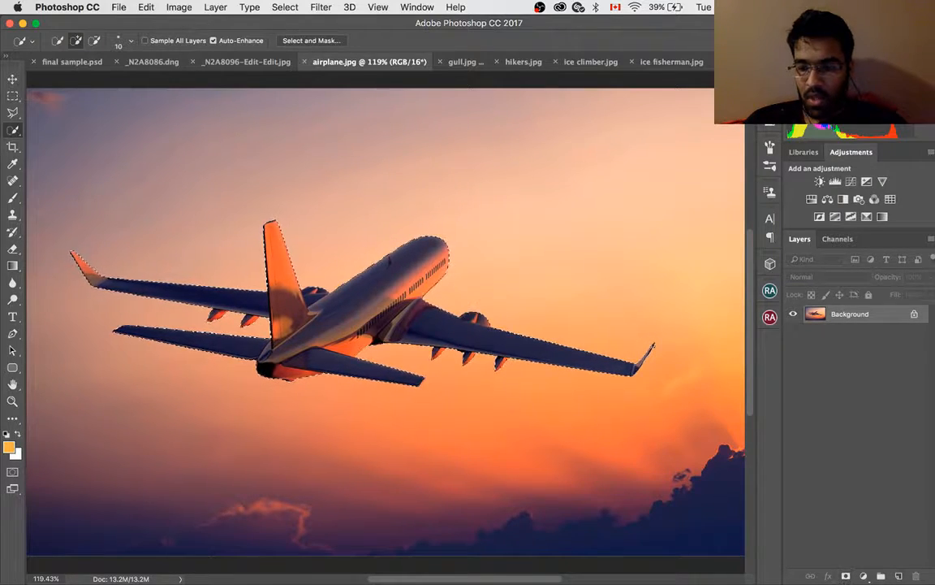
left_click(846, 577)
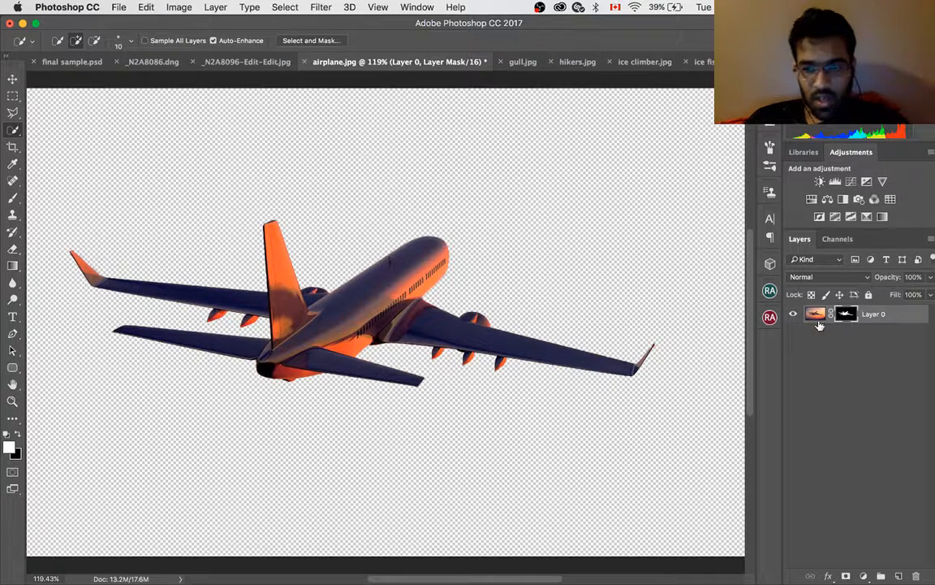
scroll(678, 337, "up", 3)
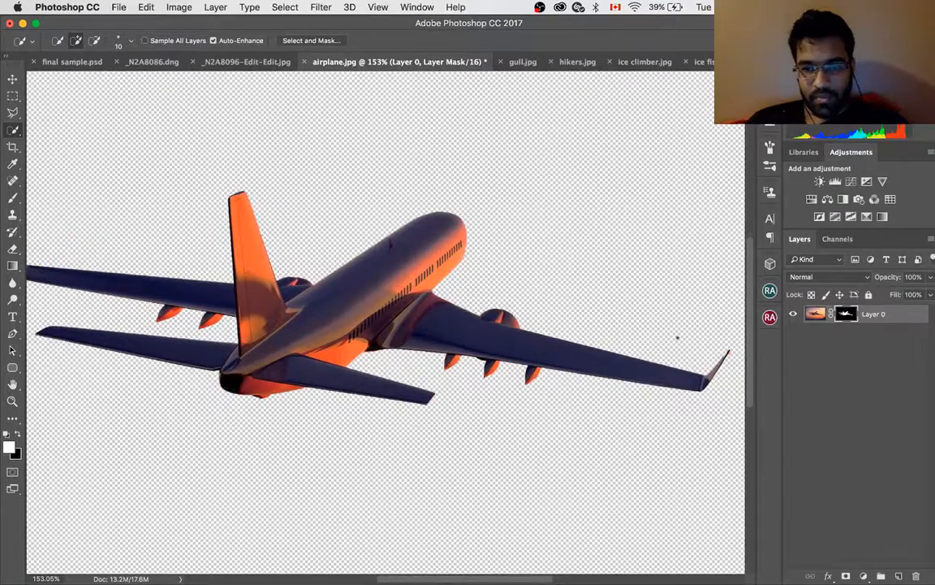
scroll(678, 337, "down", 3)
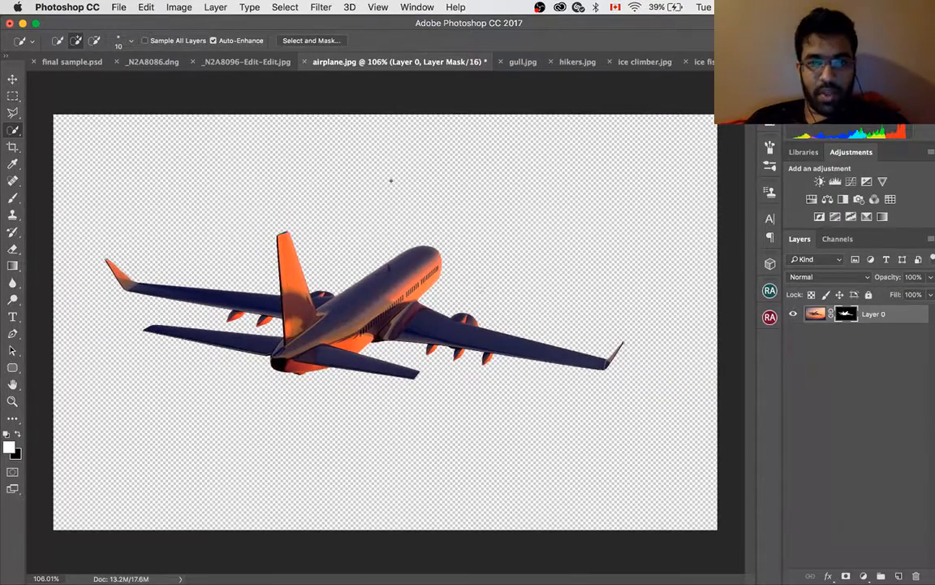
Select the gull's body, tail, legs and both wings in gull.jpg using the Quick Selection tool with a size 10 brush
left_click(520, 62)
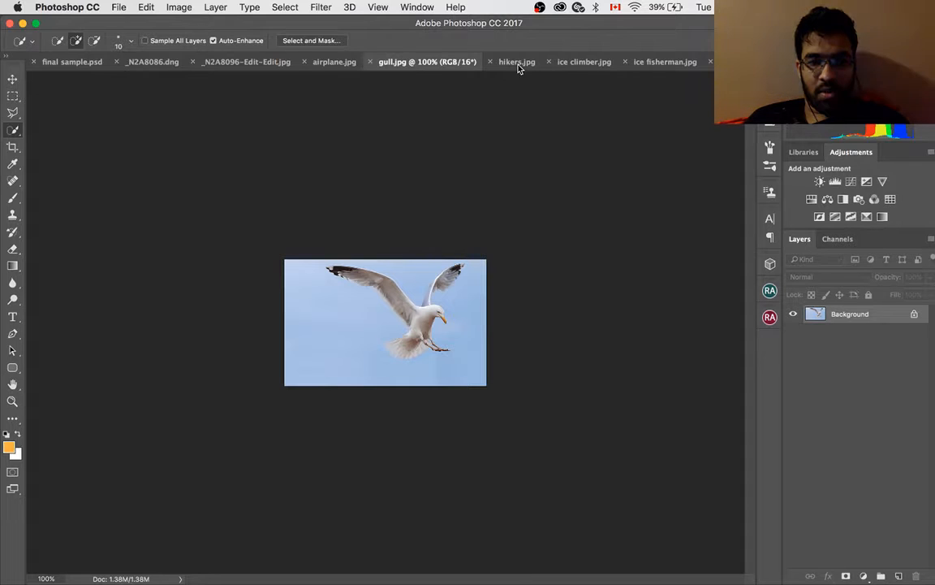
scroll(420, 313, "up", 5)
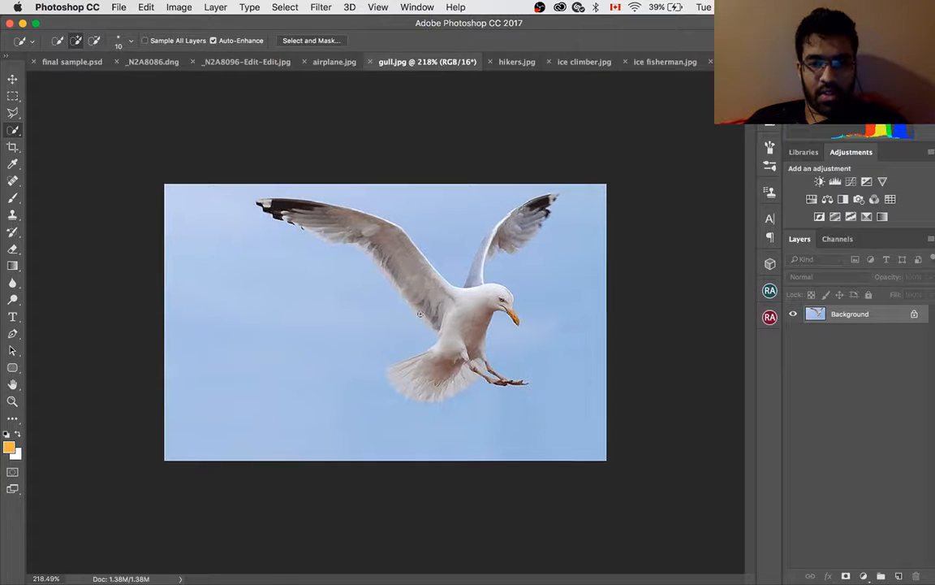
scroll(420, 313, "up", 1)
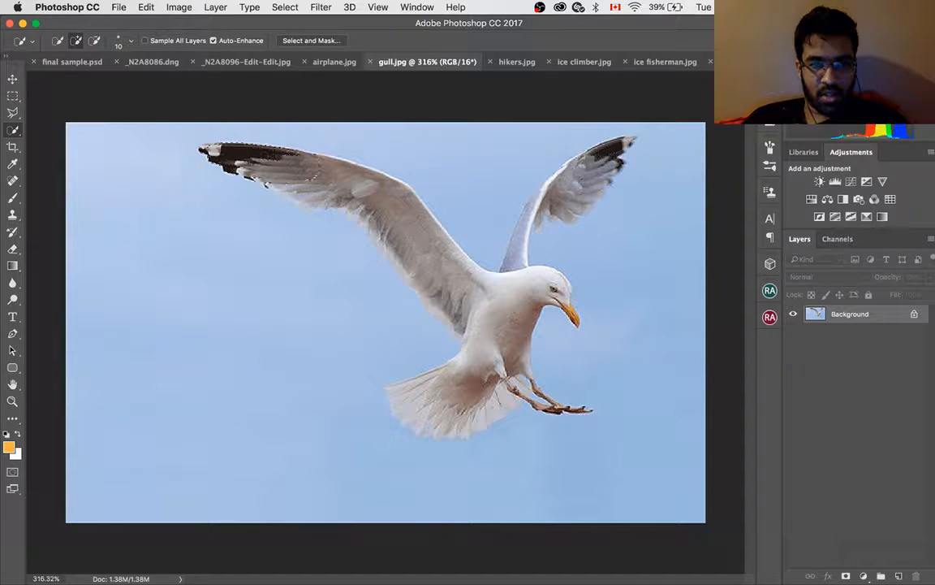
mouse_move(302, 158)
left_mouse_down()
mouse_move(360, 164)
mouse_move(369, 226)
mouse_move(393, 247)
left_mouse_up()
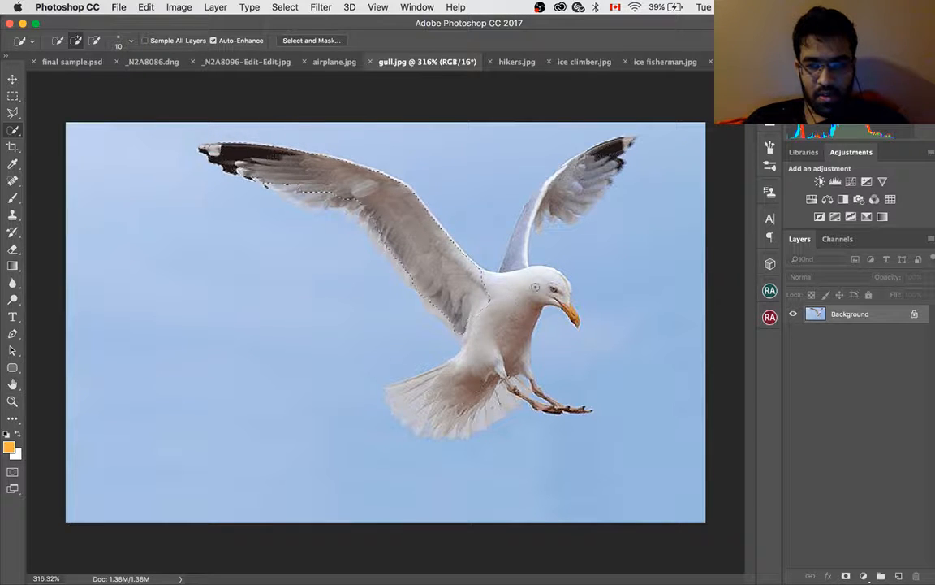
mouse_move(535, 287)
left_mouse_down()
mouse_move(467, 261)
mouse_move(502, 270)
mouse_move(504, 248)
mouse_move(456, 313)
mouse_move(396, 359)
mouse_move(350, 350)
mouse_move(410, 373)
left_mouse_up()
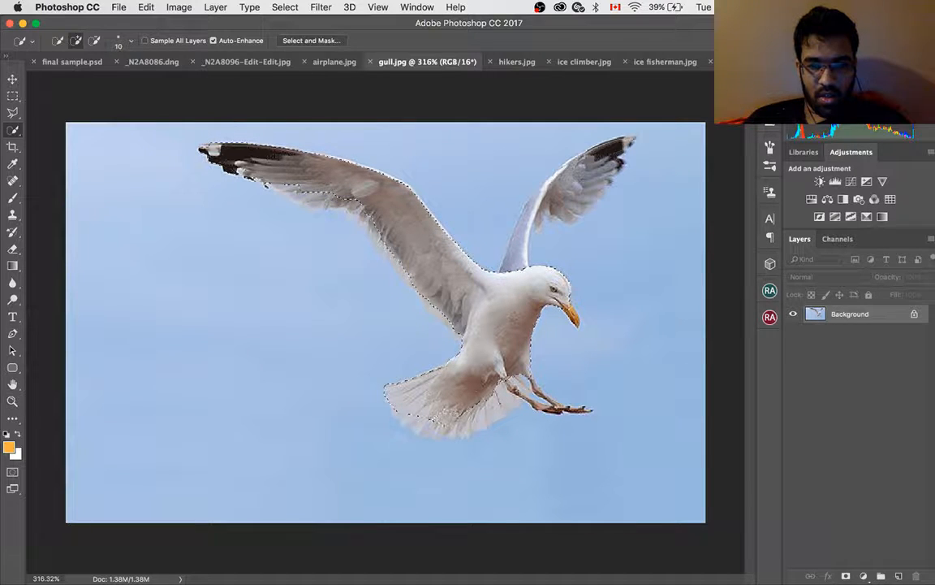
left_click_drag(445, 414, 507, 396)
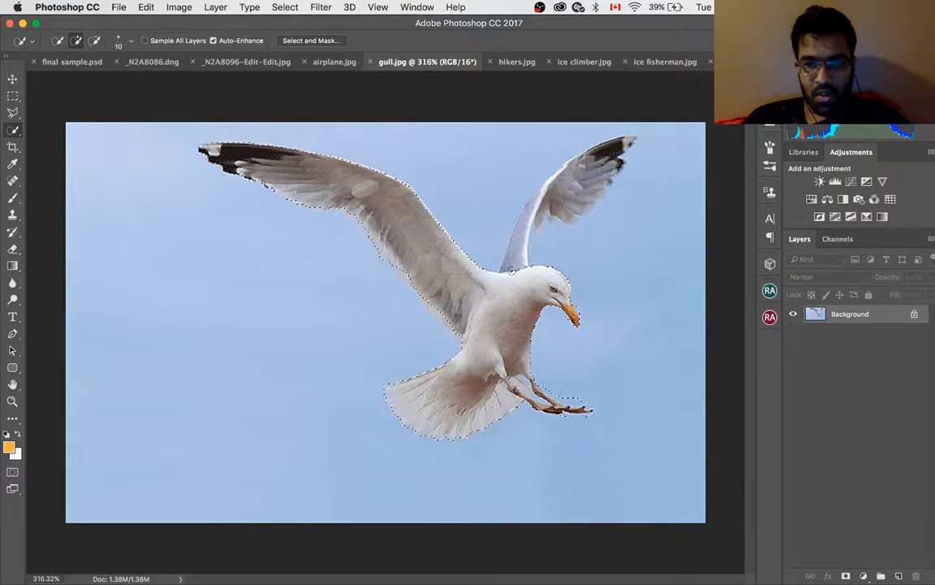
left_click_drag(467, 205, 524, 142)
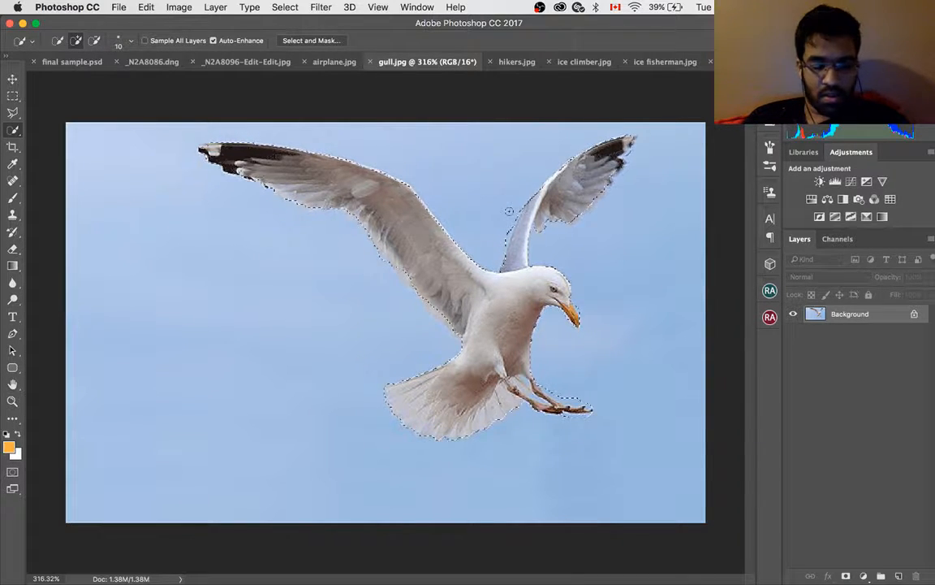
Trim the excess sky beside the gull's right wing and add the missed feathers along the left wing's lower edge to the selection
key("alt")
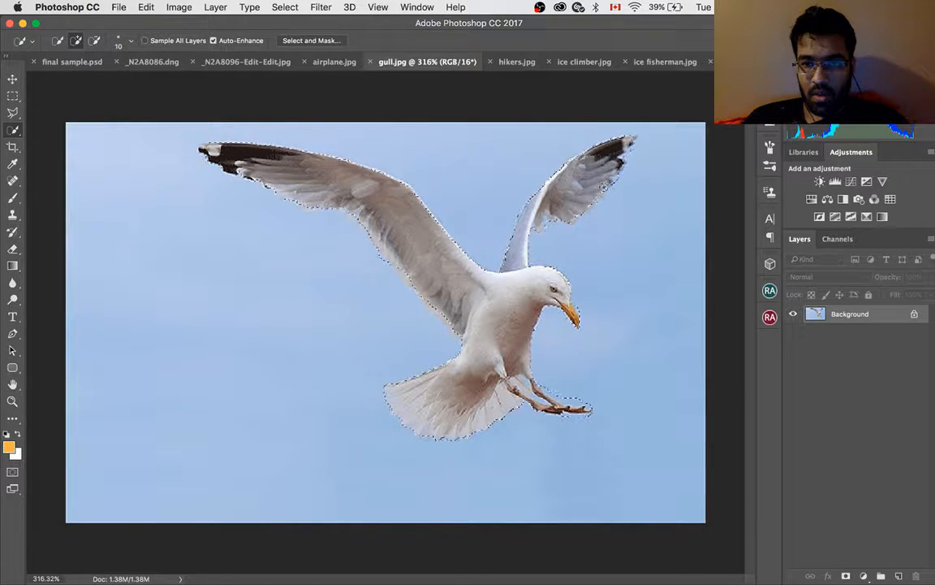
scroll(536, 356, "up", 10)
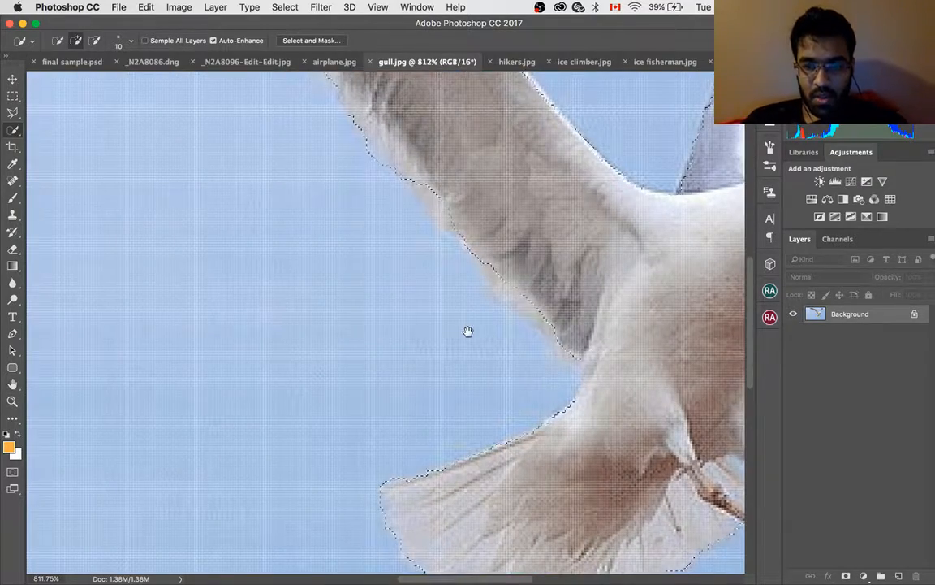
scroll(468, 330, "right", 10)
left_click_drag(163, 180, 270, 281)
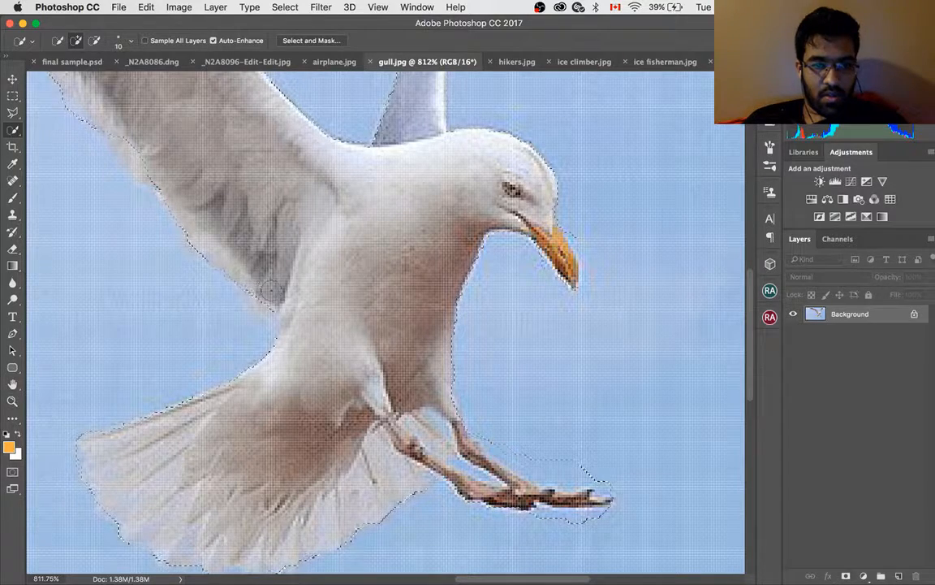
left_click_drag(81, 109, 125, 148)
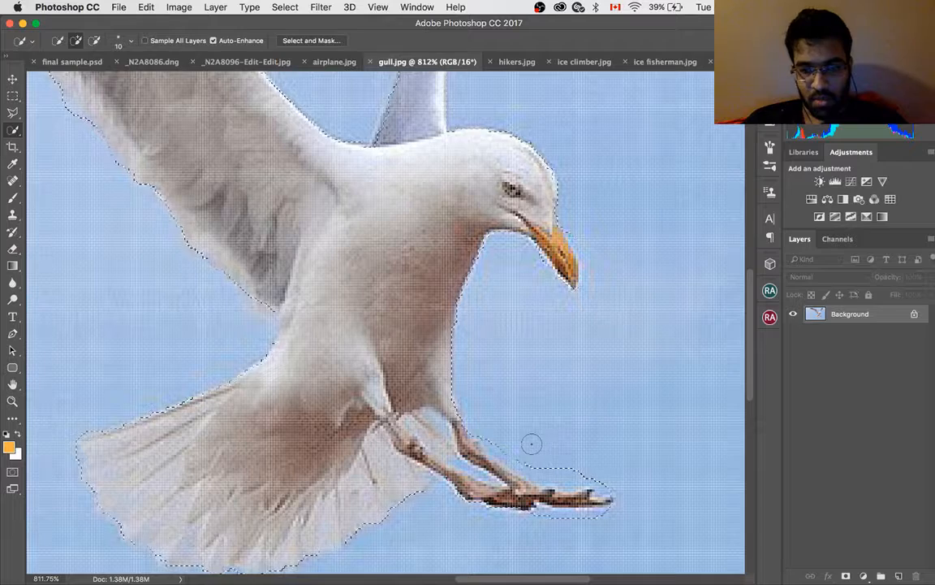
Subtract the excess sky around the gull's legs and feet from the selection, reducing the brush size to 2
key("bracketleft")
key("bracketleft")
key("bracketleft")
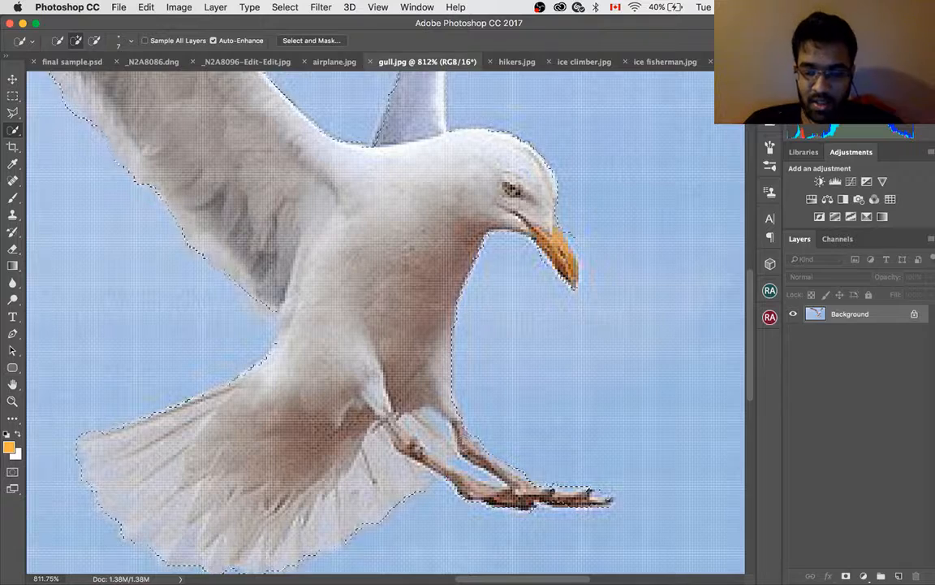
key("bracketleft")
key("bracketleft")
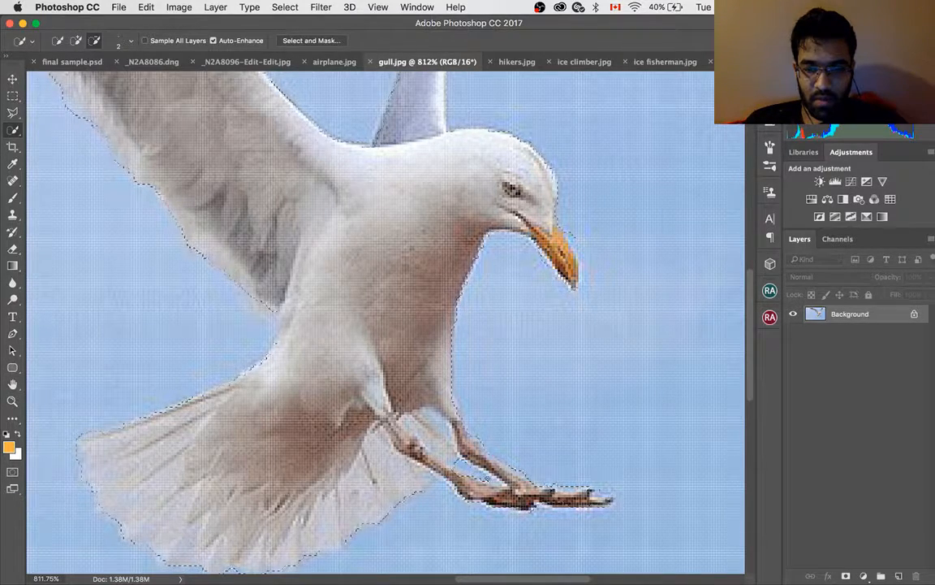
left_click_drag(466, 469, 488, 479)
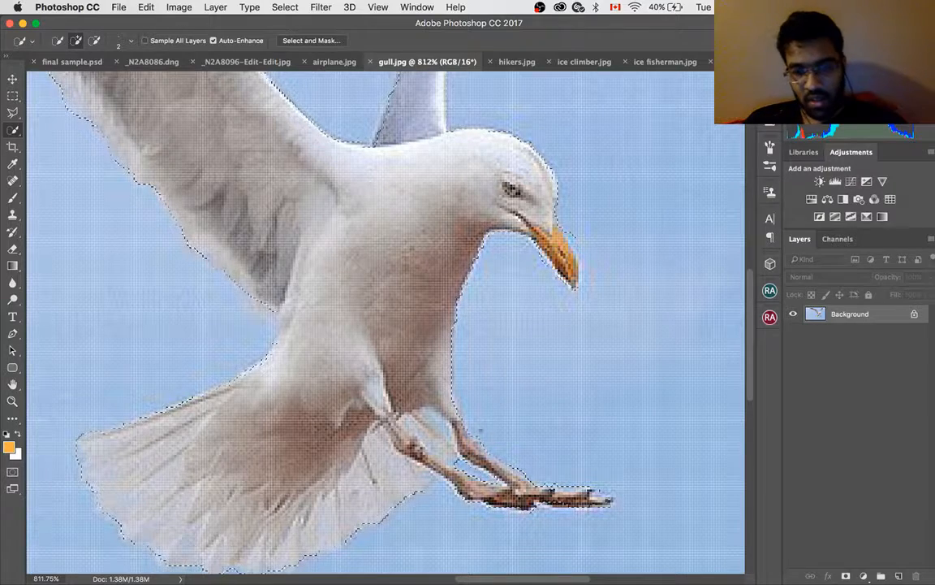
Check the gull's selection outline and subtract the remaining sky beside its beak with the size 2 brush
scroll(507, 245, "down", 1)
scroll(507, 245, "down", 15)
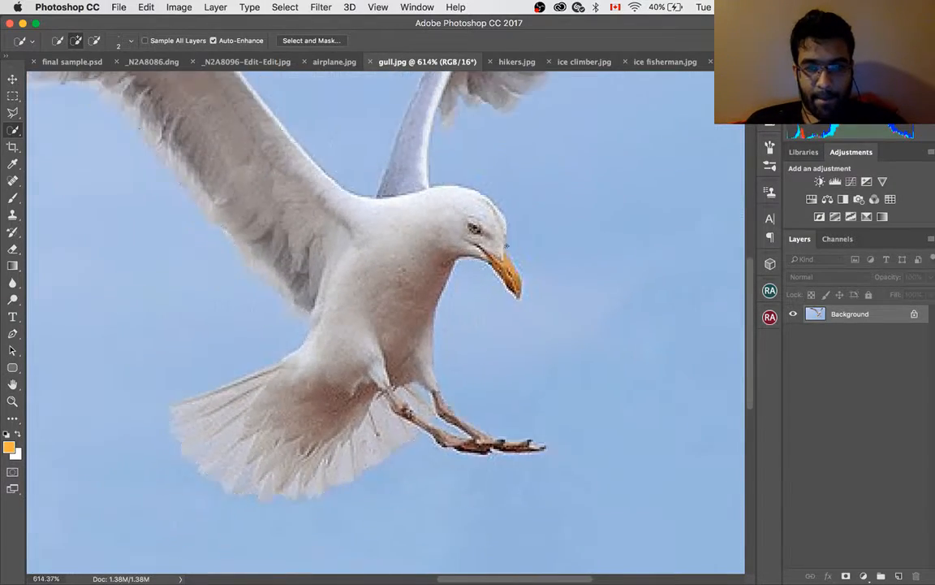
key("alt")
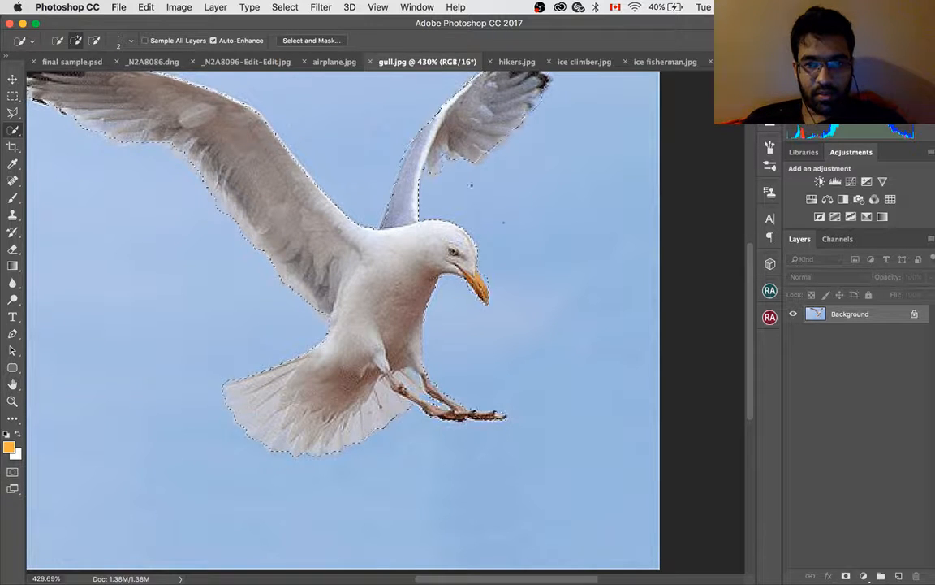
scroll(437, 162, "down", 4)
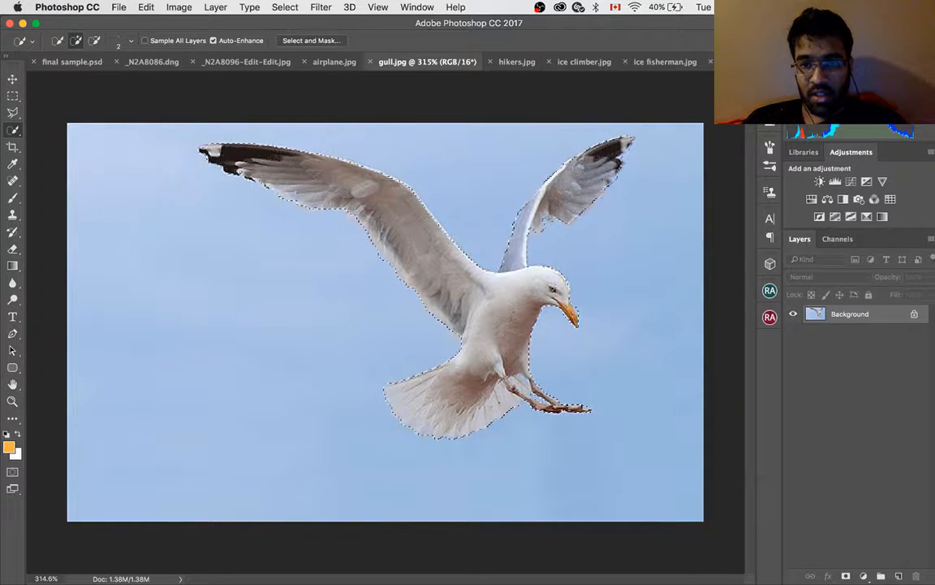
key("alt")
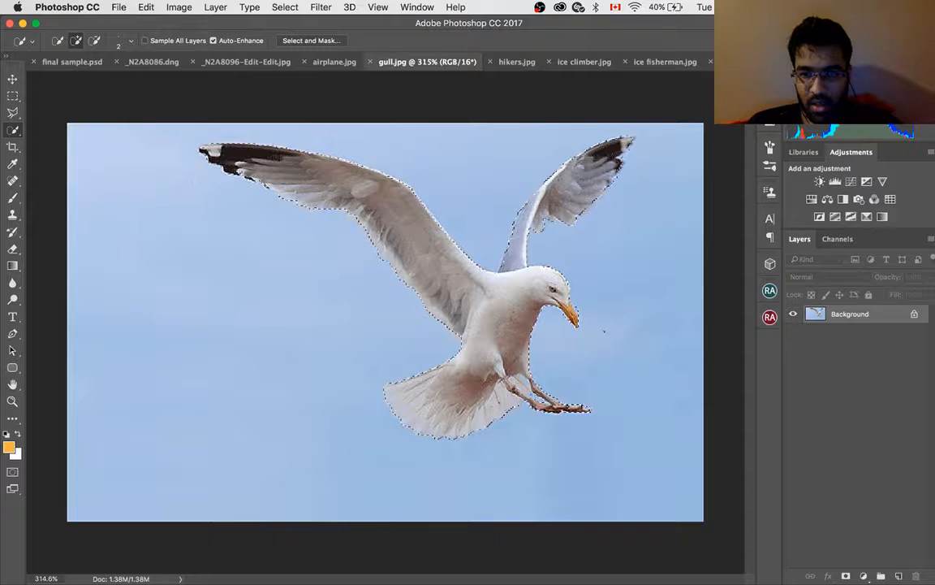
key("super+plus")
key("super+plus")
left_click_drag(685, 313, 543, 321)
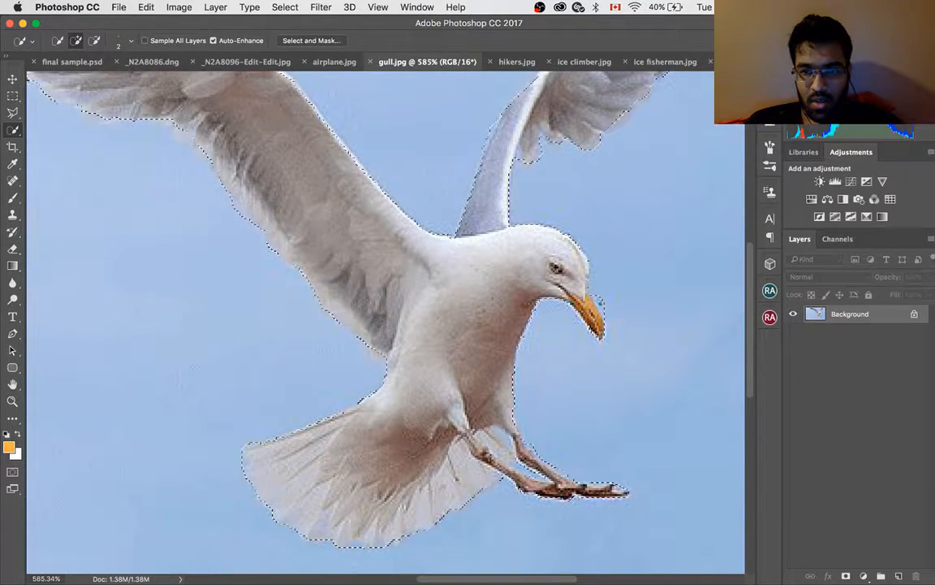
key("alt")
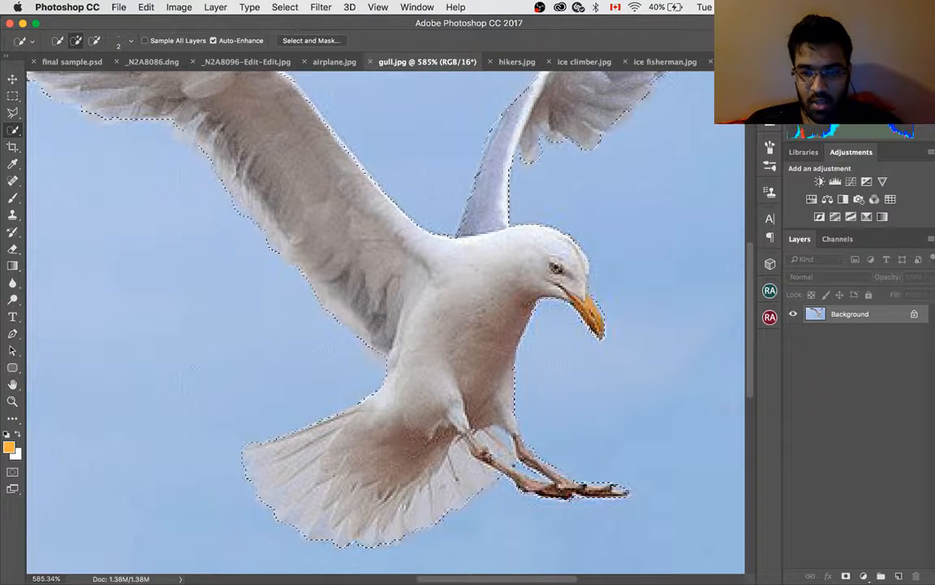
key("alt")
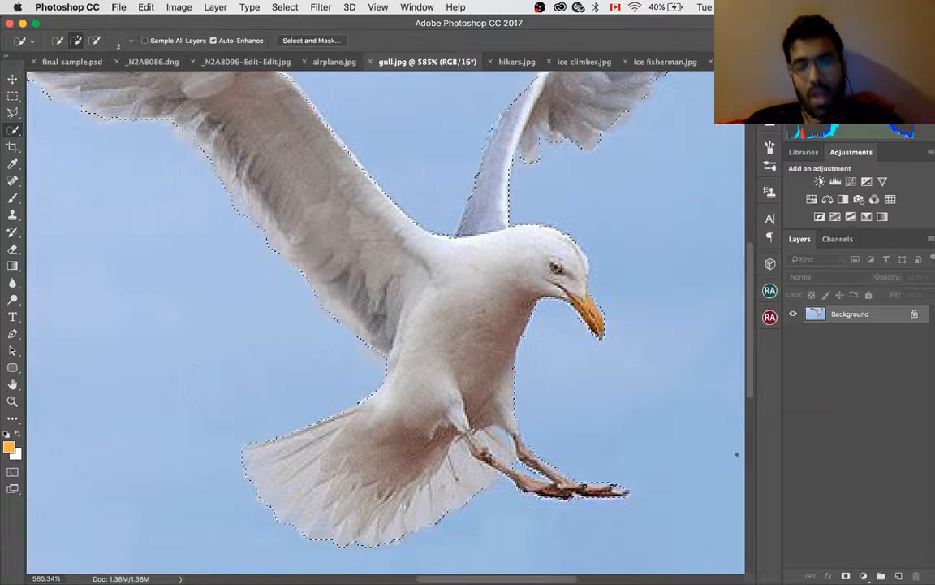
key("alt")
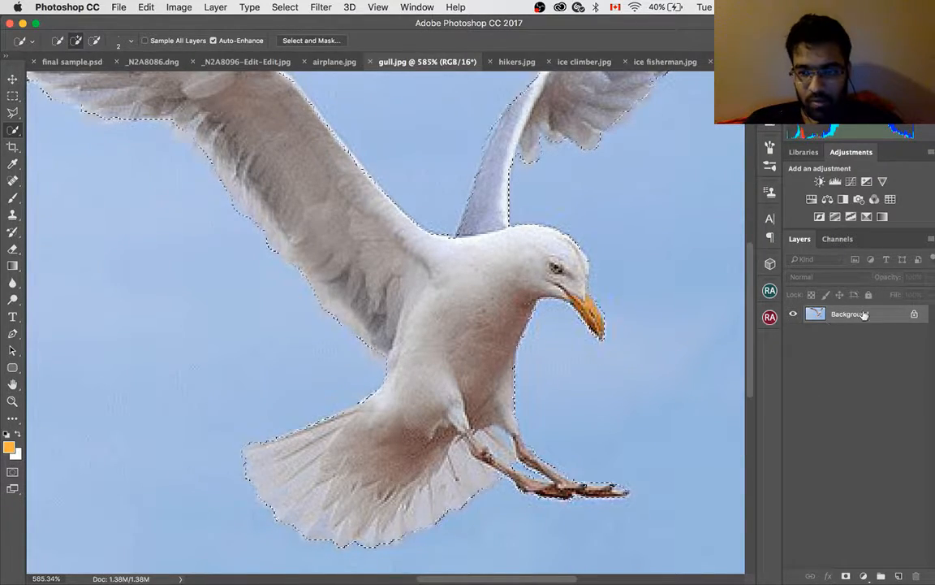
Add a layer mask from the gull selection to hide the sky in gull.jpg, and inspect the cutout's edges
left_click(845, 575)
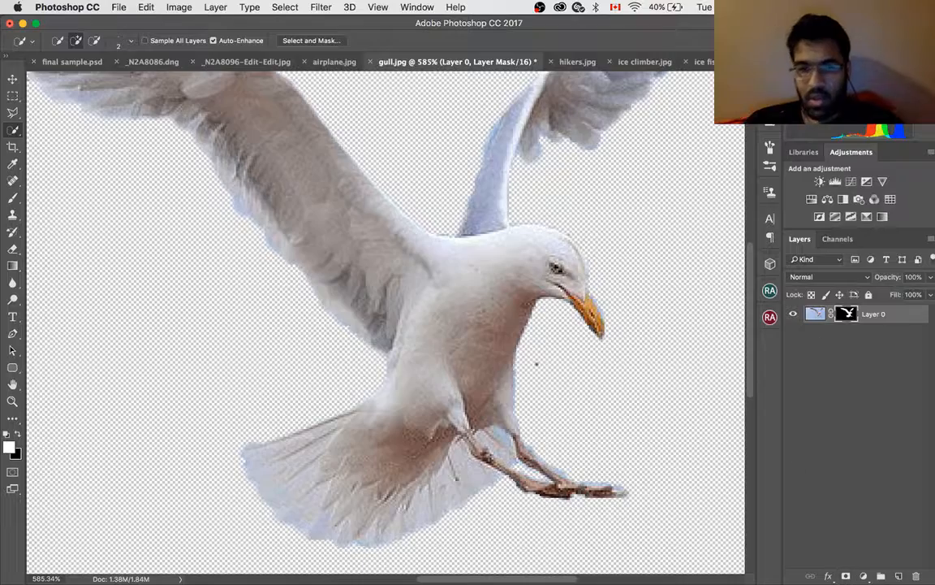
key("super+0")
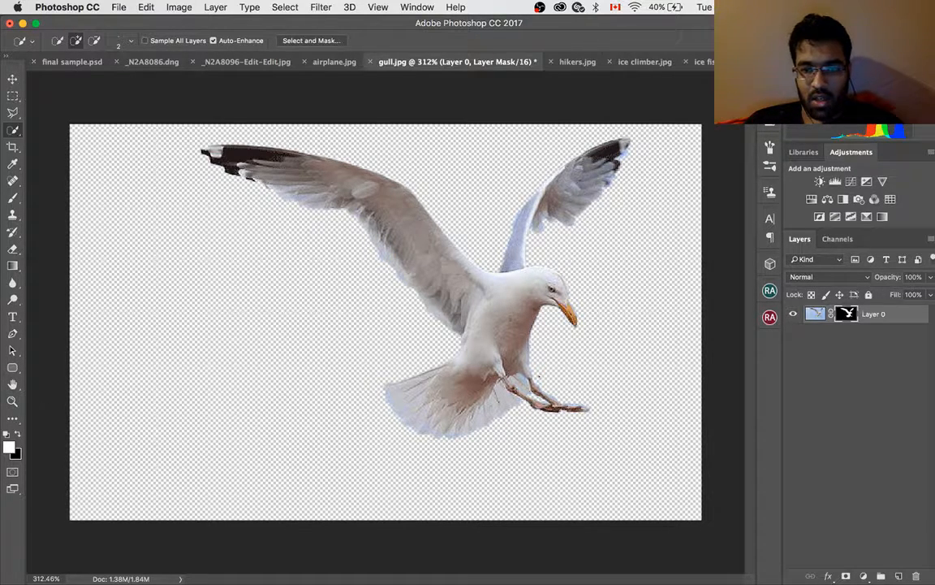
scroll(635, 377, "up", 5)
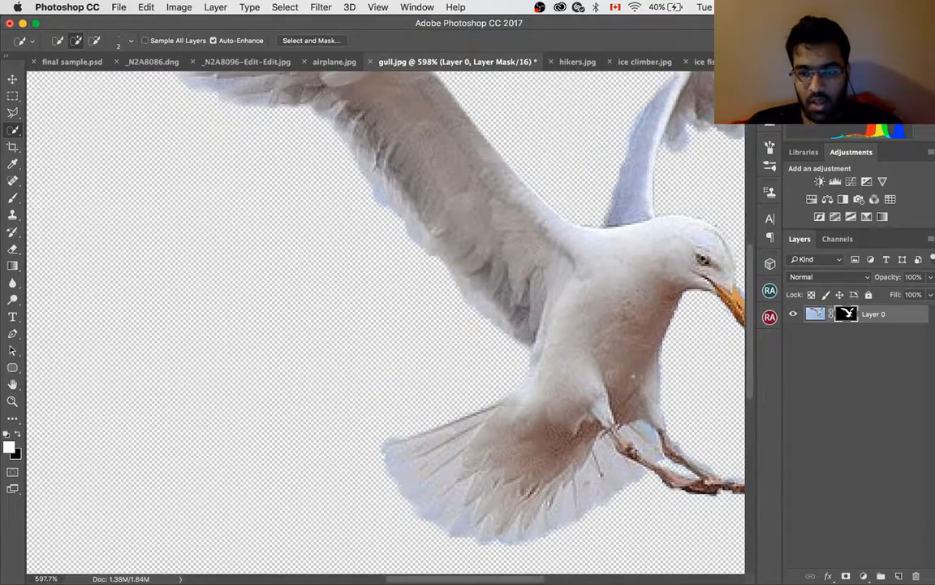
left_click_drag(635, 377, 432, 375)
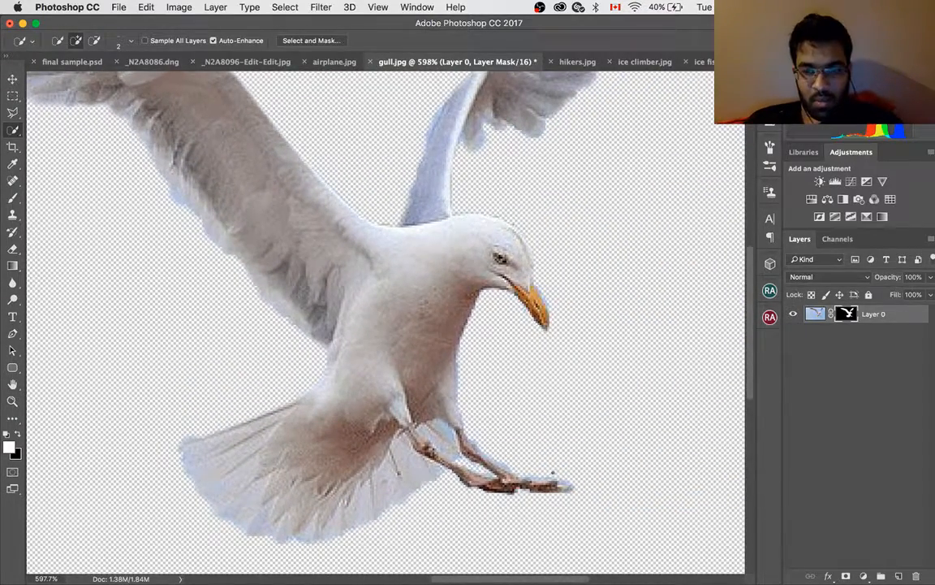
scroll(586, 321, "down", 5)
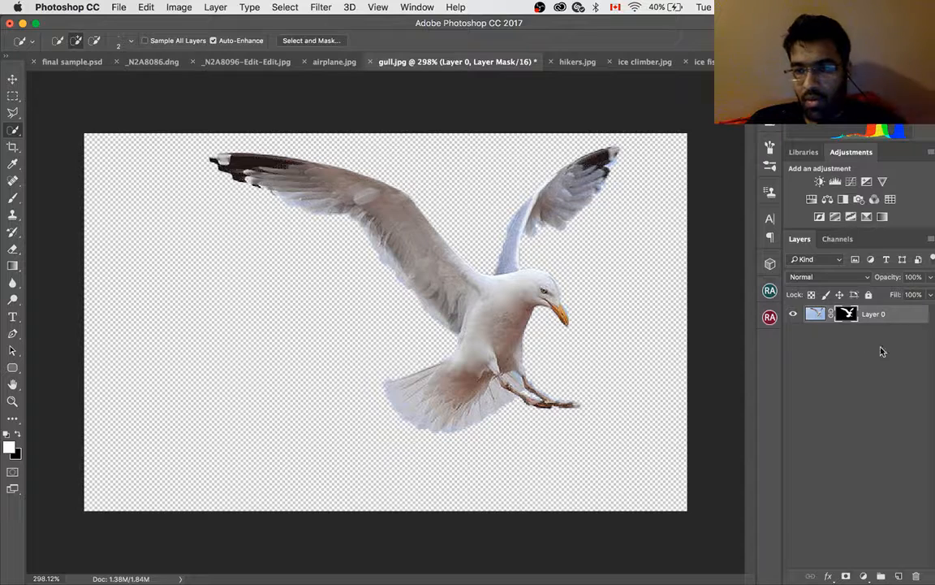
Refine the gull's layer mask with Select and Mask, using Smooth 37, Feather 1.5 px, Contrast 20% and Shift Edge -2%
right_click(850, 313)
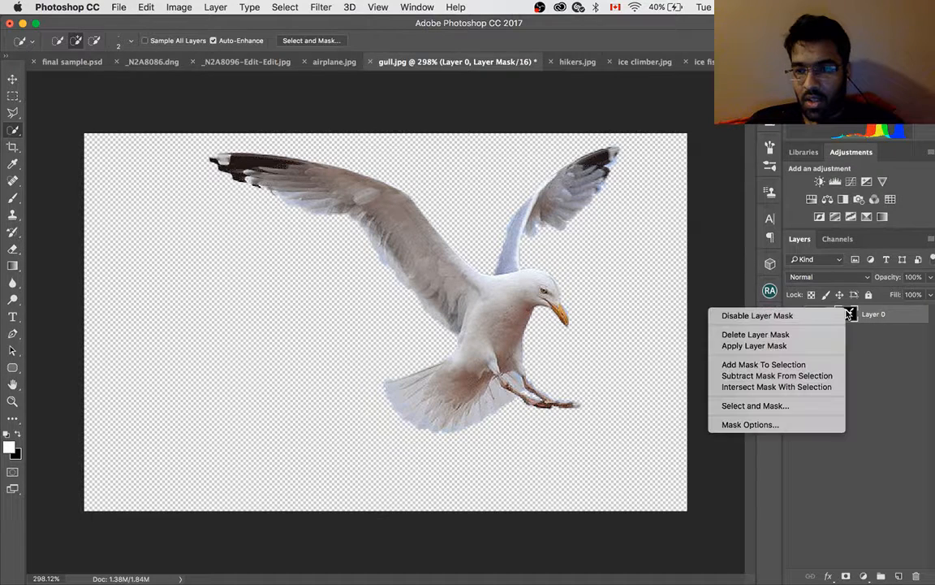
left_click(782, 406)
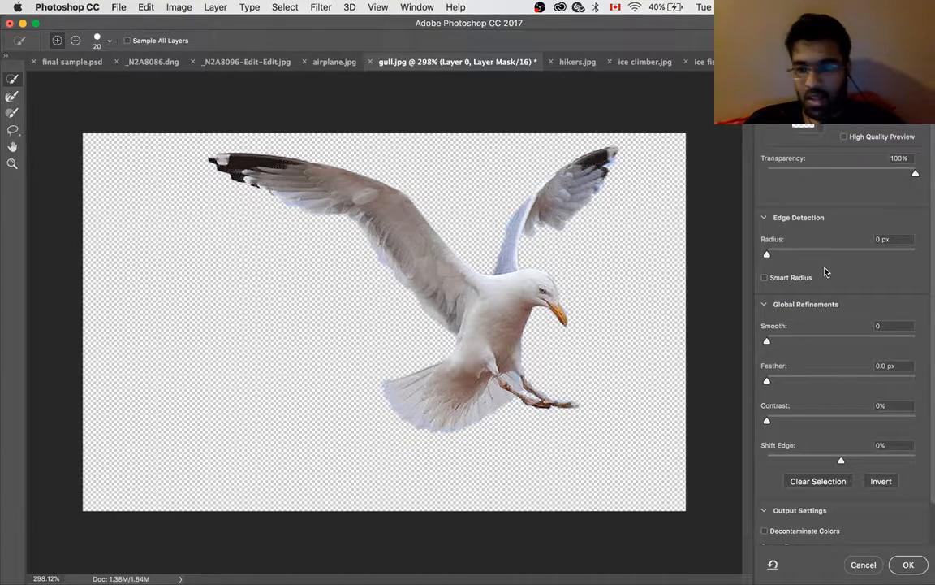
left_click_drag(768, 342, 664, 417)
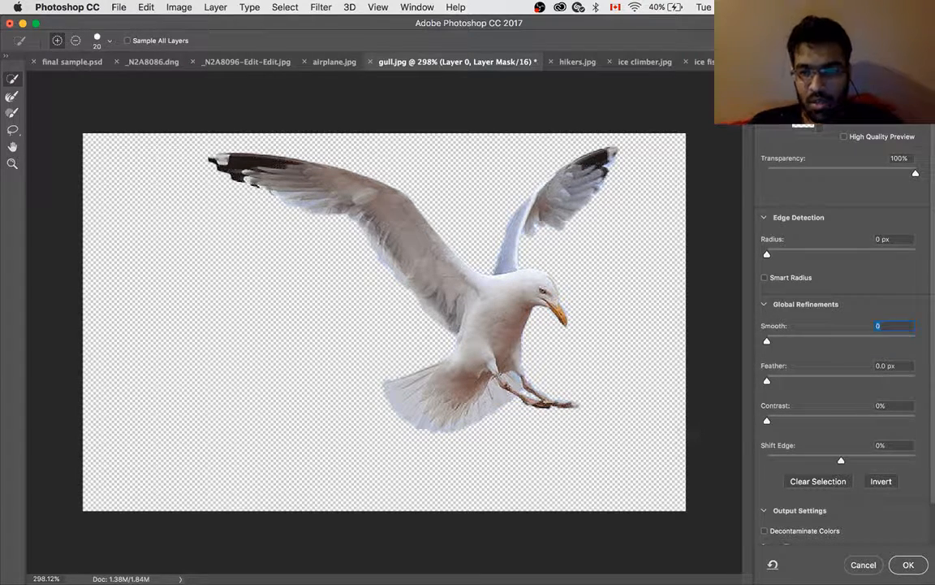
left_click_drag(697, 436, 823, 403)
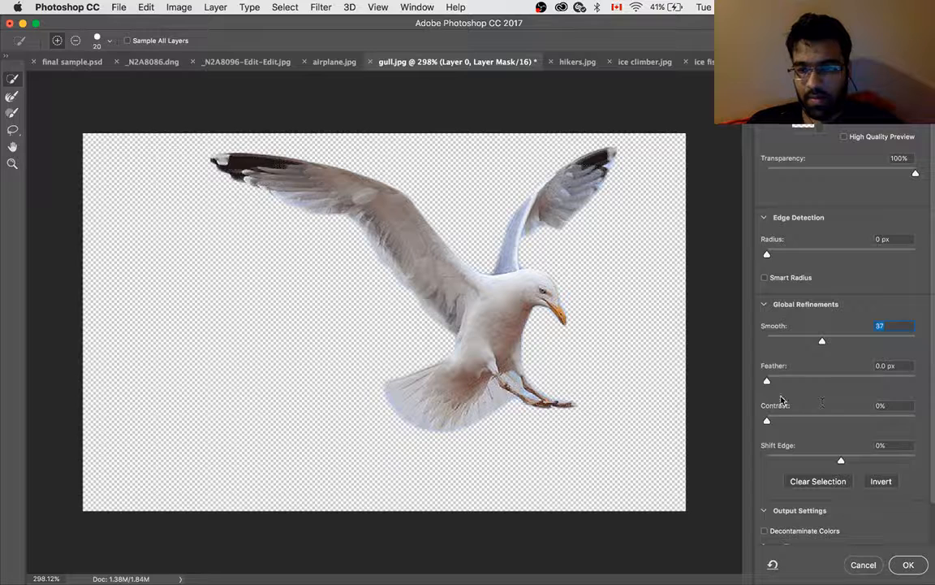
mouse_move(767, 381)
left_mouse_down()
mouse_move(801, 383)
mouse_move(768, 384)
mouse_move(778, 384)
left_mouse_up()
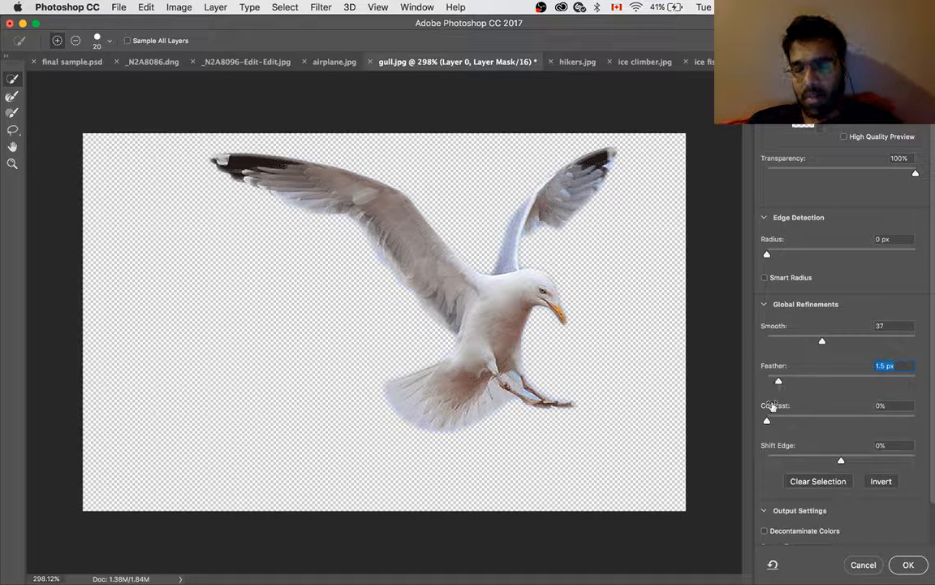
left_click_drag(769, 421, 798, 426)
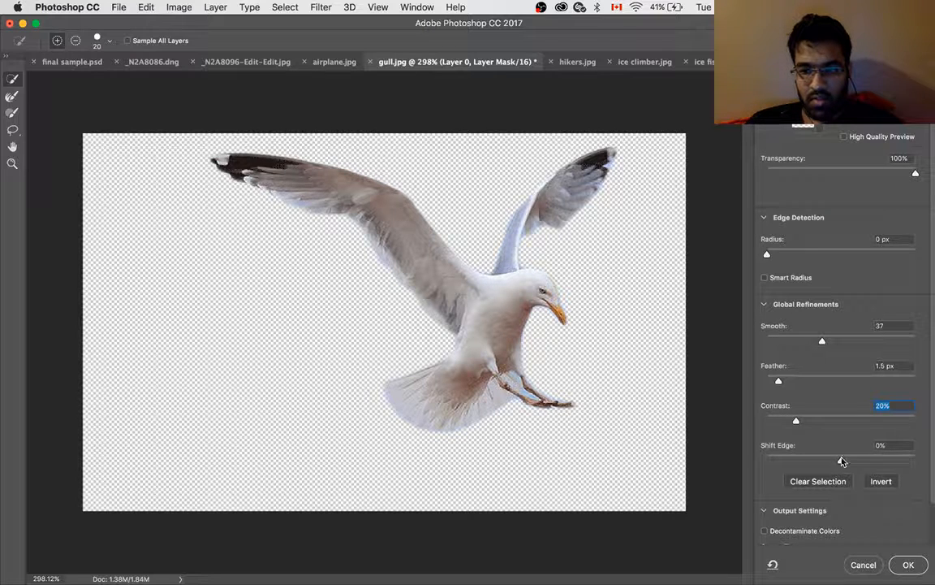
mouse_move(841, 461)
left_mouse_down()
mouse_move(819, 462)
mouse_move(853, 462)
mouse_move(841, 464)
left_mouse_up()
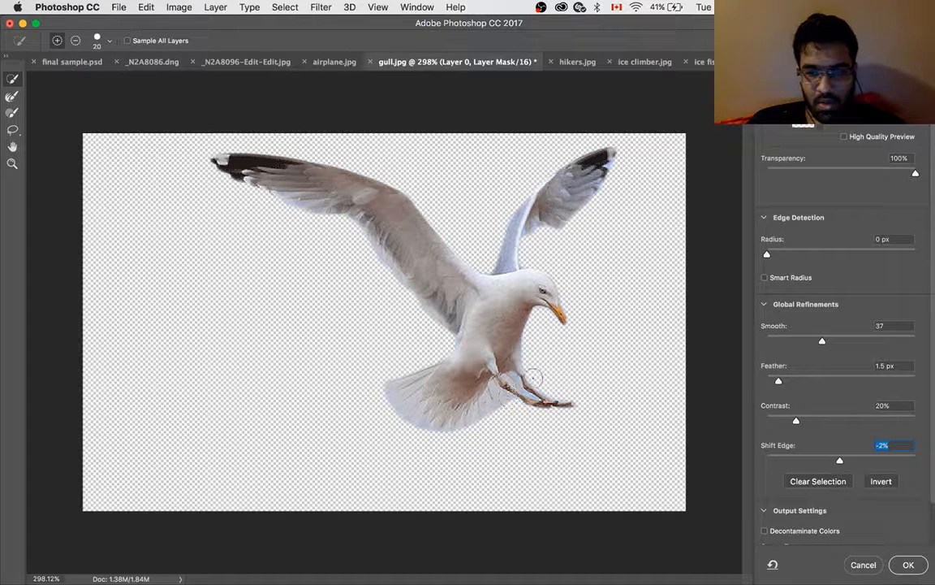
scroll(532, 378, "up", 5)
scroll(535, 377, "down", 3)
scroll(535, 378, "down", 4)
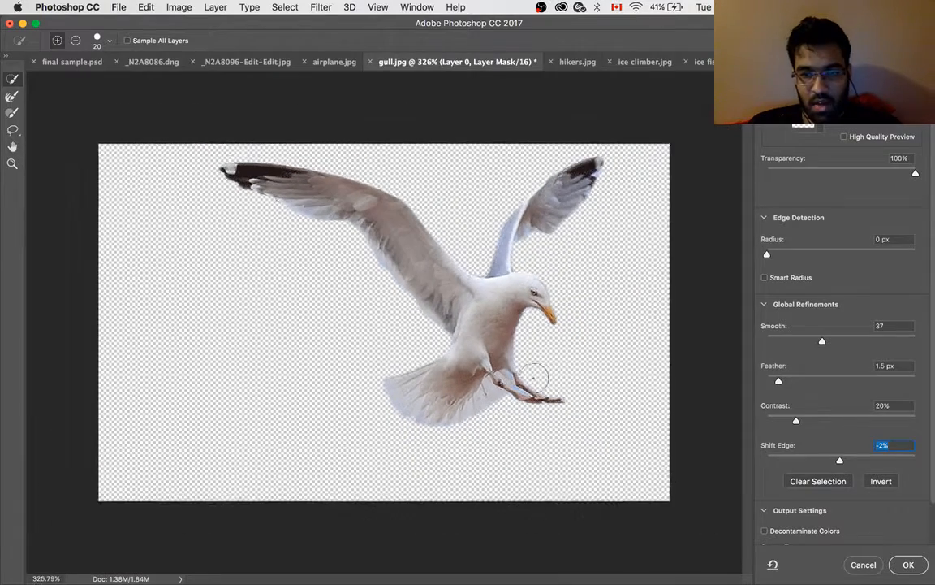
left_click(906, 564)
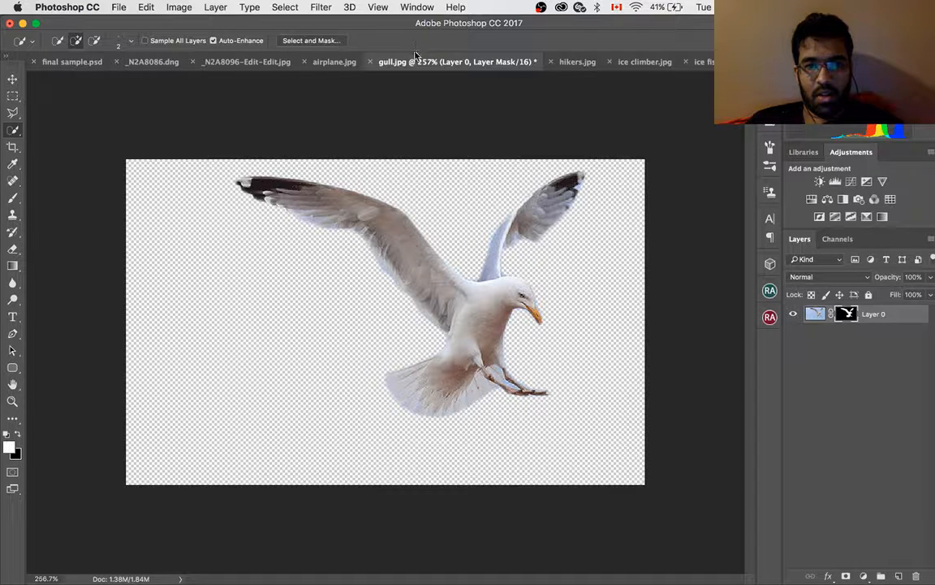
Select the hiker in the red jacket in hikers.jpg with the Quick Selection tool, enlarging the brush to size 8
left_click(576, 62)
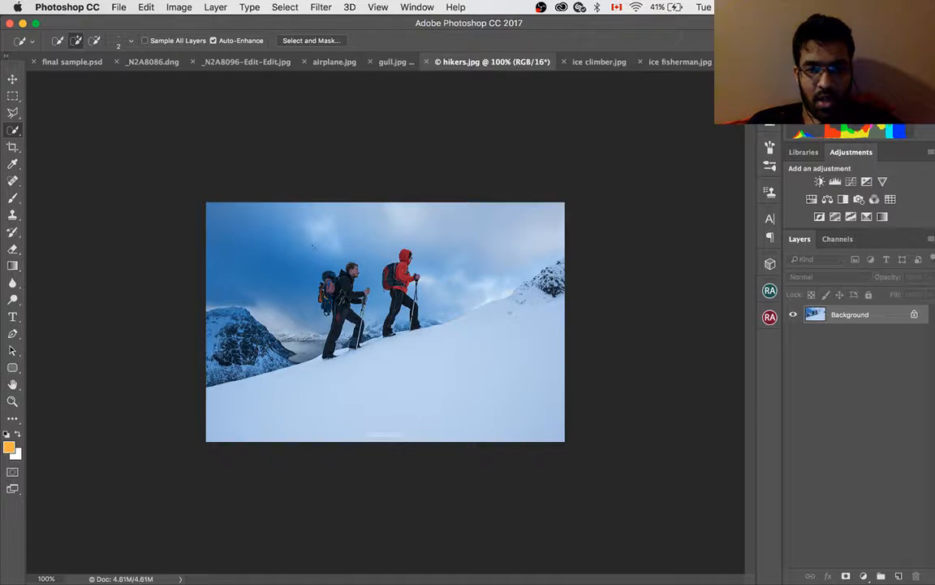
scroll(496, 126, "up", 8)
scroll(496, 126, "up", 3)
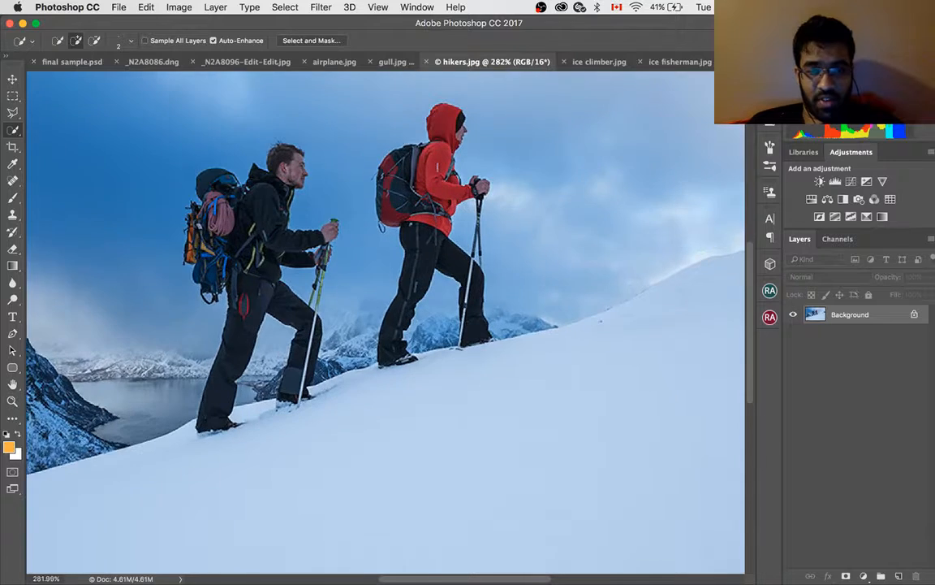
left_click_drag(438, 228, 427, 370)
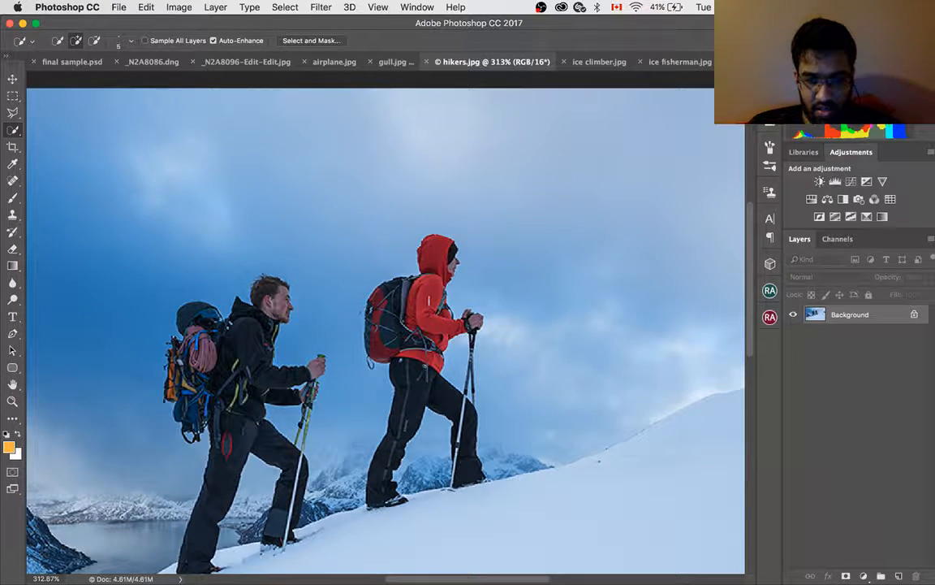
key("bracketright")
key("bracketright")
key("bracketright")
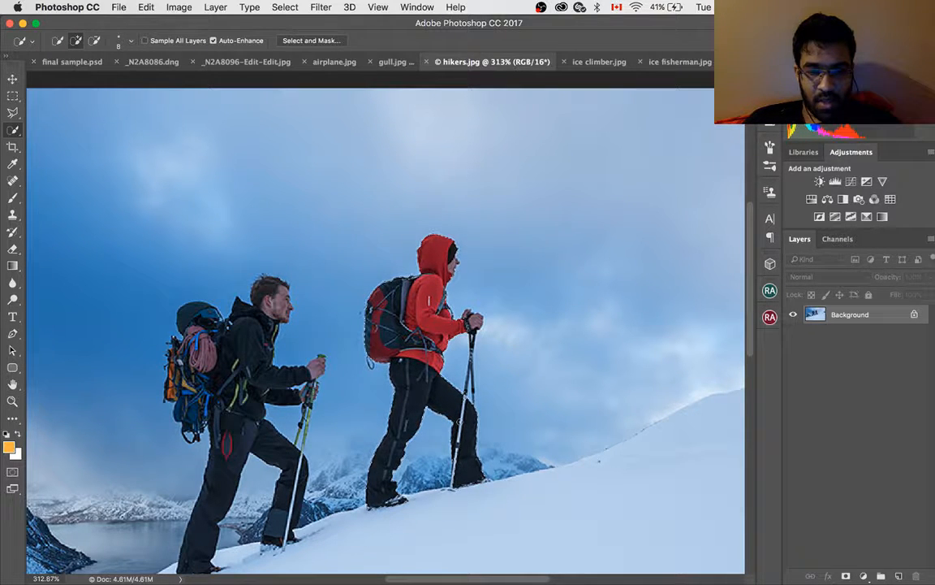
Reduce the Quick Selection brush to size 1 and add the red-jacketed hiker's trekking poles to the selection
scroll(422, 359, "up", 3)
scroll(422, 357, "up", 4)
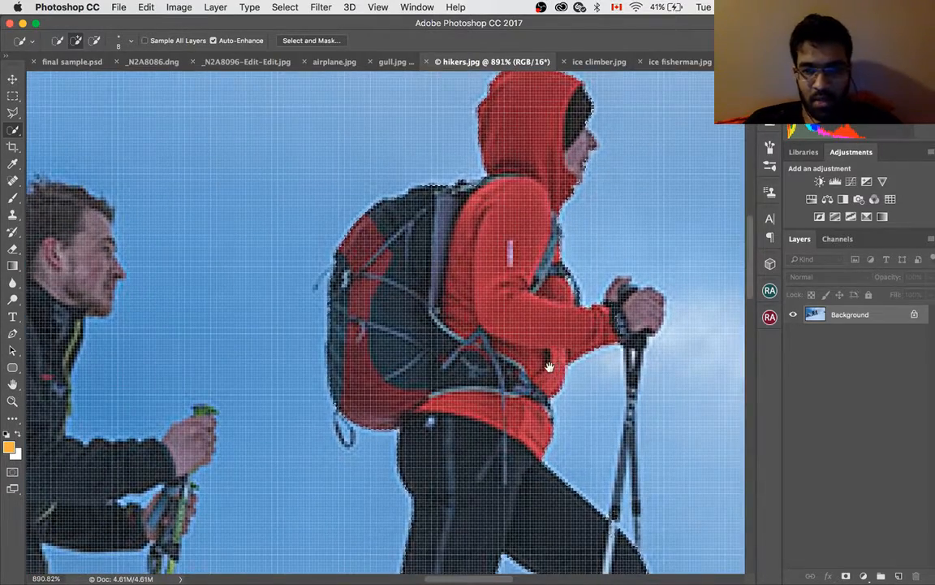
scroll(503, 331, "right", 5)
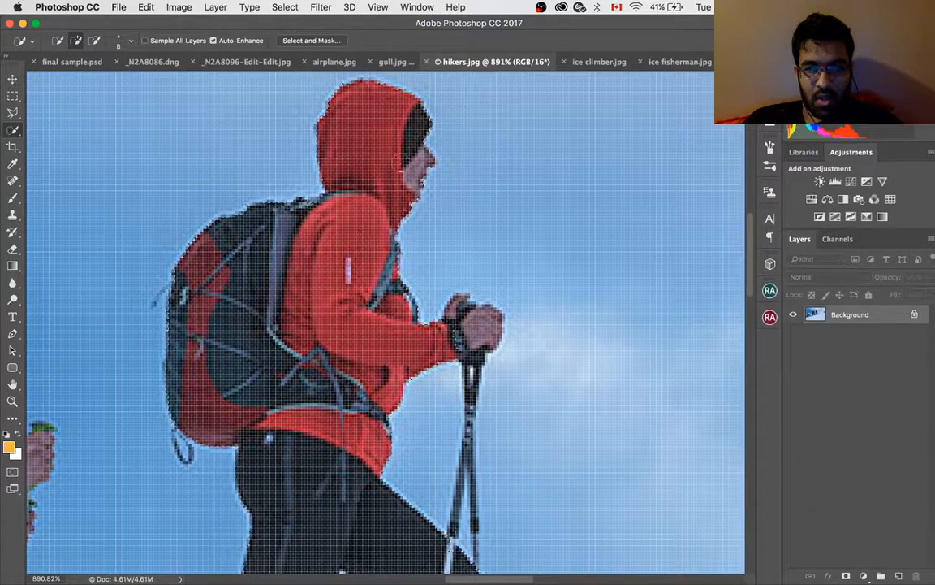
key("bracketleft")
key("bracketleft")
key("bracketleft")
key("bracketleft")
key("bracketleft")
key("bracketleft")
key("bracketleft")
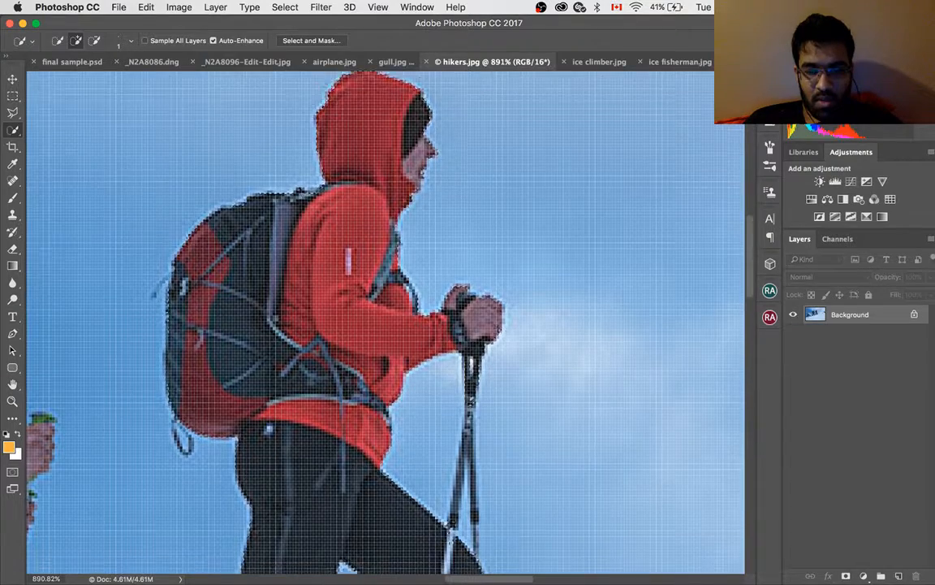
scroll(423, 369, "down", 4)
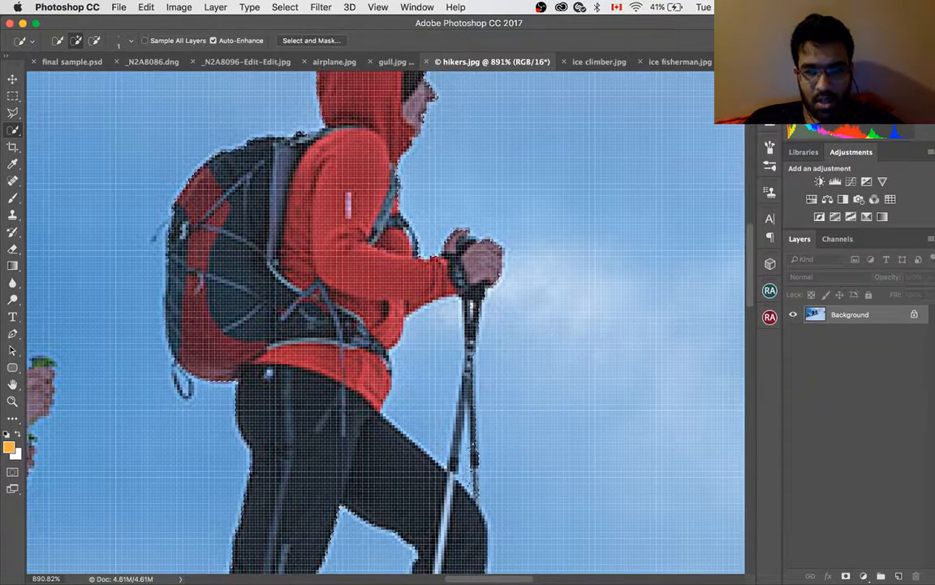
Subtract the excess sky around the hiker's wrist and between the trekking poles from the selection
scroll(378, 331, "up", 2)
scroll(510, 371, "up", 5)
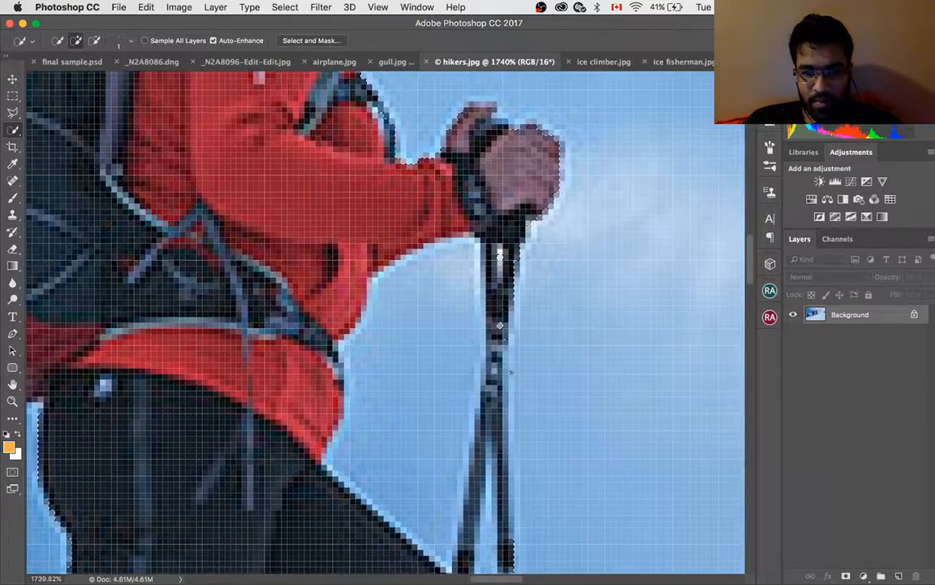
scroll(511, 372, "down", 1)
scroll(510, 372, "down", 2)
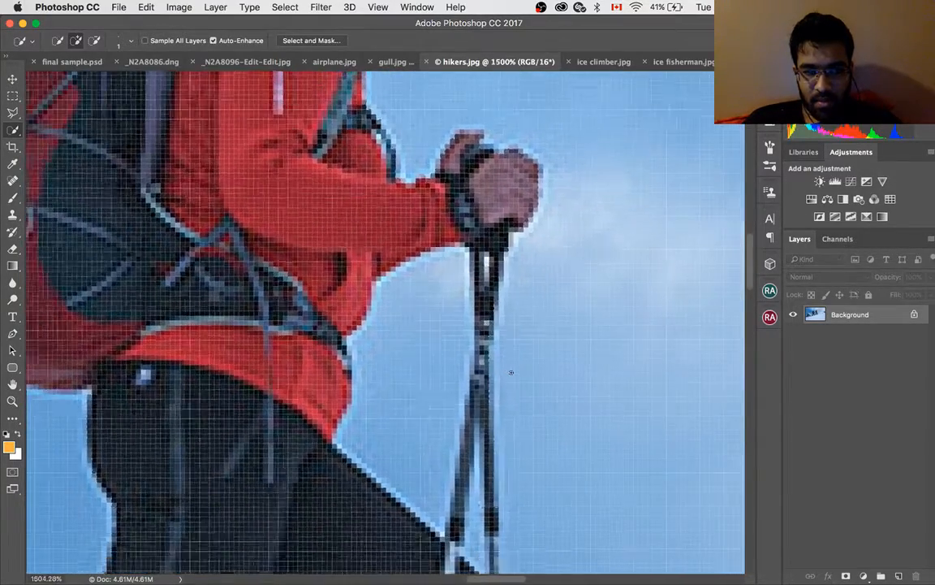
scroll(413, 411, "down", 2)
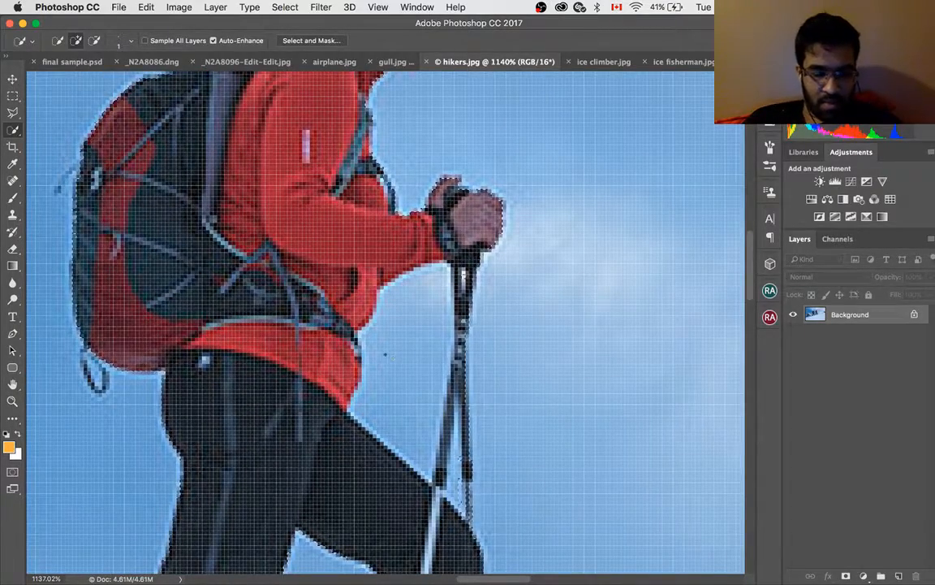
key("alt")
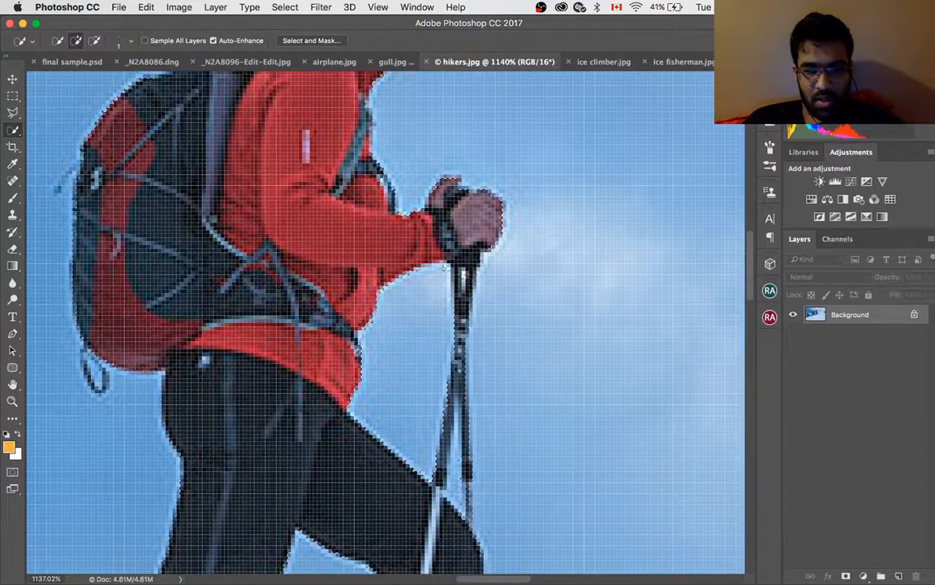
scroll(395, 332, "down", 5)
key("alt")
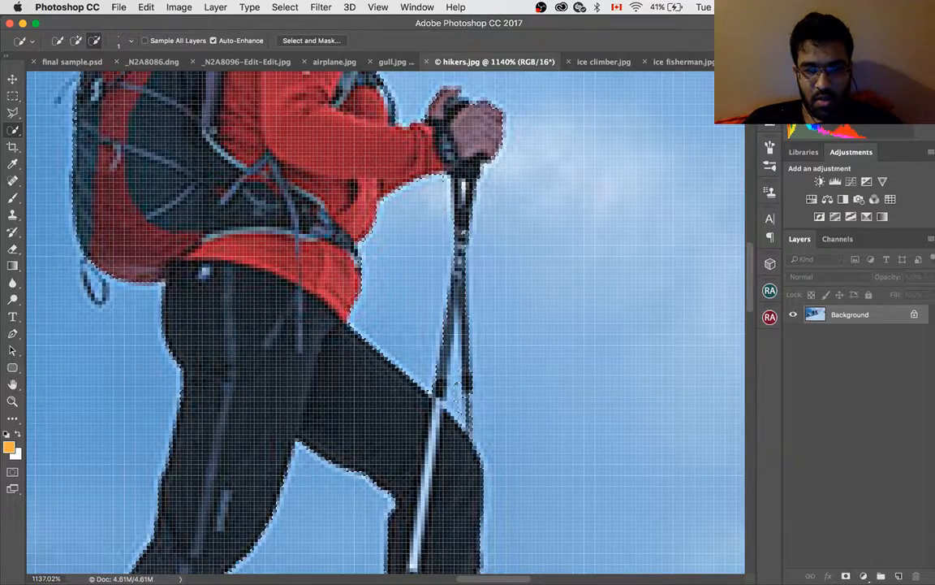
key("alt")
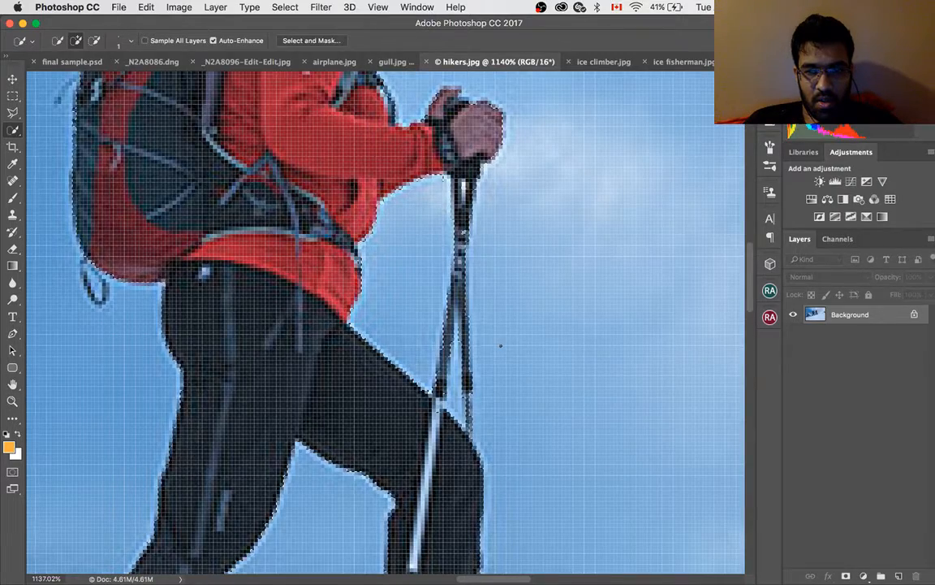
Refine the selection edges along both trekking poles between the hiker's hand and knee with the size 1 brush
scroll(501, 346, "down", 2)
scroll(501, 346, "up", 5)
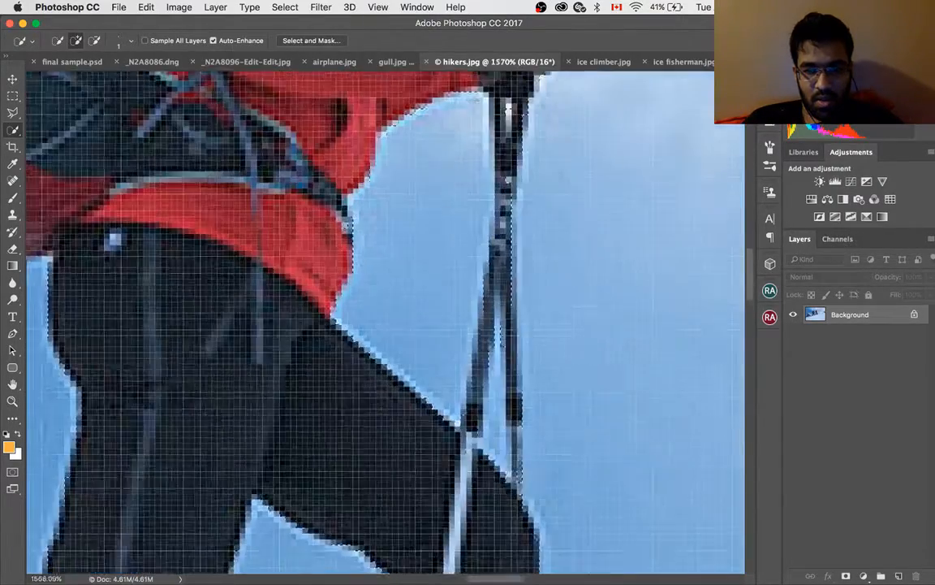
scroll(502, 348, "up", 1)
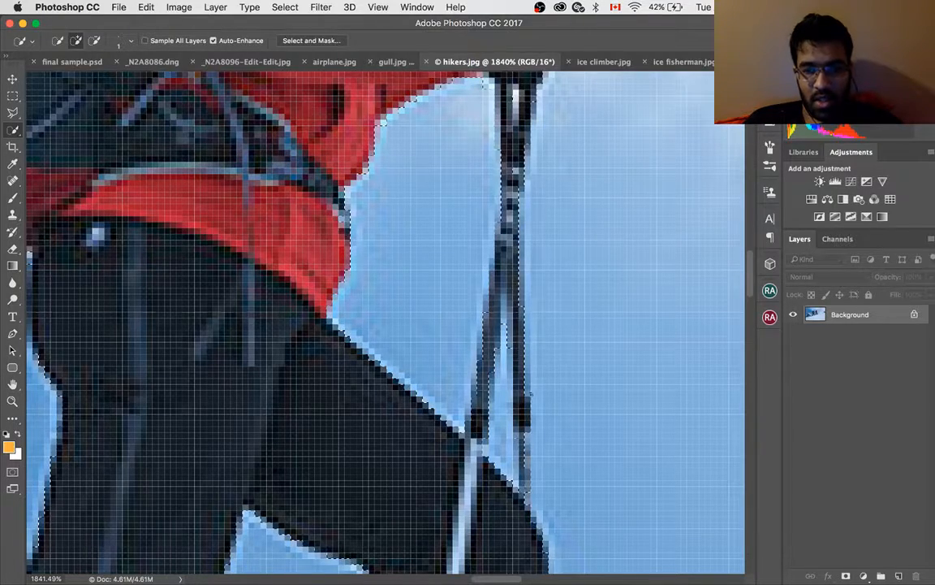
scroll(538, 263, "down", 1)
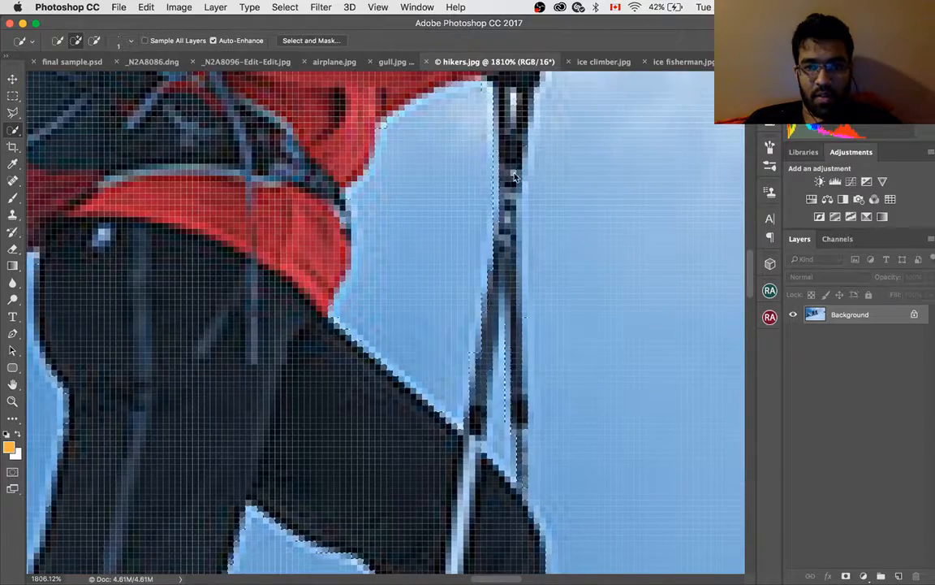
scroll(389, 329, "down", 5)
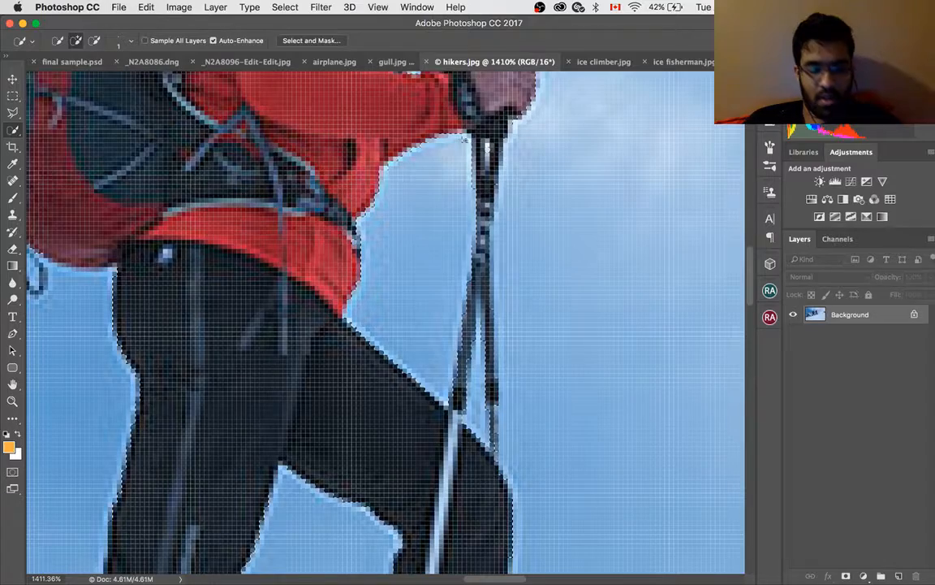
key("alt")
scroll(410, 215, "down", 3)
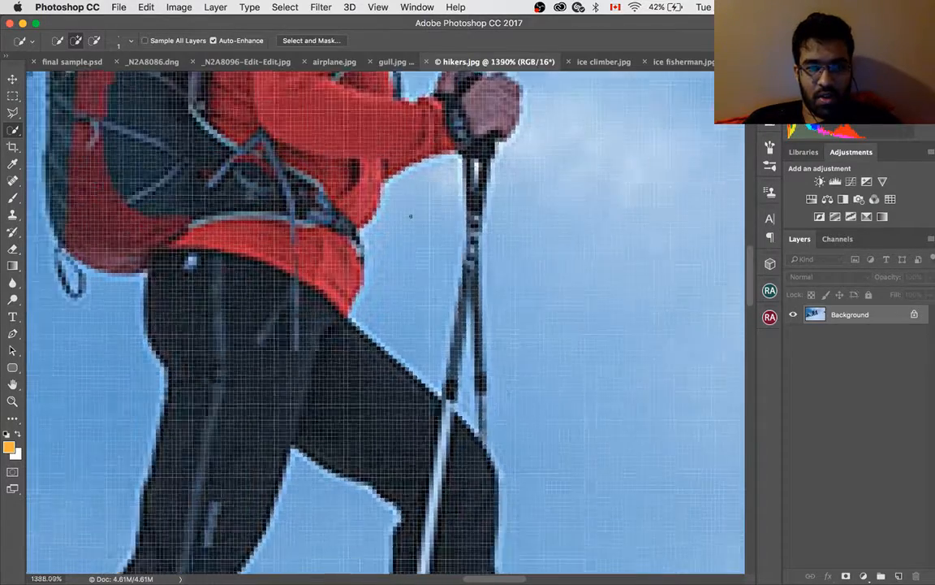
Check the red-jacketed hiker's full selection outline and add a layer mask from it to hide the rest of hikers.jpg
scroll(410, 215, "down", 8)
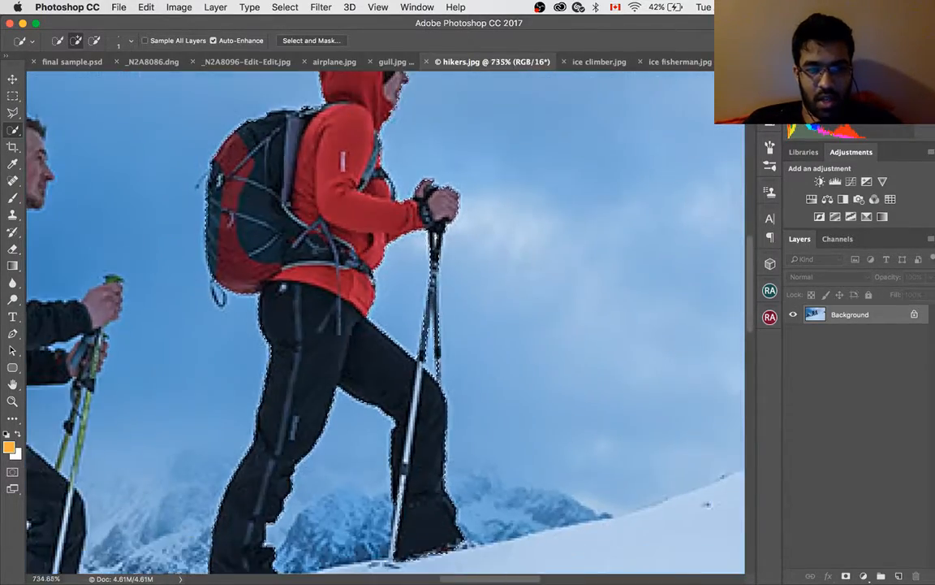
scroll(411, 215, "down", 5)
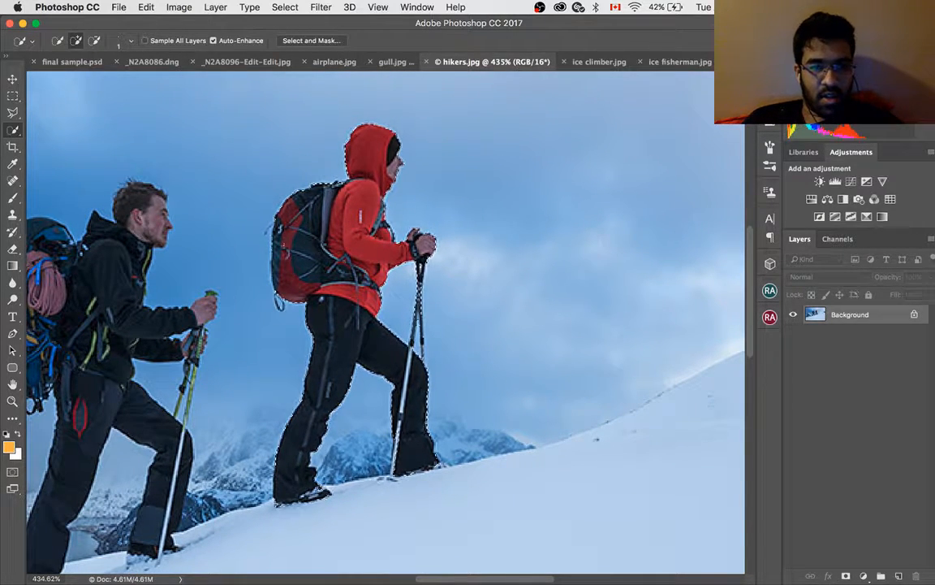
scroll(319, 158, "down", 3)
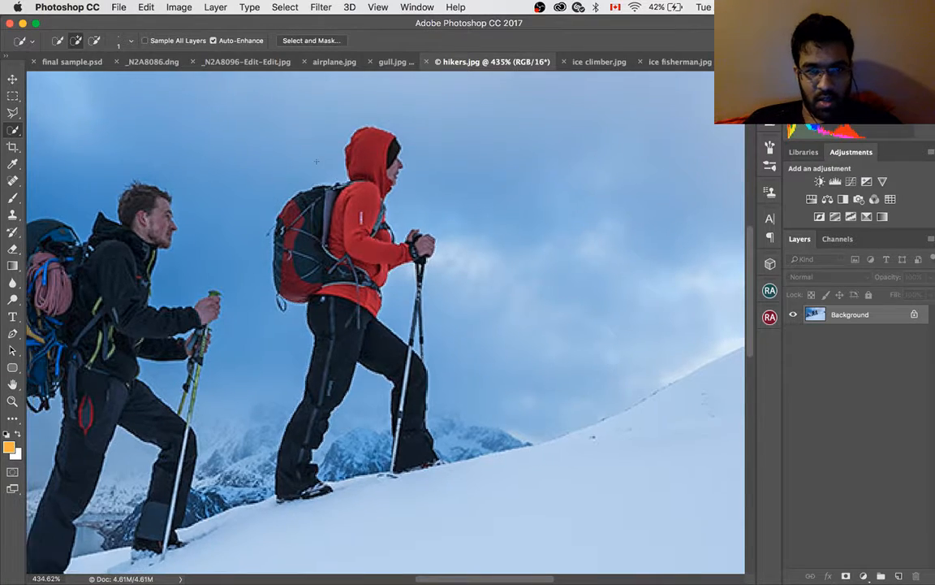
scroll(319, 159, "down", 5)
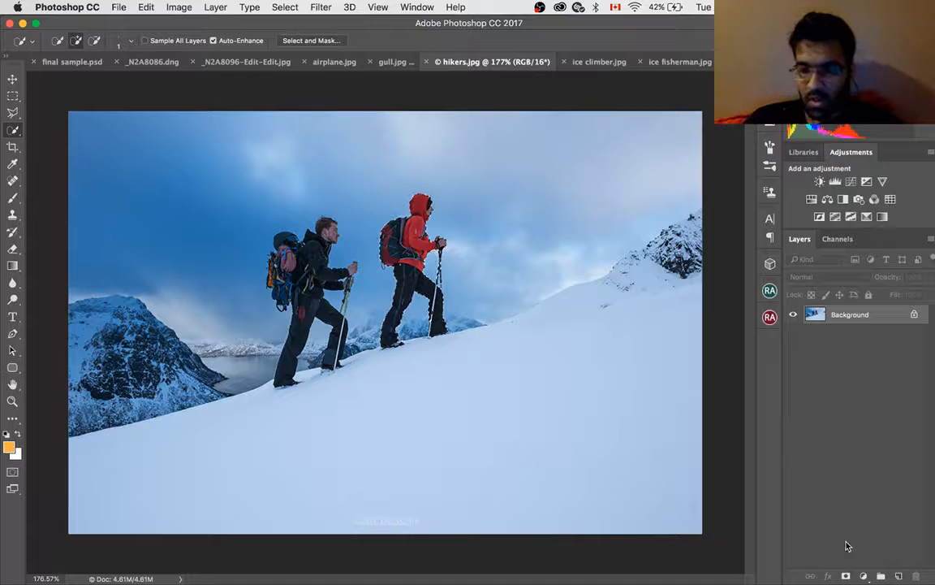
left_click(849, 578)
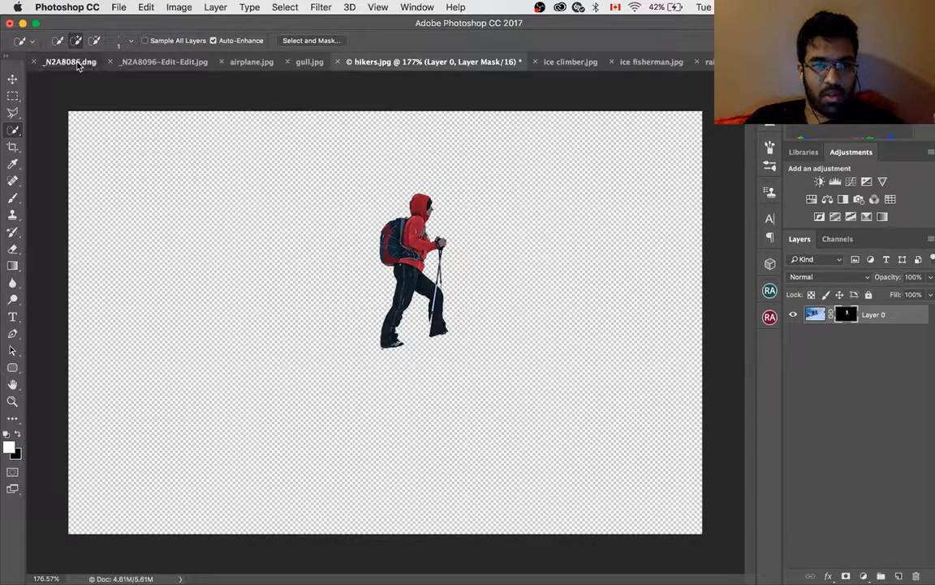
Check the _N2A8086.dng document and return to hikers.jpg
left_click(70, 62)
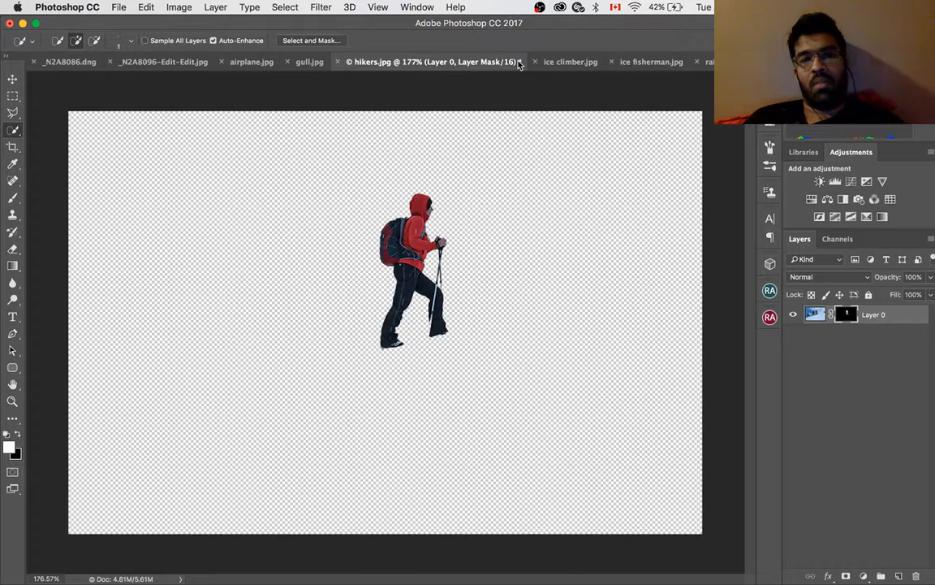
left_click(520, 62)
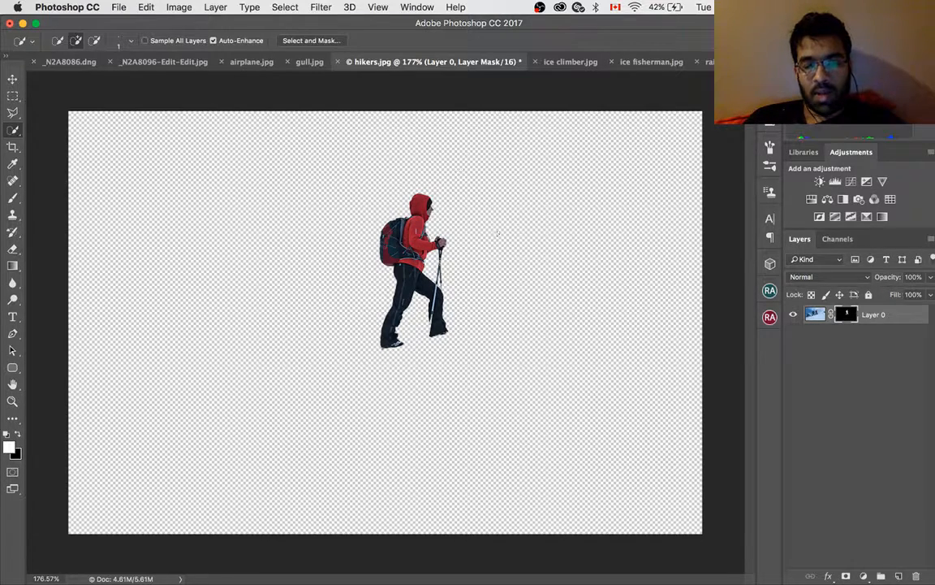
Refine the hiker's layer mask in Select and Mask with 19% contrast and a +54% edge shift
right_click(847, 316)
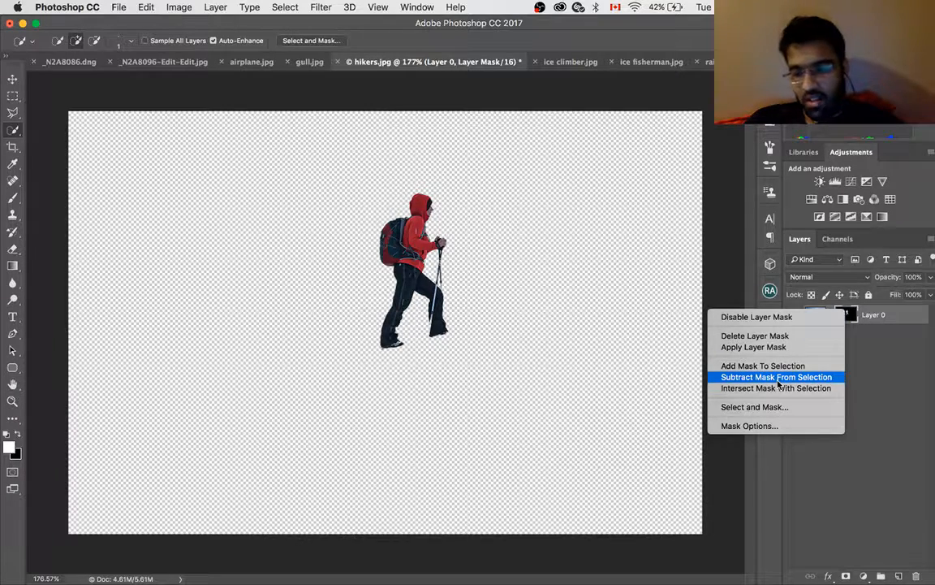
left_click(779, 407)
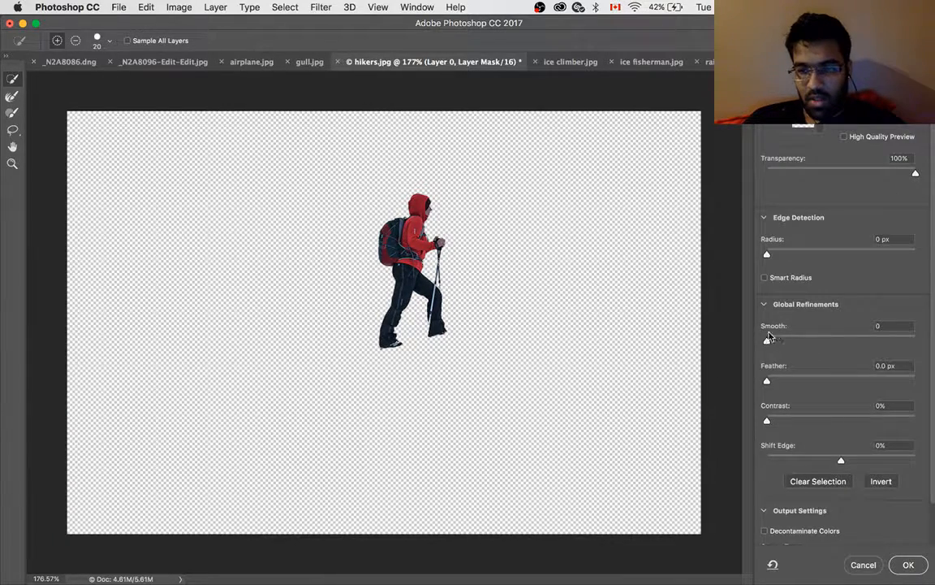
scroll(415, 266, "up", 5)
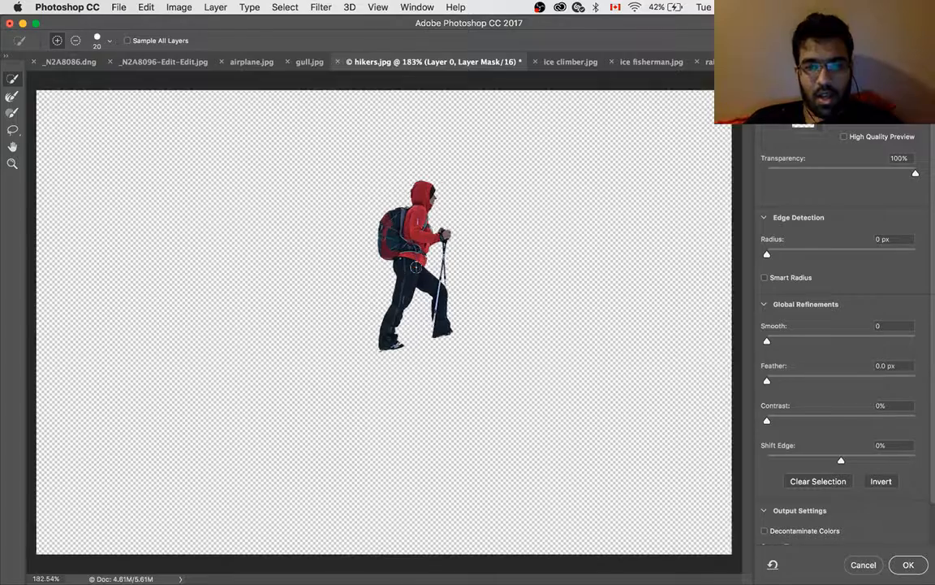
scroll(415, 266, "up", 4)
left_click_drag(500, 223, 462, 331)
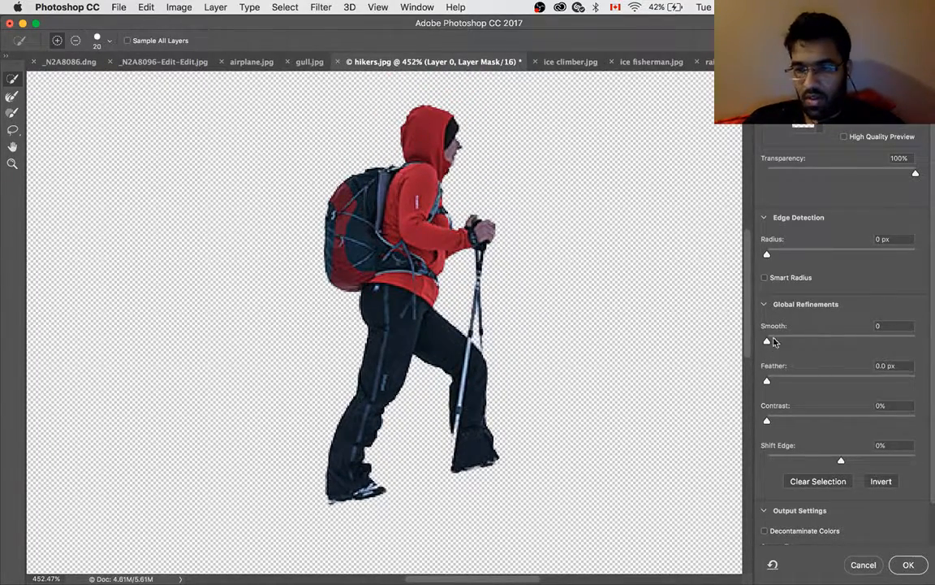
left_click_drag(773, 341, 746, 367)
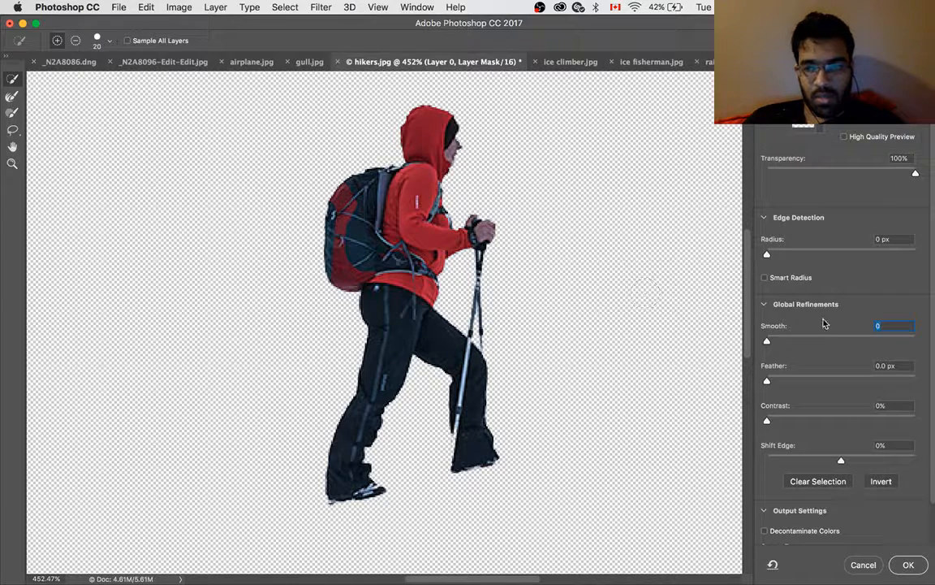
left_click_drag(772, 420, 795, 421)
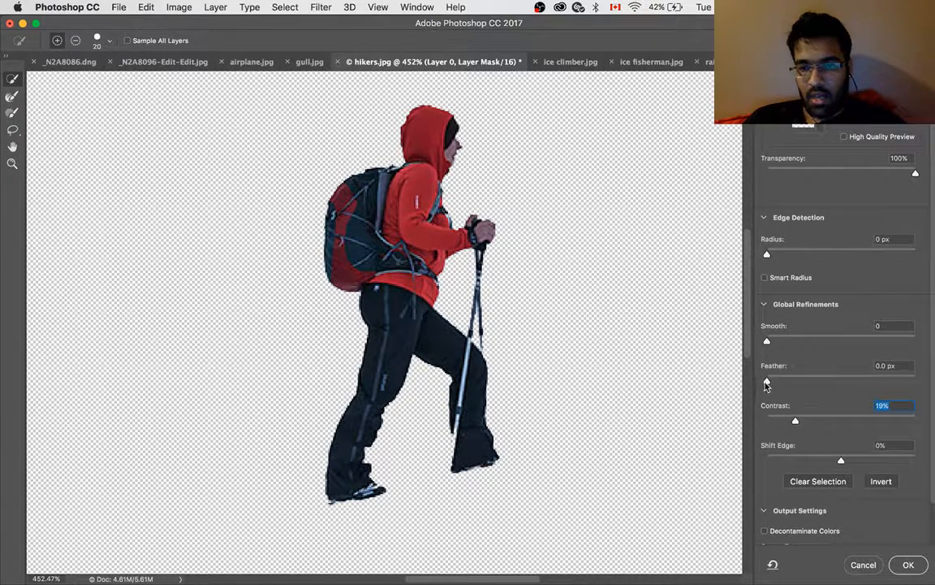
mouse_move(767, 384)
left_mouse_down()
mouse_move(786, 381)
mouse_move(755, 384)
left_mouse_up()
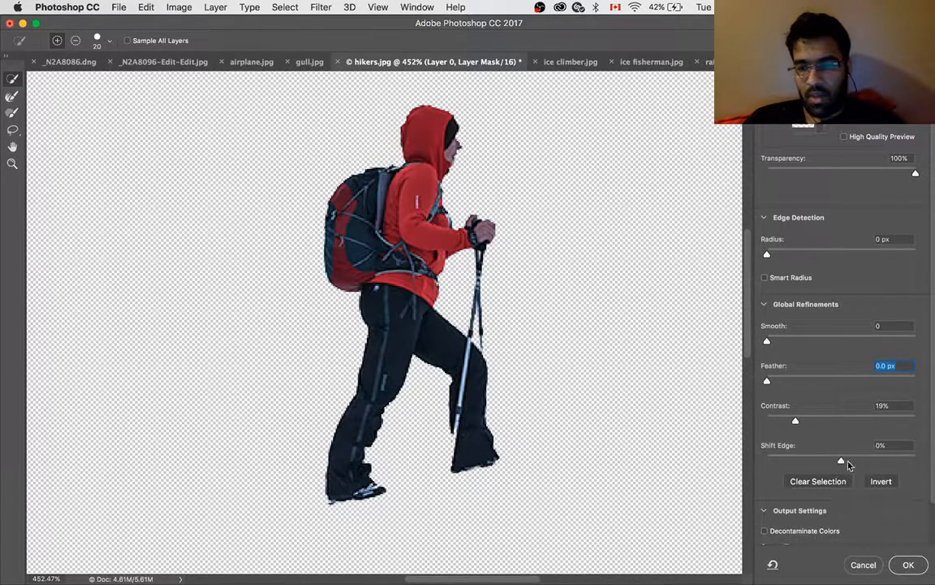
left_click_drag(842, 461, 882, 463)
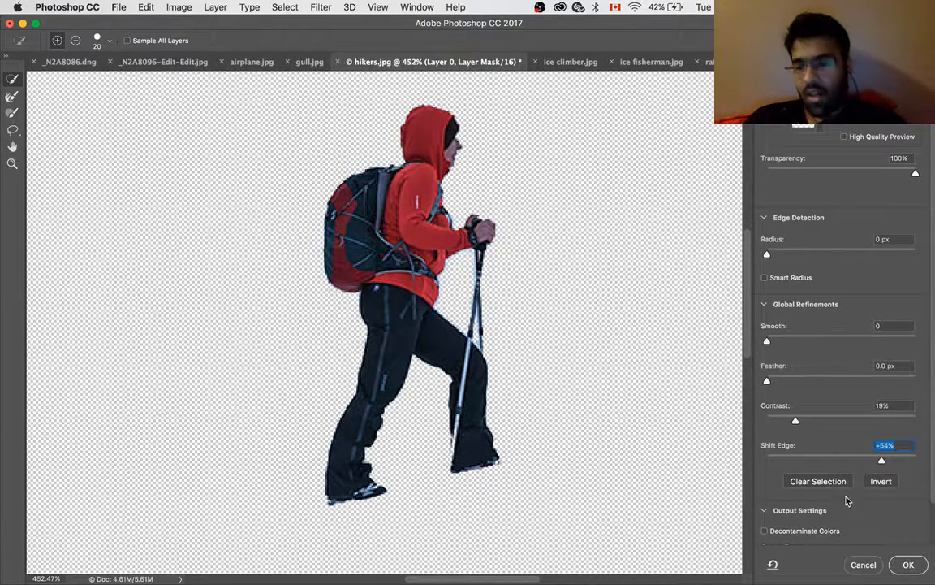
left_click(910, 564)
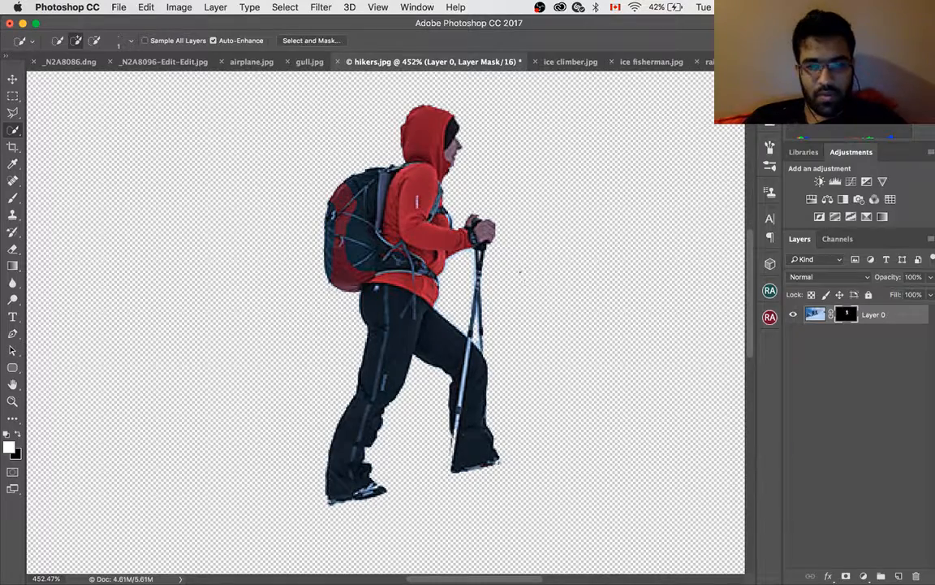
Crop hikers.jpg around the red-jacketed hiker to an 8 x 12 in portrait format at 300 px/in
scroll(386, 177, "down", 10)
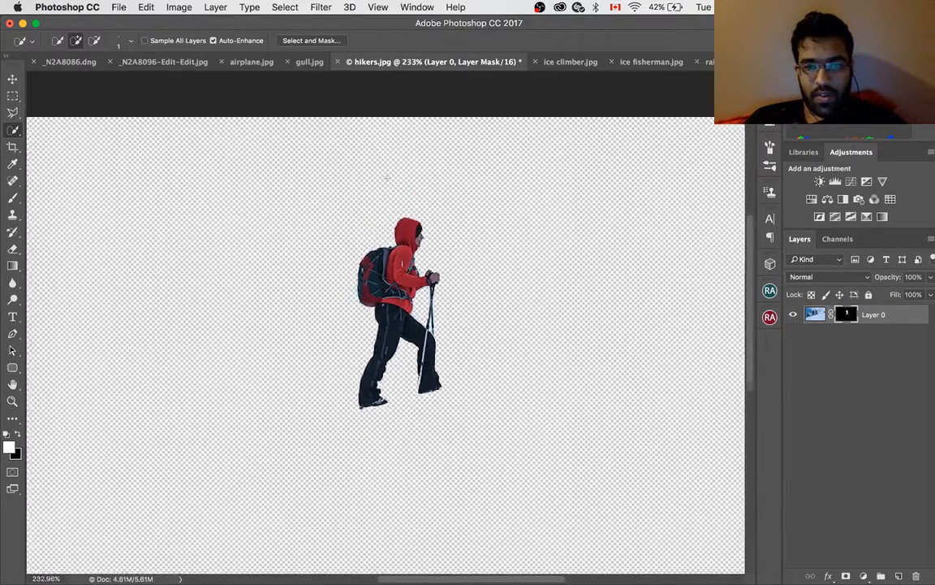
scroll(384, 177, "down", 1)
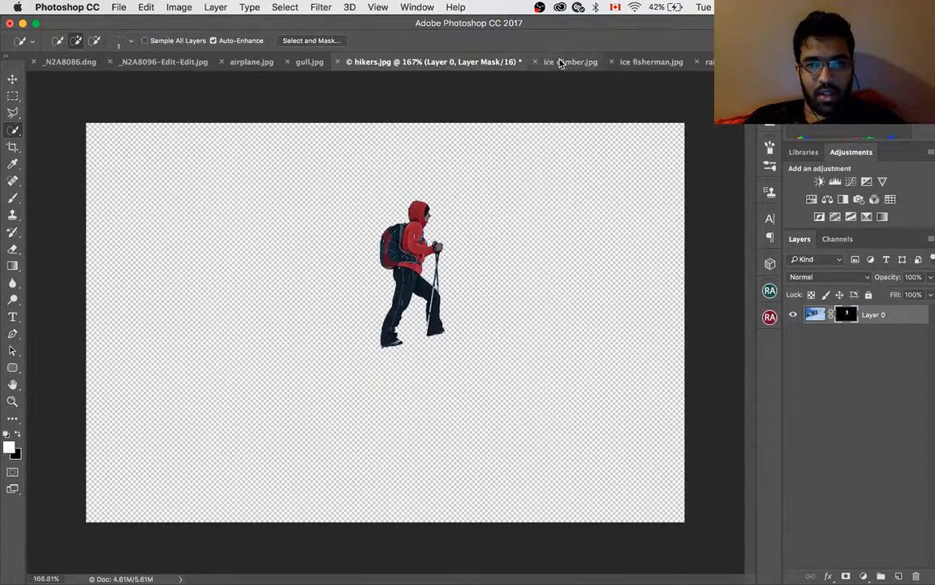
left_click(13, 150)
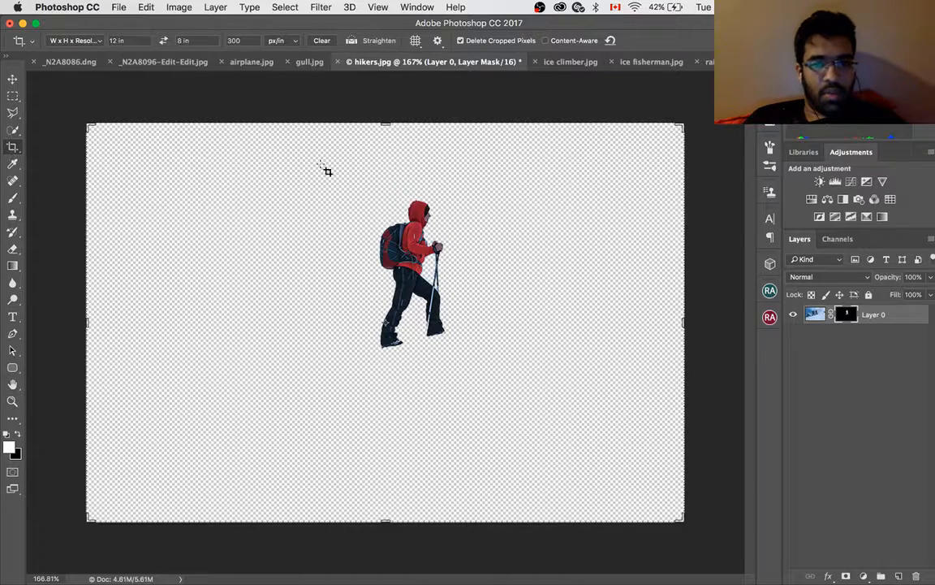
left_click_drag(87, 522, 185, 415)
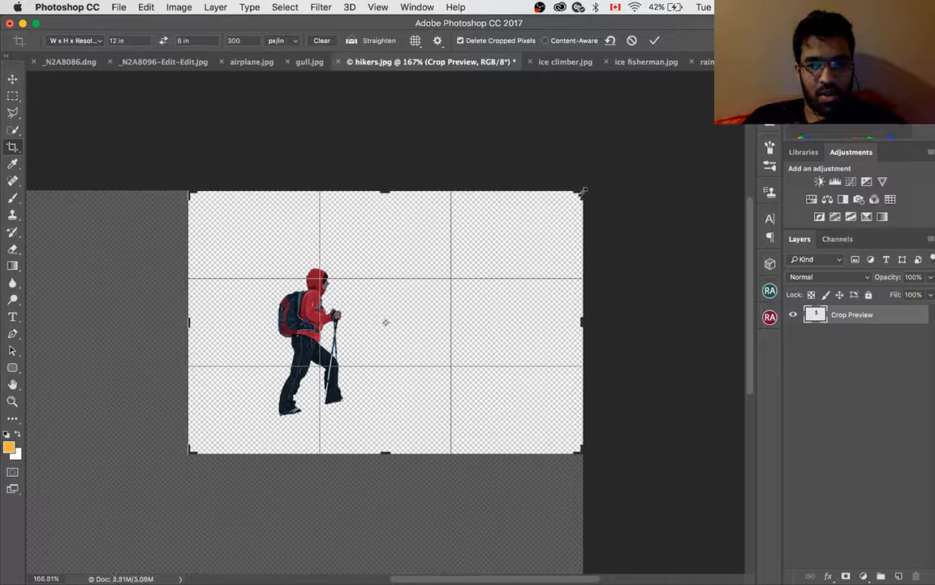
left_click_drag(581, 198, 493, 215)
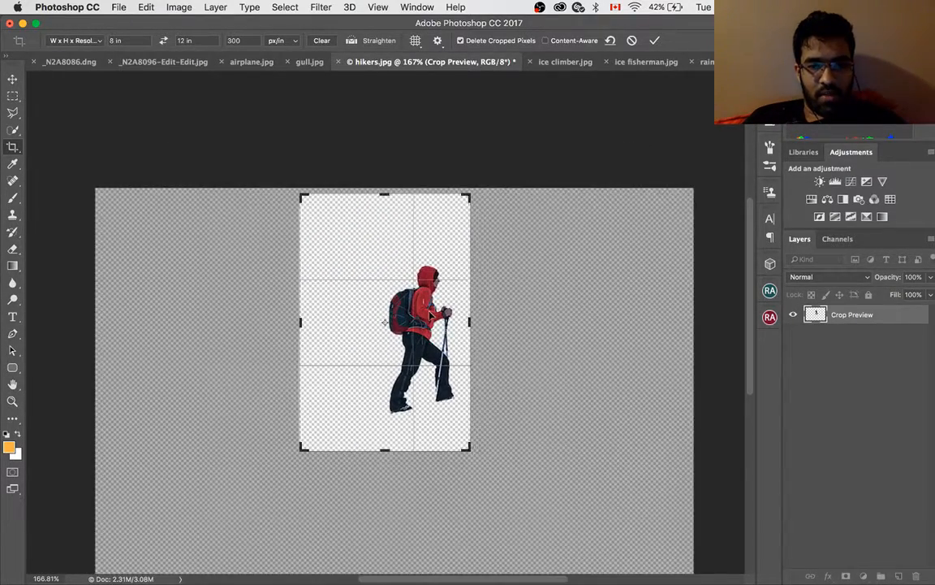
left_click_drag(430, 311, 401, 308)
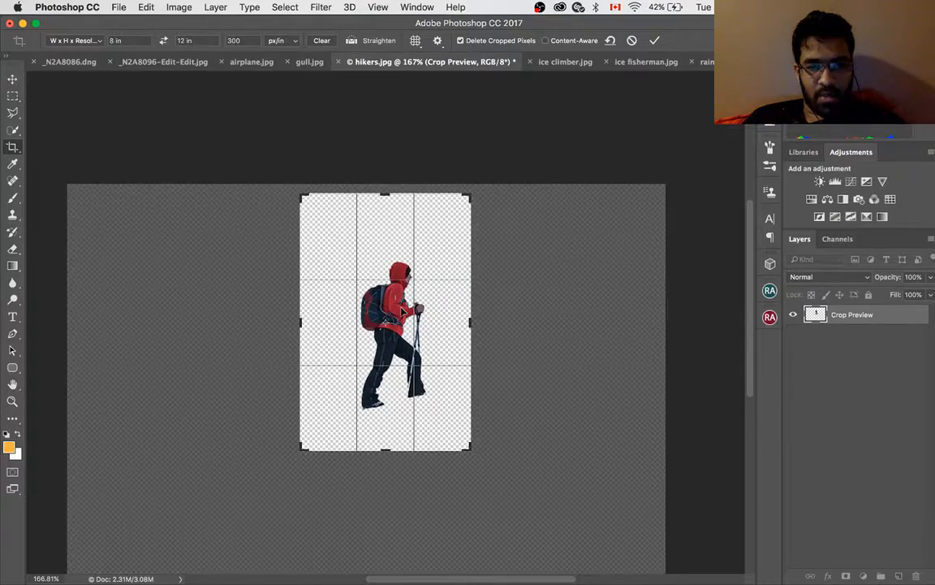
key("Return")
scroll(477, 225, "down", 10)
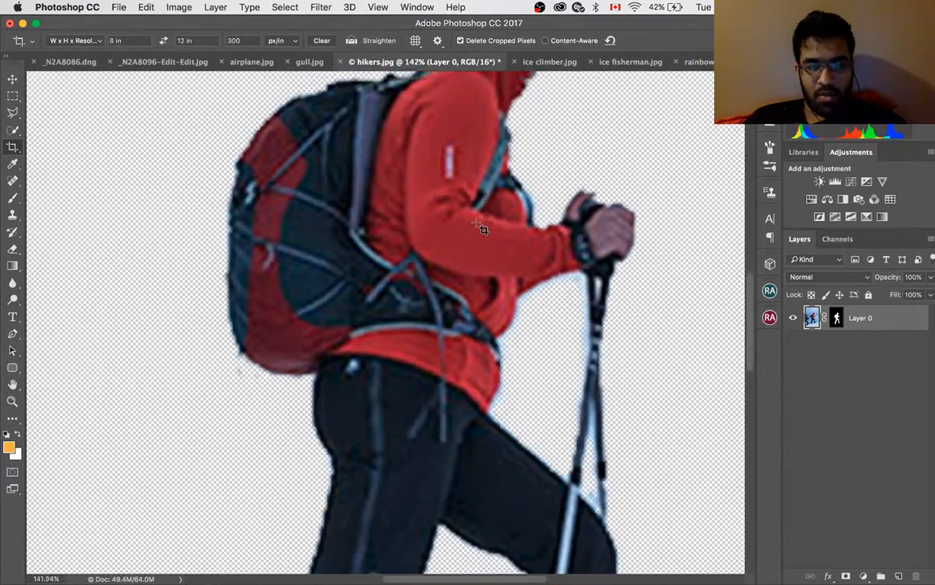
scroll(483, 230, "down", 6)
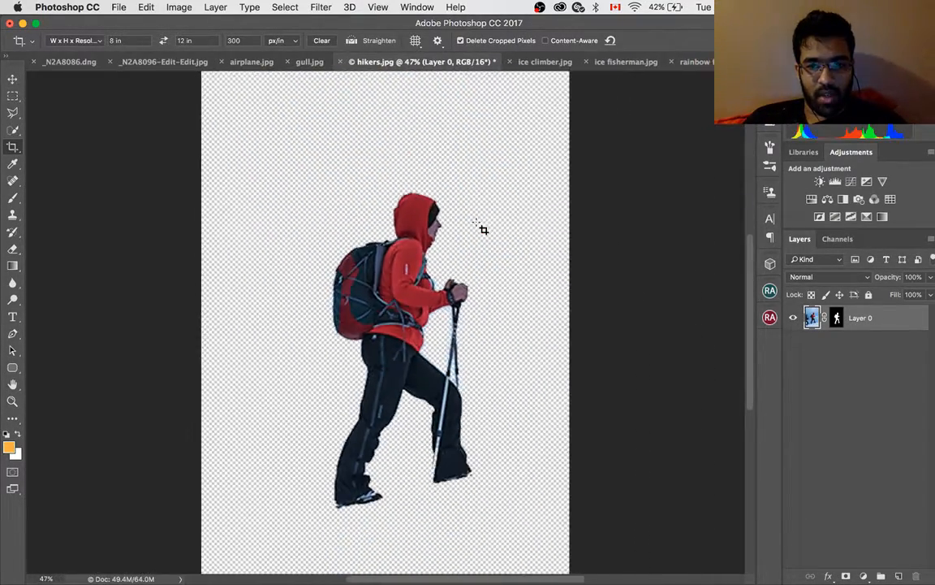
In ice climber.jpg, select the climber's raised arm, helmet, torso and both legs with the Quick Selection tool
left_click(538, 62)
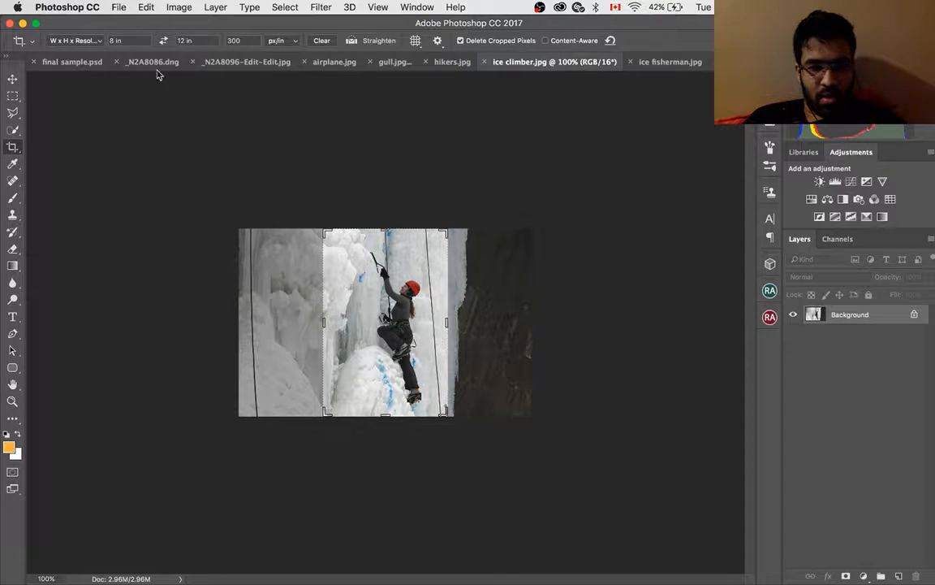
left_click(18, 132)
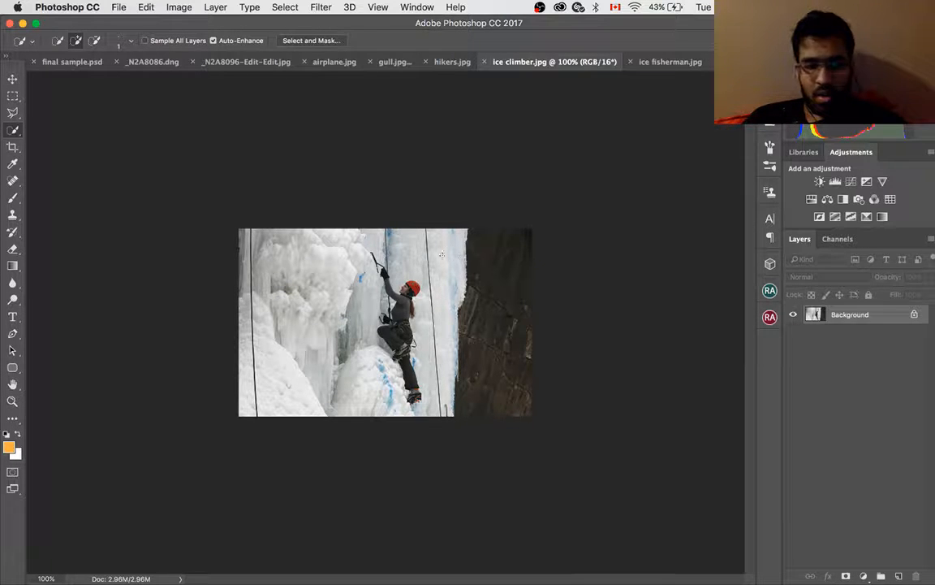
scroll(394, 284, "up", 10)
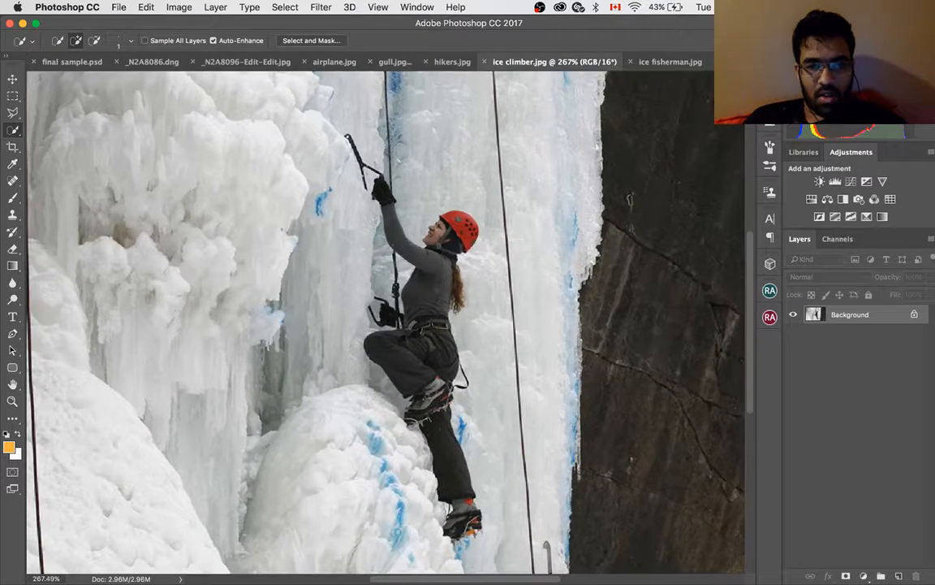
scroll(387, 345, "up", 2)
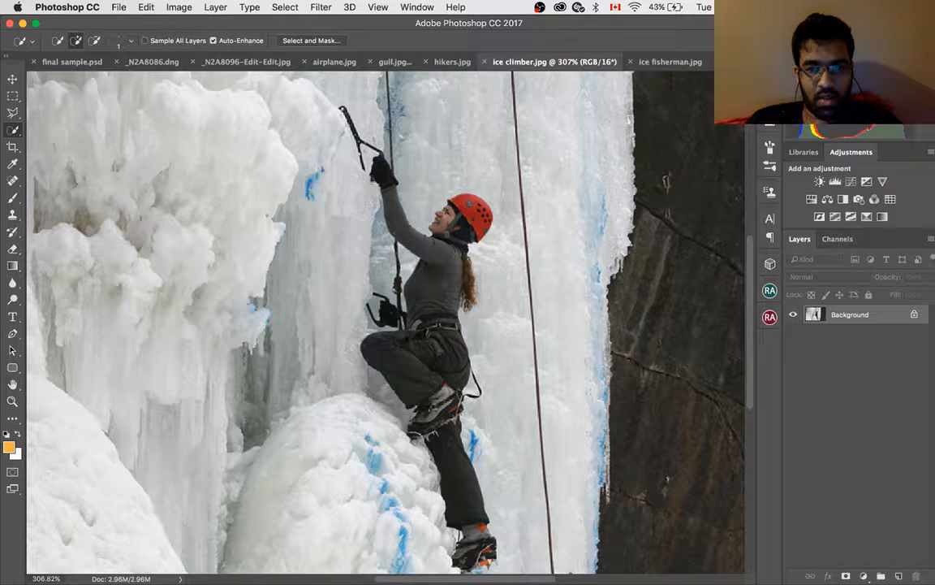
mouse_move(382, 169)
left_mouse_down()
mouse_move(394, 215)
mouse_move(414, 241)
mouse_move(451, 239)
left_mouse_up()
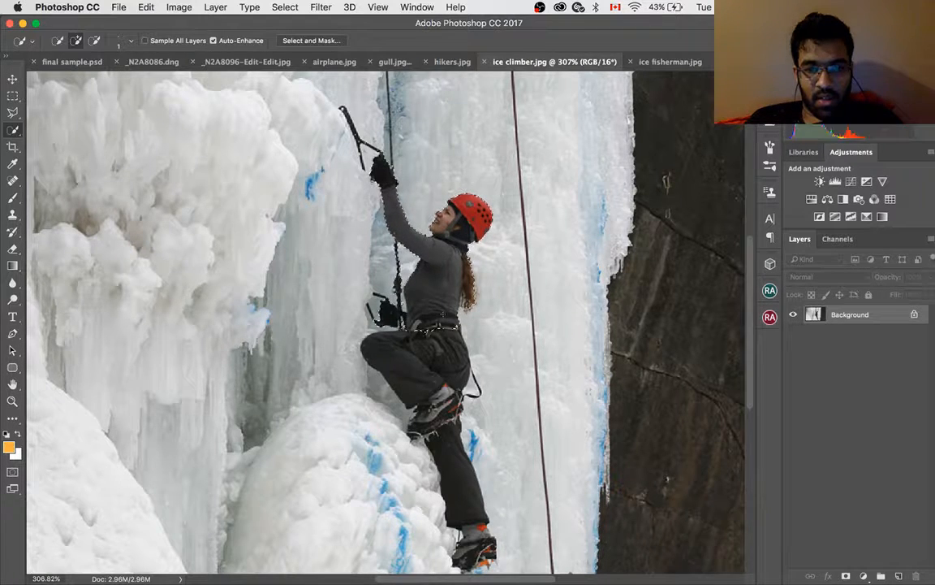
left_click_drag(446, 365, 408, 358)
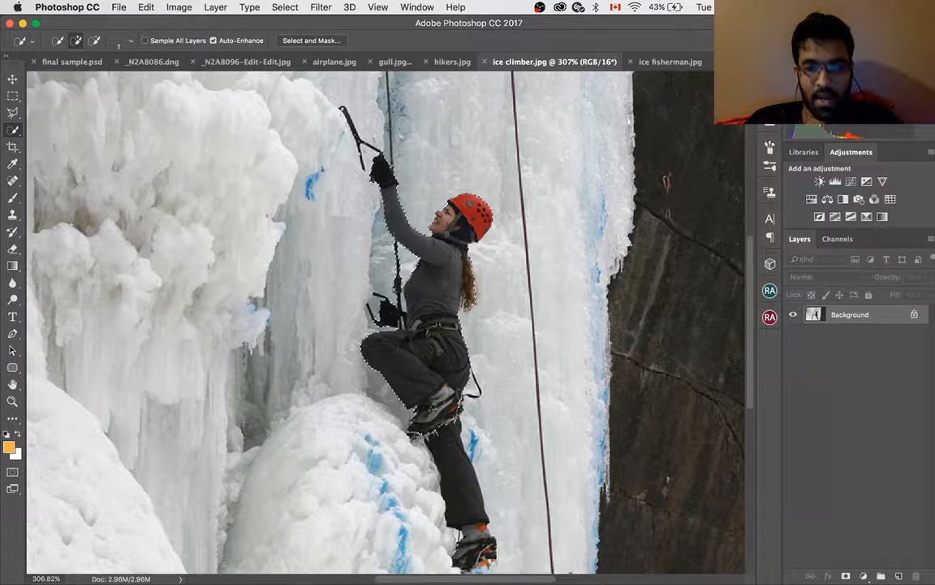
left_click_drag(446, 444, 461, 476)
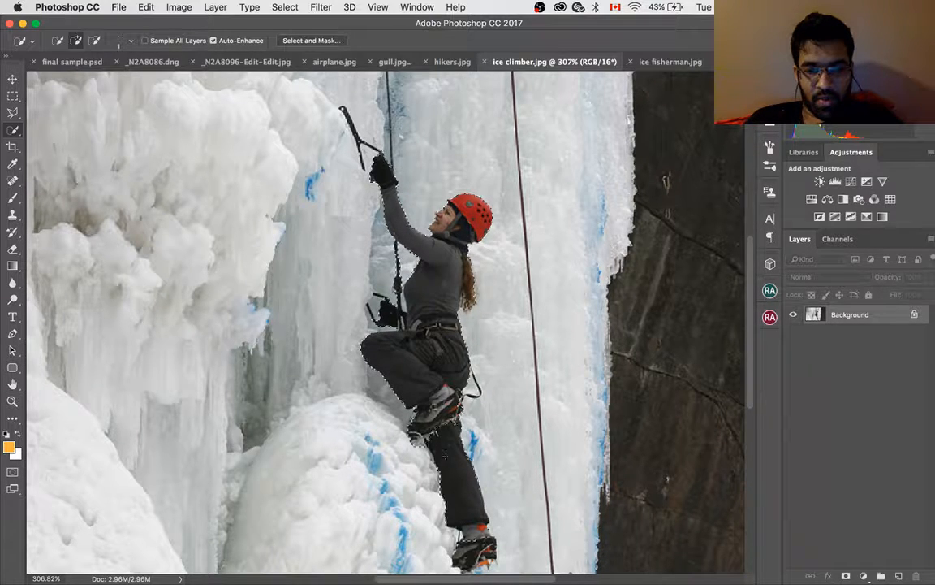
Extend the climber's selection to include the ice axe above the raised glove
scroll(452, 471, "down", 5)
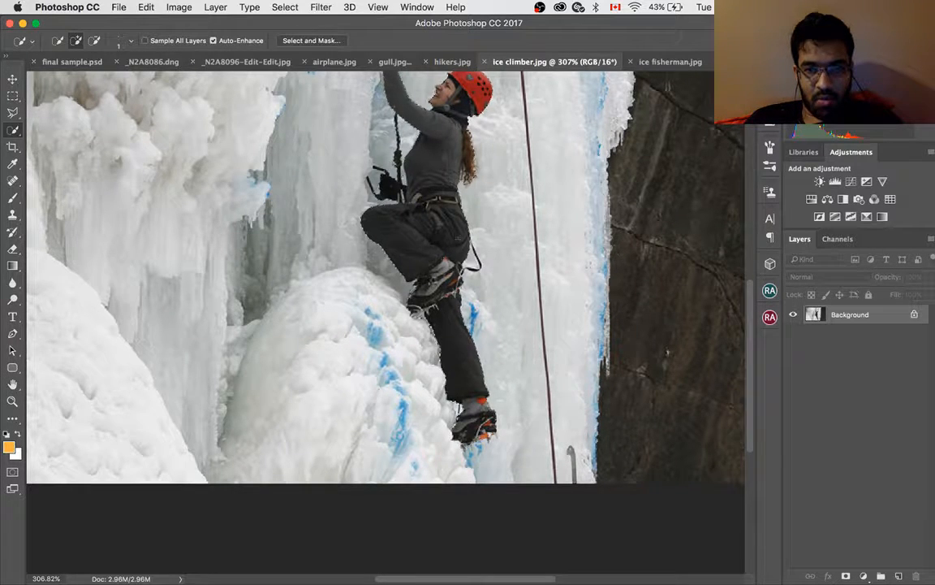
scroll(386, 276, "up", 2)
scroll(446, 281, "up", 5)
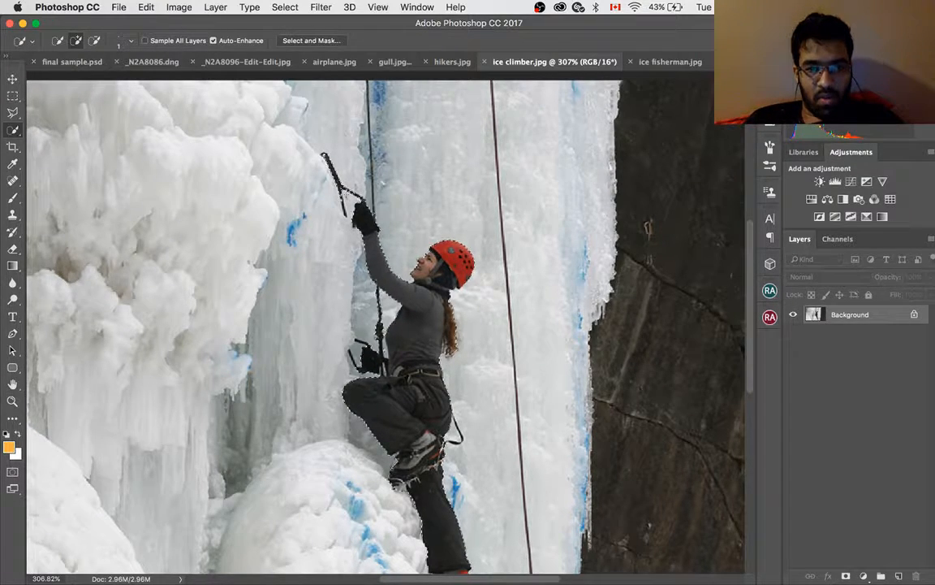
scroll(376, 324, "up", 4)
scroll(349, 201, "up", 4)
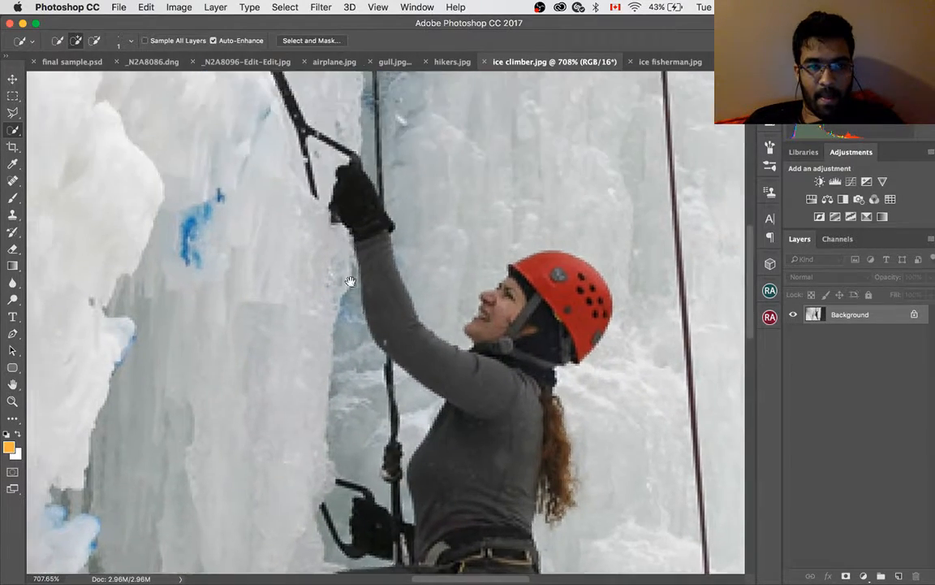
left_click_drag(351, 281, 358, 308)
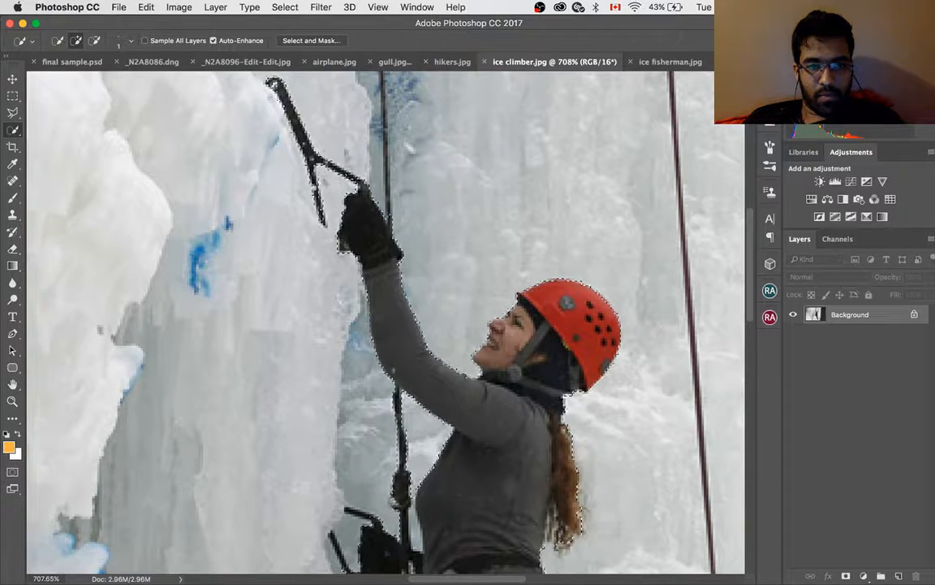
Refine the selection around the rope and the second ice axe at the climber's waist, subtracting the excess ice
scroll(385, 322, "down", 5)
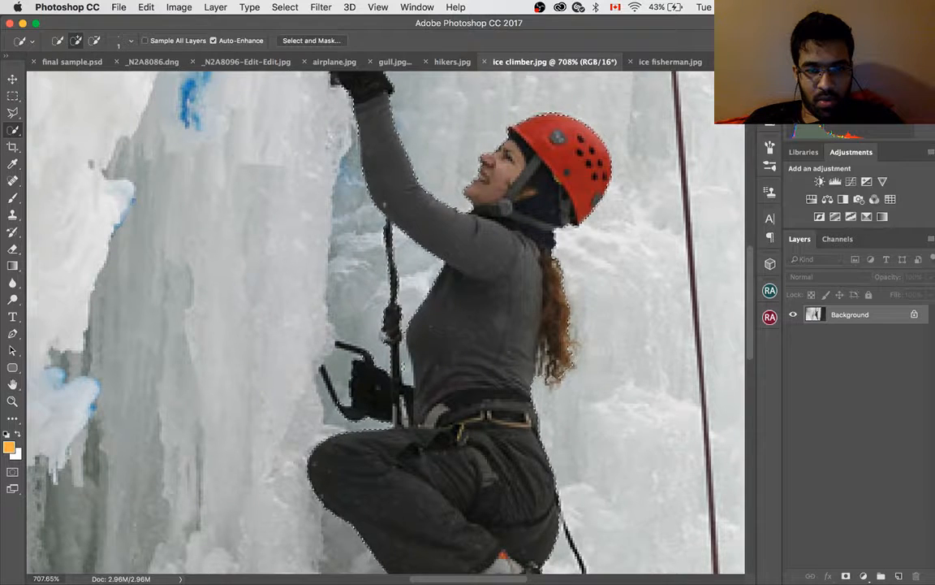
key("alt")
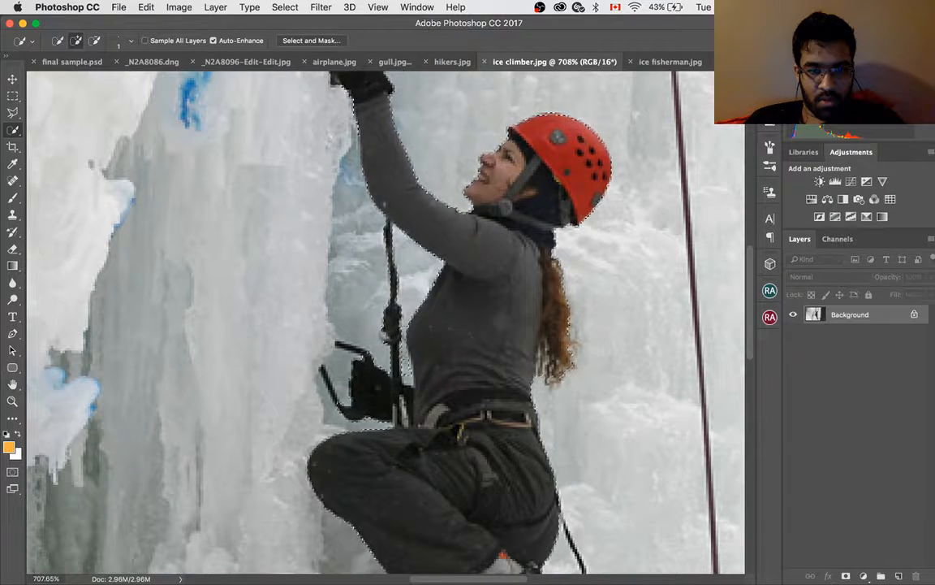
key("alt")
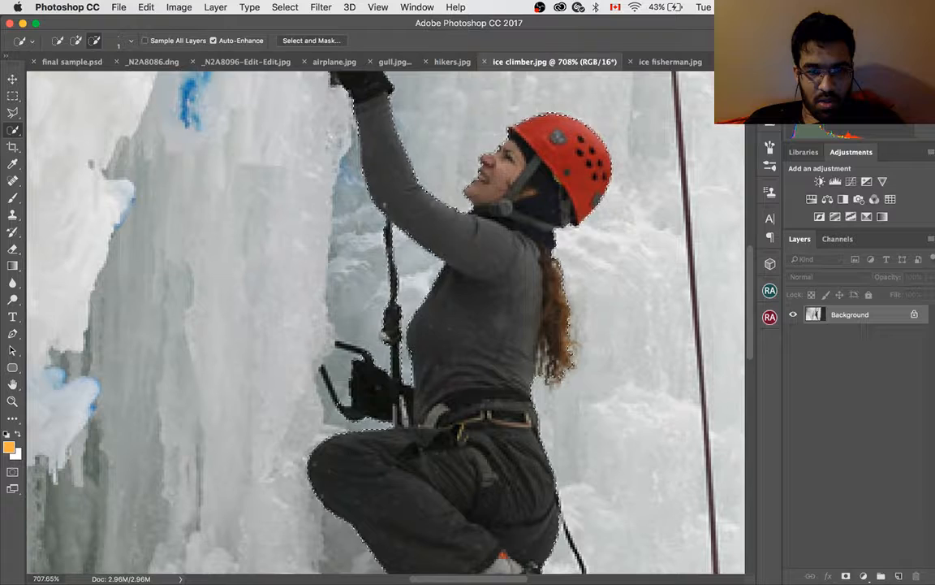
key("alt")
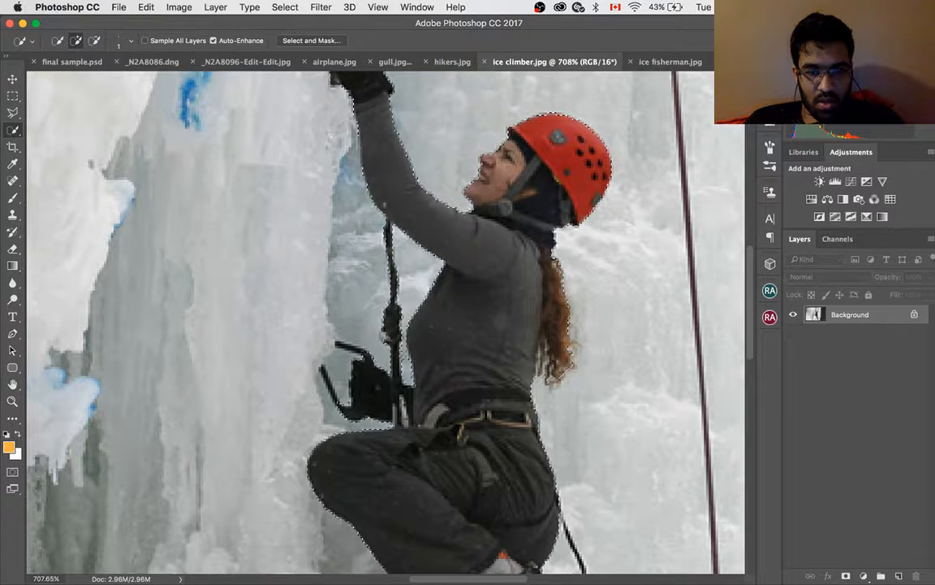
key("alt")
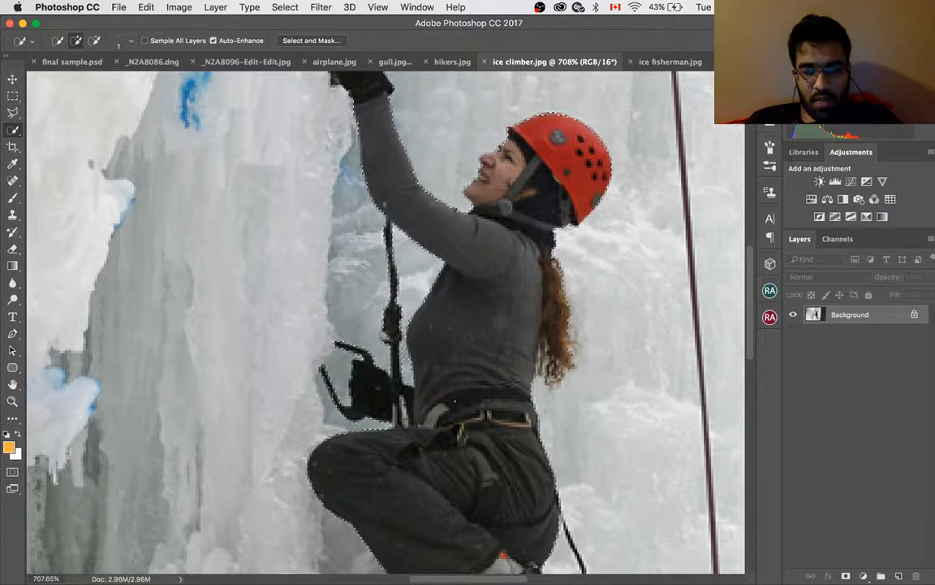
Refine the climber's selection around the raised boot and crampons, subtracting the excess ice
scroll(455, 401, "down", 10)
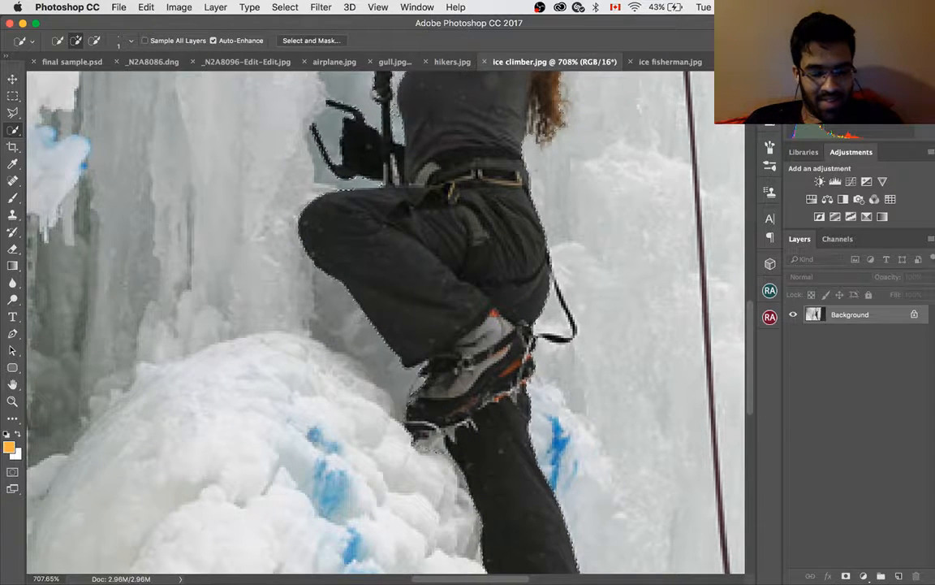
key("alt")
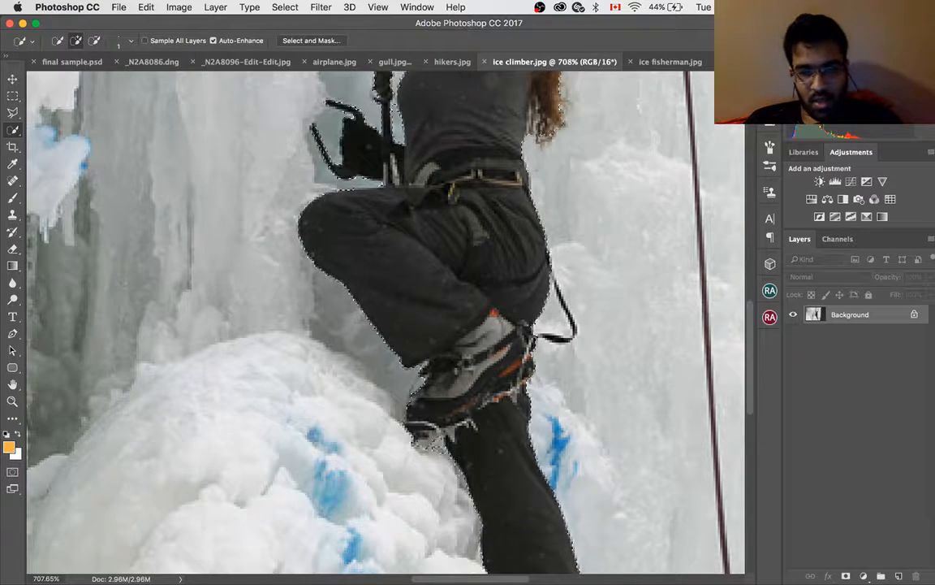
key("alt")
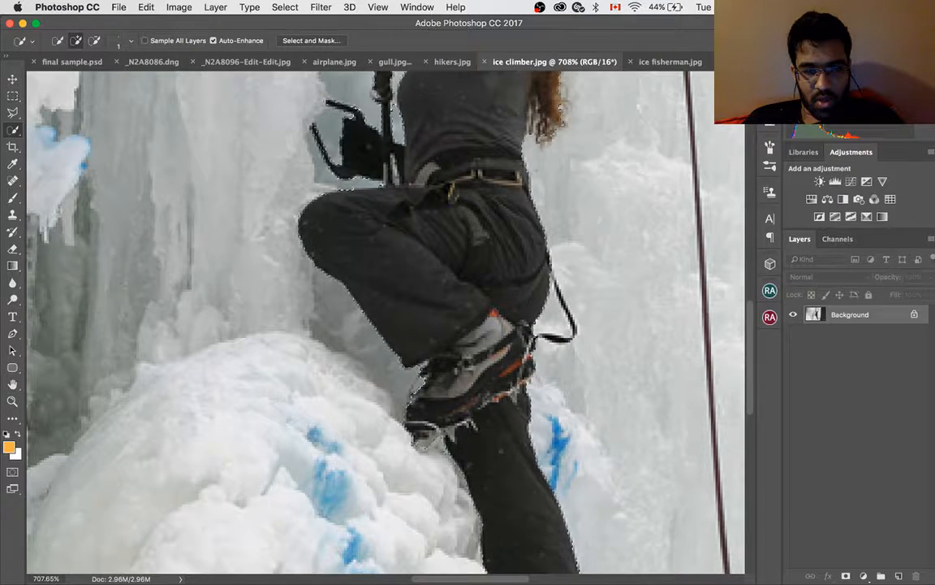
key("alt")
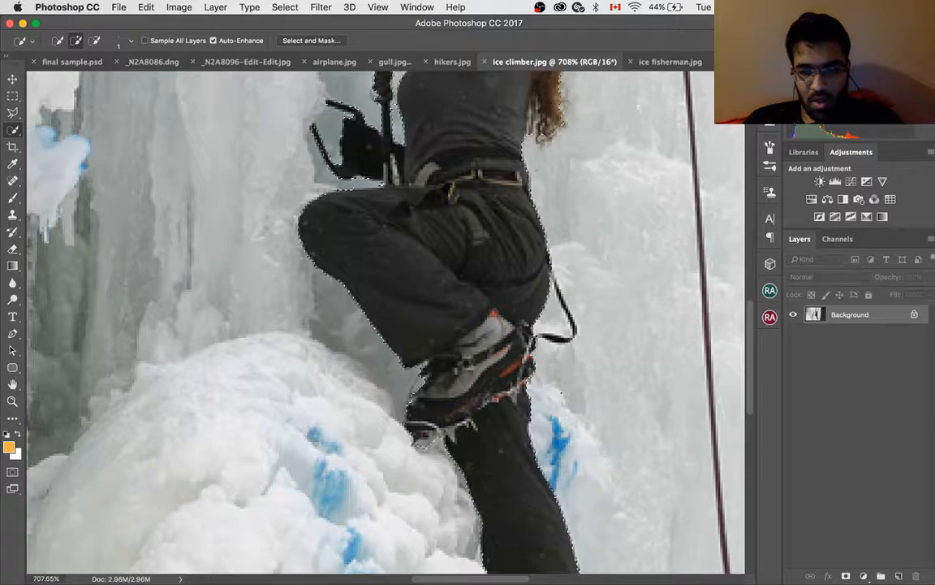
scroll(561, 392, "down", 5)
scroll(561, 392, "down", 2)
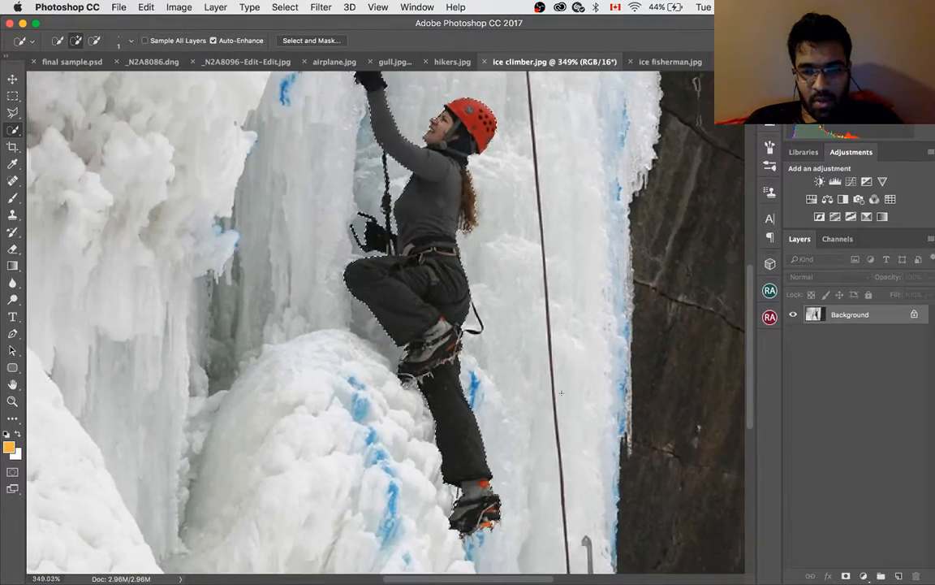
Add a layer mask from the finished selection to isolate the ice climber from the ice background
scroll(561, 392, "up", 5)
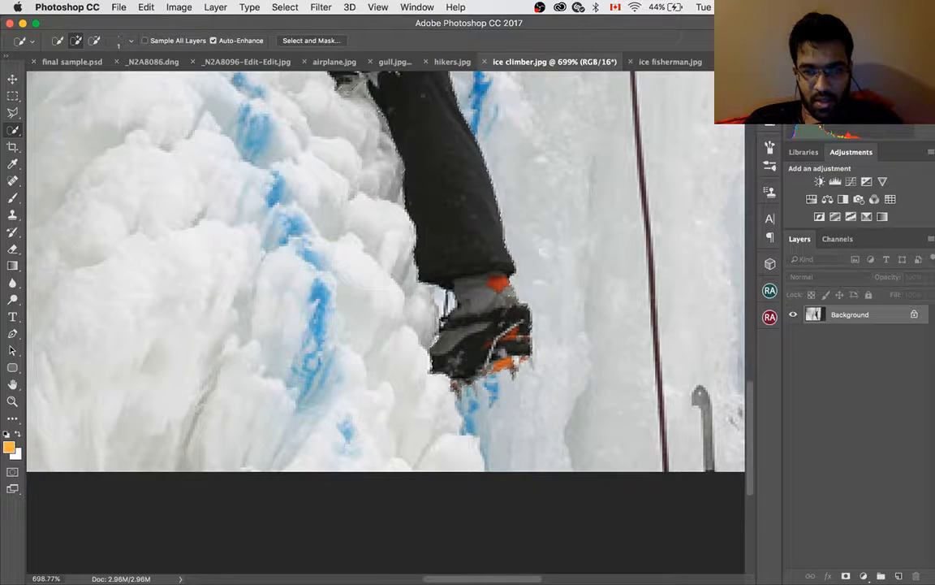
scroll(389, 326, "down", 3)
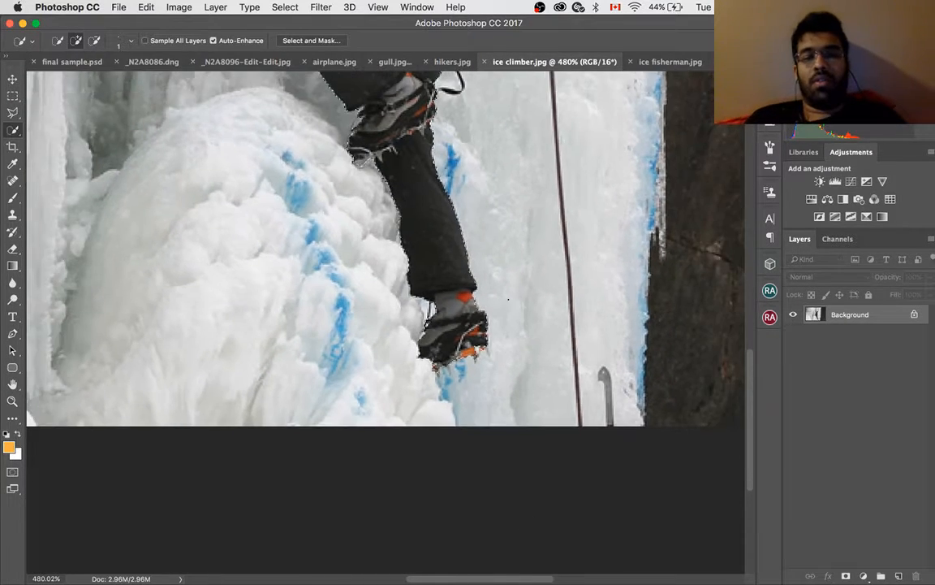
scroll(508, 299, "down", 2)
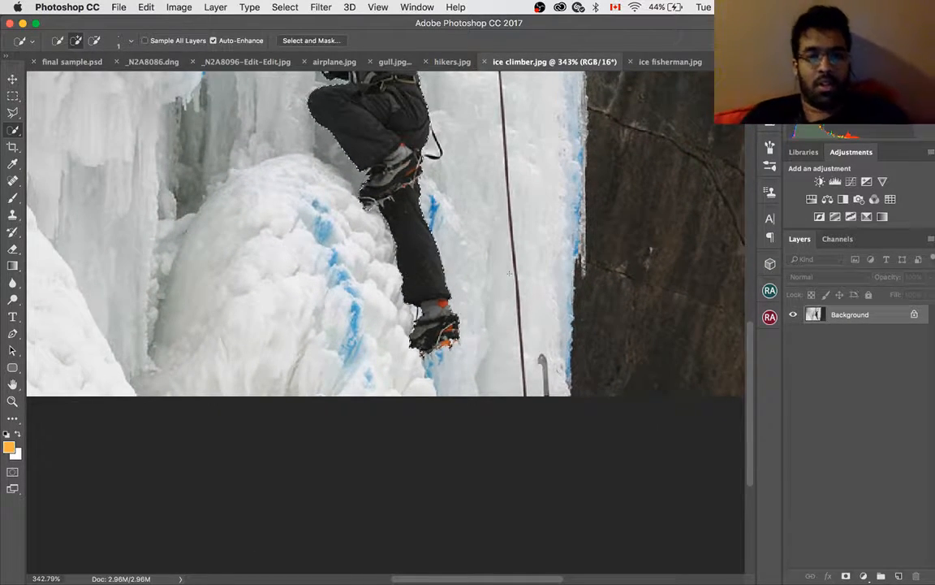
scroll(509, 274, "down", 2)
scroll(484, 183, "up", 5)
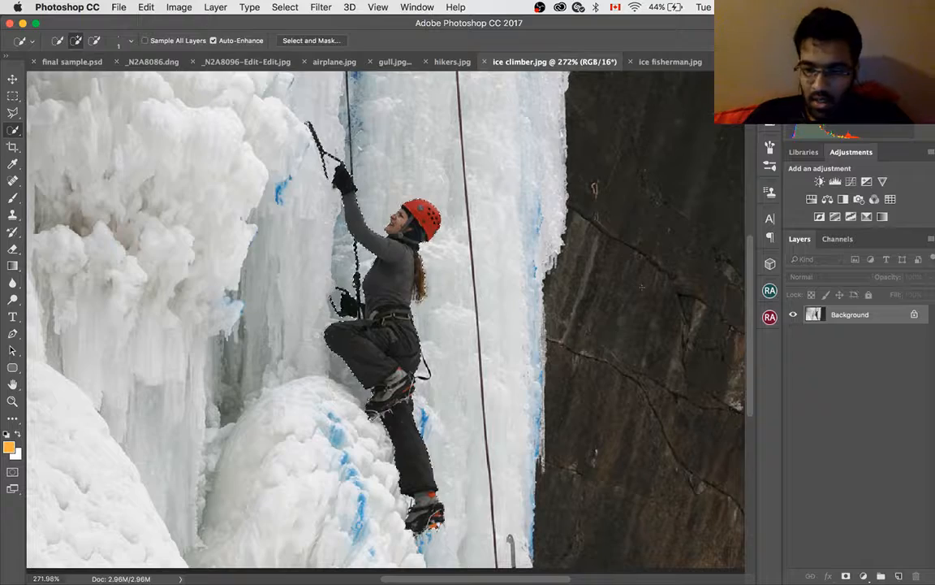
left_click(846, 575)
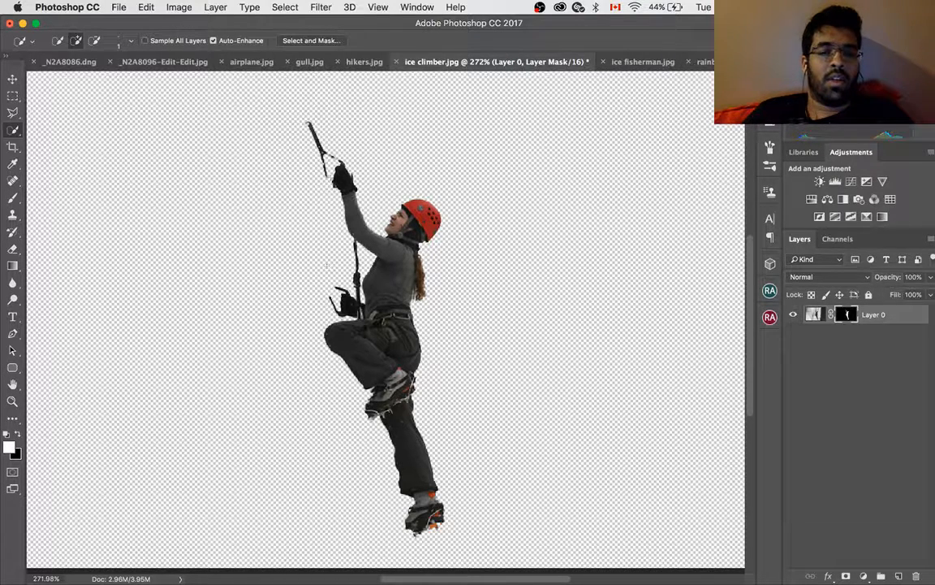
Open the climber's layer mask in Select and Mask and set Contrast to 24%
scroll(326, 178, "up", 5)
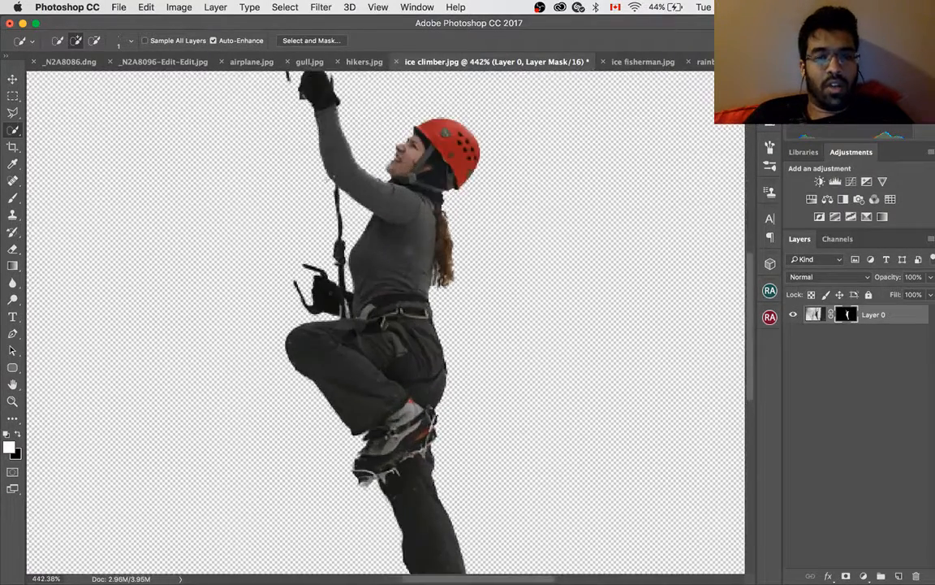
left_click_drag(311, 208, 375, 368)
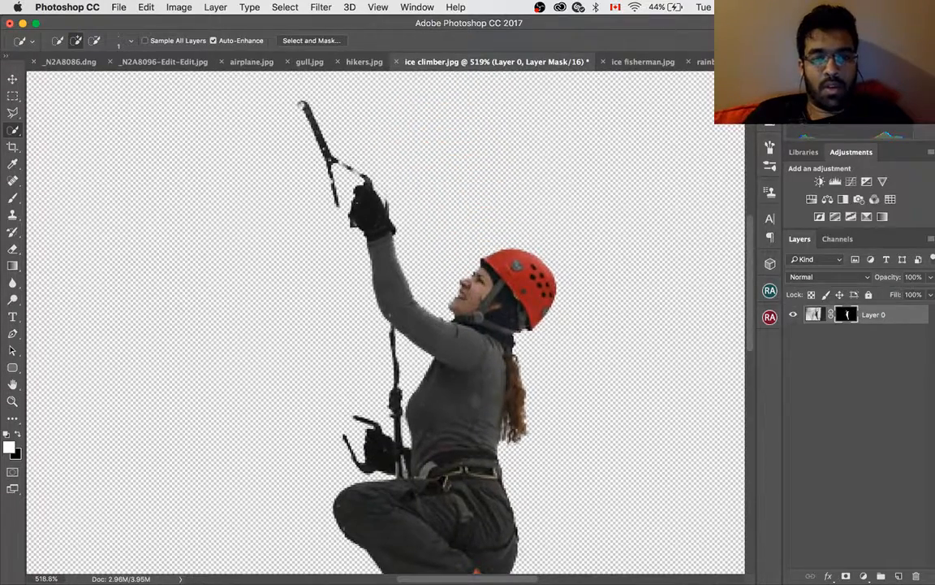
scroll(348, 220, "down", 6)
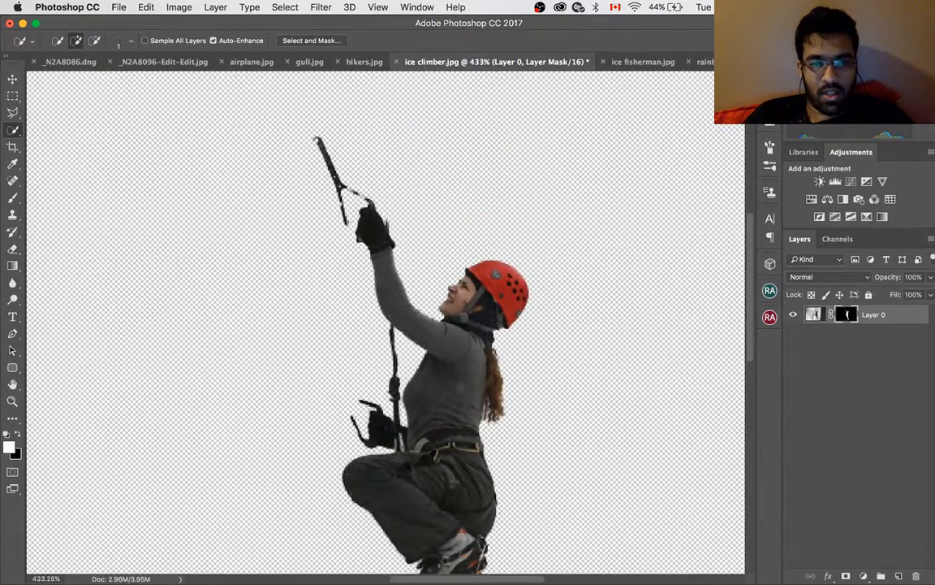
scroll(348, 220, "down", 1)
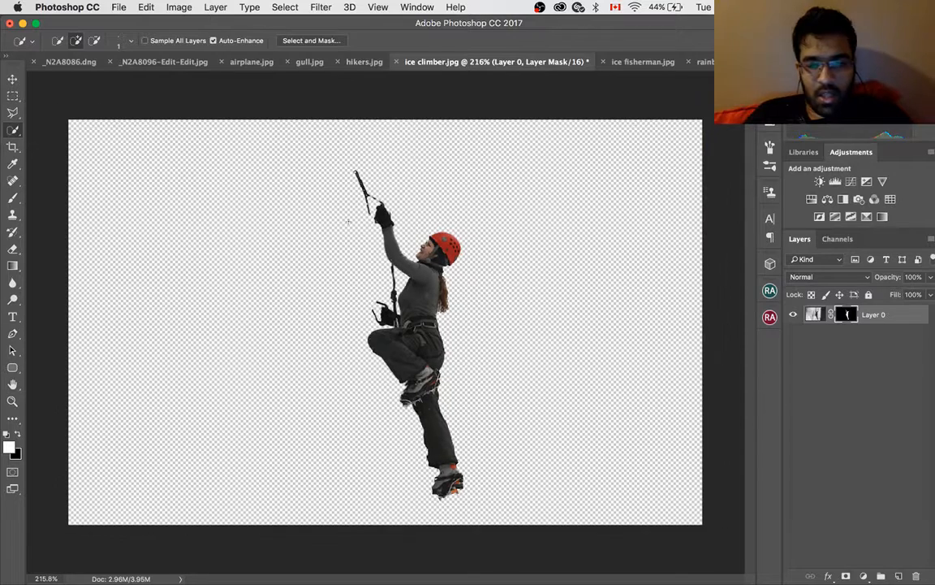
right_click(847, 315)
left_click(800, 412)
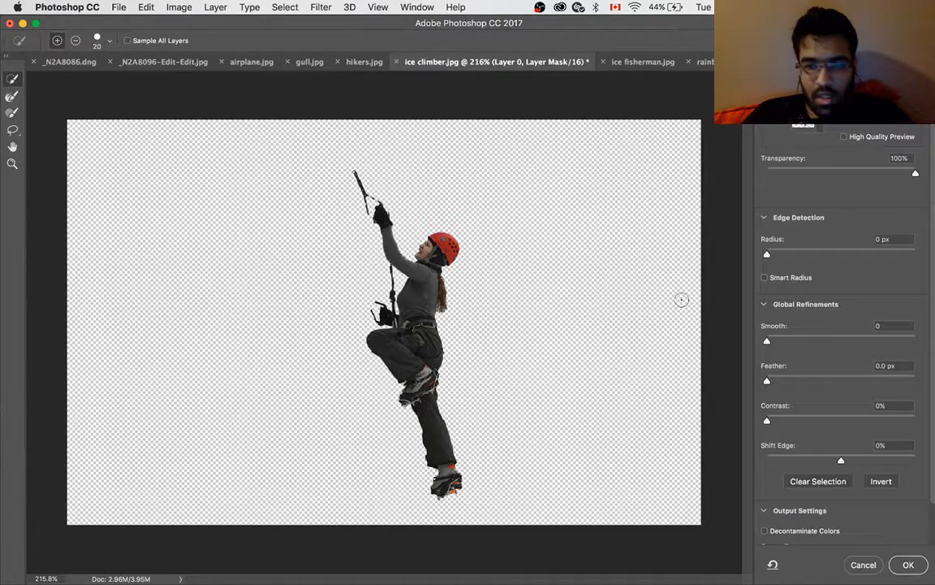
left_click(768, 342)
left_click_drag(770, 344, 729, 391)
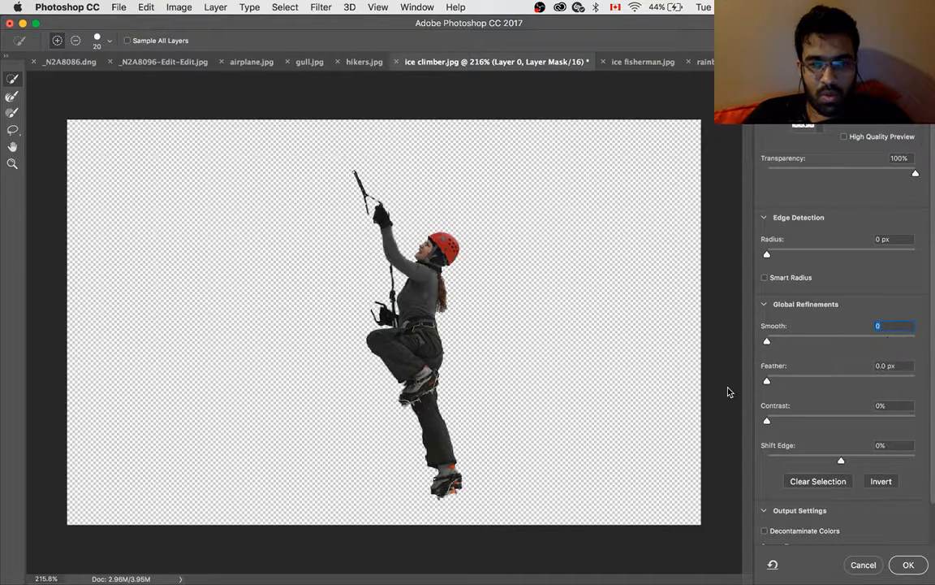
left_click_drag(772, 418, 799, 421)
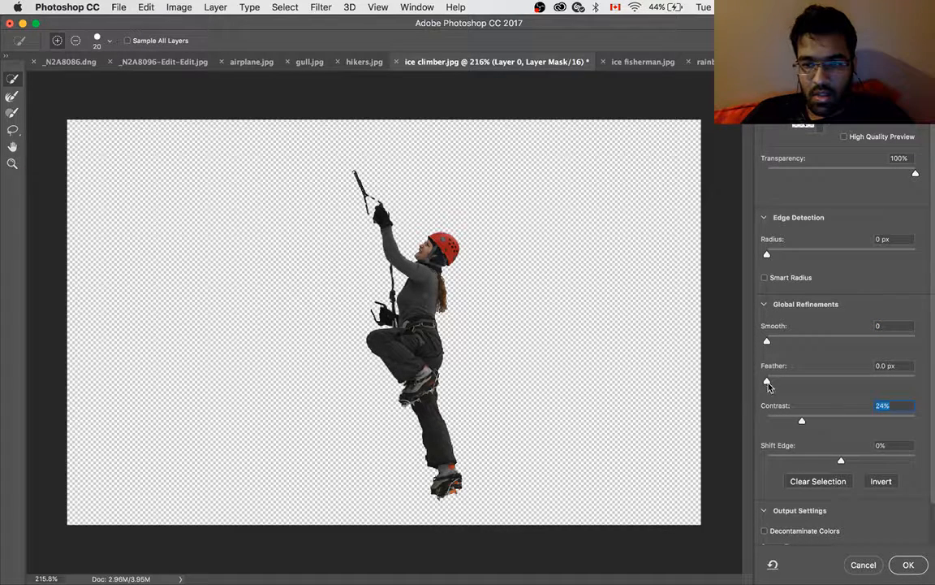
left_click_drag(767, 382, 747, 387)
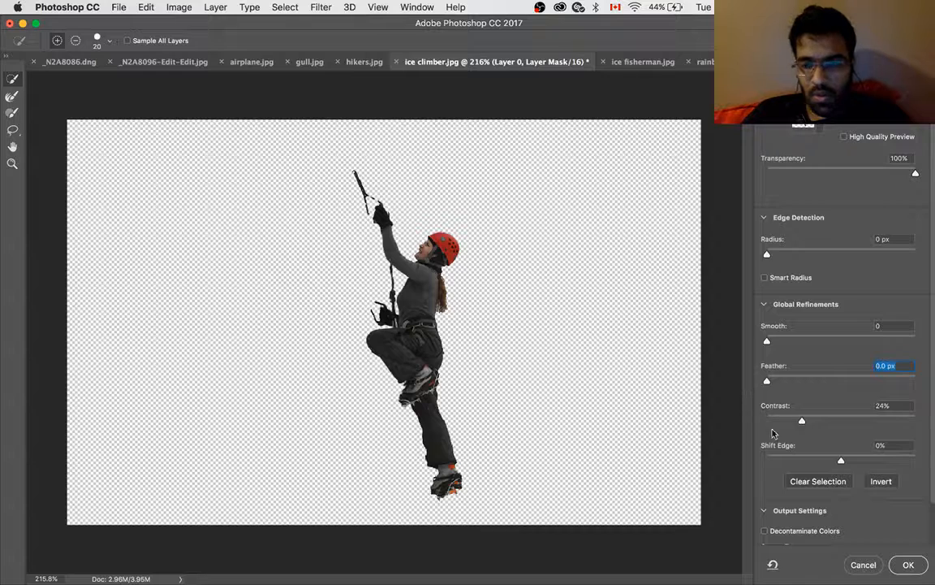
Set Smooth to 8 and Shift Edge to +75%, and apply the refinement to the climber's mask
left_click_drag(842, 462, 876, 460)
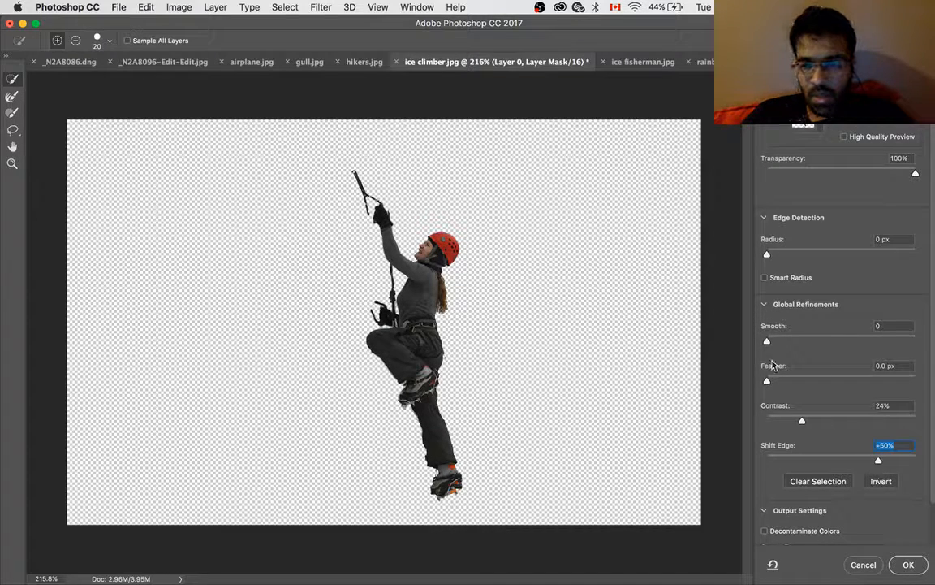
left_click_drag(767, 341, 780, 345)
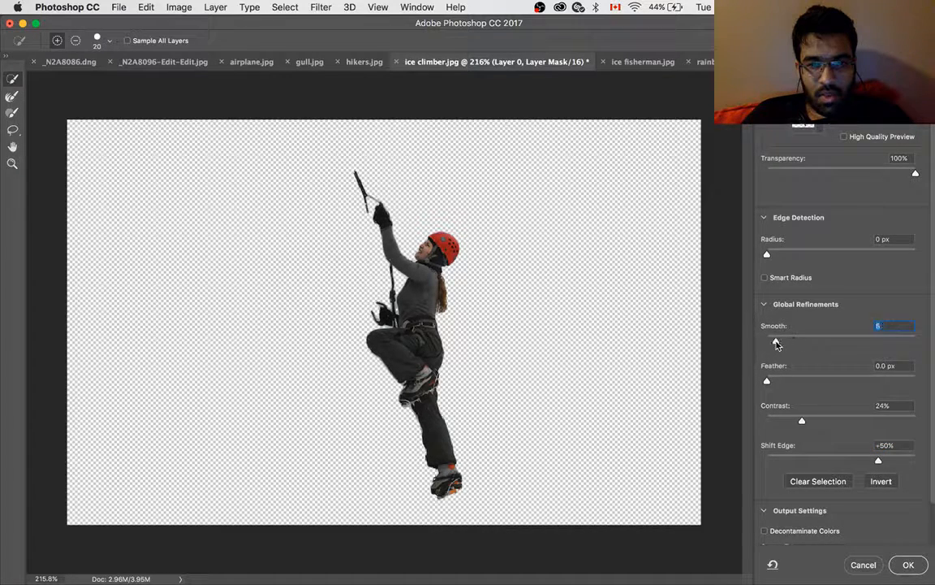
left_click_drag(877, 459, 897, 461)
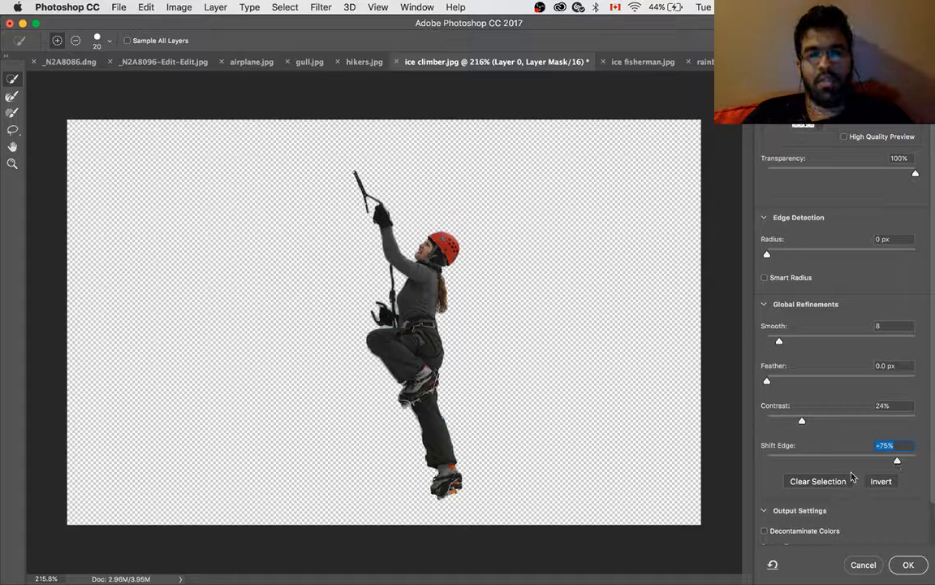
left_click(908, 564)
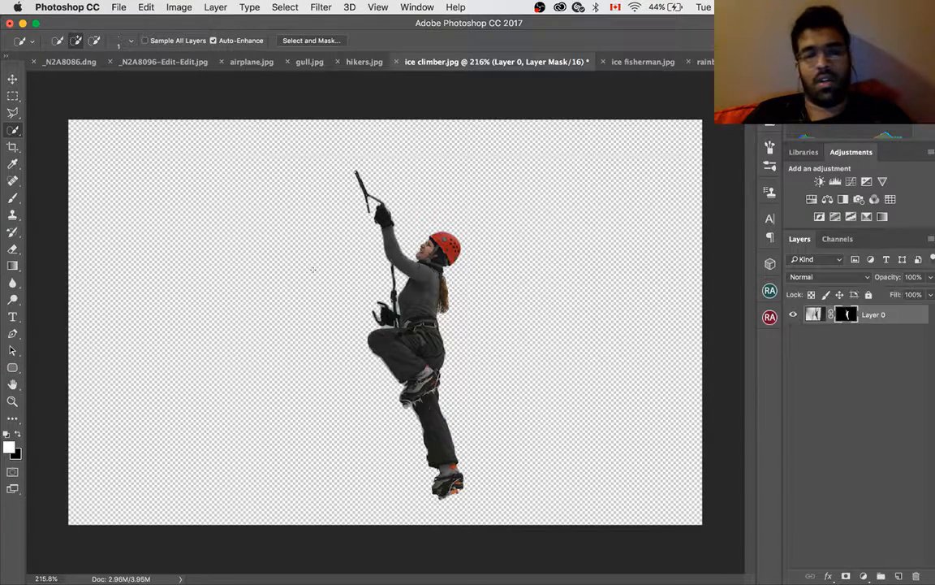
Switch to ice fisherman.jpg and start a Quick Selection on the fisherman's face
left_click(638, 62)
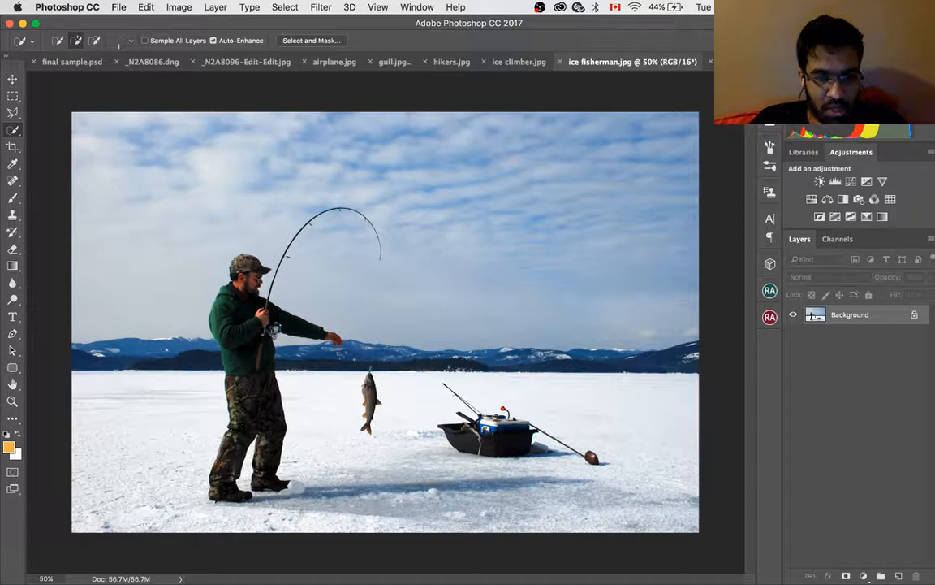
scroll(253, 374, "up", 5)
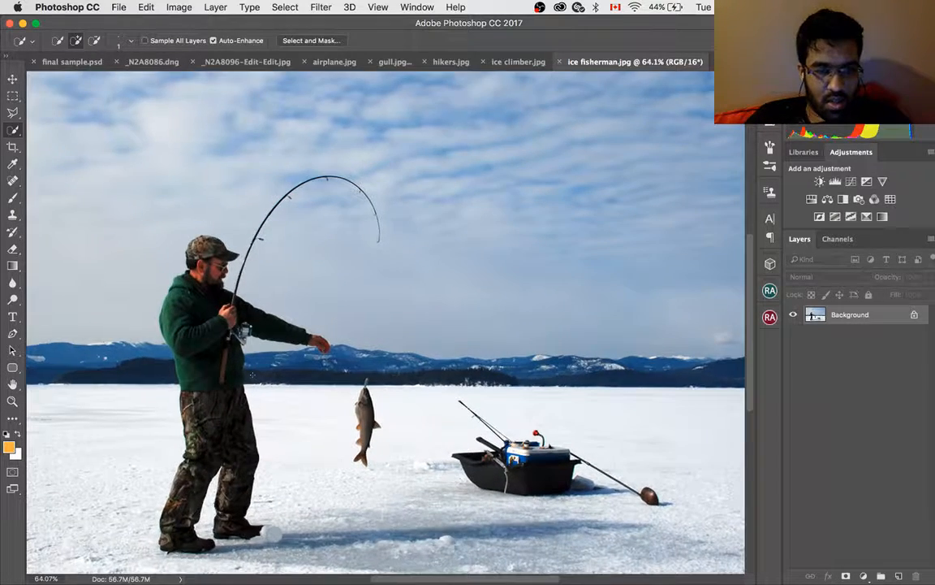
scroll(322, 448, "down", 5)
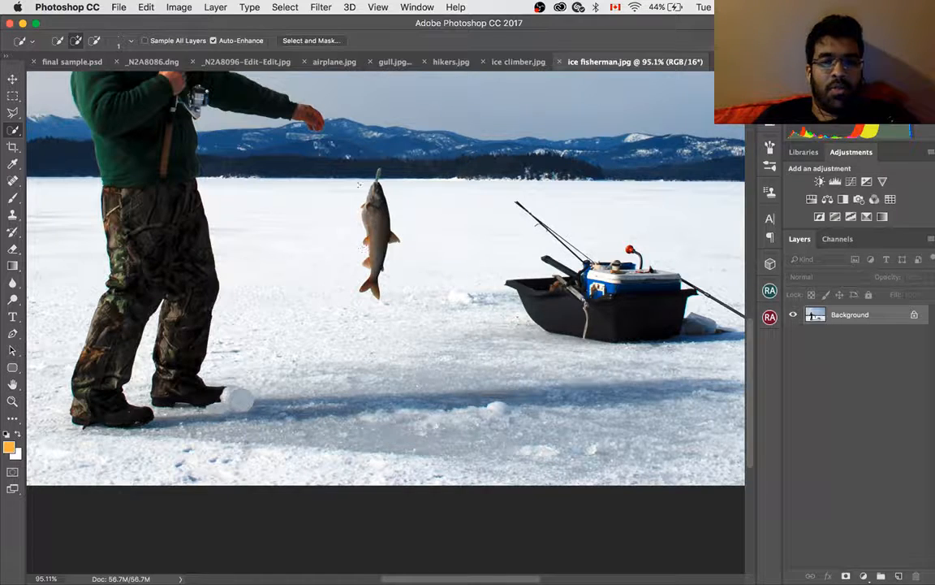
scroll(358, 185, "up", 5)
scroll(358, 185, "left", 5)
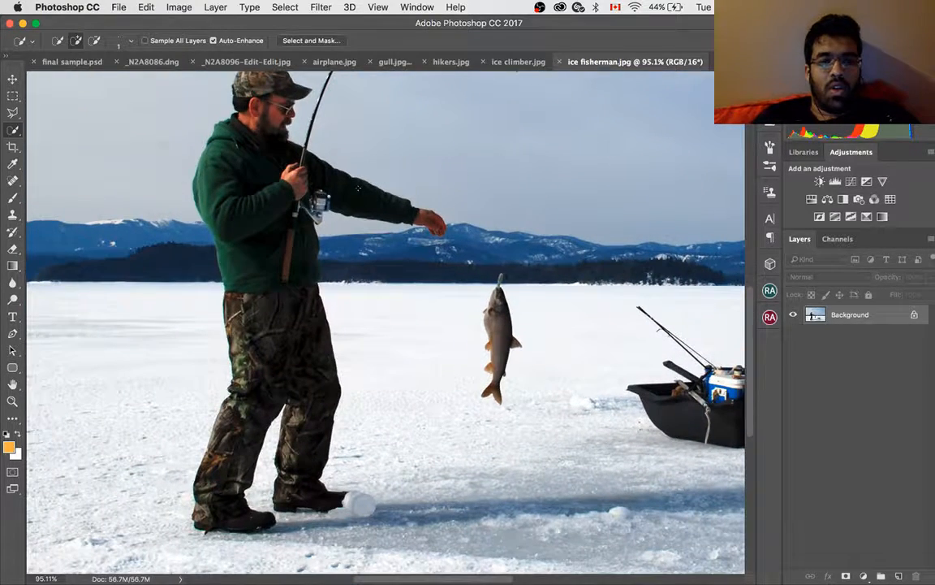
scroll(358, 188, "down", 3)
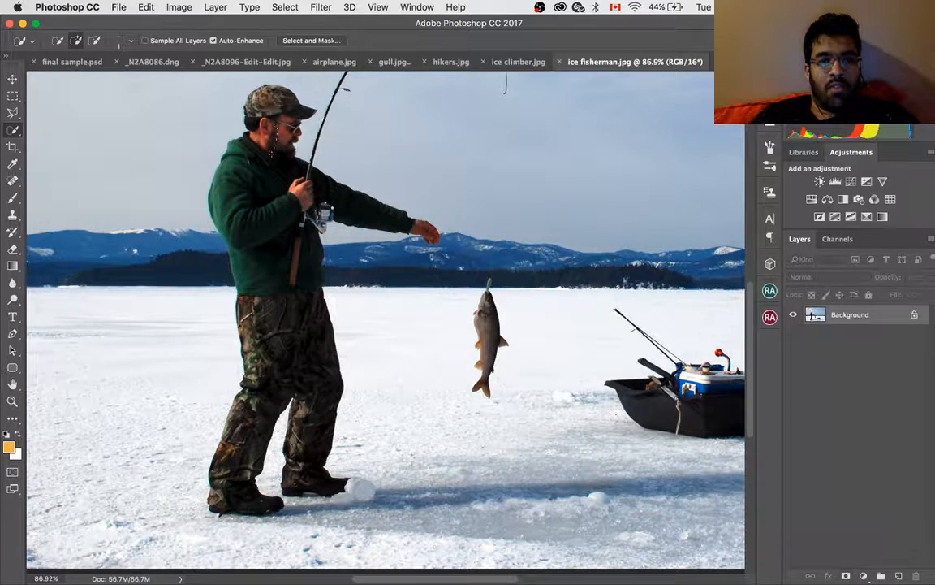
Enlarge the Quick Selection brush to 45 and select the fisherman's head, green hoodie, outstretched arm, camouflage trousers and boots
key("bracketright")
key("bracketright")
key("bracketright")
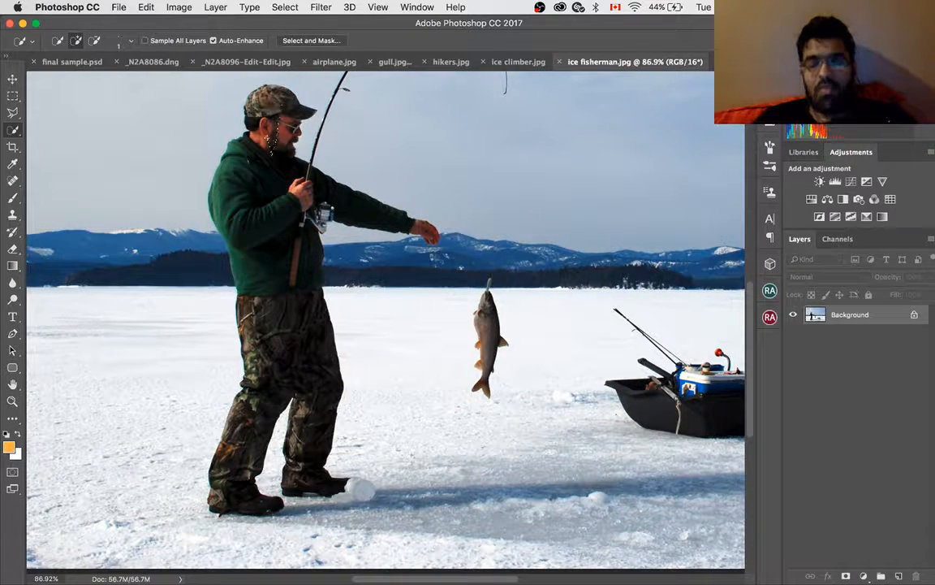
key("bracketright")
key("bracketright")
key("bracketright")
key("bracketright")
key("bracketright")
key("bracketright")
key("bracketright")
key("bracketright")
key("bracketright")
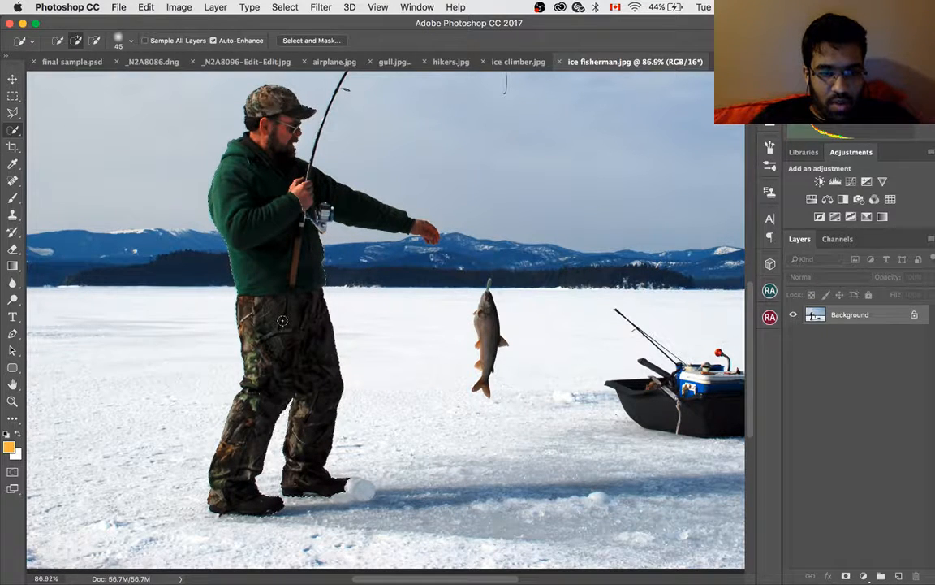
key("alt")
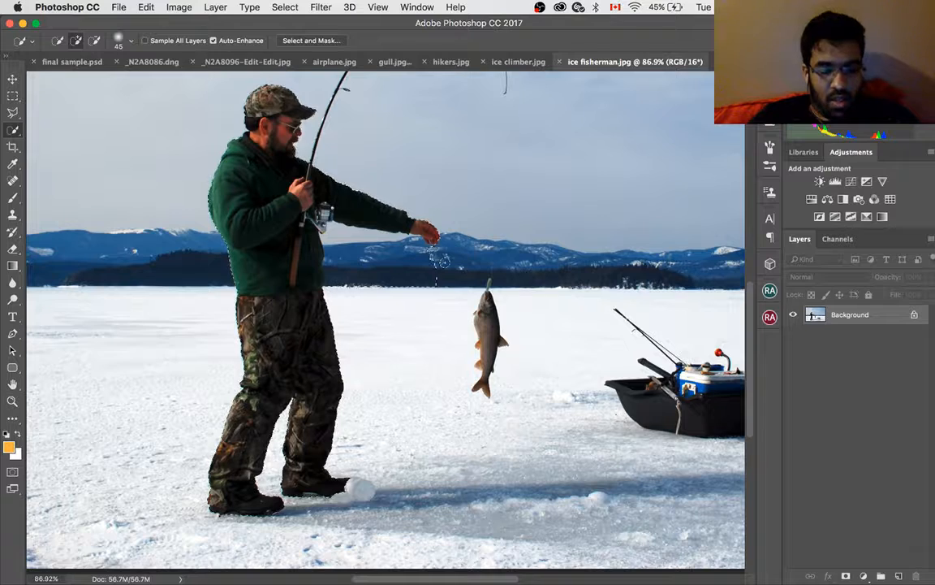
Remove the excess background selection below the fisherman's outstretched hand and arm, undoing the stray strokes
key("alt")
mouse_move(439, 261)
left_mouse_down()
mouse_move(373, 256)
mouse_move(344, 221)
left_mouse_up()
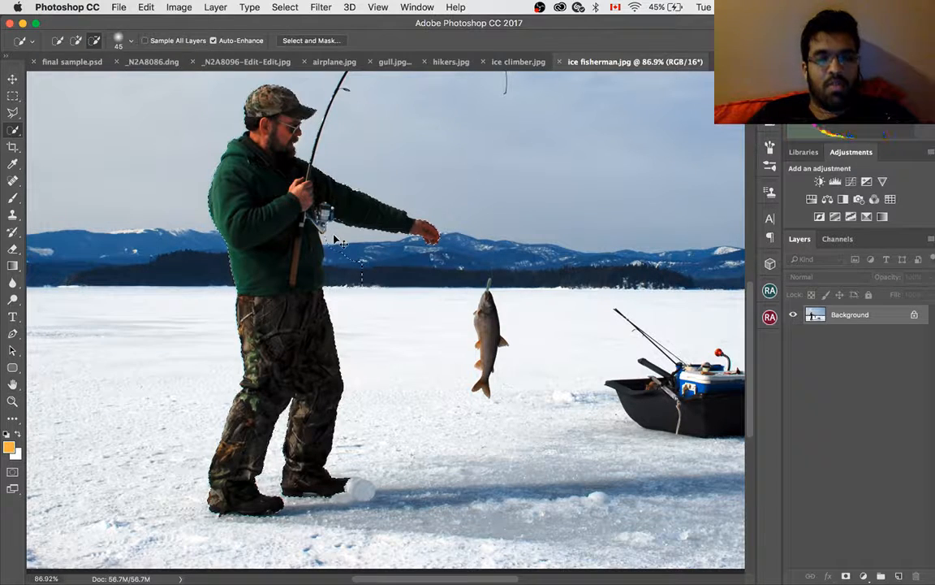
key("super+z")
key("super+alt+z")
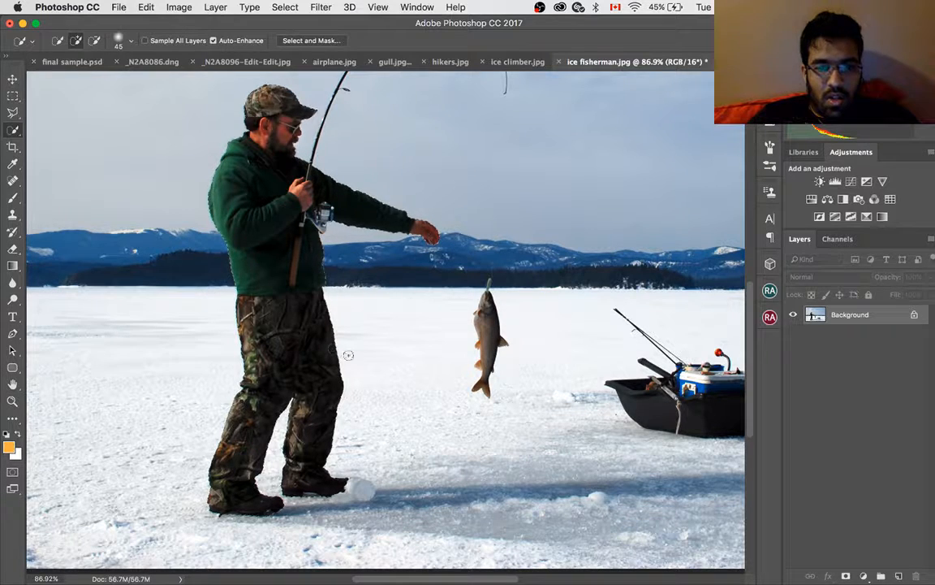
Reduce the Quick Selection brush size to 8 for selecting the thin fishing rod
scroll(341, 325, "up", 2)
scroll(362, 502, "up", 5)
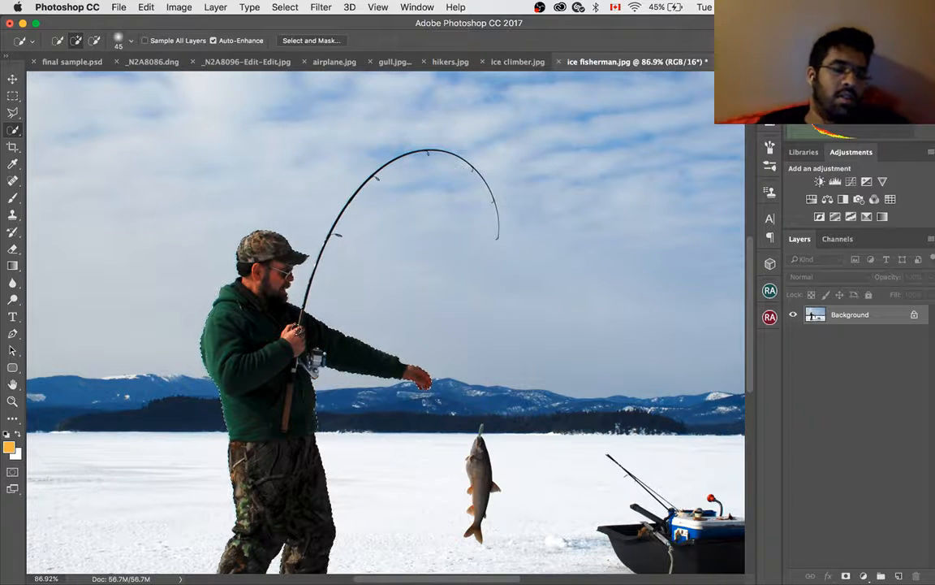
key("bracketleft")
key("bracketleft")
key("bracketleft")
key("bracketleft")
key("bracketleft")
key("bracketleft")
key("bracketleft")
key("bracketleft")
key("bracketleft")
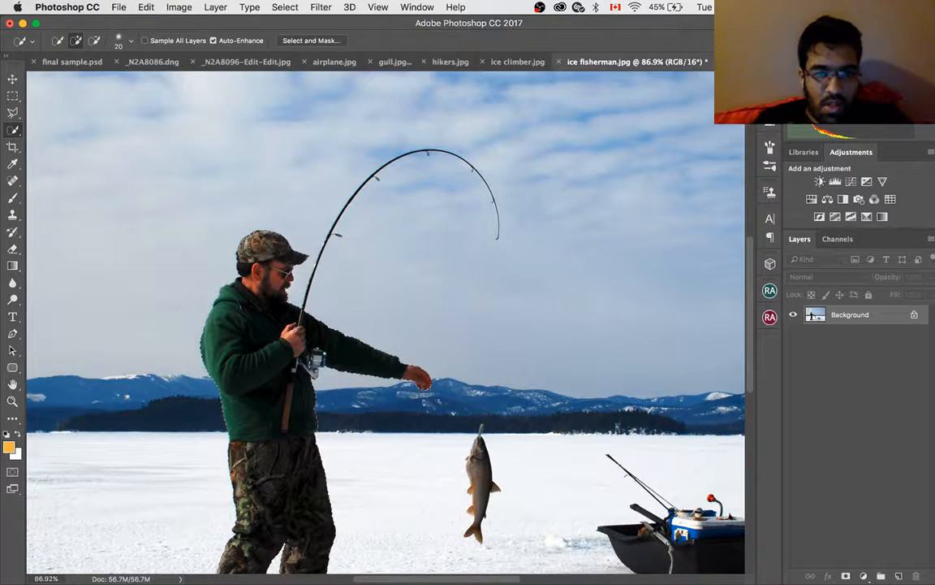
Examine the curved fishing rod closely from the fisherman's hand to the rod tip
scroll(384, 342, "up", 6)
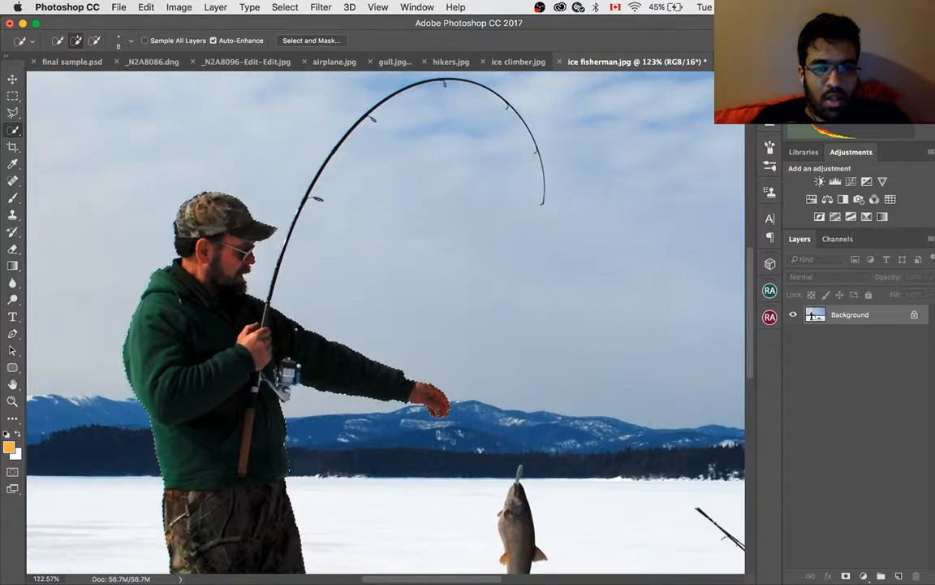
scroll(267, 297, "up", 2)
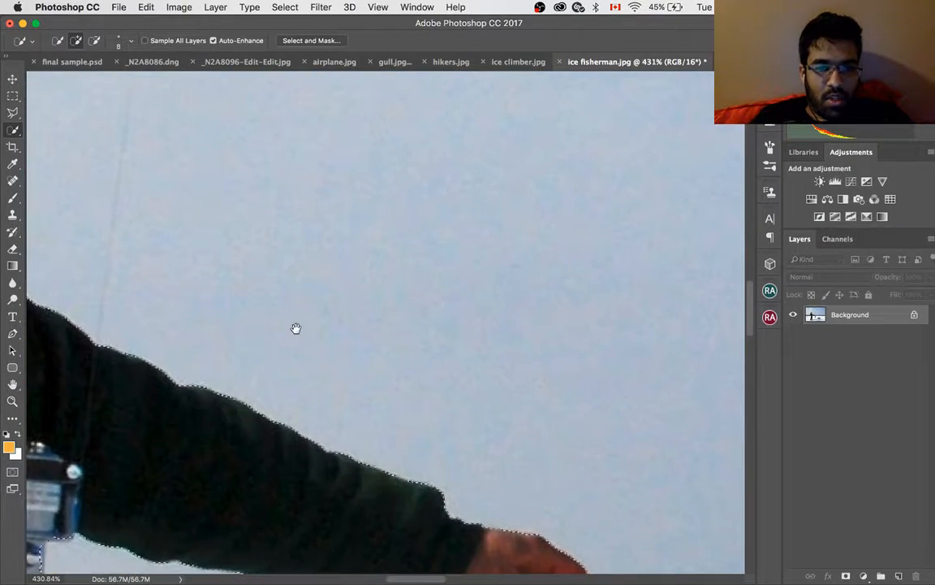
left_click_drag(246, 337, 465, 378)
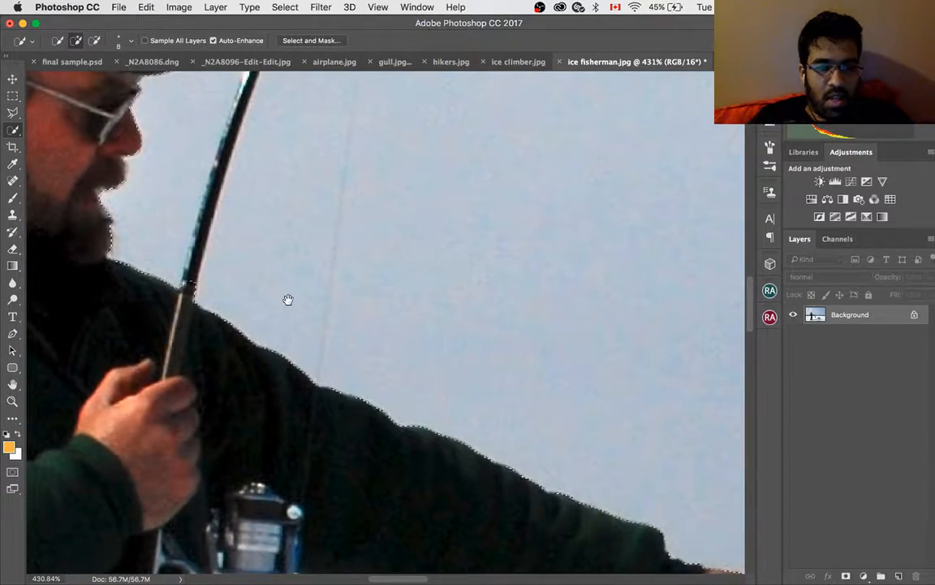
left_click_drag(288, 299, 298, 497)
left_click_drag(411, 201, 338, 404)
left_click_drag(441, 219, 239, 438)
left_click_drag(461, 170, 228, 215)
left_click_drag(490, 289, 378, 244)
left_click_drag(281, 347, 381, 251)
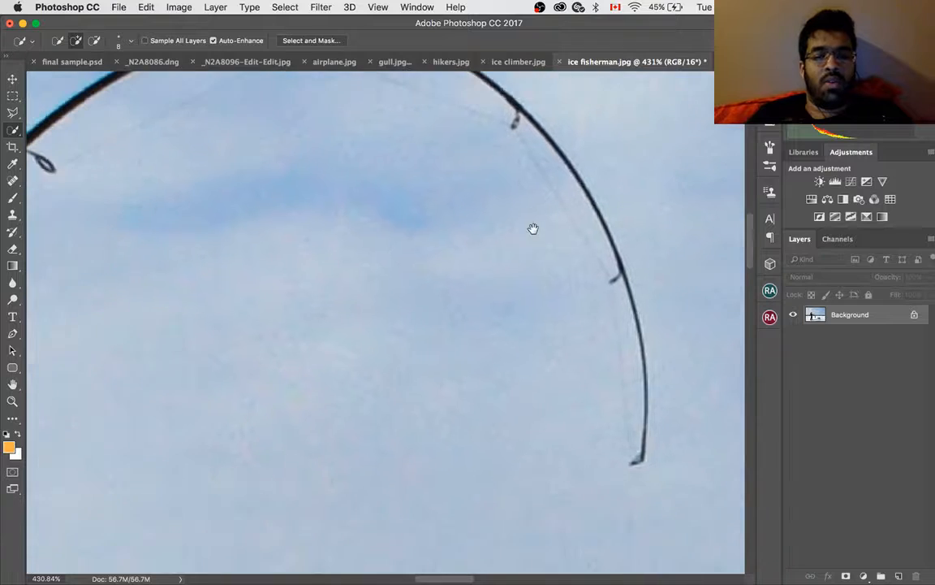
left_click_drag(181, 302, 614, 232)
left_click_drag(390, 364, 410, 111)
left_click_drag(276, 332, 347, 233)
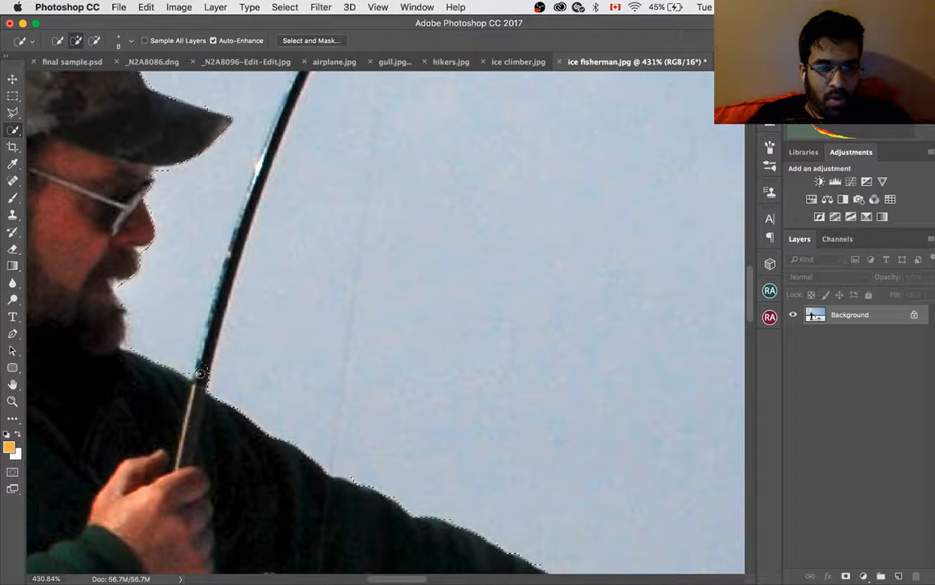
Add the lower fishing rod above the fisherman's hand to the selection and remove the excess sky between the cap brim and the rod
left_click_drag(202, 373, 207, 347)
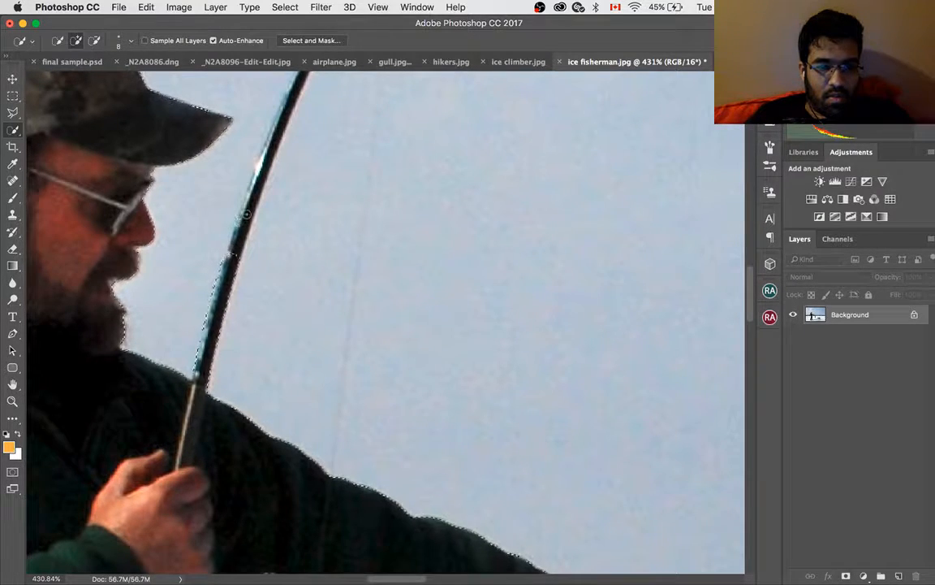
mouse_move(231, 251)
left_mouse_down()
mouse_move(201, 331)
mouse_move(224, 280)
left_mouse_up()
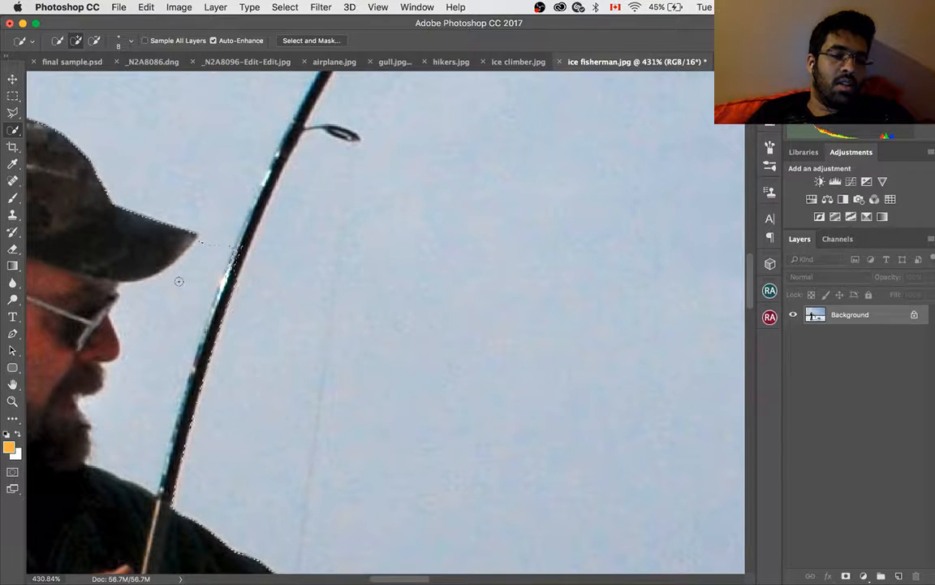
key("alt")
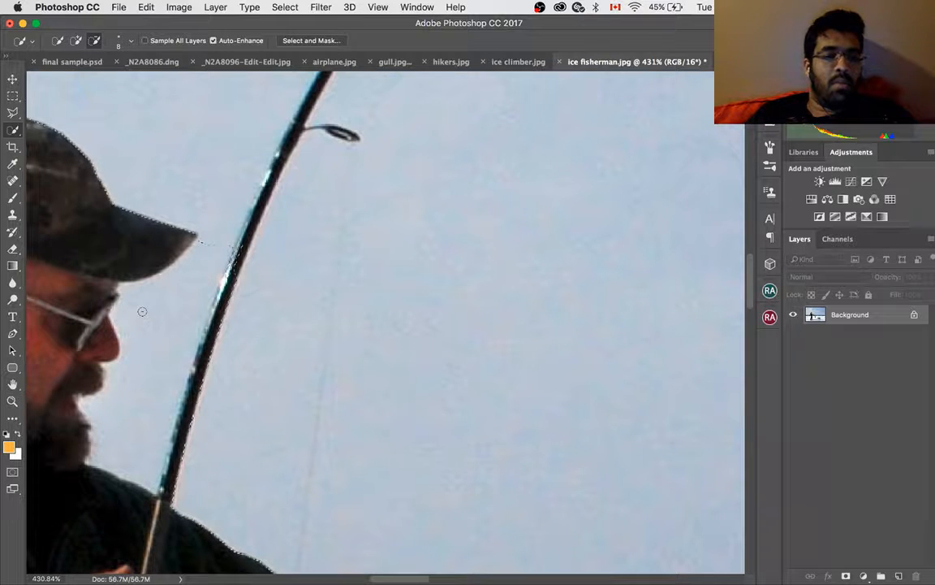
left_click_drag(119, 270, 185, 283)
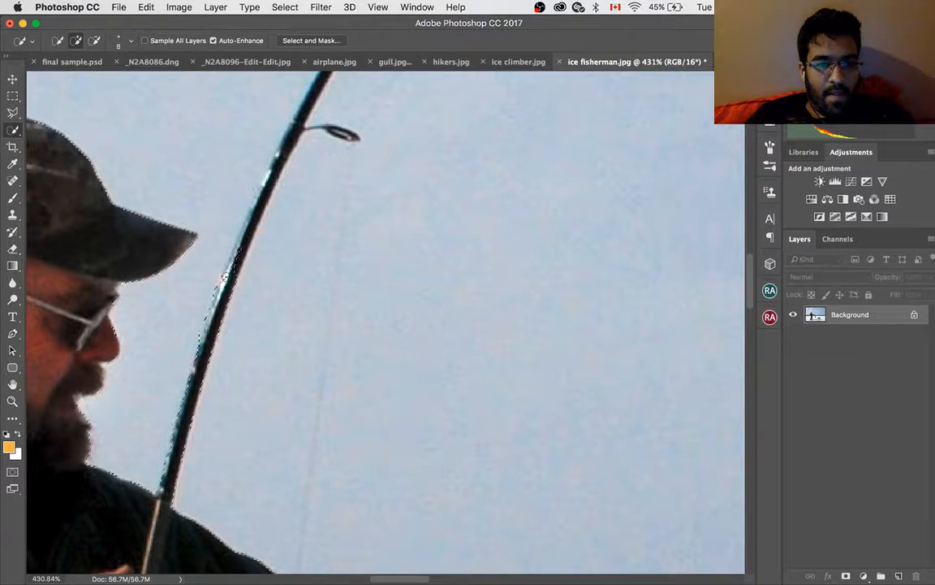
Extend the selection up the rod to just below the first line guide and subtract the excess sky along its edge
mouse_move(236, 249)
left_mouse_down()
mouse_move(216, 209)
mouse_move(245, 137)
mouse_move(288, 151)
left_mouse_up()
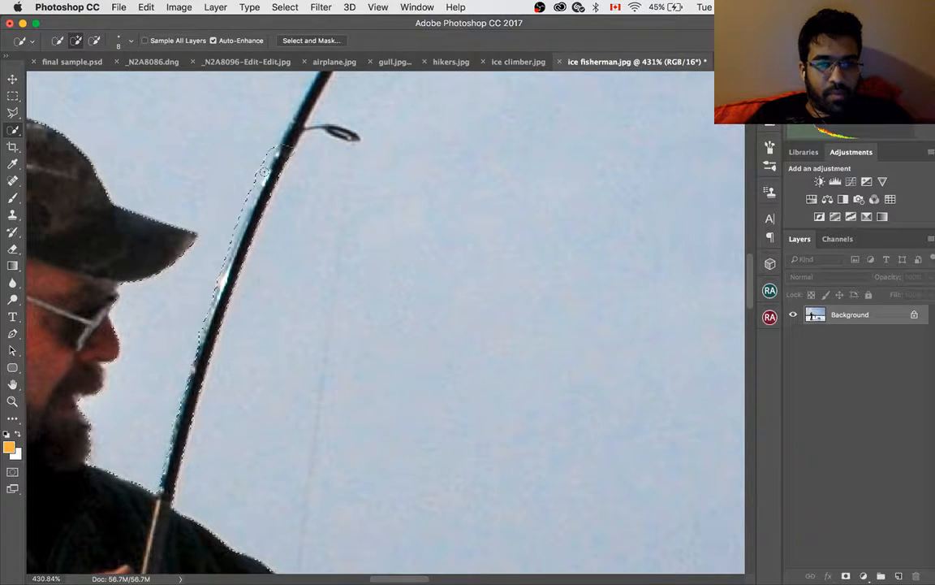
key("alt")
left_click_drag(259, 159, 217, 293)
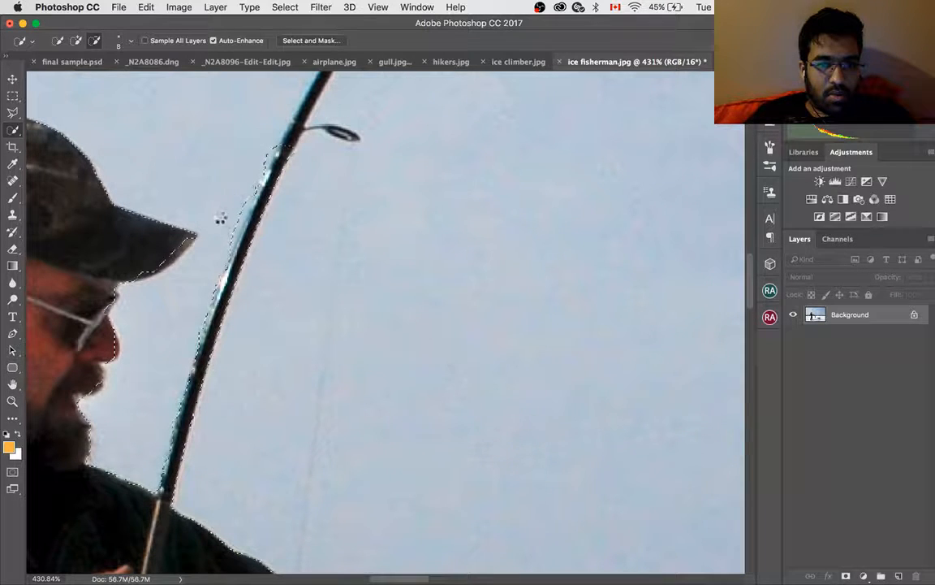
left_click_drag(243, 205, 225, 254)
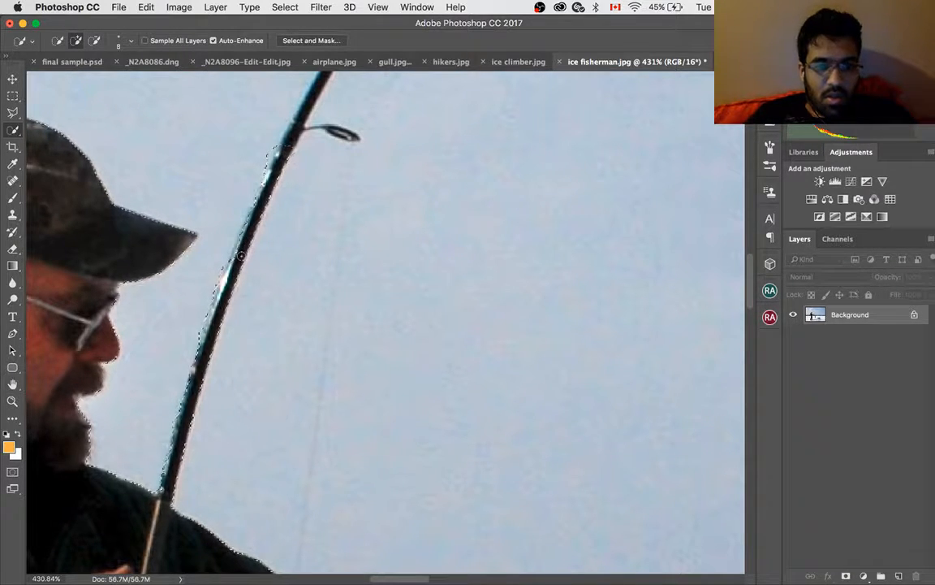
Reduce the Quick Selection brush to 5, extend the selection just past the first line guide and trim the sky beside the rod
key("bracketleft")
key("bracketleft")
key("bracketleft")
scroll(241, 256, "up", 7)
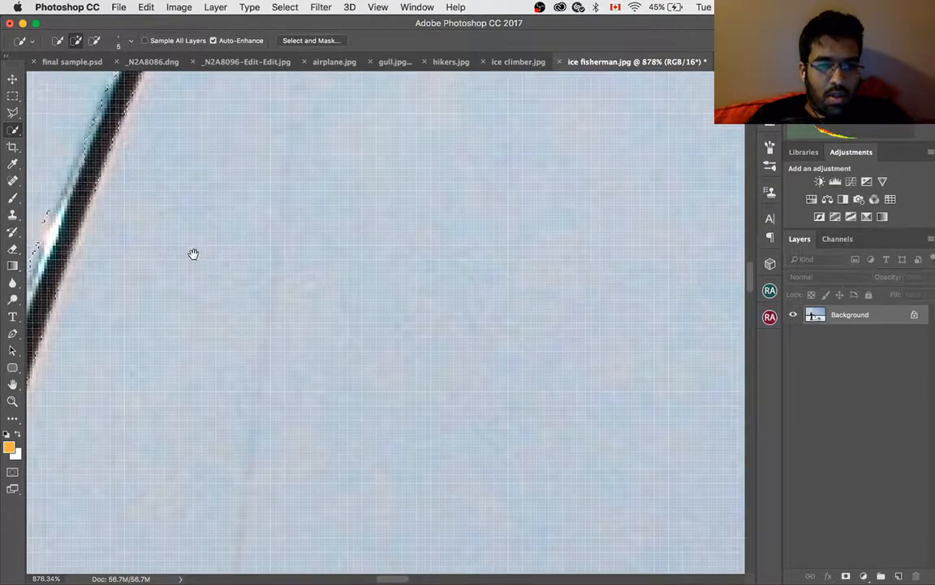
scroll(253, 304, "left", 5)
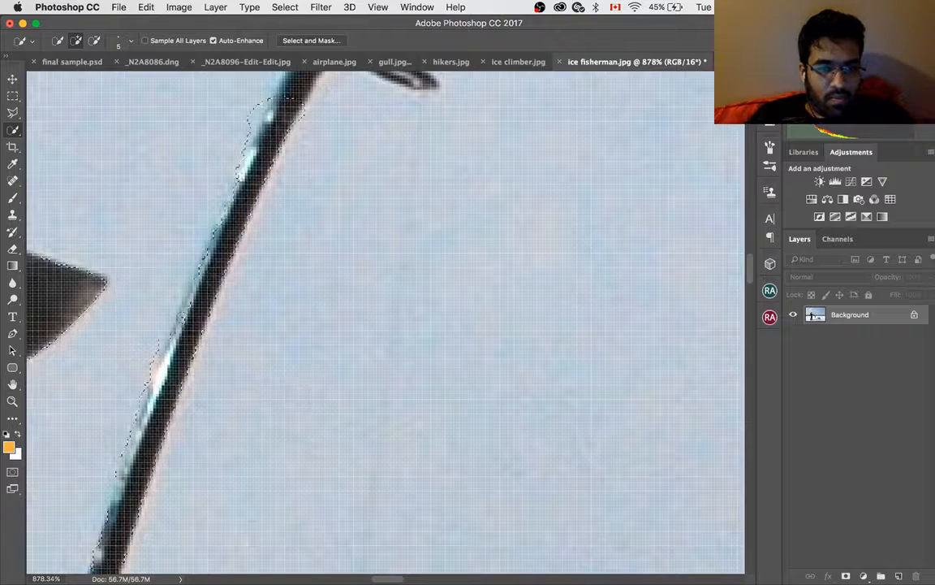
left_click(186, 288)
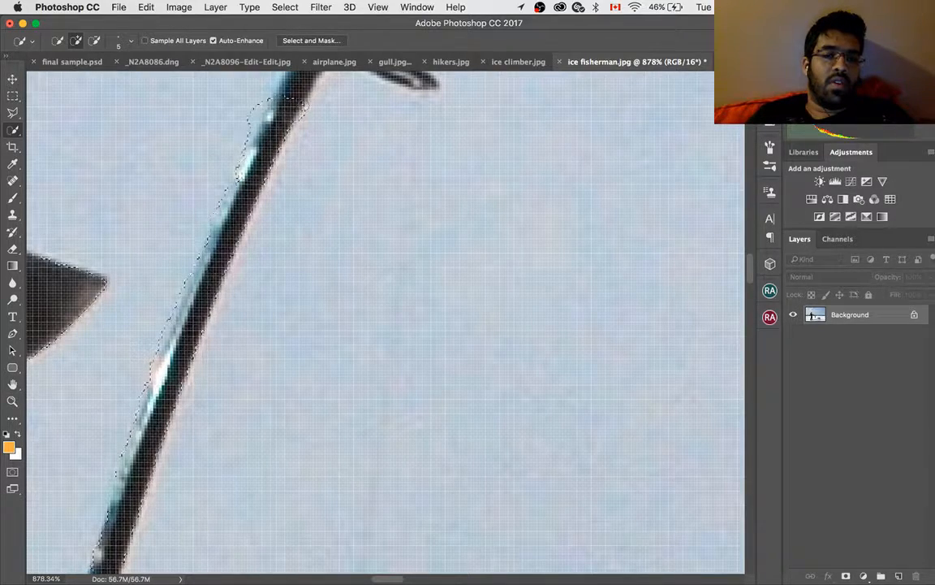
left_click_drag(299, 125, 211, 294)
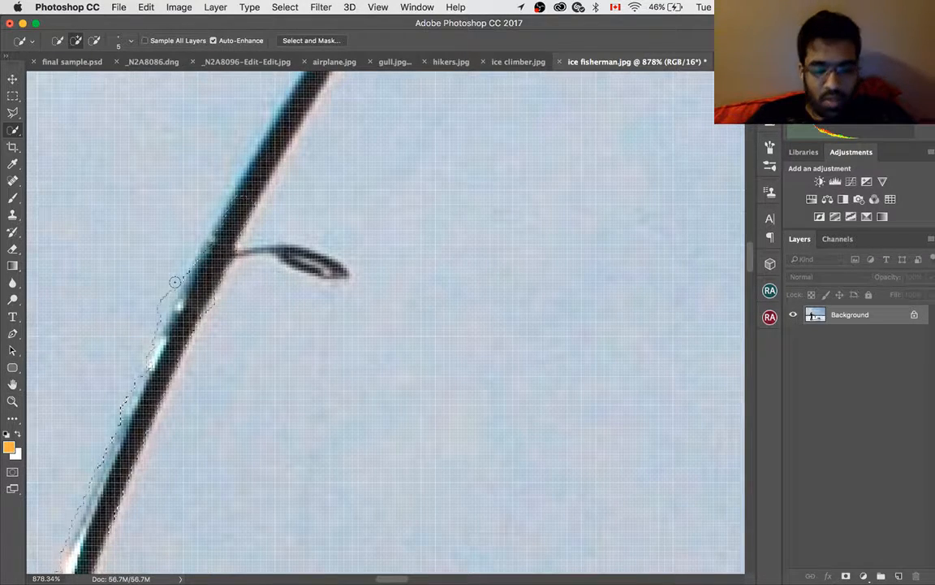
key("alt")
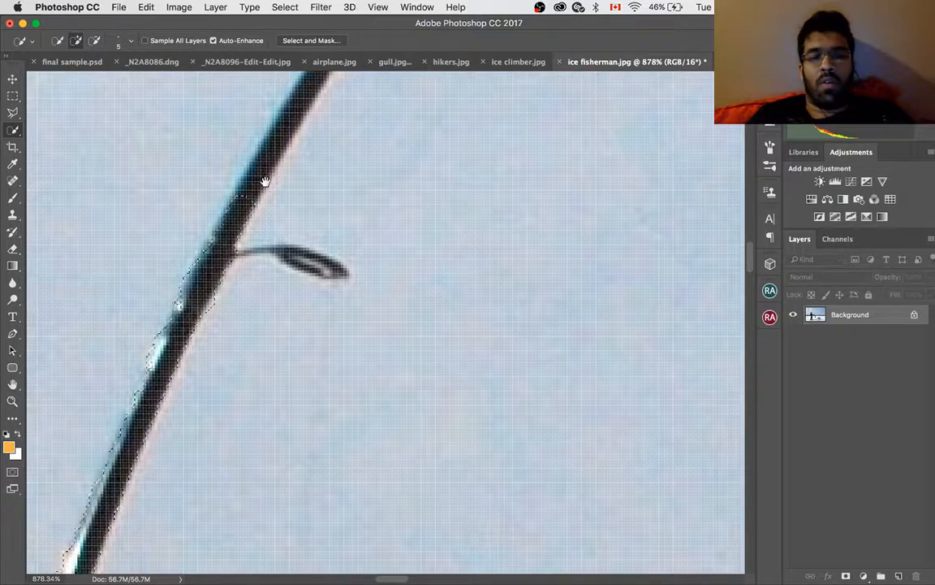
Extend the selection along the rod from the first line guide up towards the second one
left_click_drag(263, 190, 212, 286)
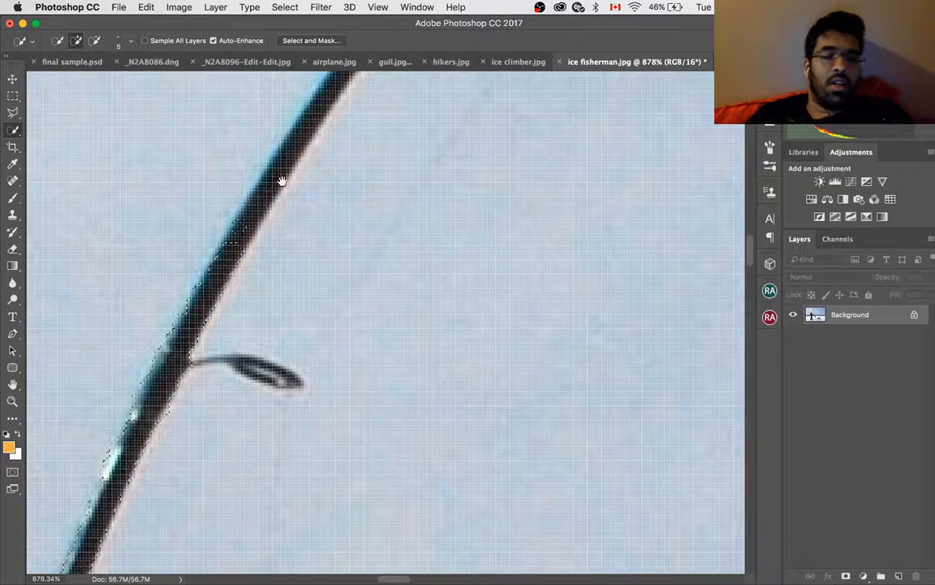
left_click_drag(282, 182, 222, 303)
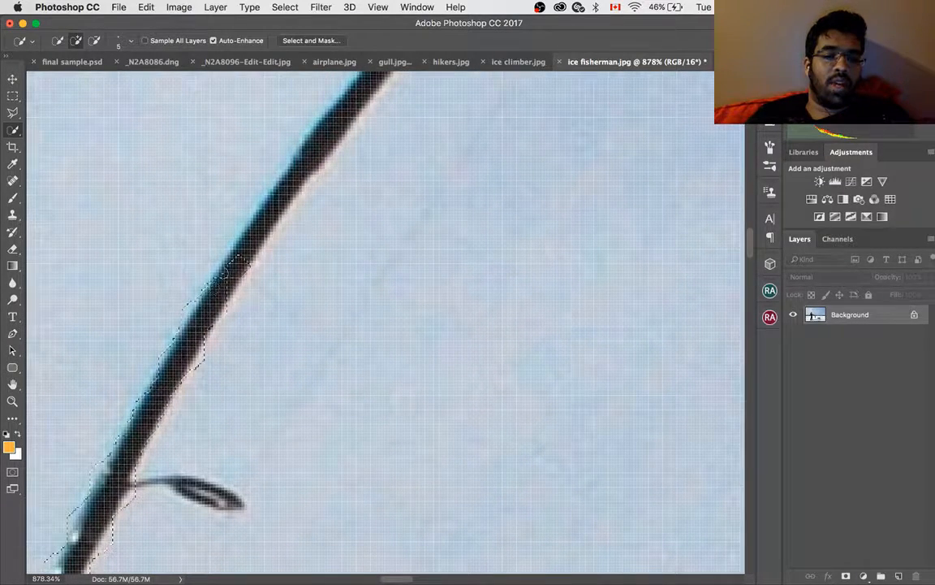
left_click_drag(274, 197, 228, 283)
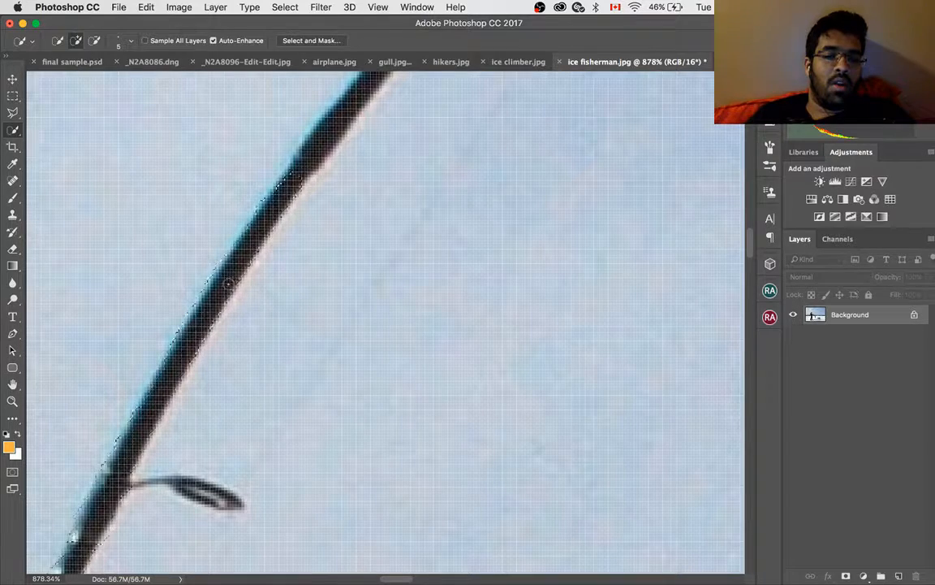
left_click_drag(322, 162, 179, 360)
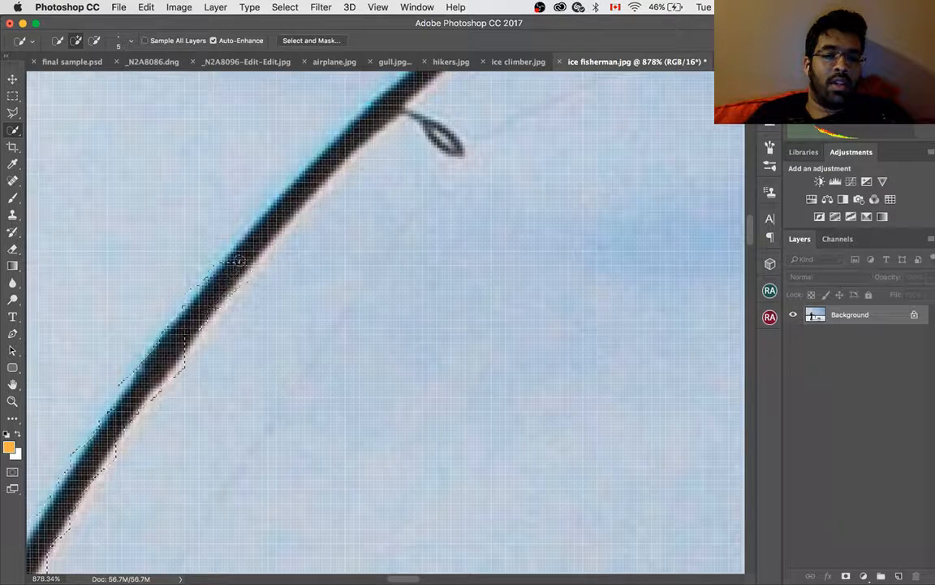
left_click_drag(240, 261, 288, 210)
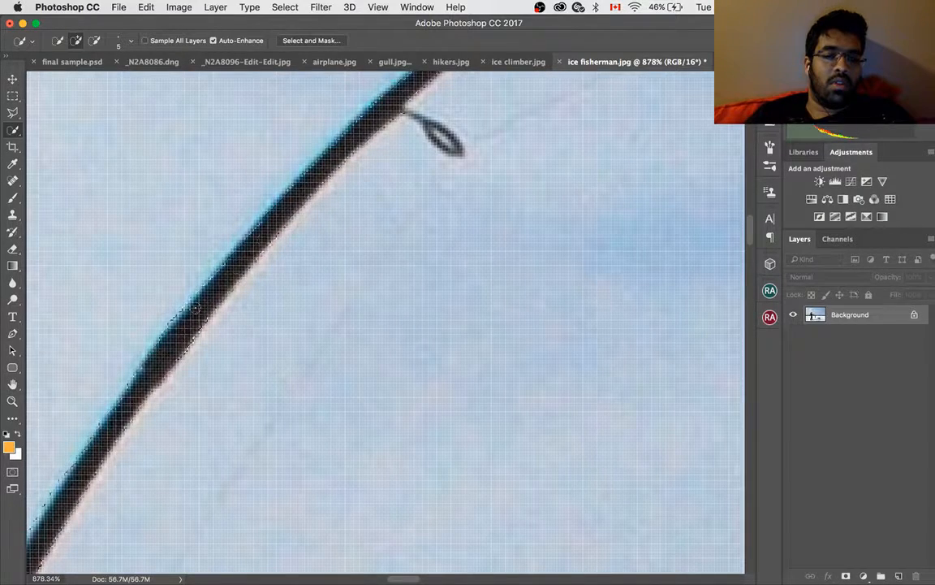
left_click_drag(195, 307, 338, 157)
Continue the rod selection past the second line guide and along the upper bend to just before the guide at its peak
left_click_drag(263, 227, 205, 274)
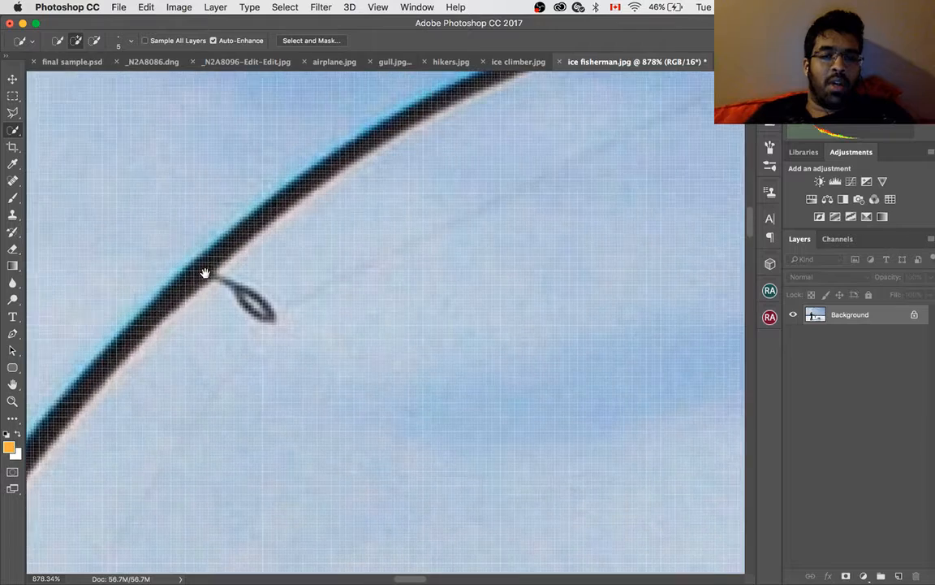
mouse_move(274, 209)
left_mouse_down()
mouse_move(380, 130)
mouse_move(448, 97)
mouse_move(278, 190)
left_mouse_up()
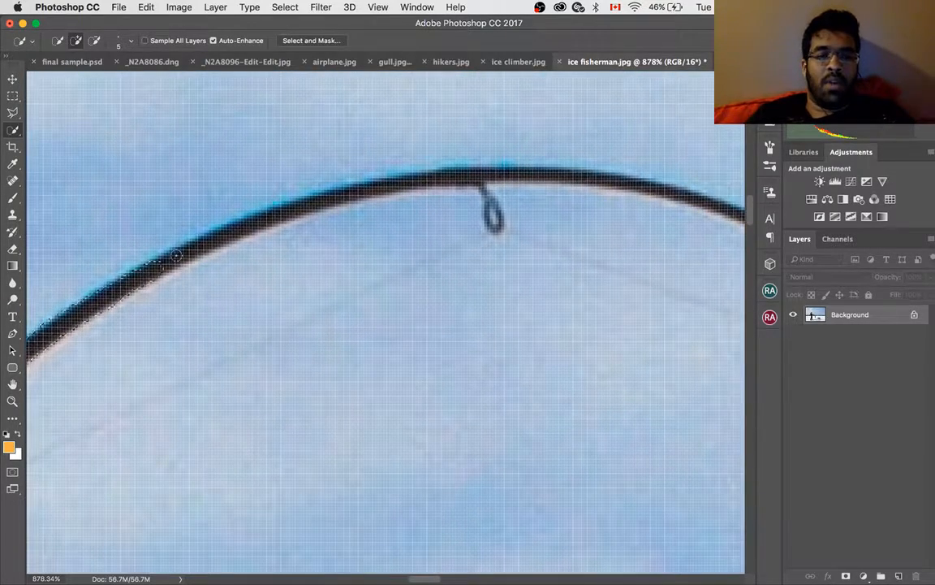
left_click_drag(146, 275, 299, 210)
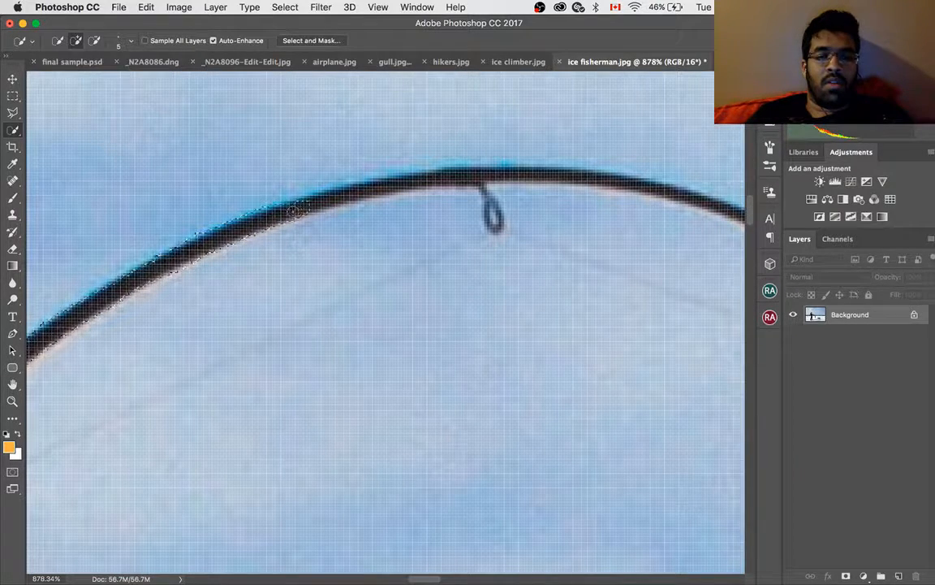
left_click_drag(323, 267, 282, 313)
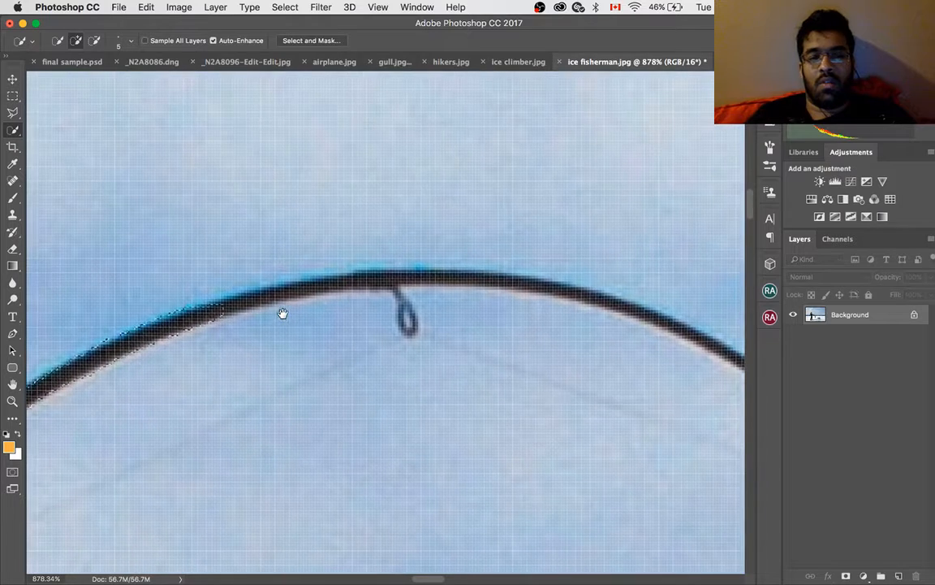
left_click_drag(225, 307, 353, 279)
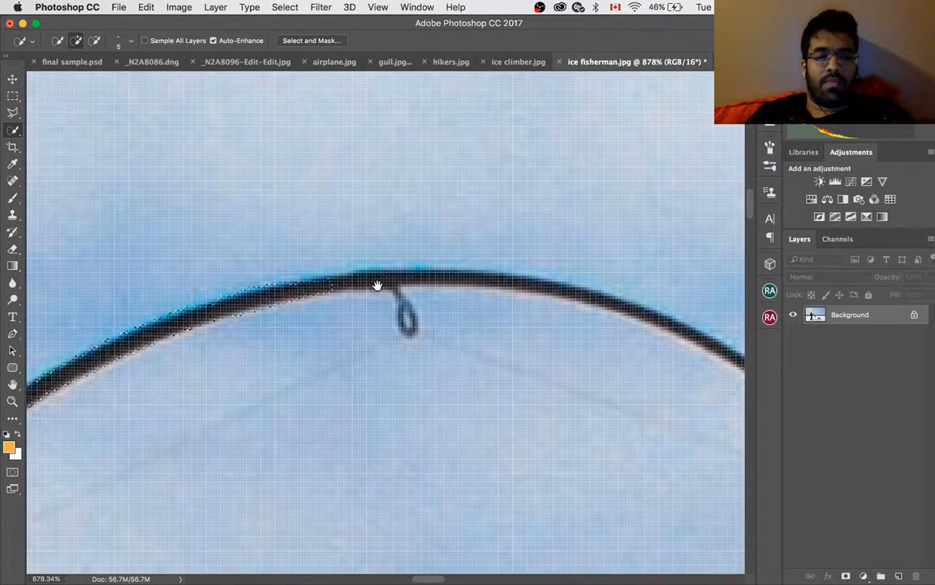
Reduce the Quick Selection brush to 2 and select the thin rod across its peak and partway down the far side
left_click_drag(378, 282, 267, 299)
key("bracketleft")
key("bracketleft")
key("bracketleft")
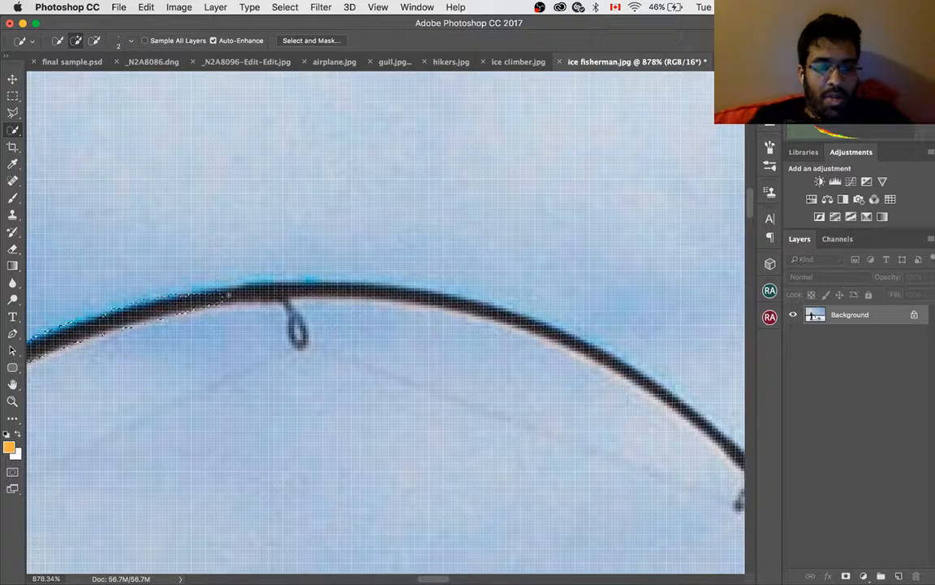
left_click(218, 297)
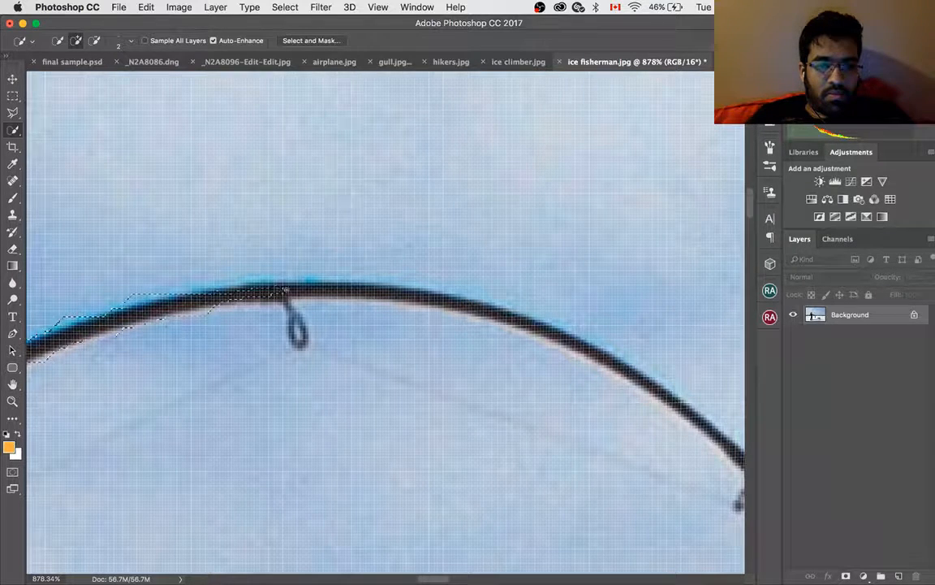
left_click_drag(242, 293, 399, 295)
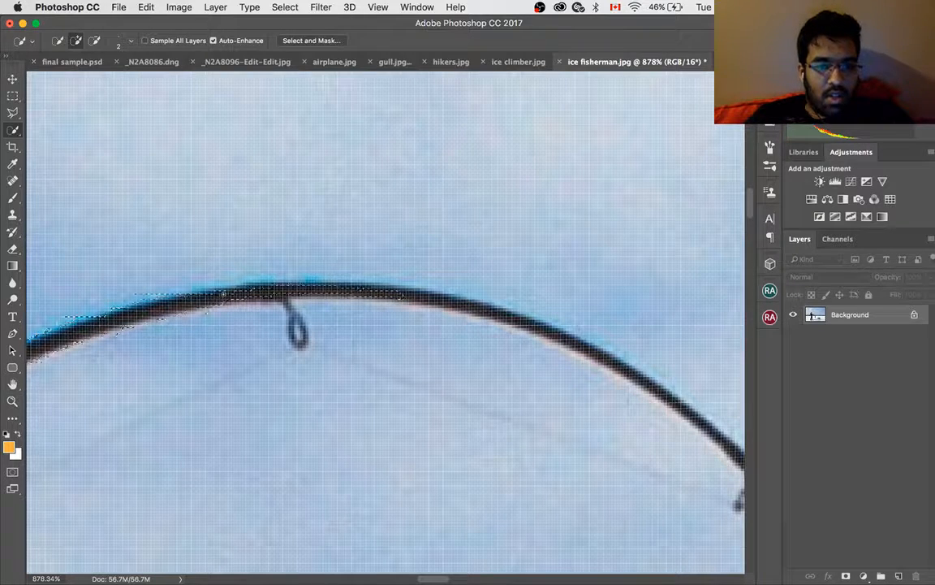
left_click_drag(225, 293, 271, 290)
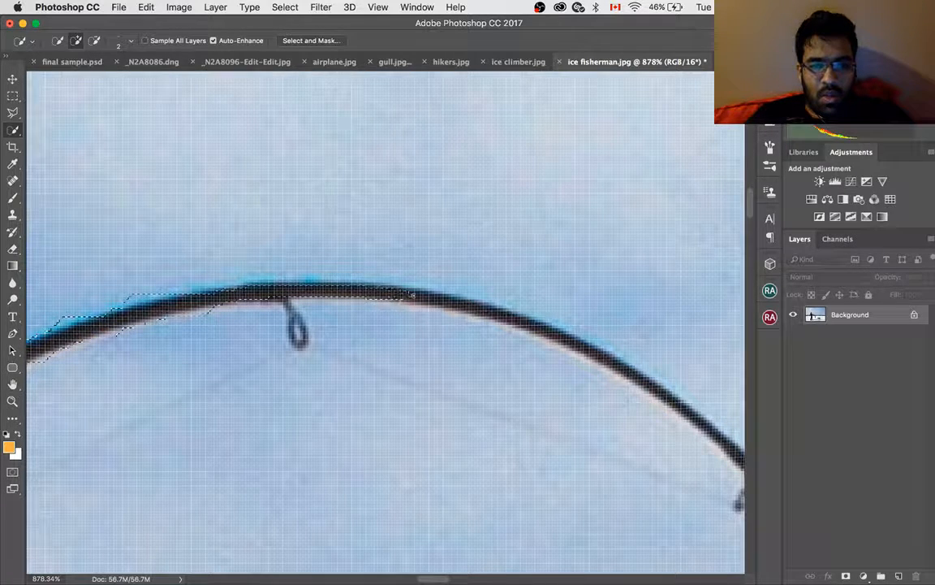
left_click_drag(412, 296, 522, 323)
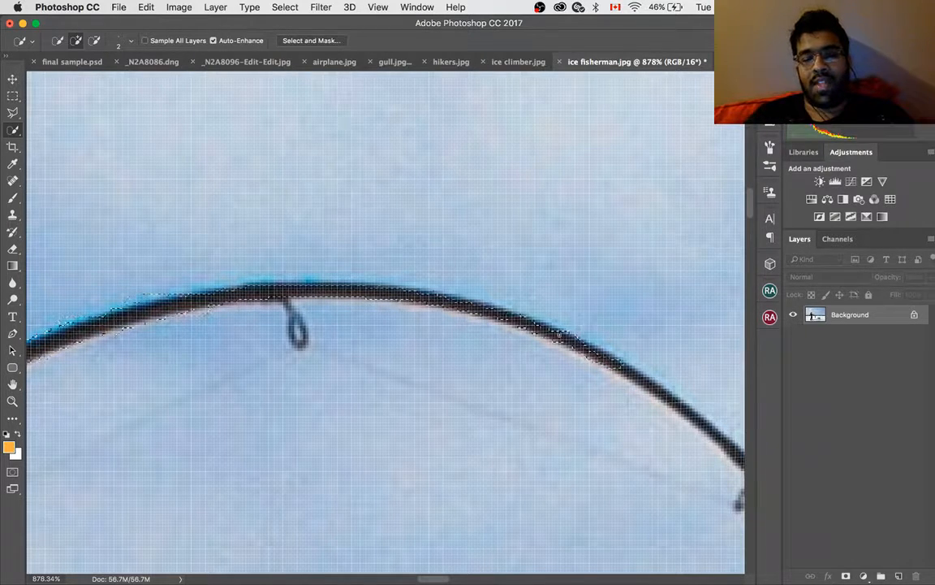
left_click_drag(533, 327, 527, 324)
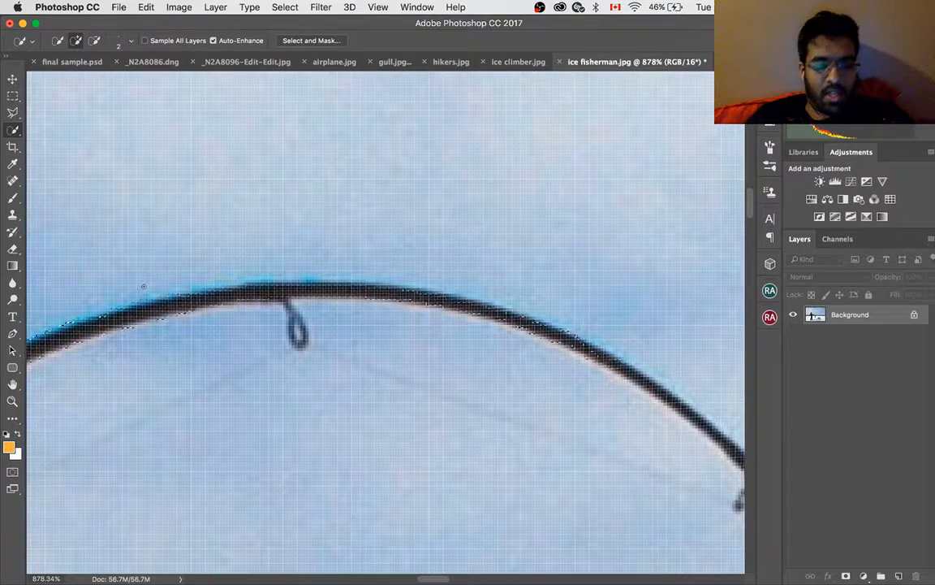
Trim the sky above the rod near its peak and extend the selection to the next line guide with a size 2 brush
key("alt")
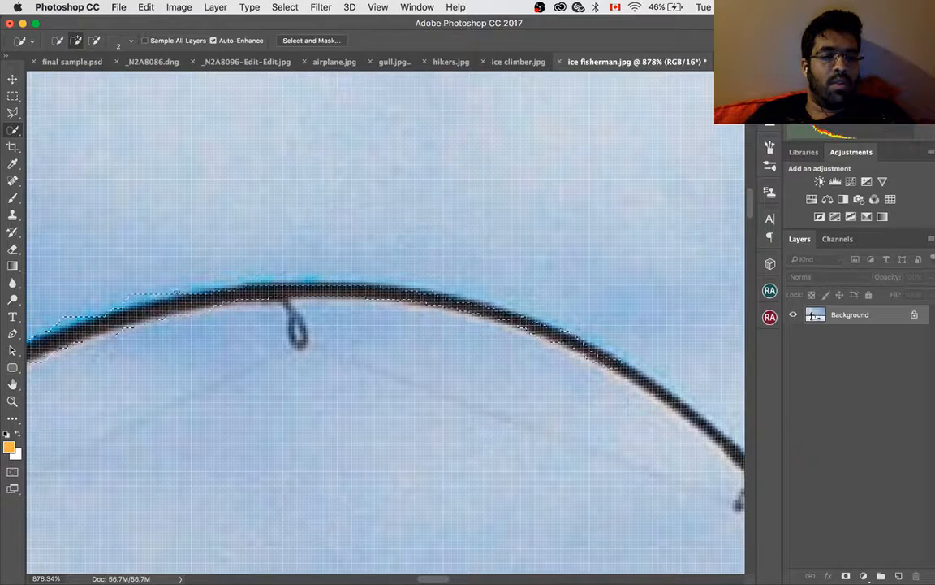
key("alt")
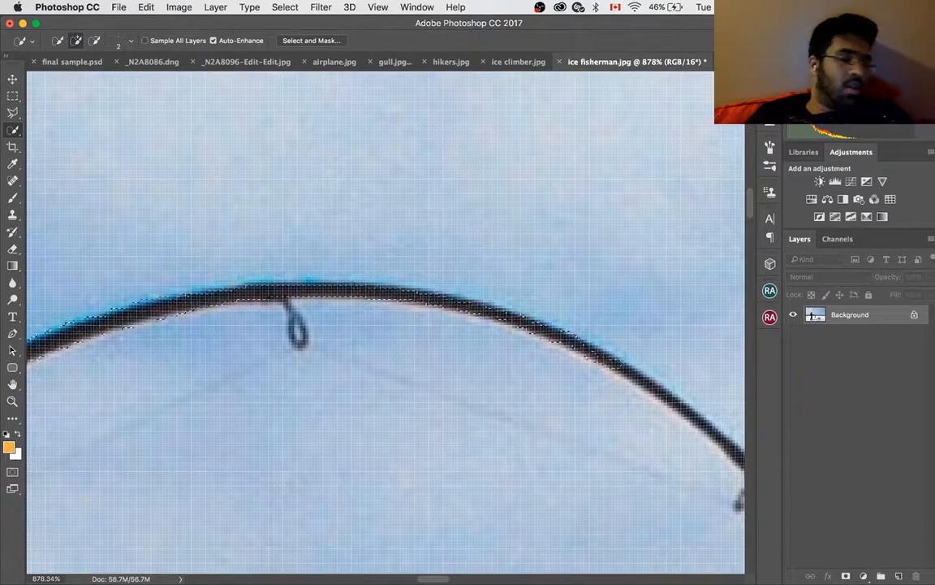
left_click_drag(616, 345, 458, 317)
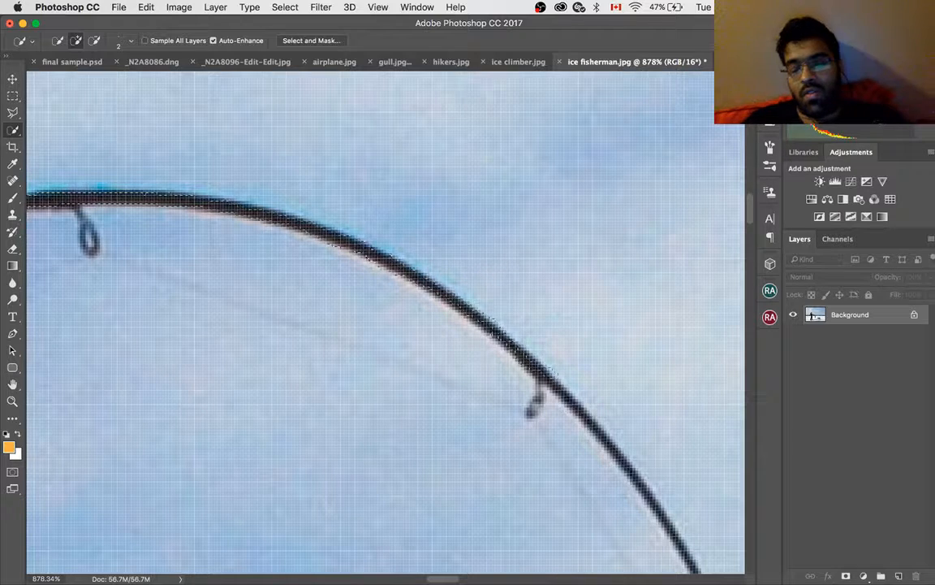
key("bracketright")
key("bracketright")
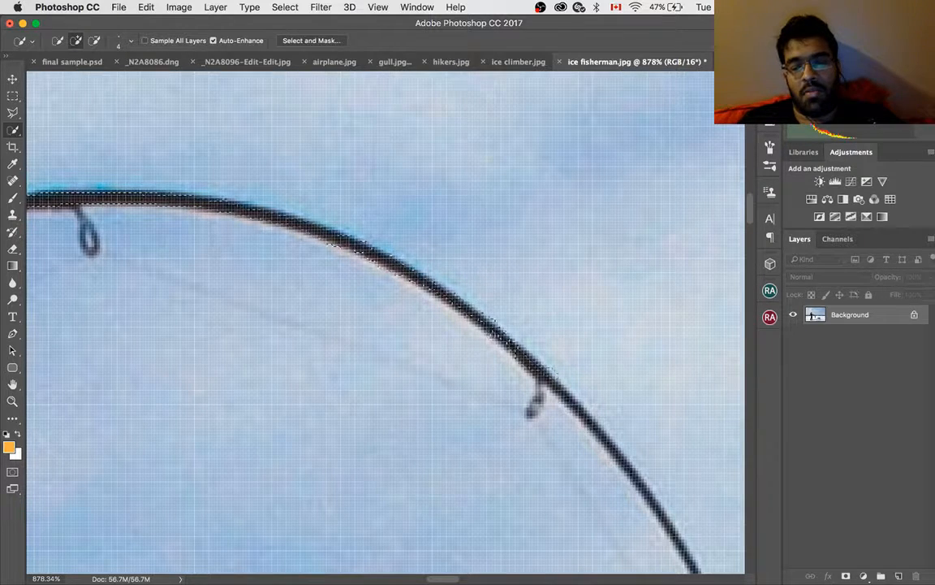
key("bracketleft")
key("bracketleft")
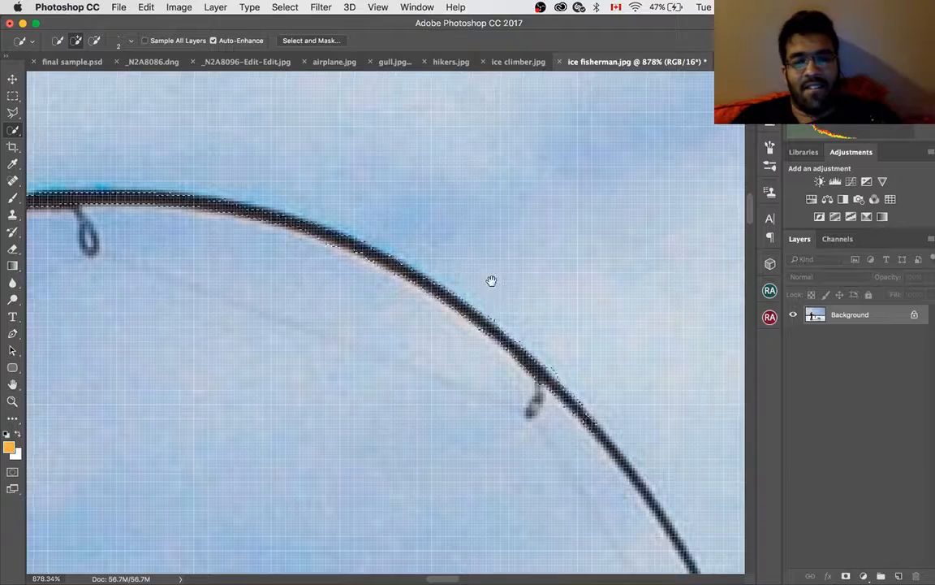
Continue the selection down the far side of the rod, past the line guide to just above the following one
left_click_drag(490, 277, 314, 149)
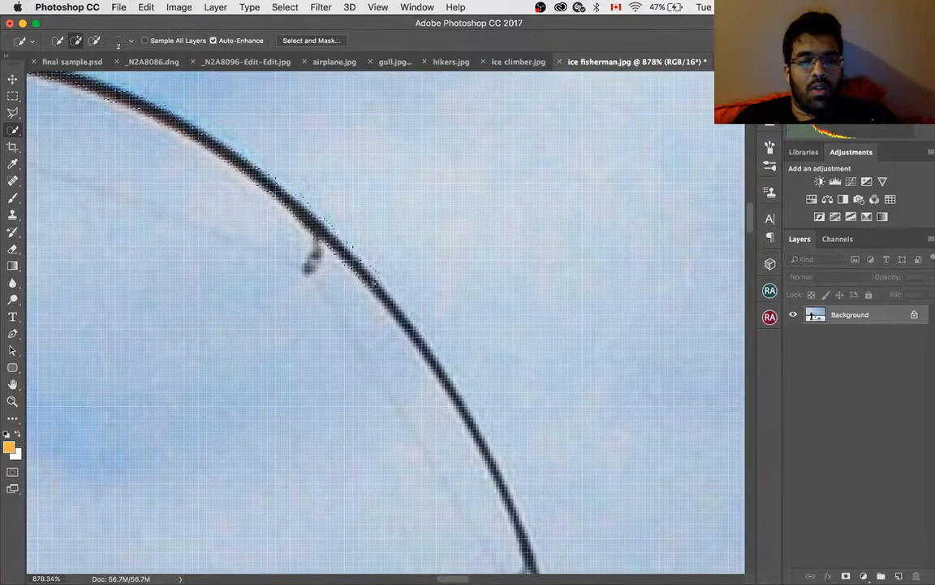
left_click_drag(350, 278, 384, 316)
left_click_drag(442, 265, 363, 162)
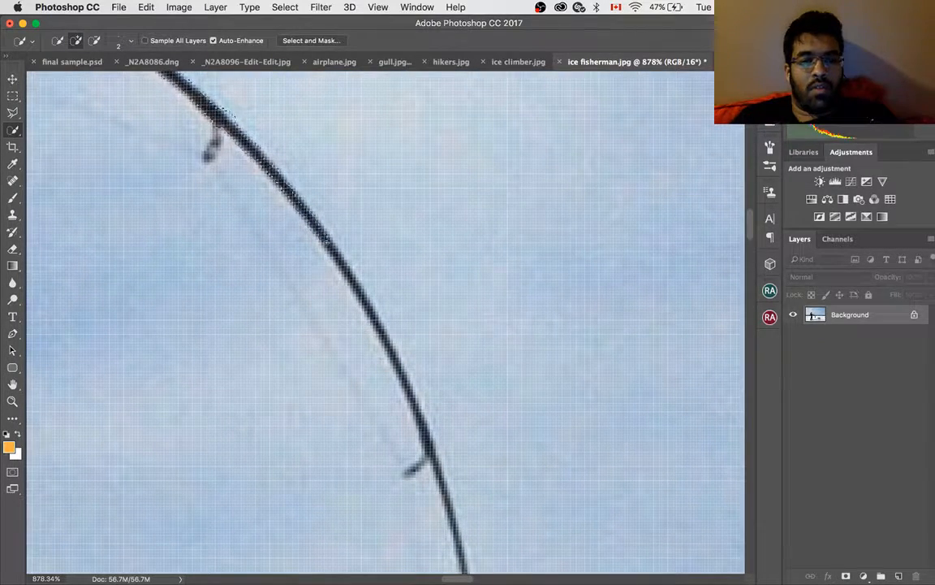
left_click_drag(306, 236, 325, 271)
left_click_drag(365, 306, 383, 336)
left_click_drag(432, 307, 382, 186)
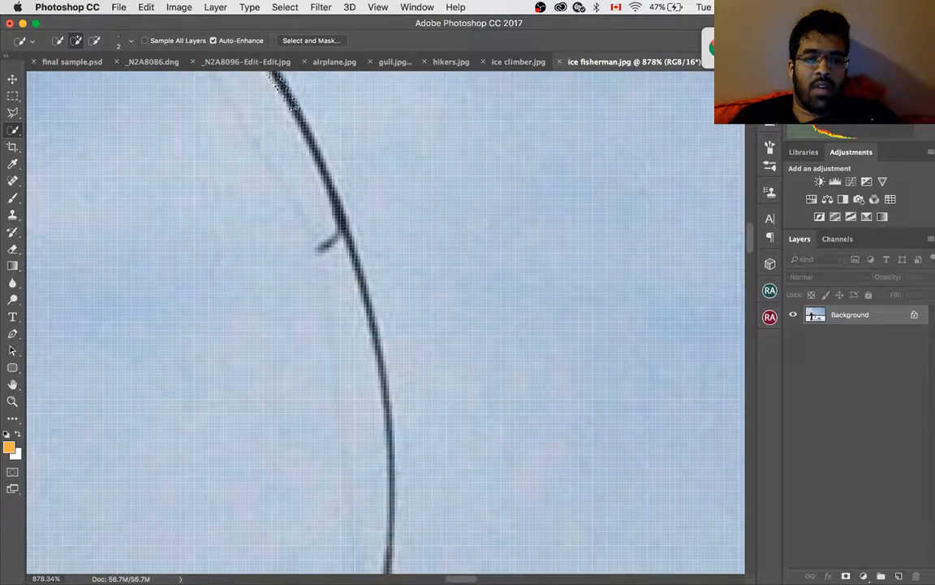
left_click_drag(303, 118, 332, 189)
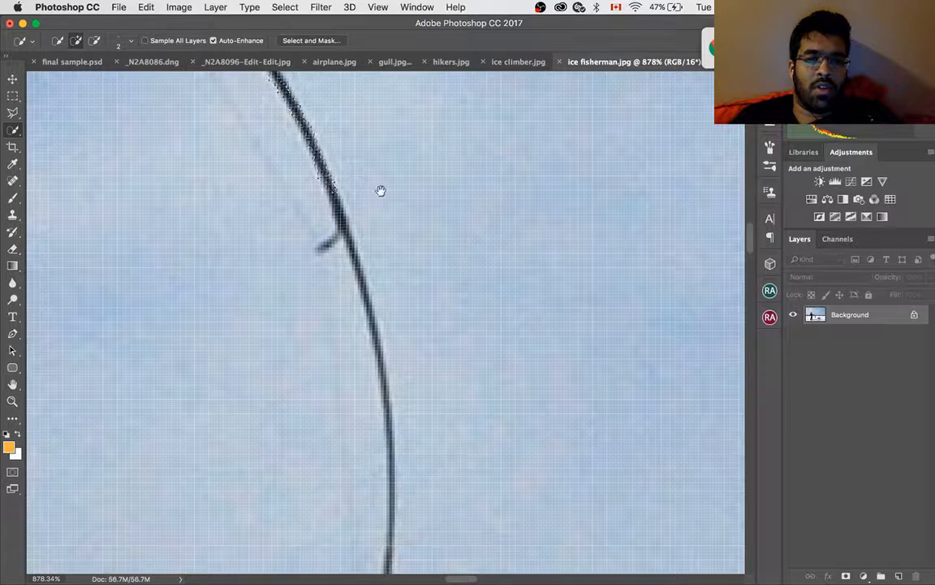
Reduce the Quick Selection brush to 1 and select the last thin stretch of the rod, including its final guide and hooked tip
scroll(365, 154, "down", 5)
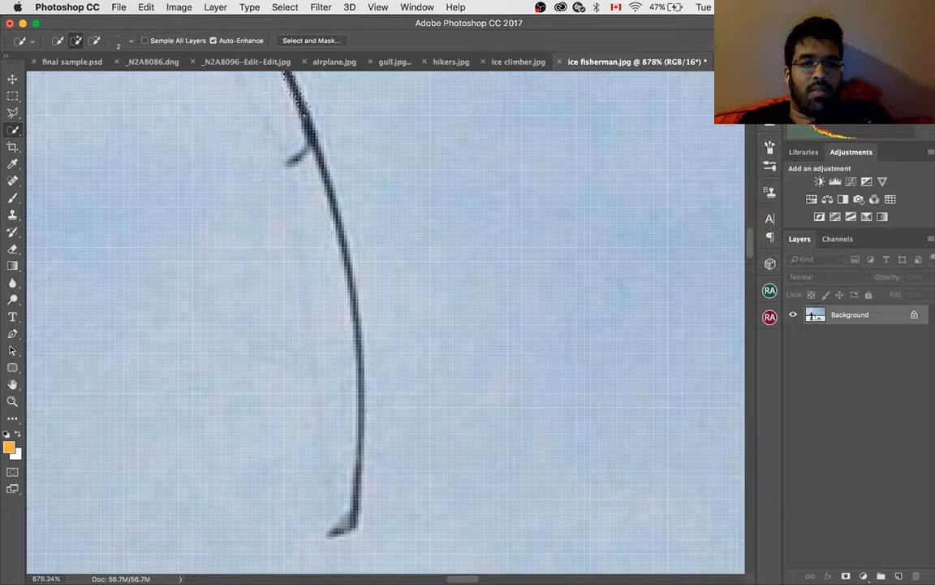
left_click_drag(305, 115, 312, 147)
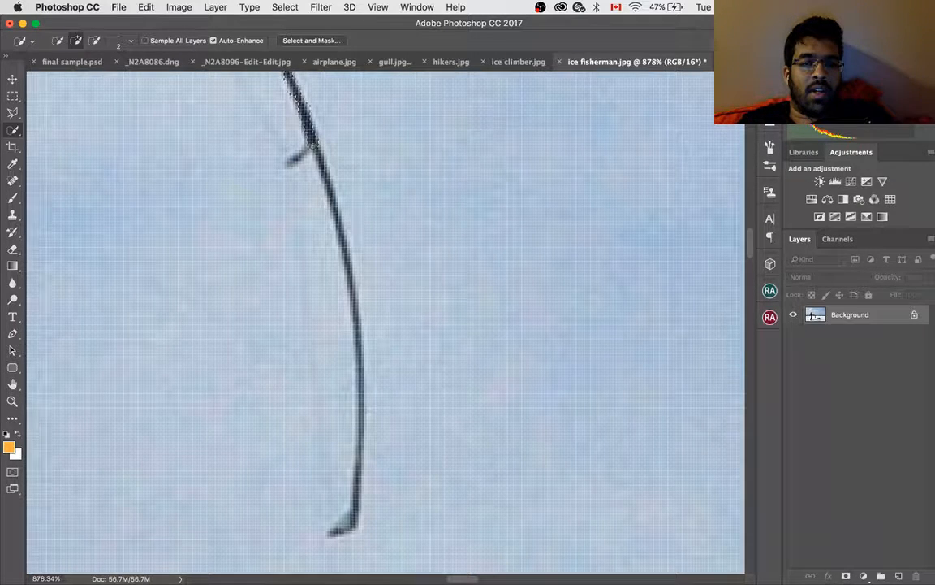
key("bracketleft")
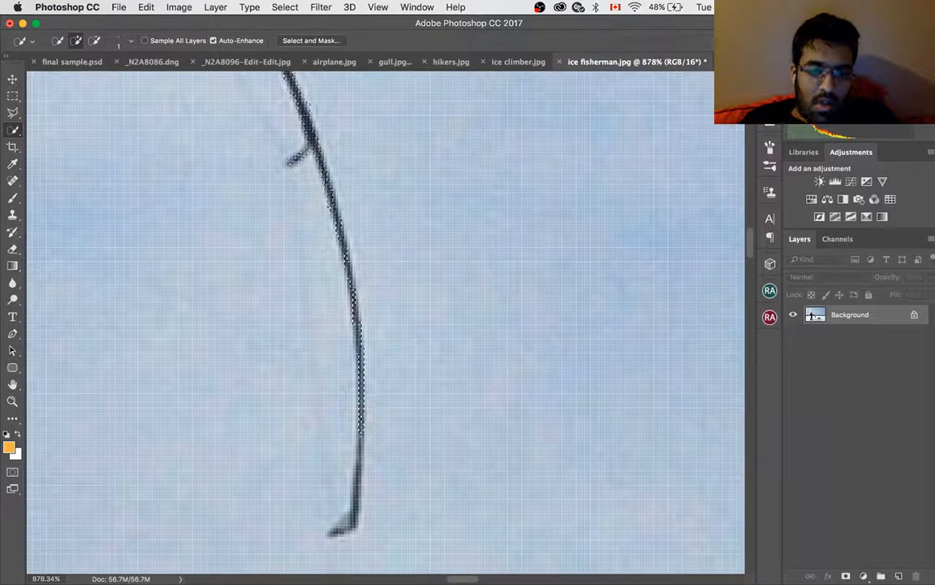
mouse_move(357, 494)
left_mouse_down()
mouse_move(352, 523)
mouse_move(333, 532)
left_mouse_up()
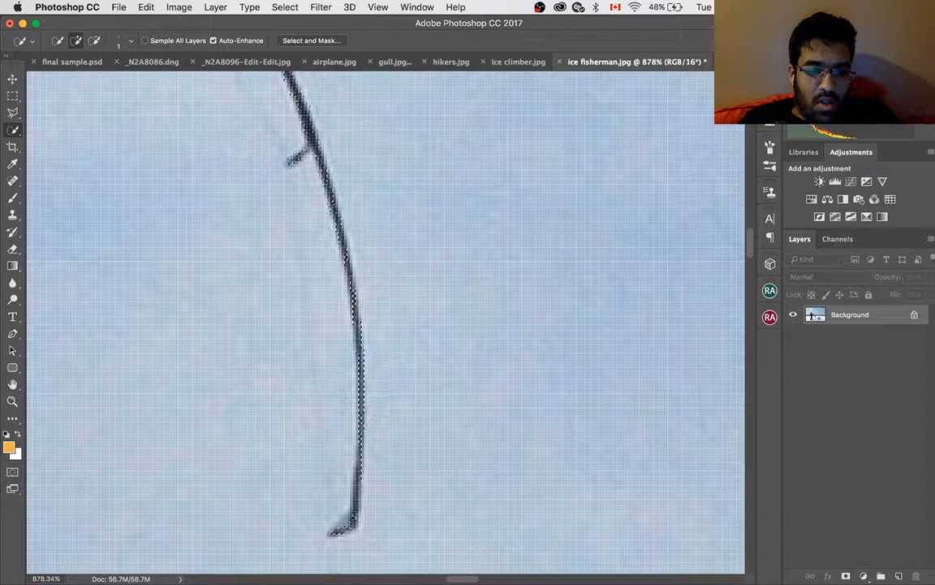
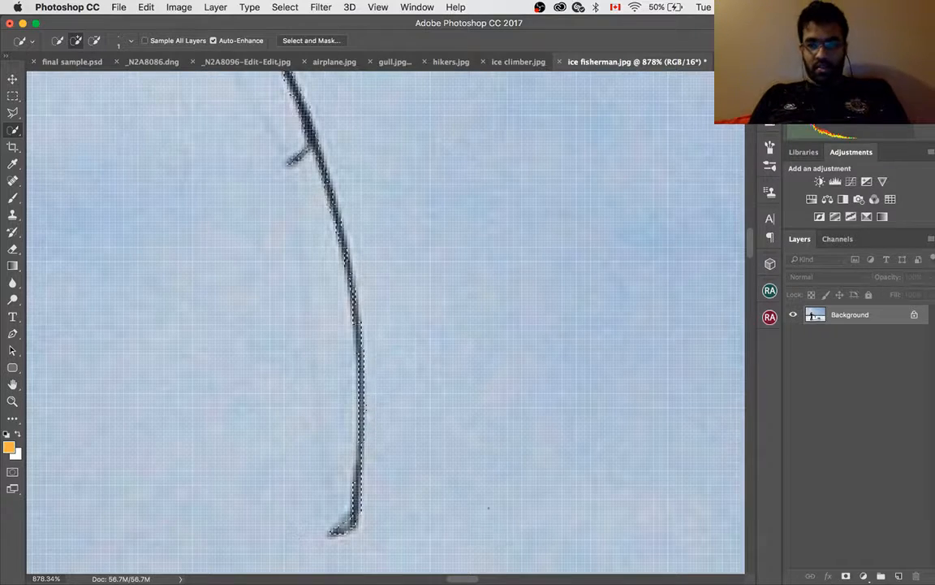
Select the green lure and a thin strip down the head of the hanging fish with the size 1 Quick Selection brush
scroll(355, 224, "down", 5)
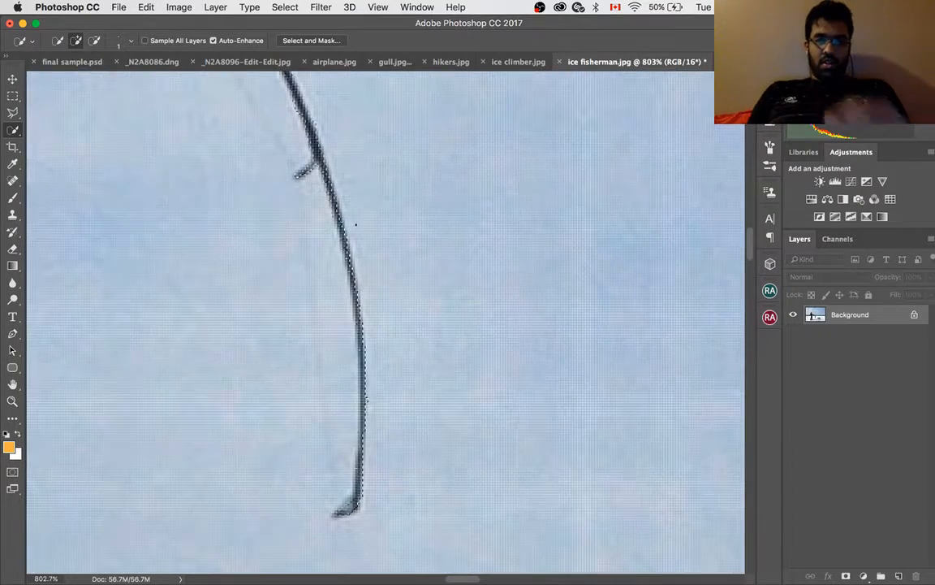
scroll(364, 219, "down", 3)
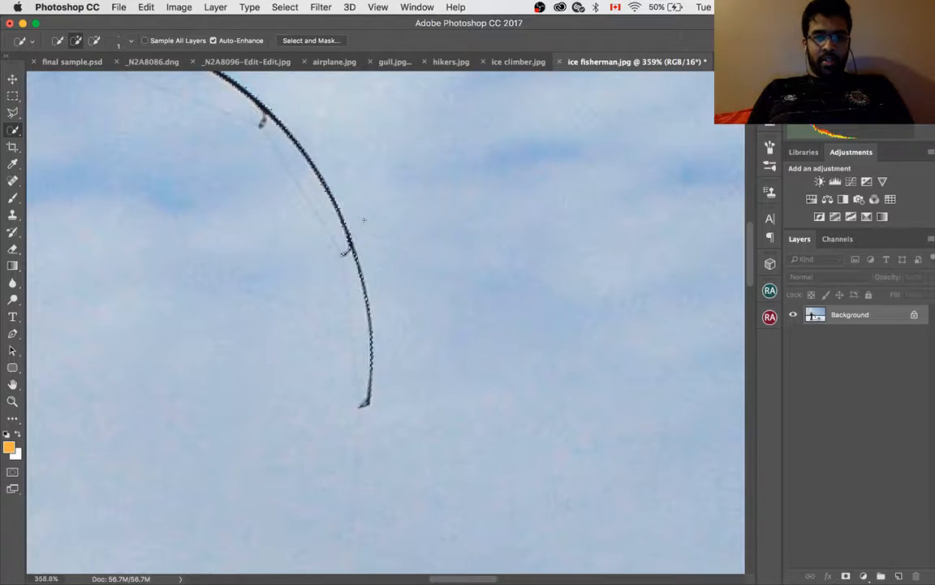
scroll(362, 284, "down", 10)
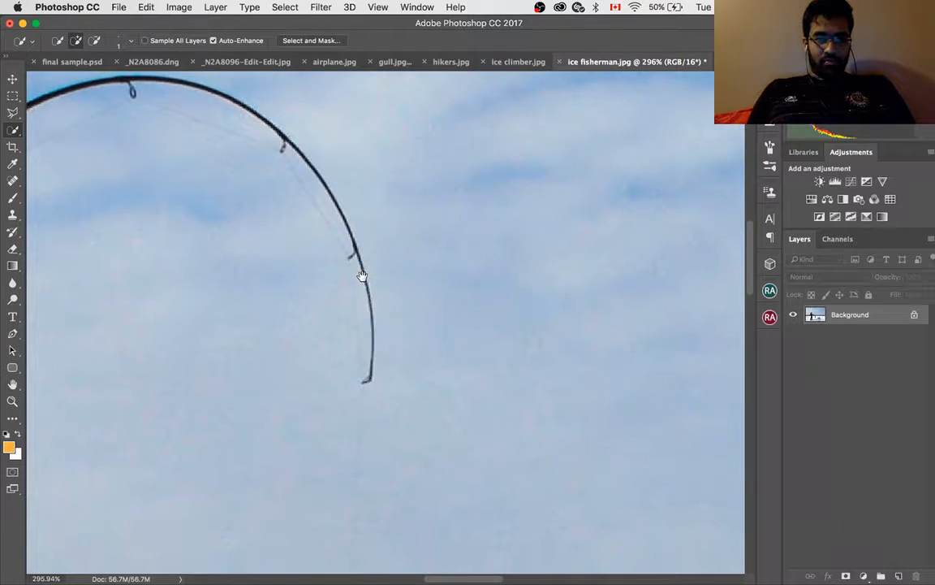
scroll(416, 298, "down", 10)
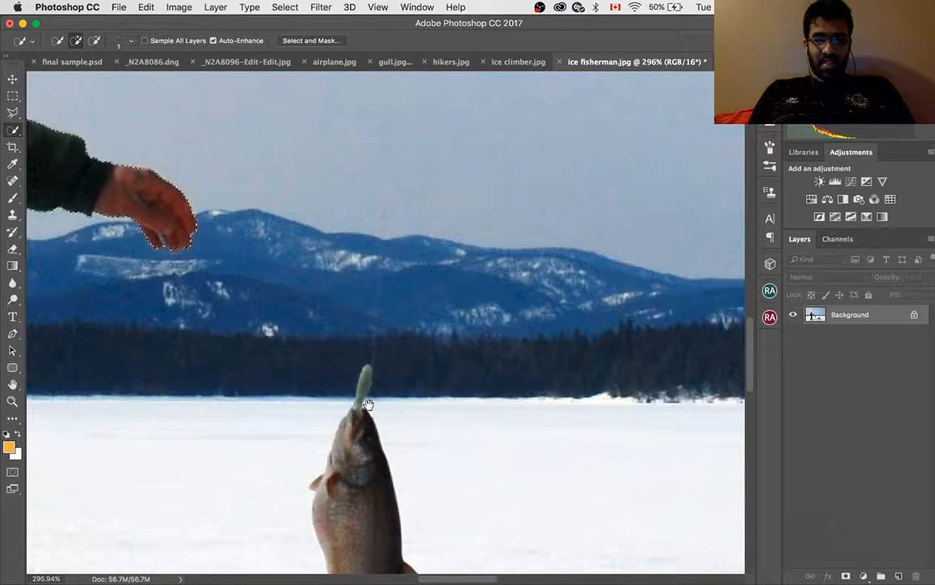
scroll(375, 243, "down", 5)
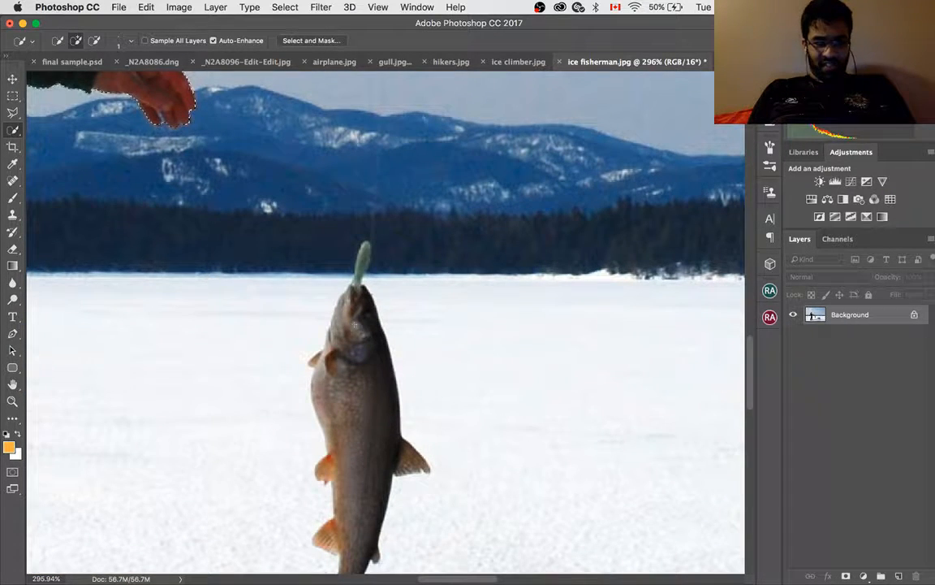
left_click_drag(358, 328, 352, 285)
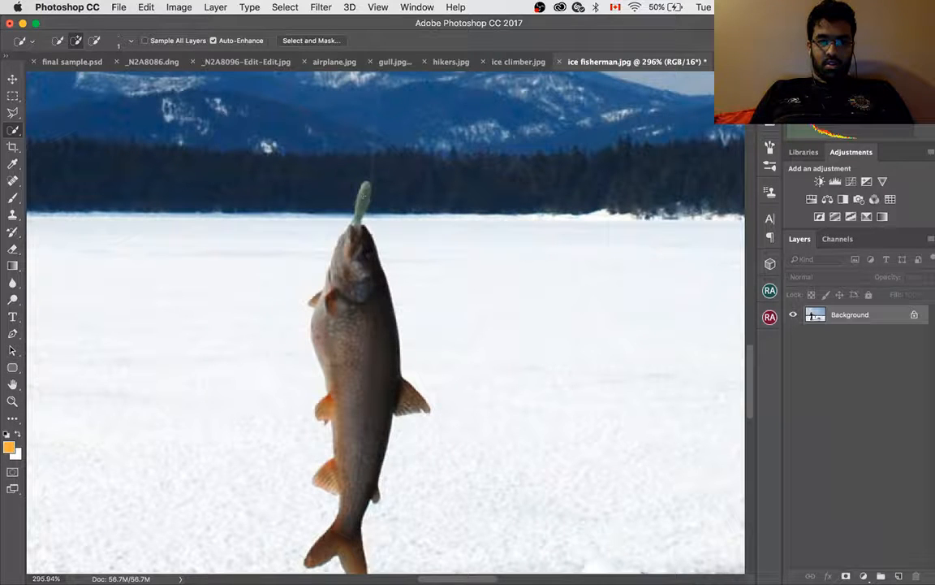
scroll(257, 226, "left", 10)
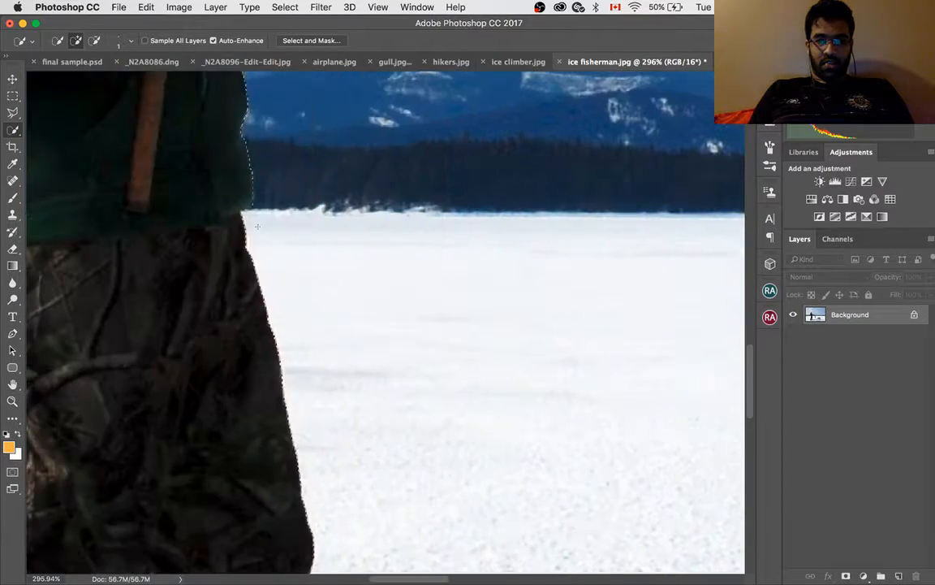
scroll(345, 238, "right", 15)
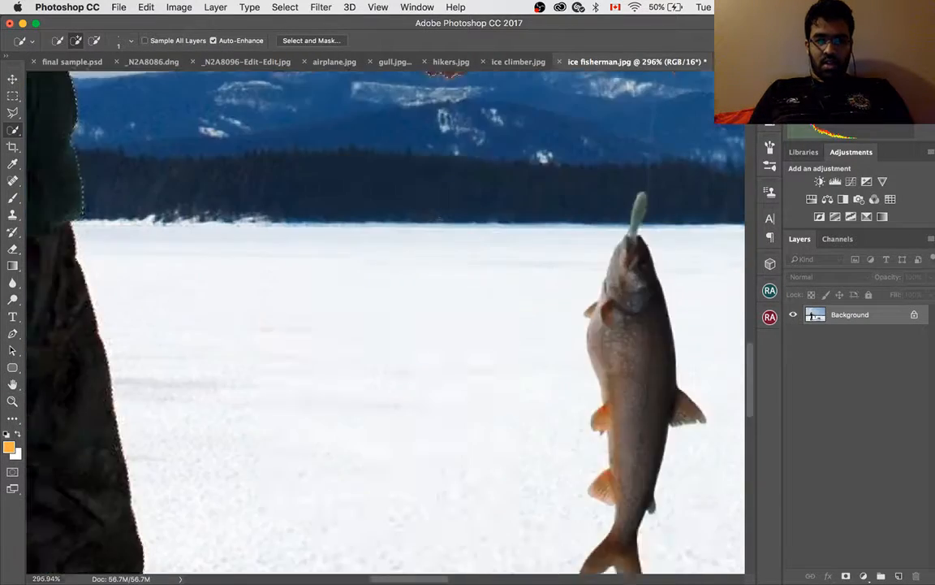
scroll(337, 236, "left", 6)
scroll(337, 236, "left", 2)
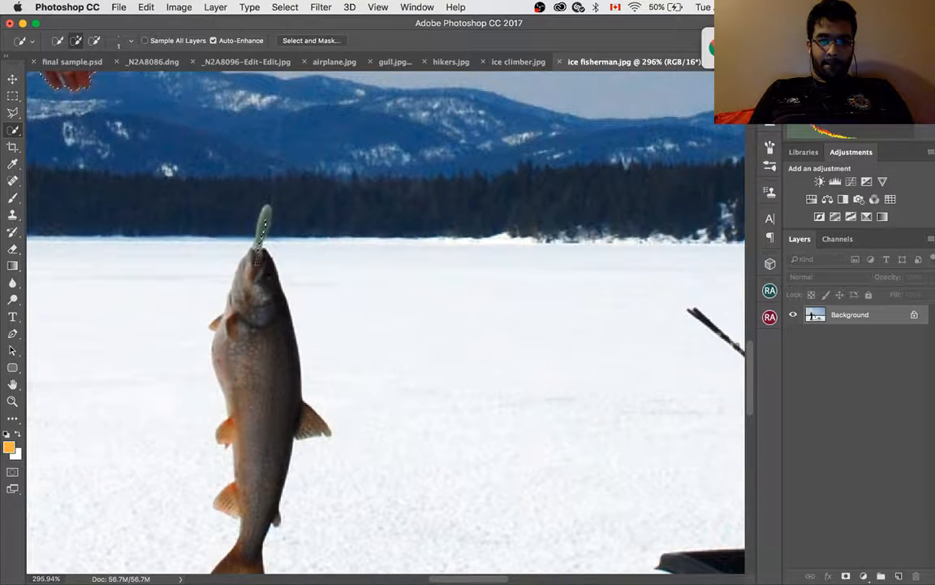
left_click_drag(253, 296, 251, 308)
Enlarge the Quick Selection brush to 9 and select the whole fish with its fins and tail, leaving out the shoreline
key("bracketright")
key("bracketright")
key("bracketright")
key("bracketright")
key("bracketright")
key("bracketright")
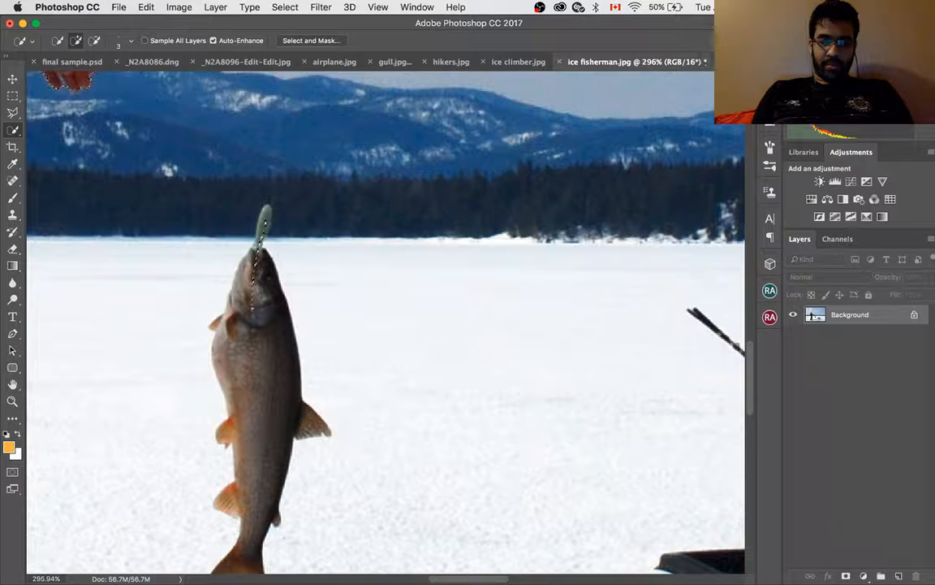
key("bracketright")
key("bracketright")
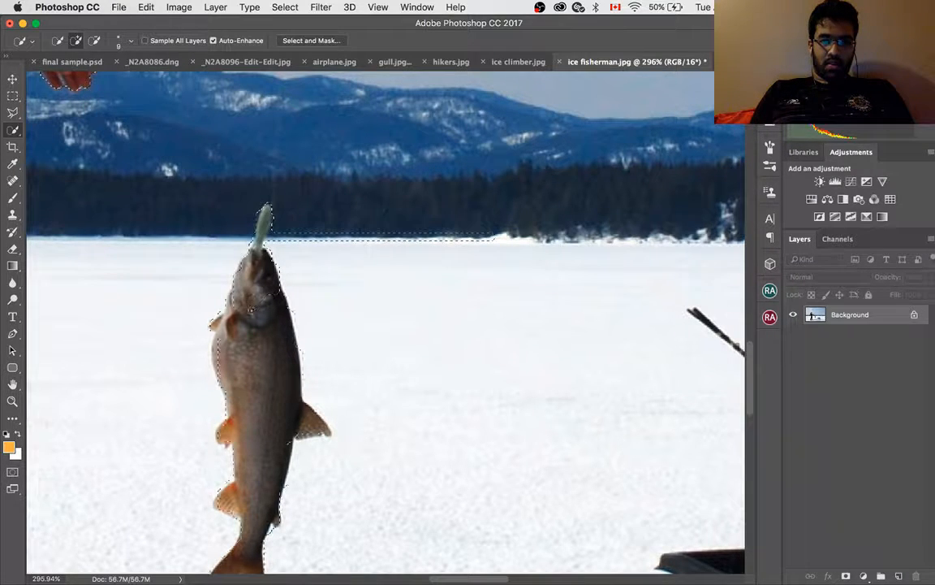
left_click_drag(251, 309, 276, 417)
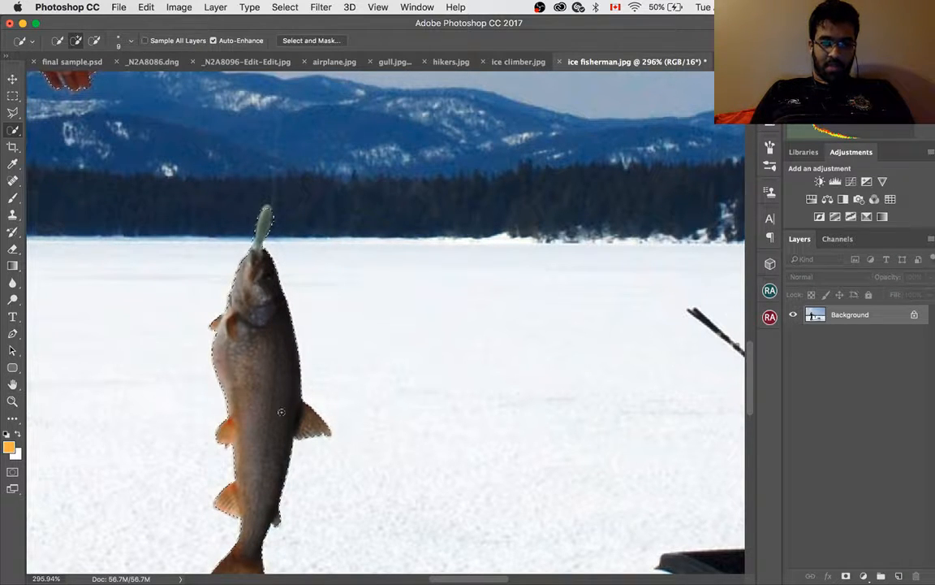
left_click_drag(265, 399, 269, 318)
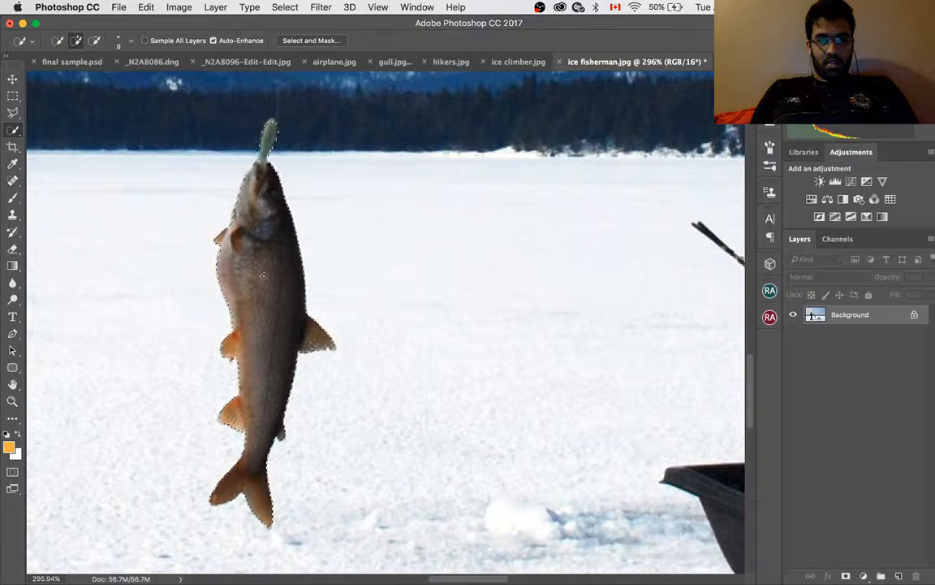
scroll(259, 250, "up", 5)
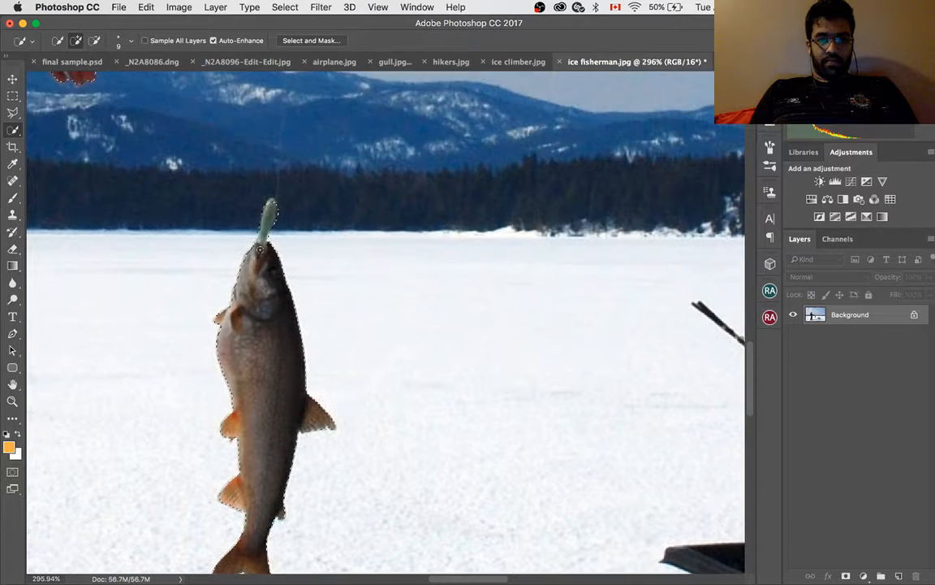
Add a layer mask from the selection to isolate the fisherman, rod and fish on transparency
left_click(847, 576)
scroll(310, 339, "down", 8)
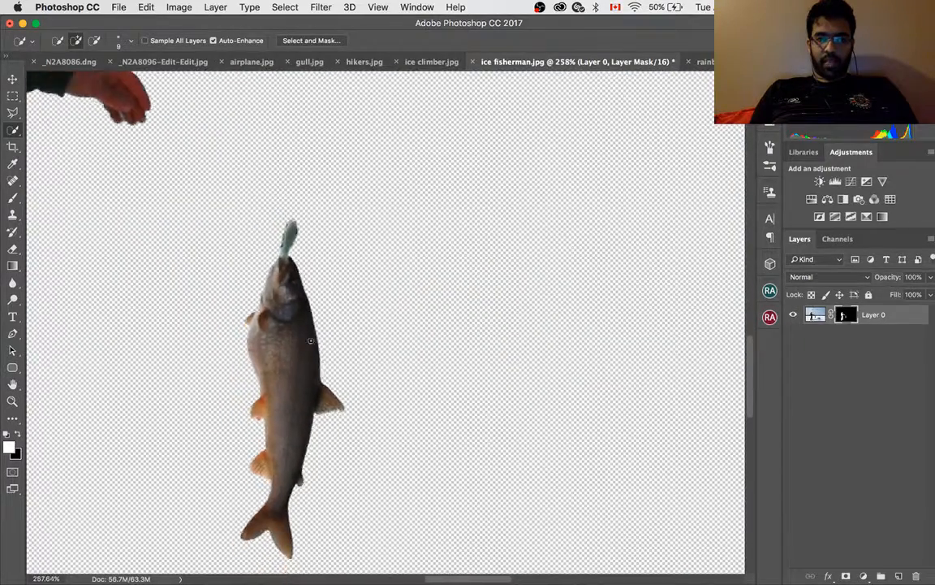
scroll(311, 341, "down", 4)
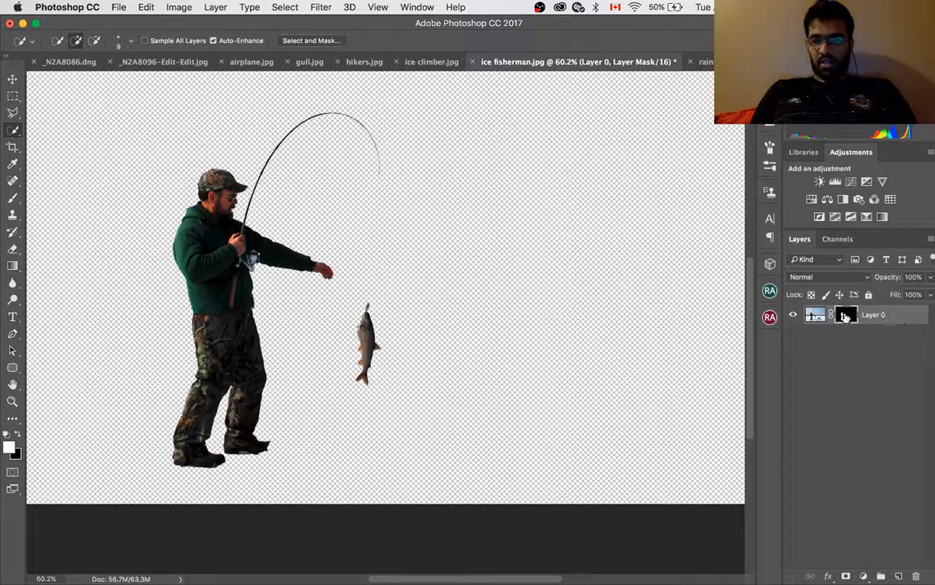
Refine the layer mask in Select and Mask with Radius 0 px, Shift Edge +100% and Smooth about 44, and apply it
right_click(844, 316)
left_click(785, 407)
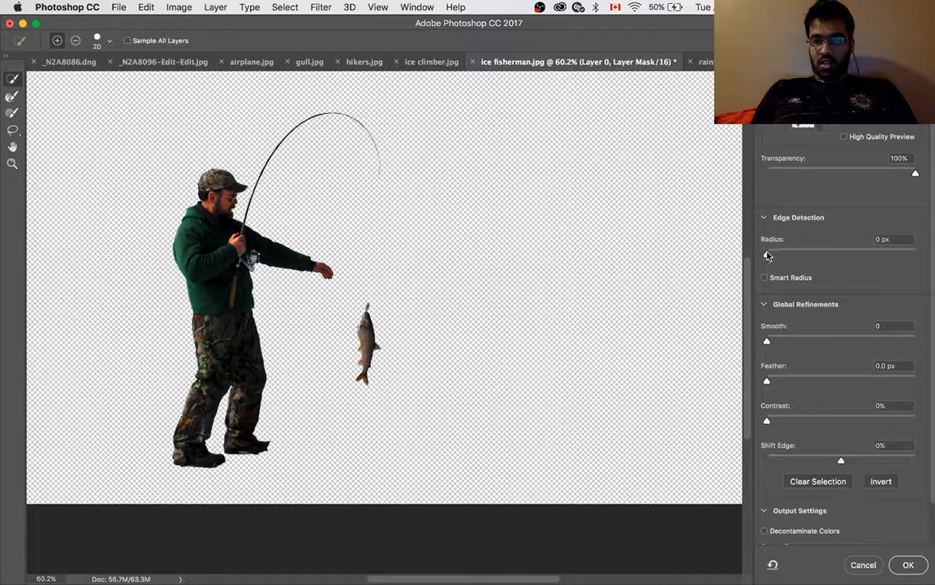
left_click_drag(768, 255, 704, 295)
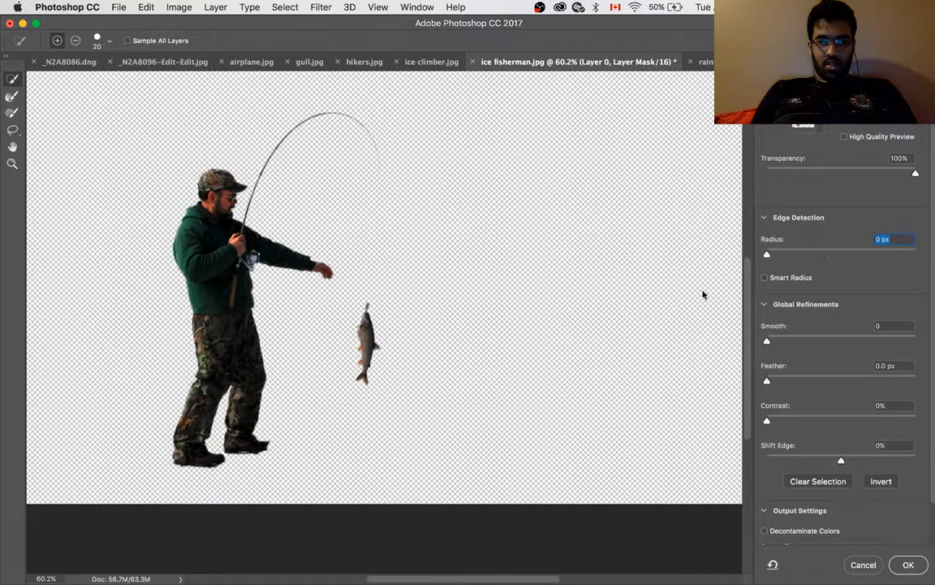
left_click_drag(843, 461, 918, 460)
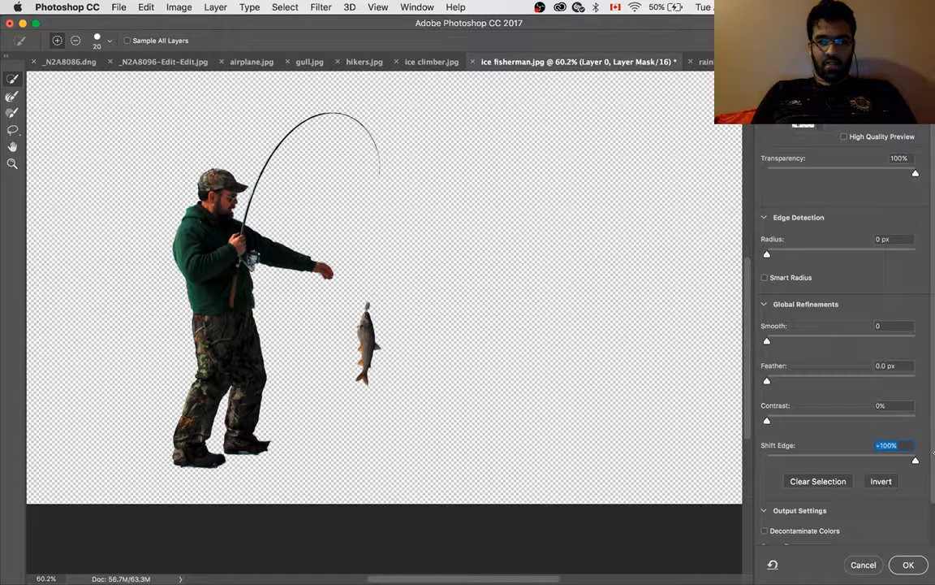
left_click_drag(767, 341, 841, 357)
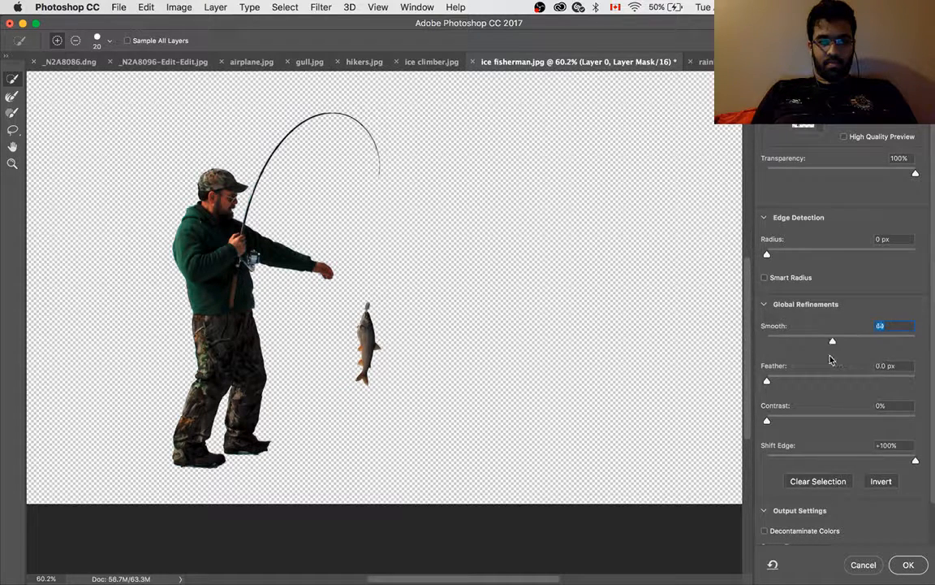
left_click(907, 564)
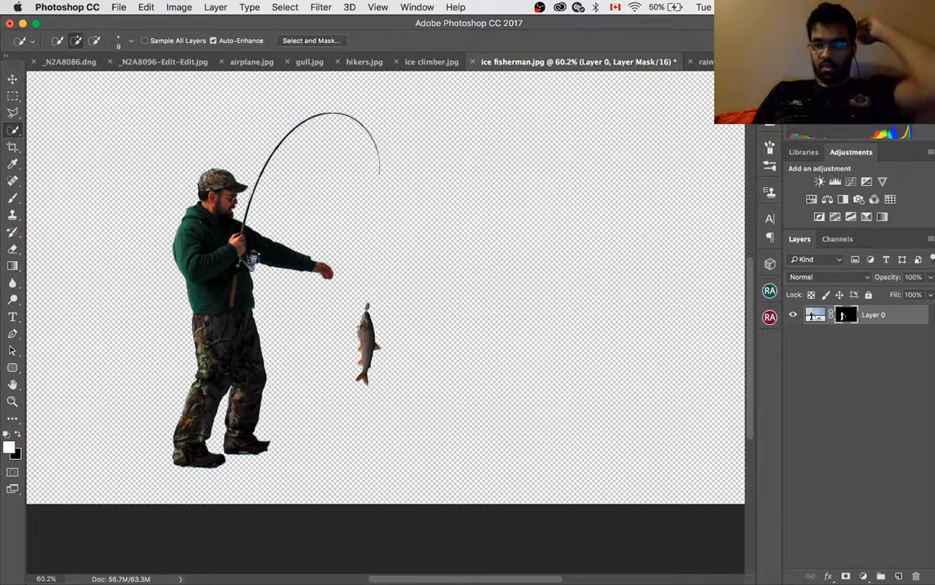
Crop the ice fisherman image to 8 x 12 in at 300 px/in, framing the fisherman, rod and fish closely
left_click(13, 146)
left_click_drag(330, 201, 422, 198)
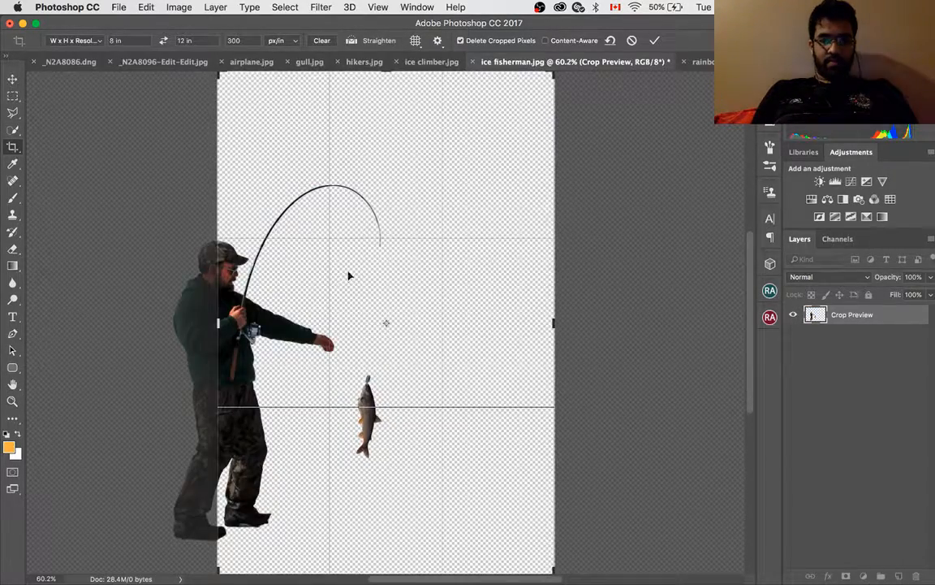
left_click_drag(449, 262, 581, 243)
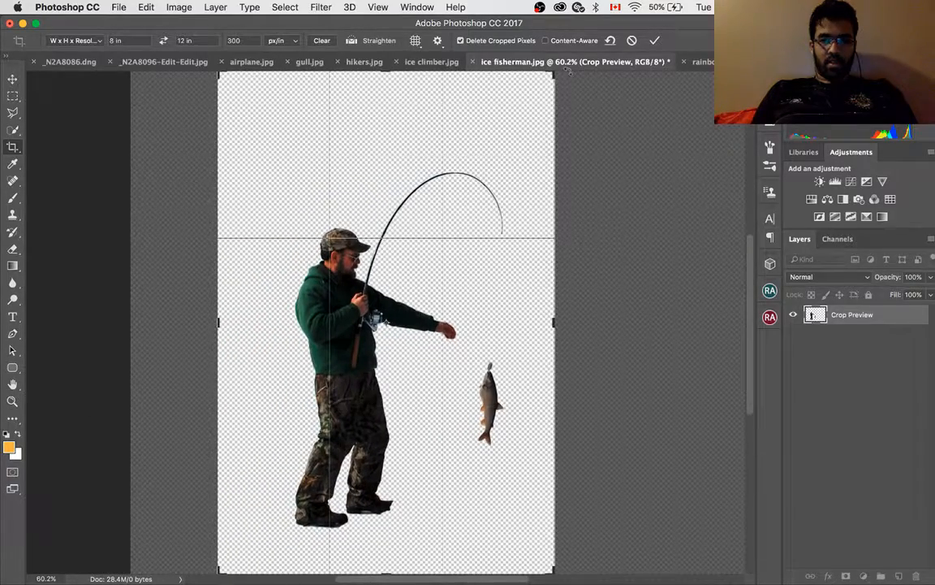
left_click_drag(552, 80, 572, 132)
left_click_drag(481, 210, 464, 209)
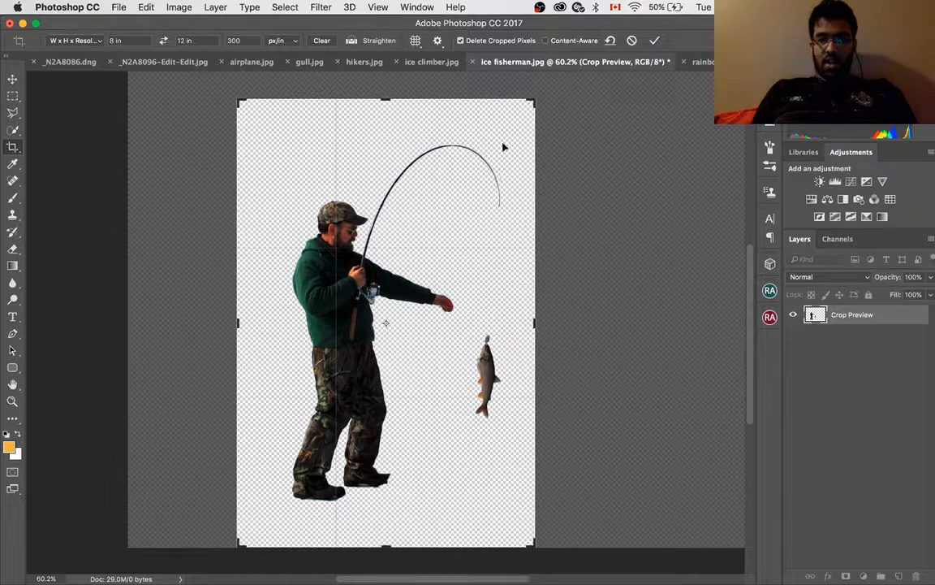
left_click_drag(533, 104, 530, 107)
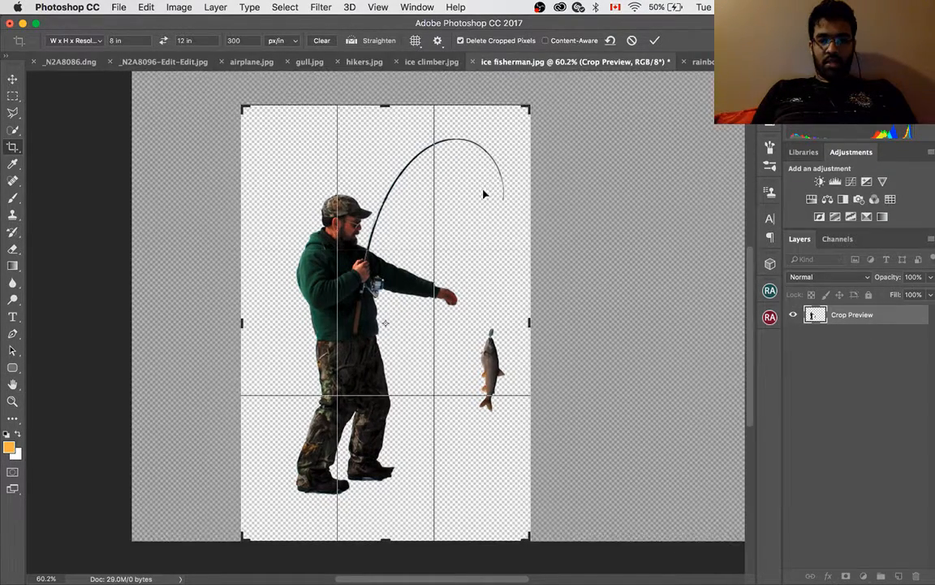
left_click_drag(484, 194, 471, 225)
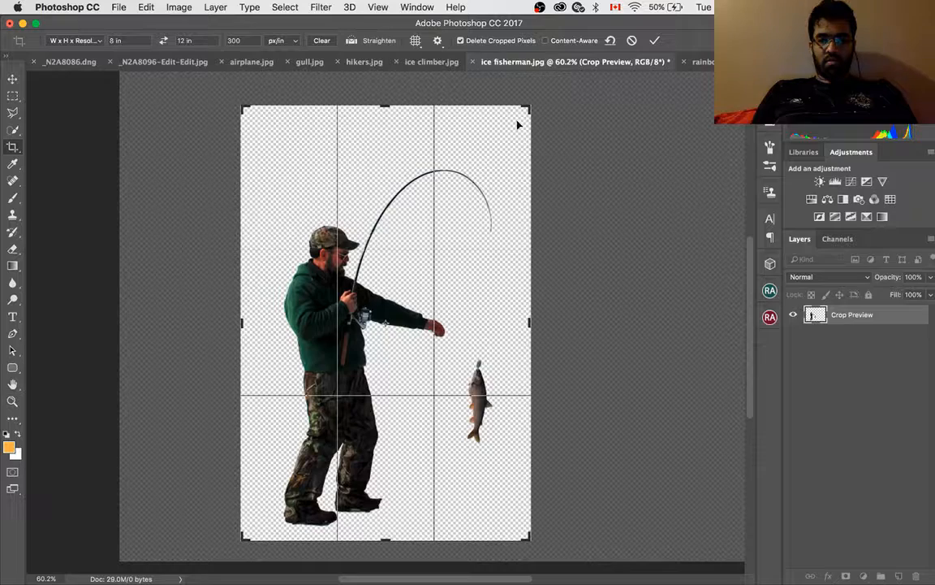
mouse_move(529, 107)
left_mouse_down()
mouse_move(538, 104)
mouse_move(526, 118)
left_mouse_up()
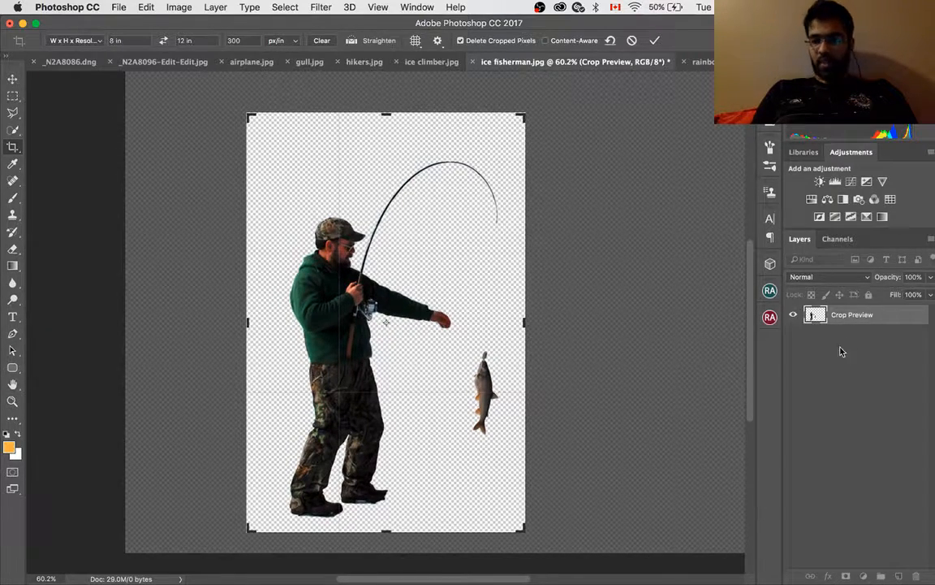
left_click(655, 40)
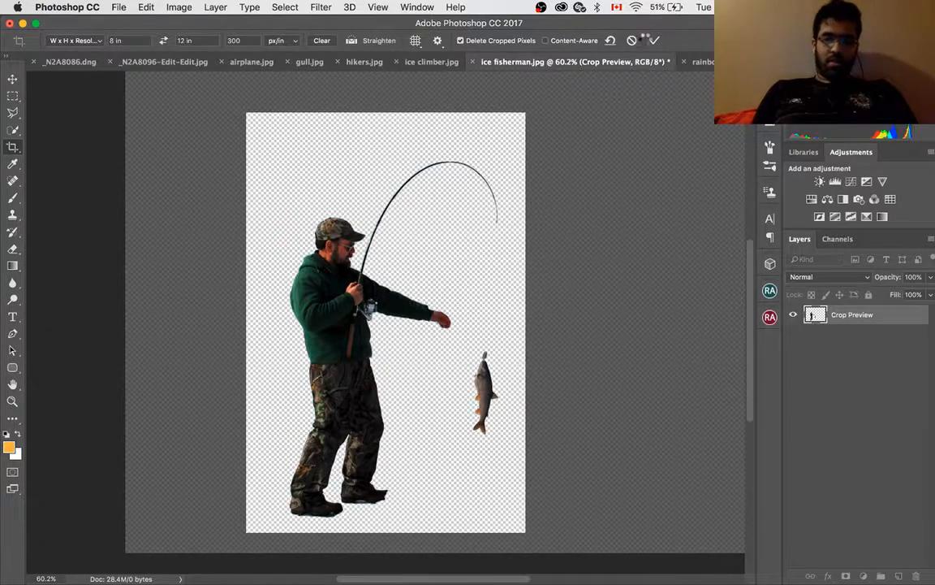
Switch to seagulls.jpg and select the large gull with the size 9 Quick Selection brush, subtracting the sky around its head
left_click(700, 64)
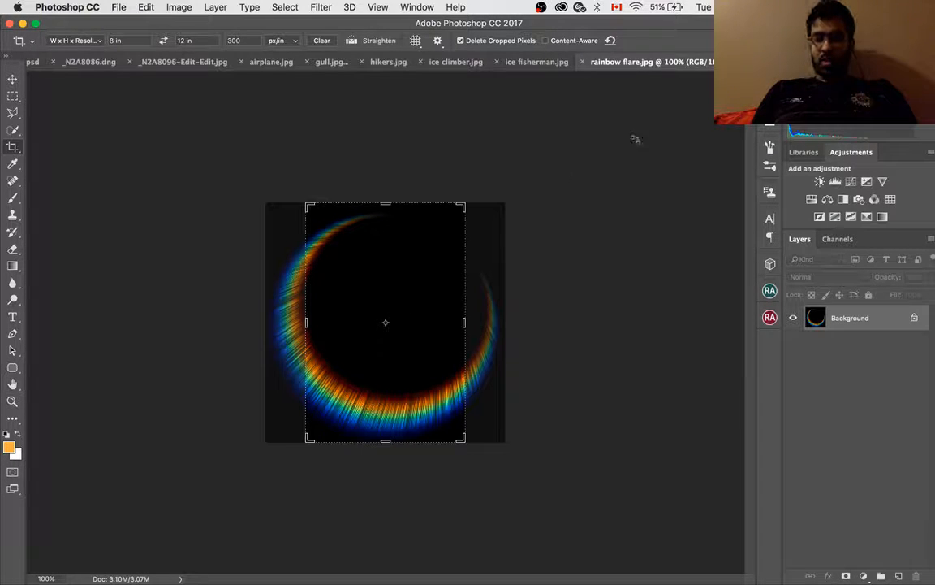
left_click(750, 62)
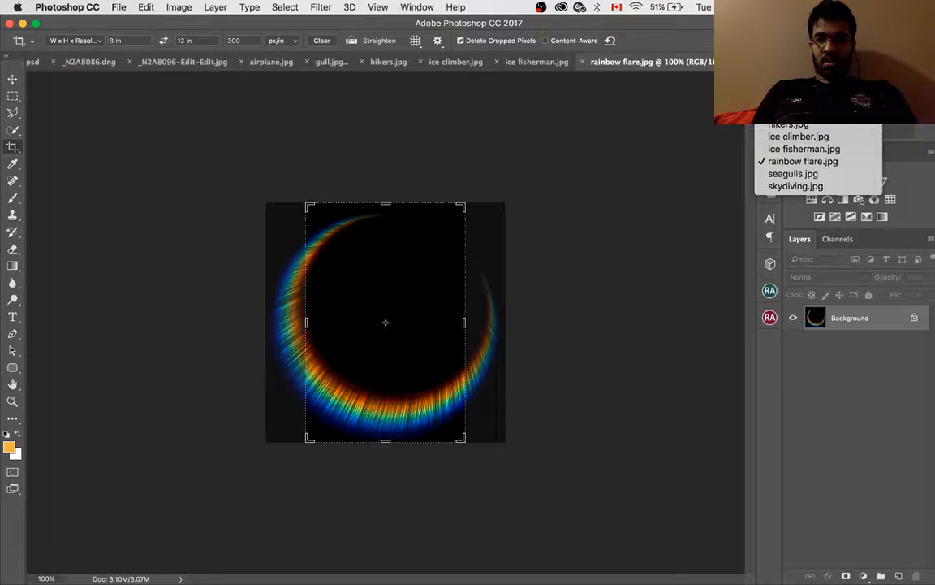
left_click(785, 174)
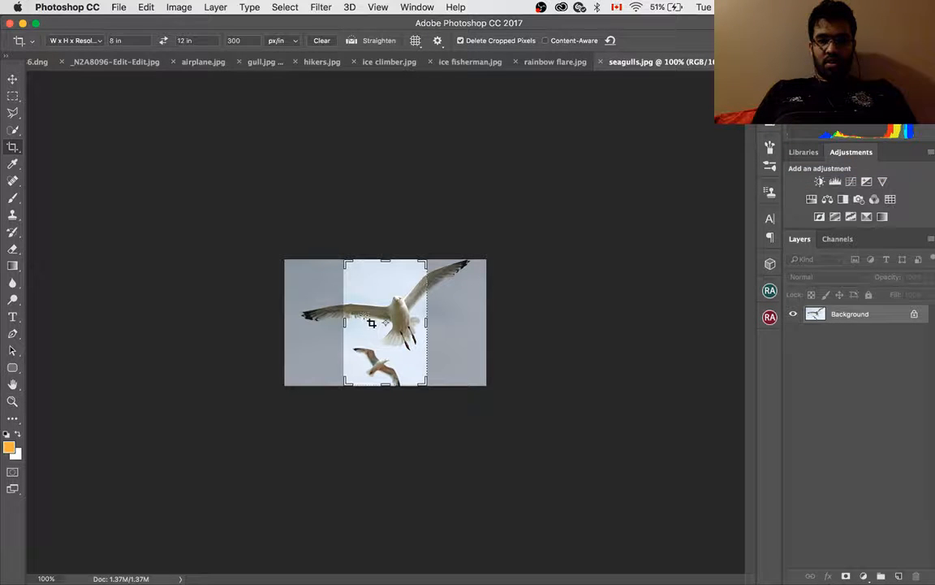
left_click(12, 131)
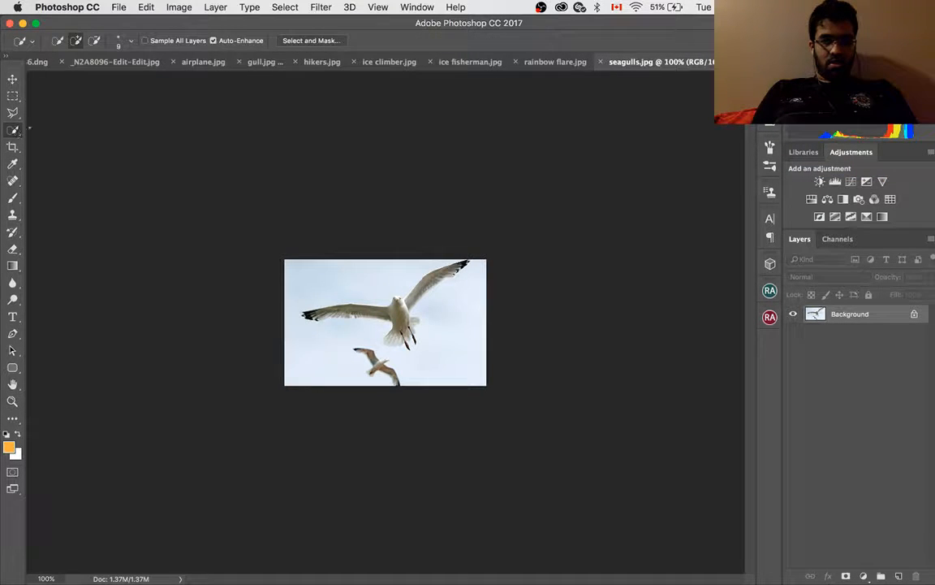
scroll(368, 336, "up", 8)
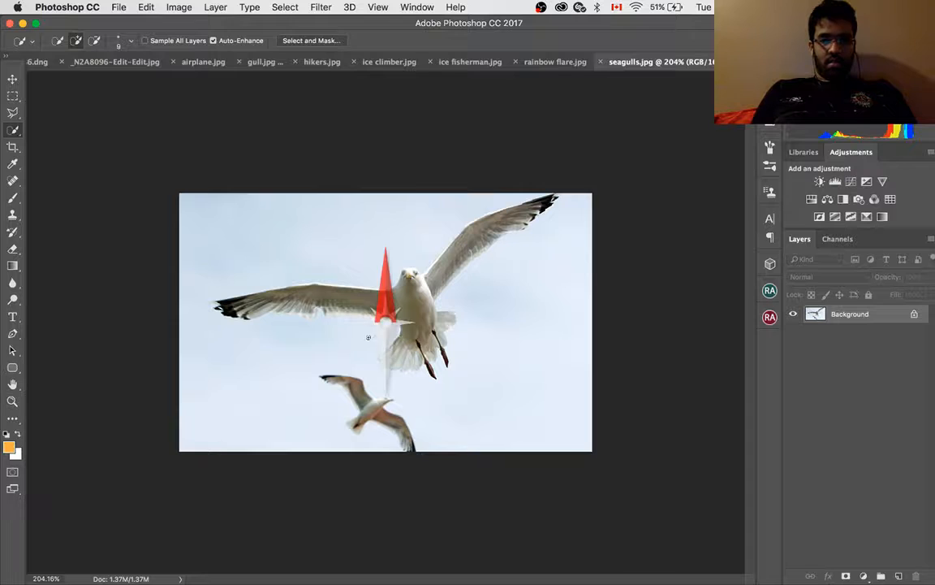
scroll(368, 337, "up", 1)
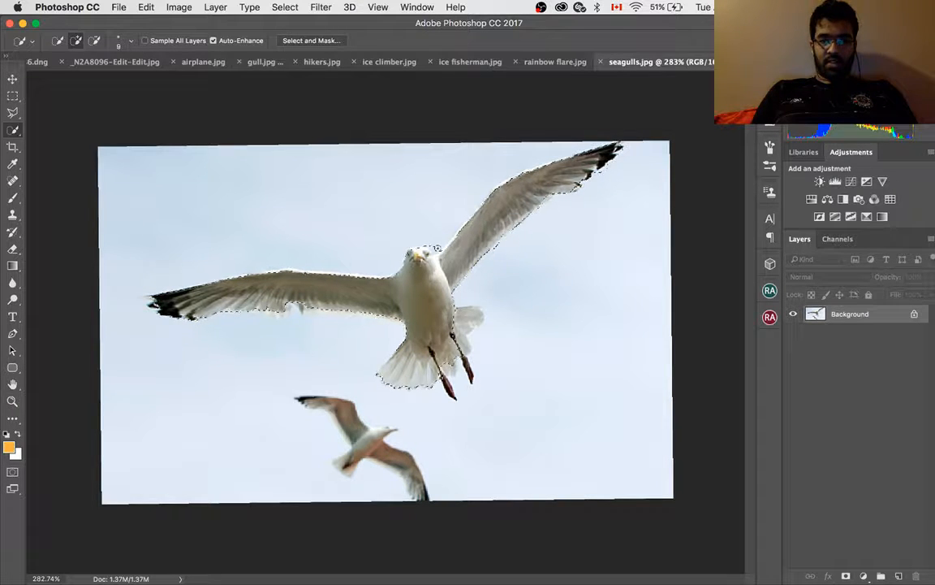
key("alt")
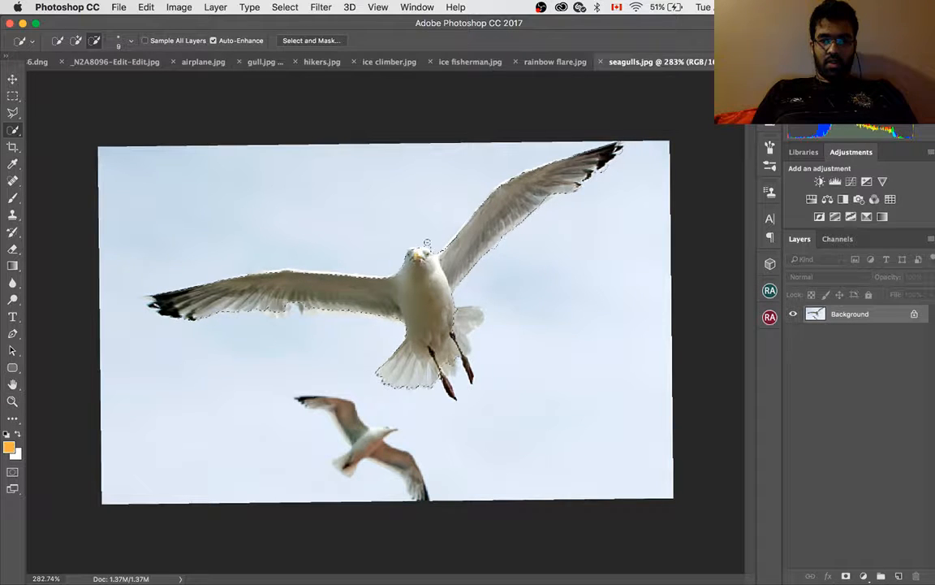
left_click(427, 242, "alt")
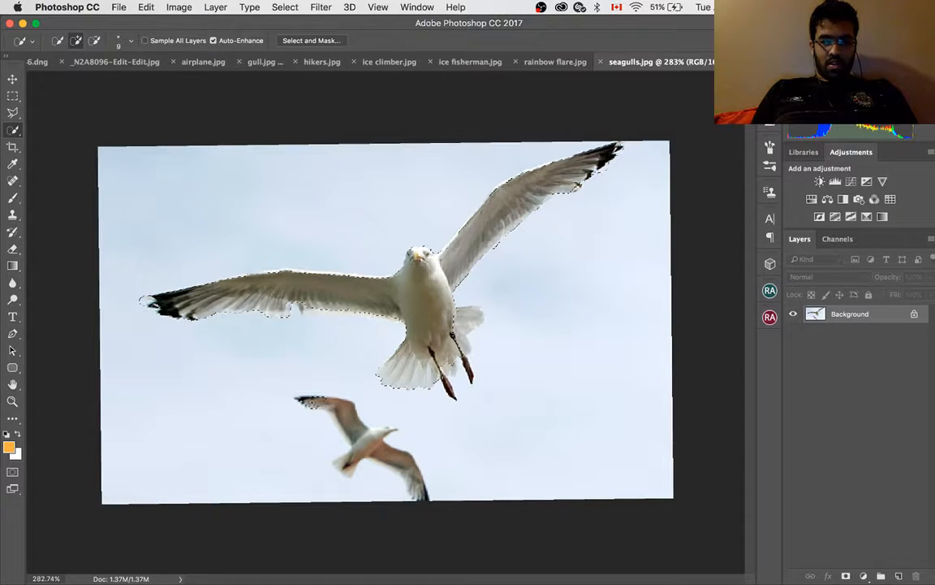
Add the small lower gull's body, wings and tail to the selection, undoing the stroke that spills into the sky
left_click_drag(365, 440, 404, 461)
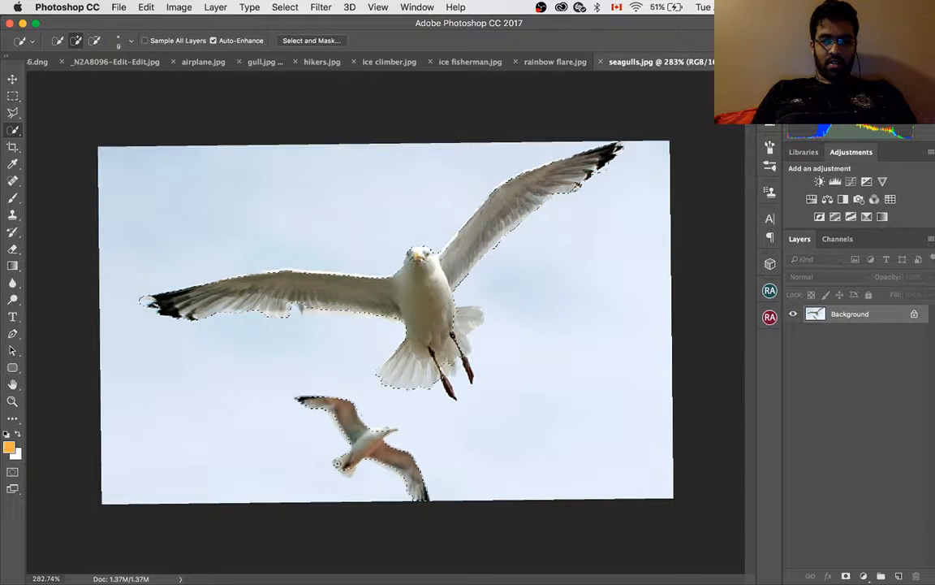
left_click_drag(347, 467, 351, 479)
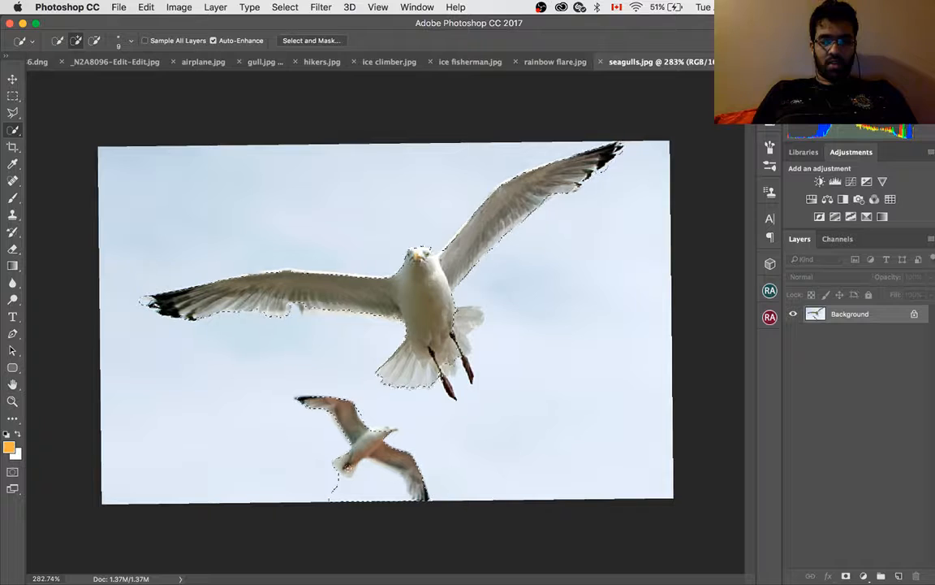
key("super+z")
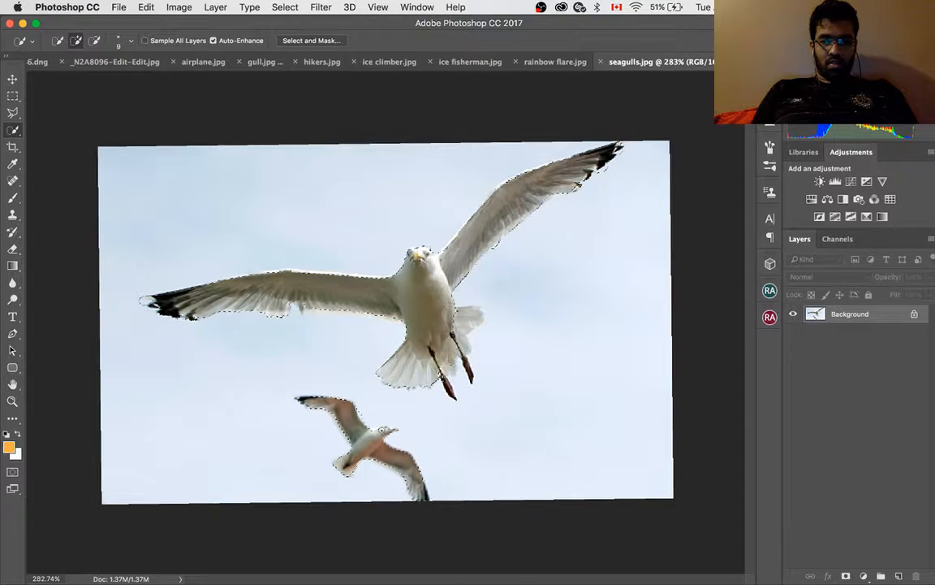
Reduce the Quick Selection brush to 6 and add the missing edge of the small gull's head and neck
scroll(380, 434, "up", 2)
scroll(379, 431, "up", 3)
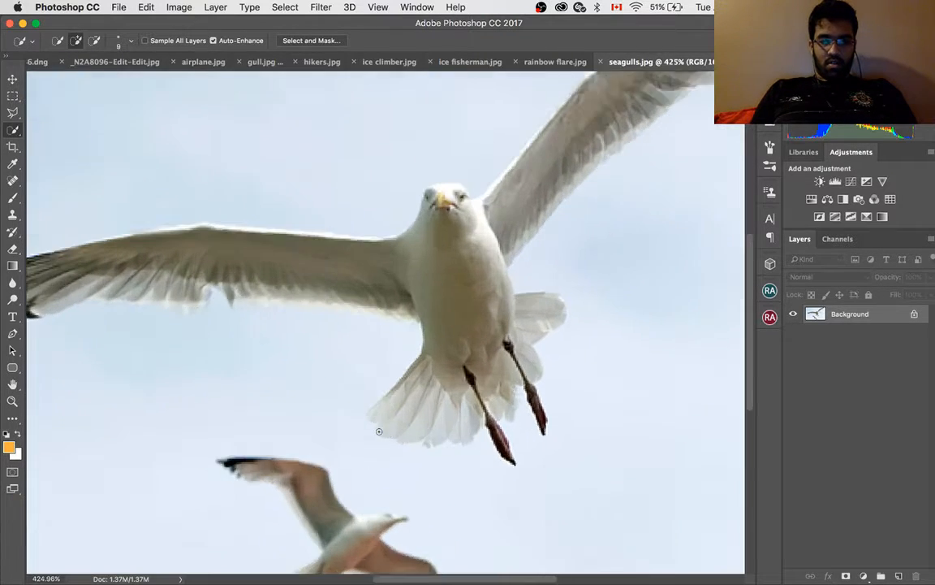
left_click_drag(376, 455, 376, 364)
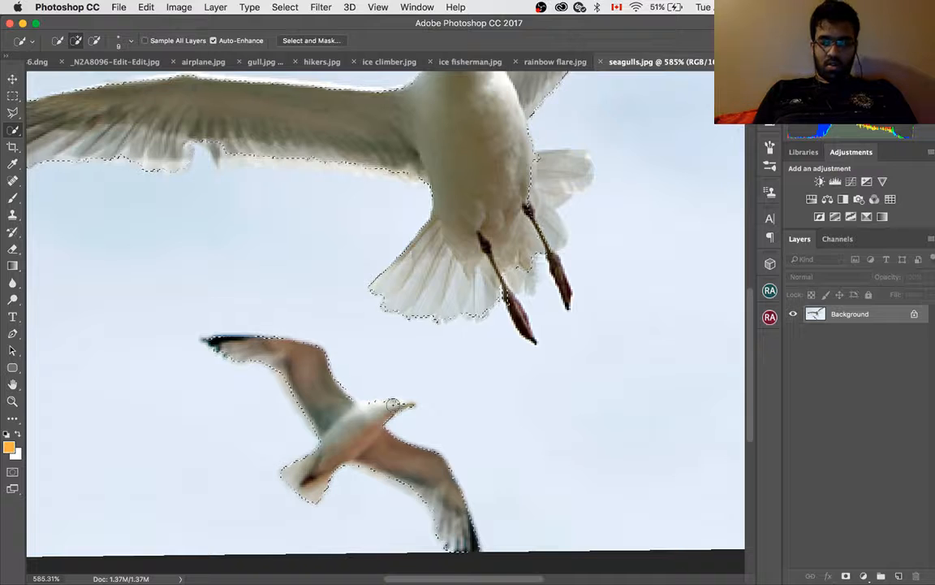
key("bracketleft")
key("bracketleft")
key("bracketleft")
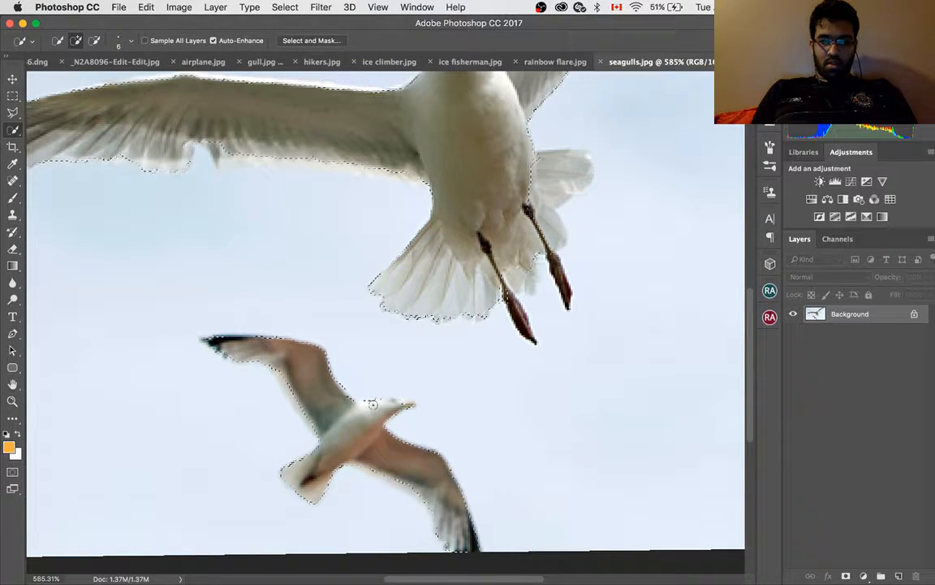
left_click(372, 405)
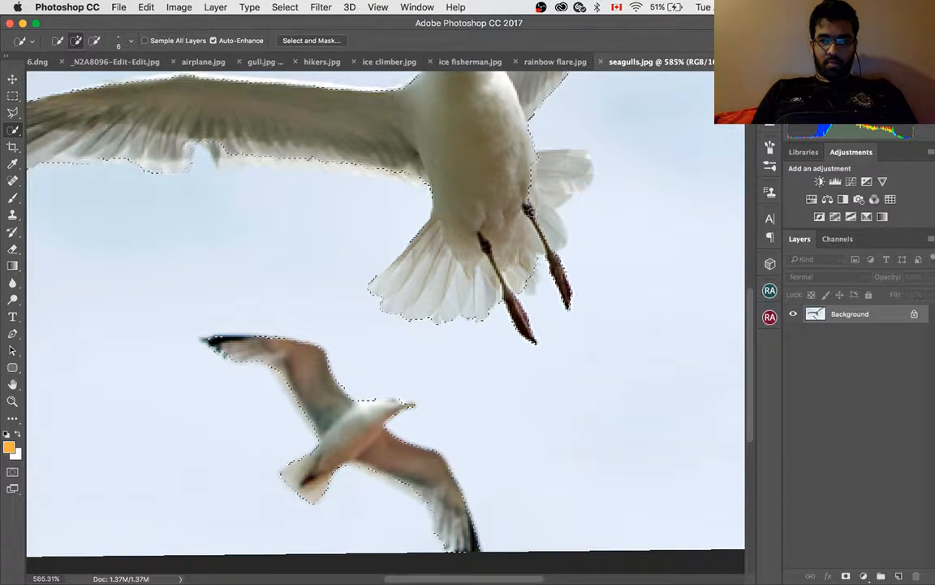
Add the large gull's remaining tail feathers beside its legs to the selection and subtract the sky next to its head
left_click(561, 172)
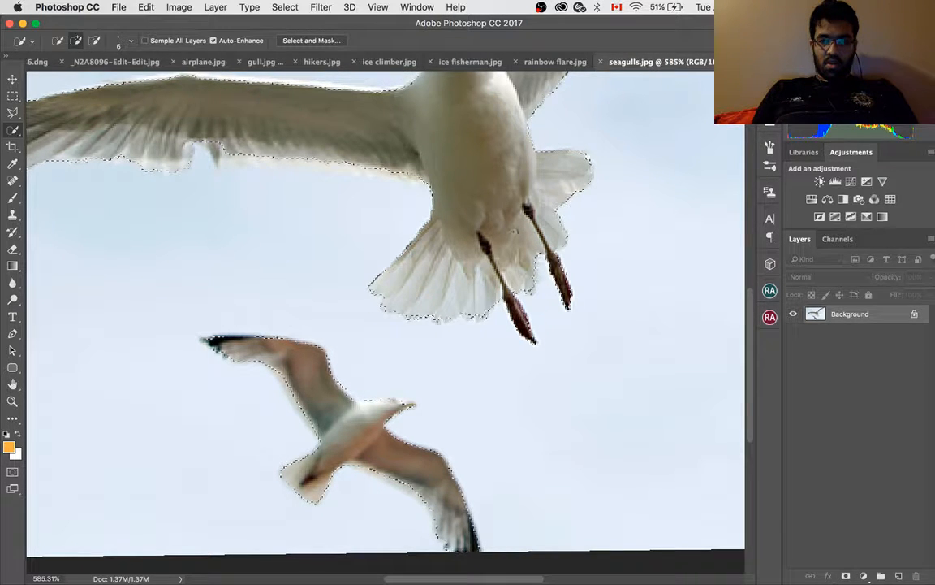
scroll(433, 113, "up", 5)
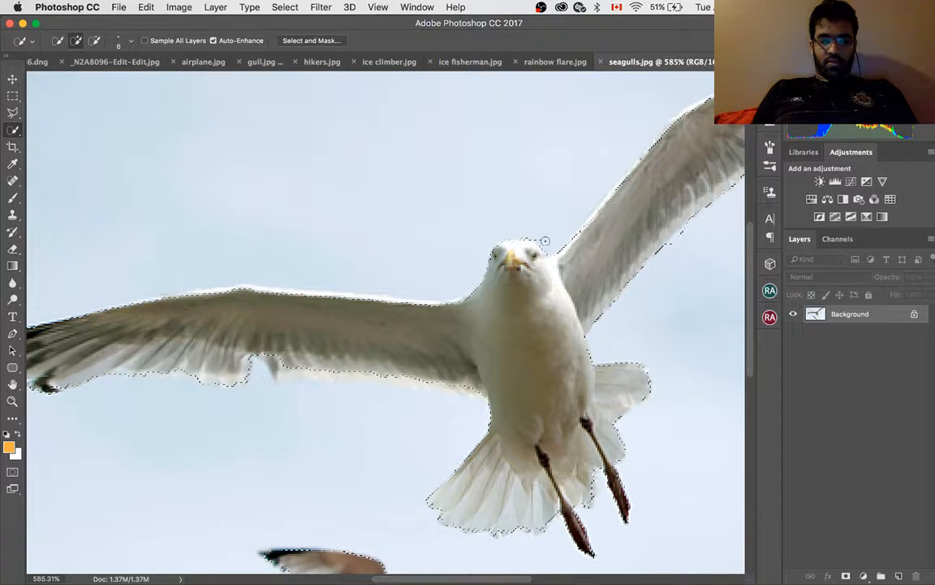
key("alt")
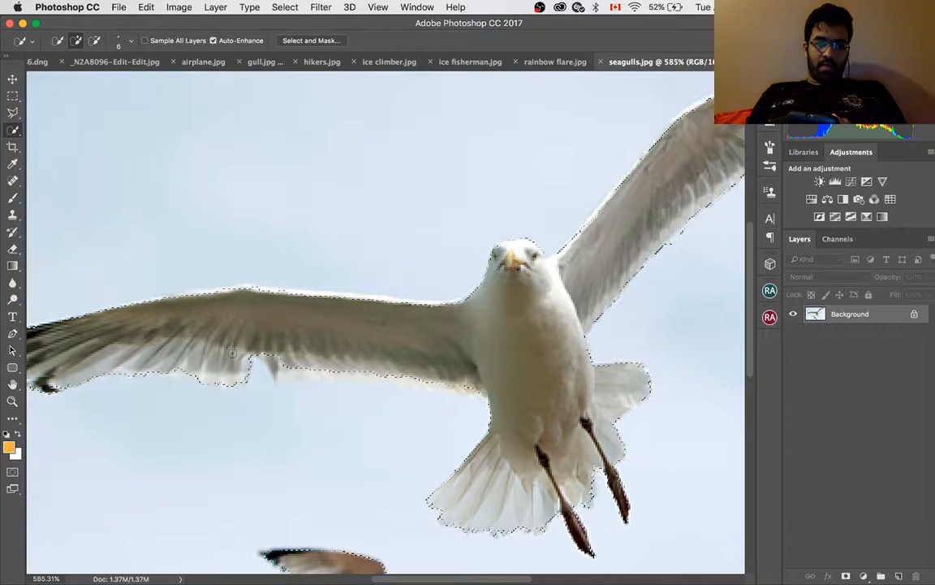
Check the selection edges and add a layer mask from the selection to isolate both gulls on transparency
scroll(232, 354, "left", 6)
scroll(232, 353, "right", 3)
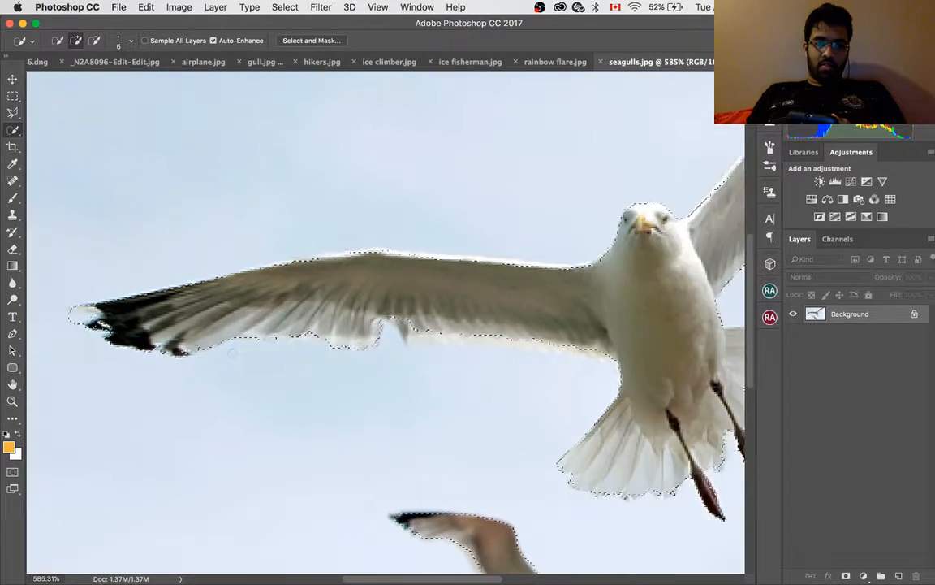
scroll(232, 353, "down", 10)
scroll(232, 353, "right", 8)
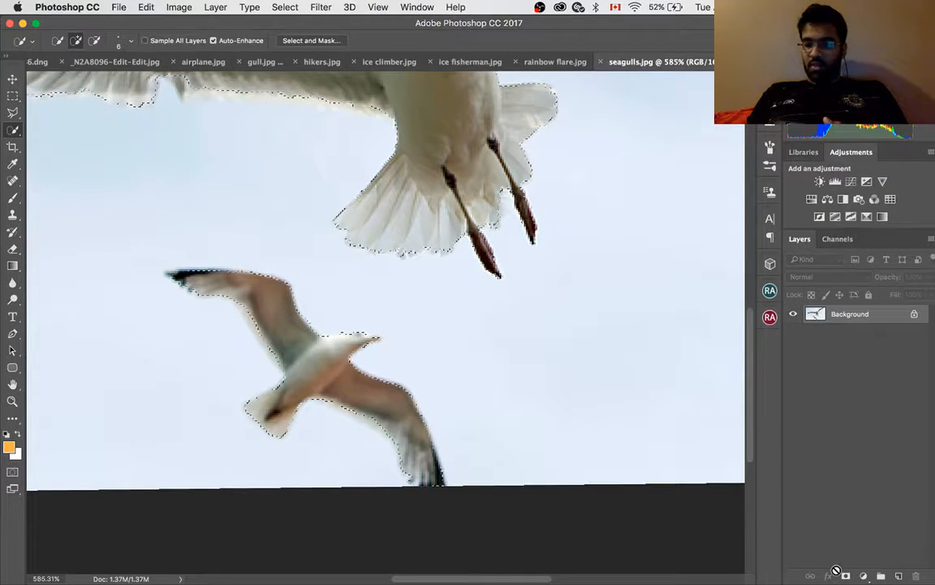
left_click(845, 575)
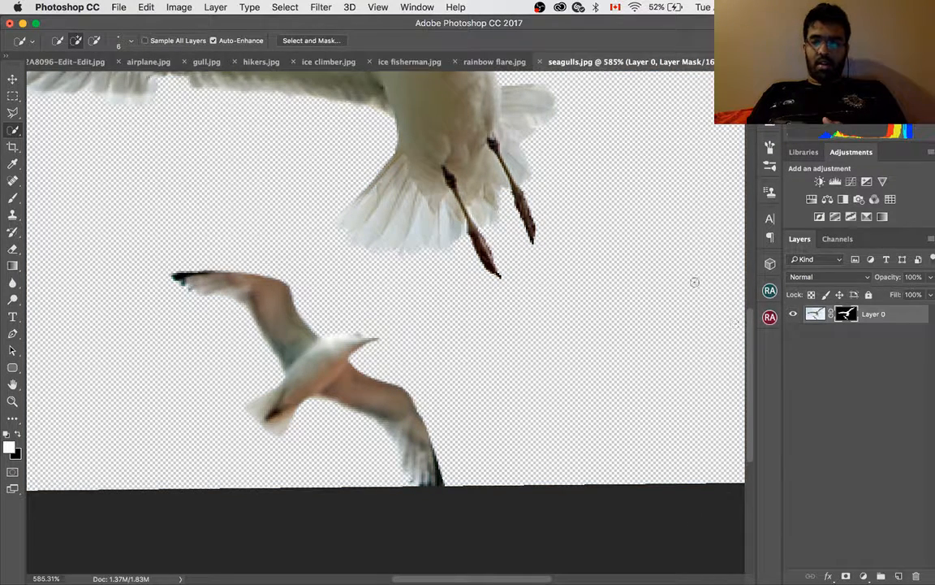
scroll(555, 294, "down", 8)
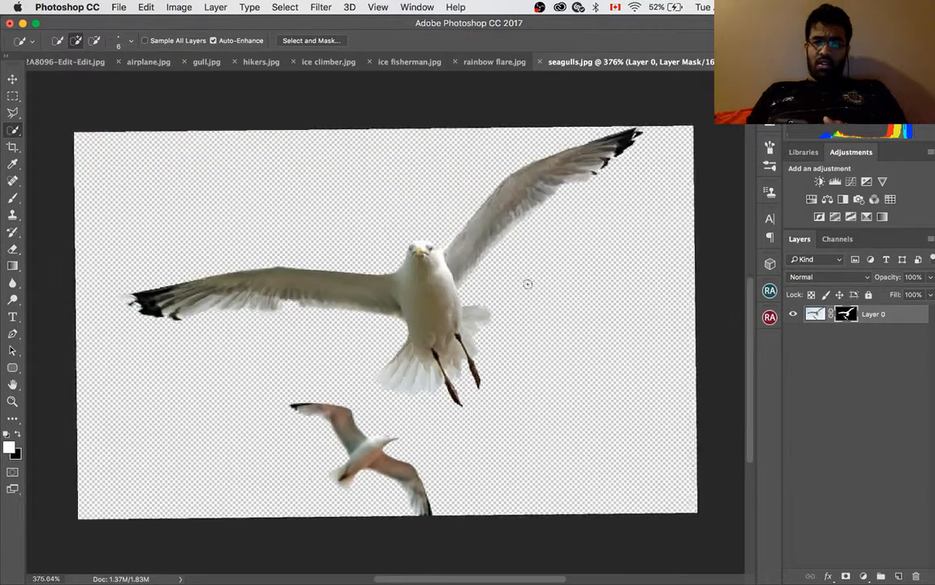
scroll(528, 284, "down", 1)
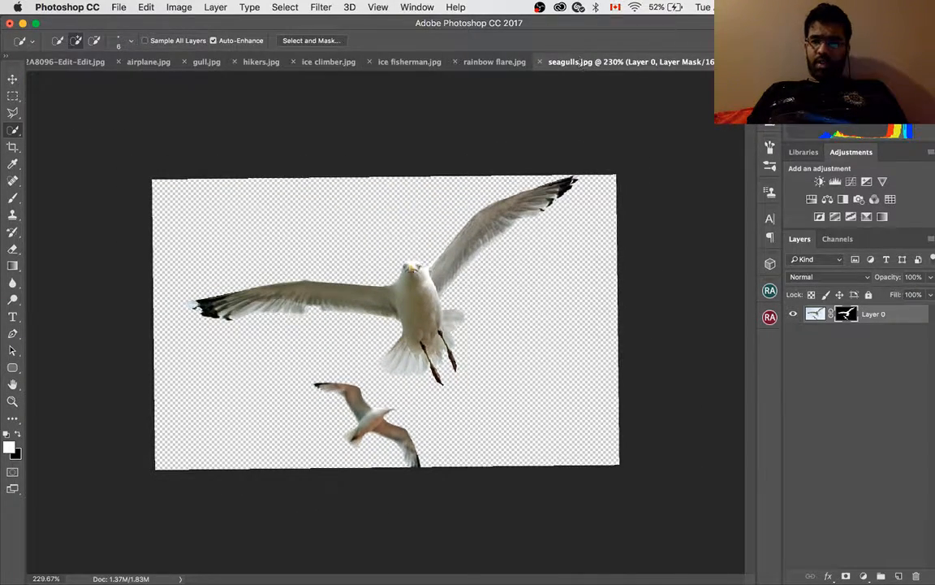
Switch to skydiving.jpg and select the skydiver's arms, helmet, body and legs with the size 6 Quick Selection brush
left_click(749, 63)
left_click(795, 187)
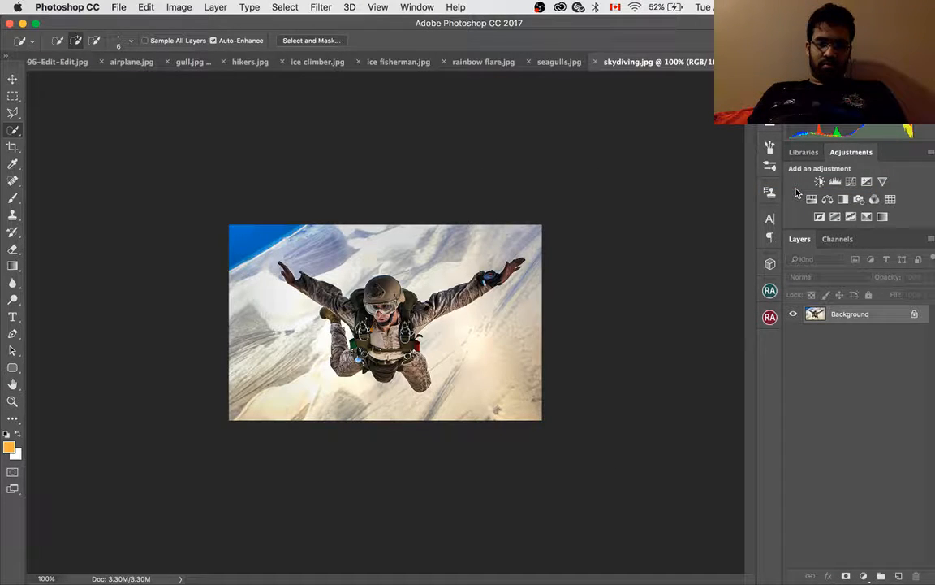
key("super+plus")
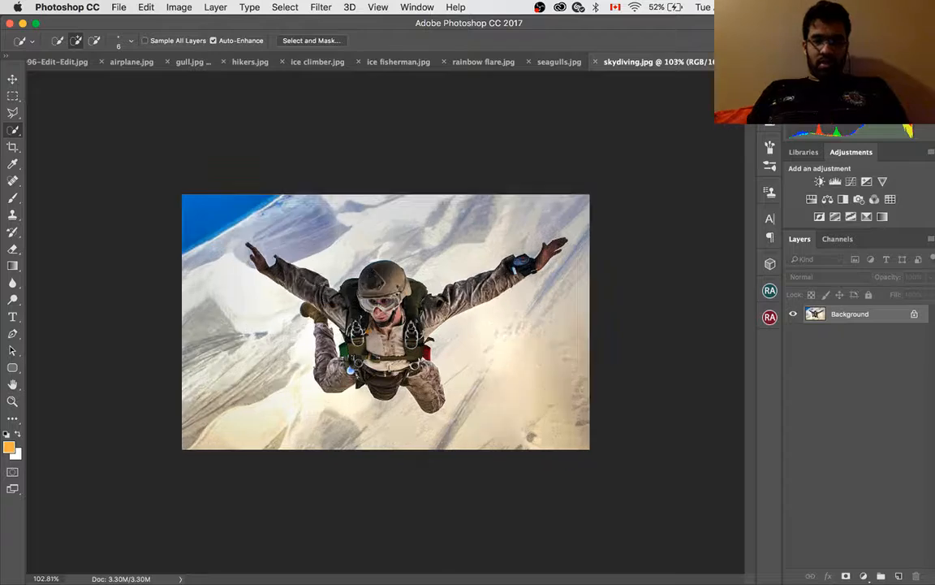
key("super+plus")
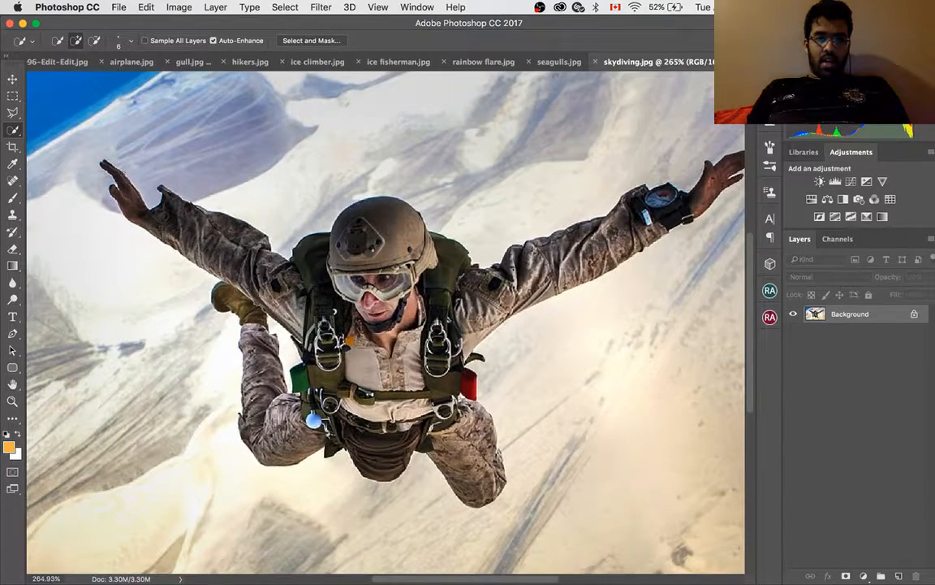
mouse_move(126, 179)
left_mouse_down()
mouse_move(131, 192)
mouse_move(315, 275)
mouse_move(327, 266)
left_mouse_up()
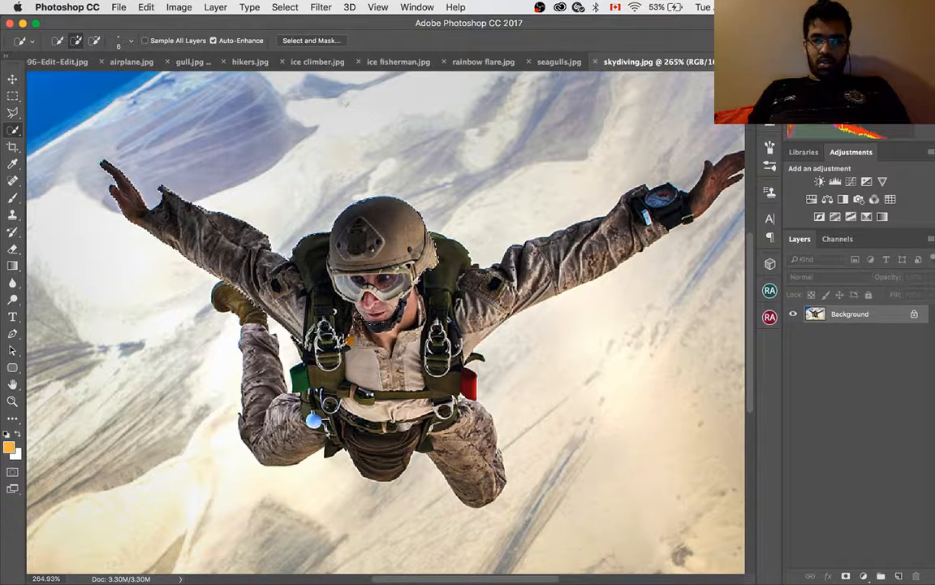
left_click_drag(716, 180, 685, 212)
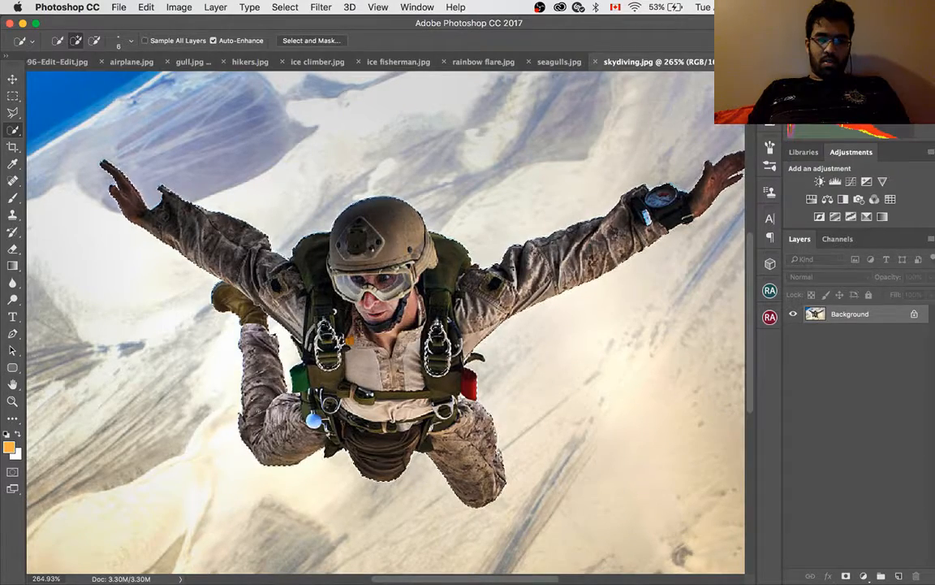
Check the skydiver's selection edges and add a layer mask from the selection to isolate the skydiver on transparency
scroll(296, 313, "up", 3)
scroll(357, 280, "up", 2)
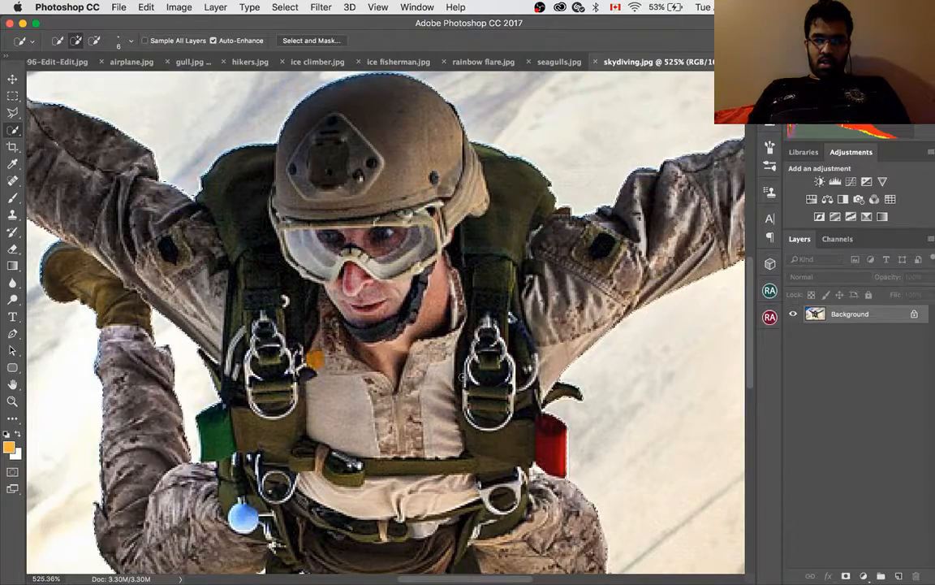
scroll(552, 443, "down", 3)
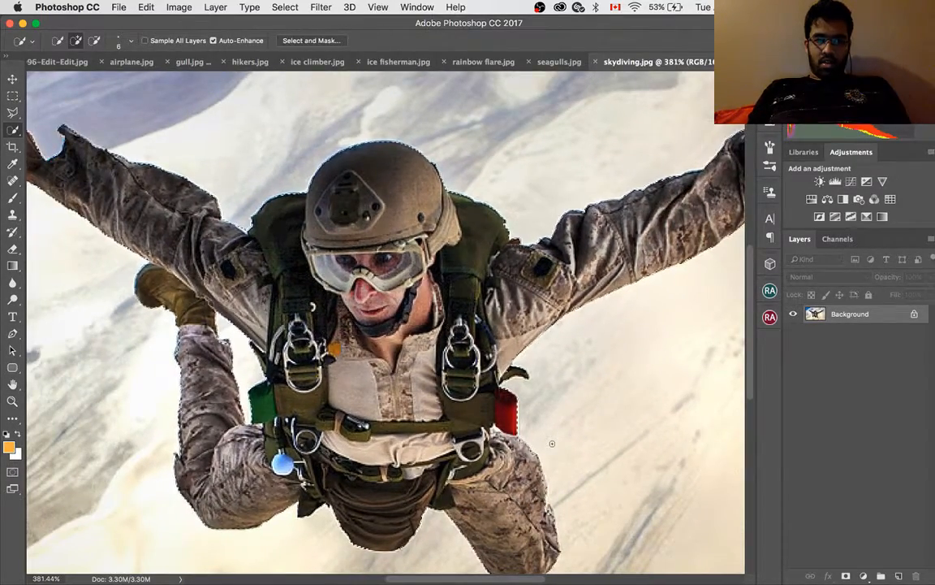
scroll(552, 443, "down", 2)
scroll(553, 443, "down", 1)
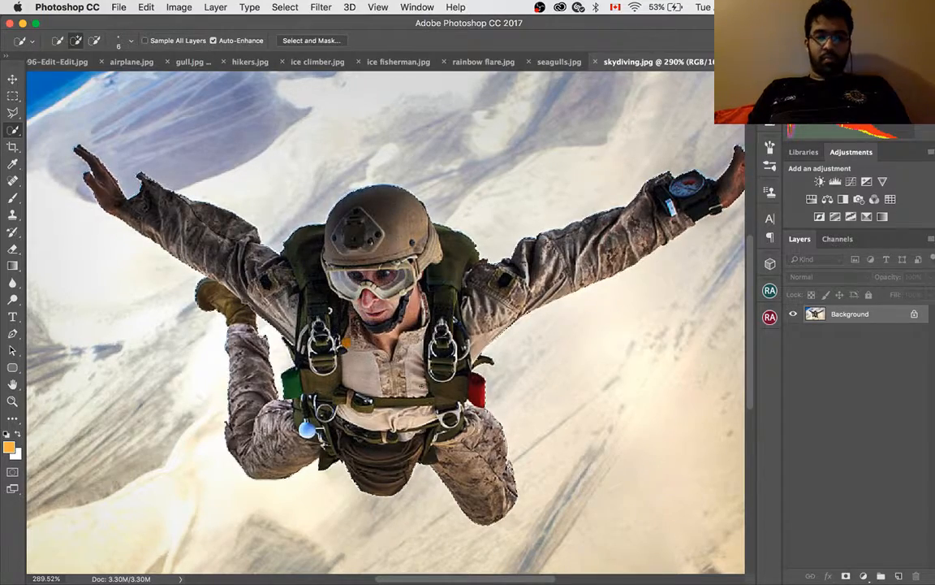
scroll(390, 308, "up", 3)
scroll(385, 322, "down", 4)
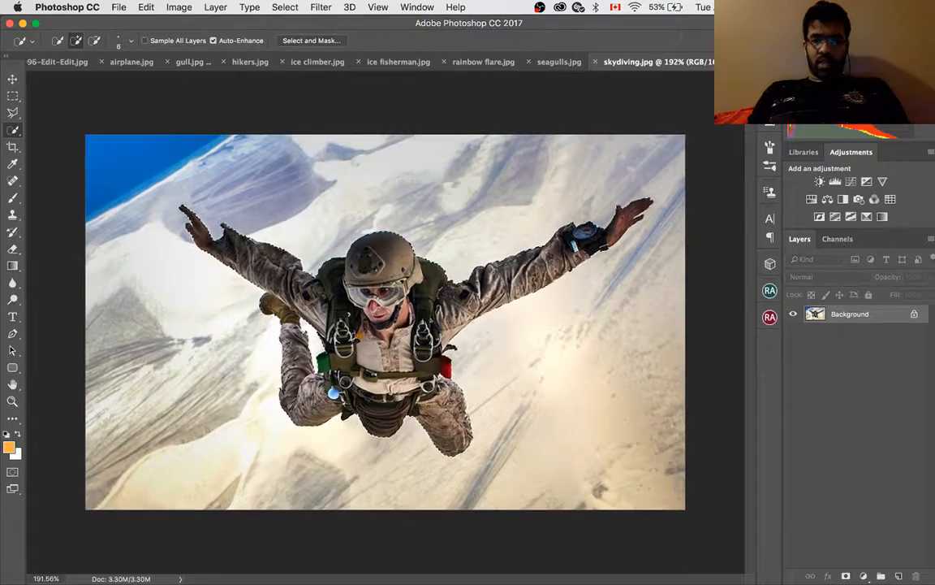
scroll(394, 260, "up", 2)
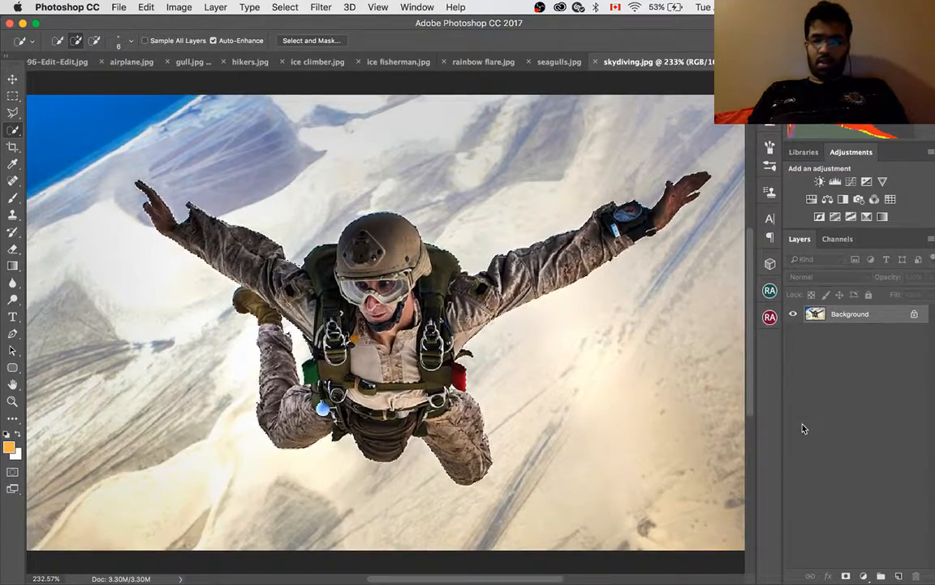
left_click(848, 575)
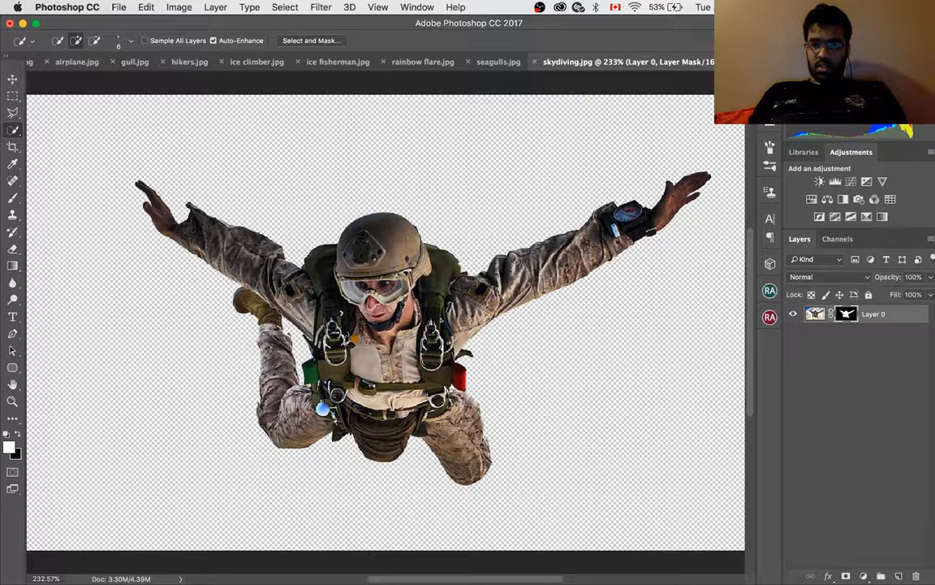
Refine the skydiver's layer mask in Select and Mask with Shift Edge at +100%
right_click(844, 315)
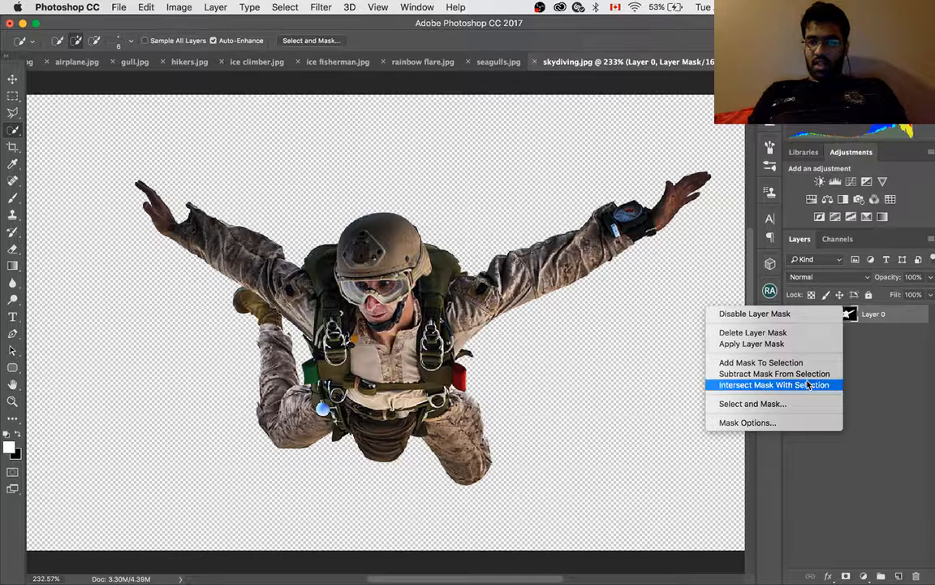
left_click(798, 403)
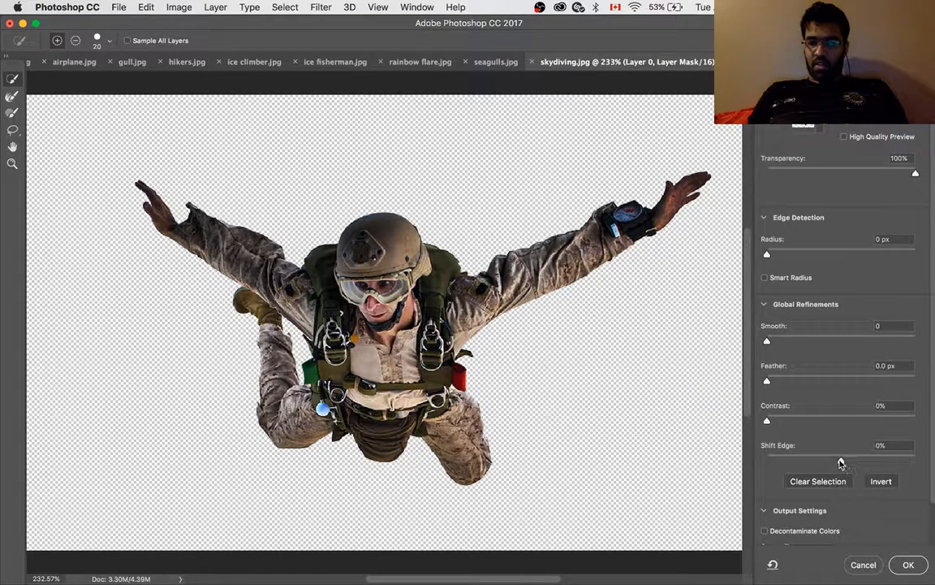
left_click_drag(840, 463, 933, 461)
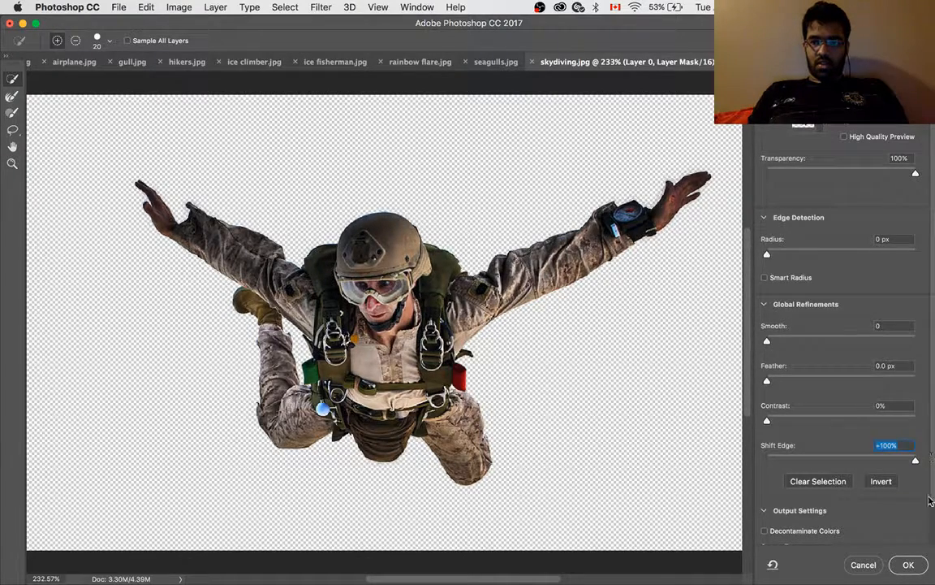
left_click(909, 564)
scroll(321, 208, "down", 5)
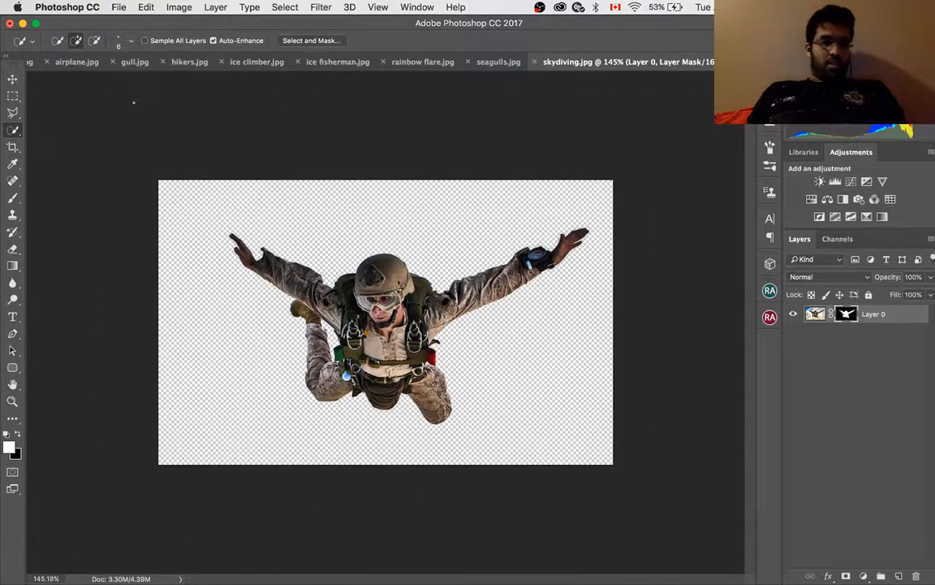
Switch to the _N2A8096-Edit-Edit.jpg document
left_click(72, 65)
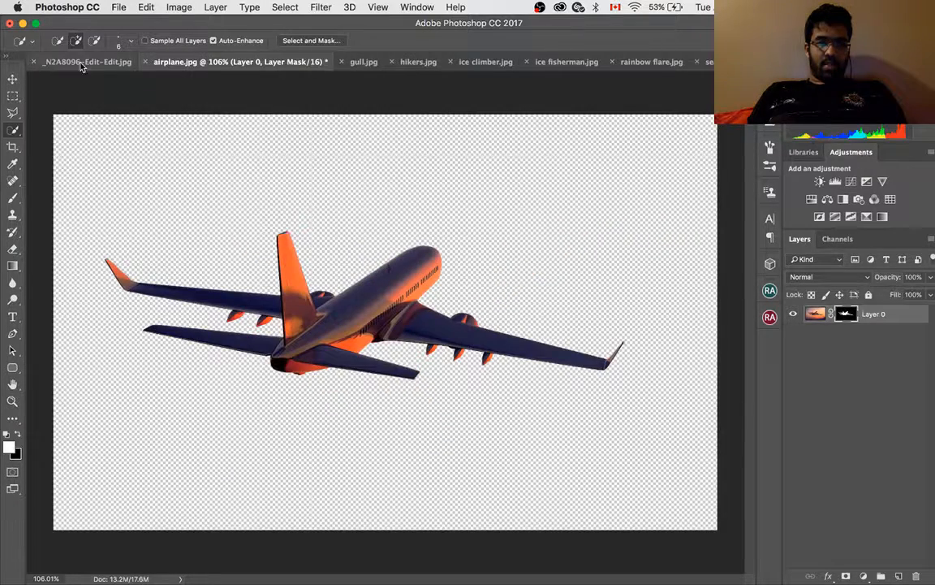
left_click(82, 64)
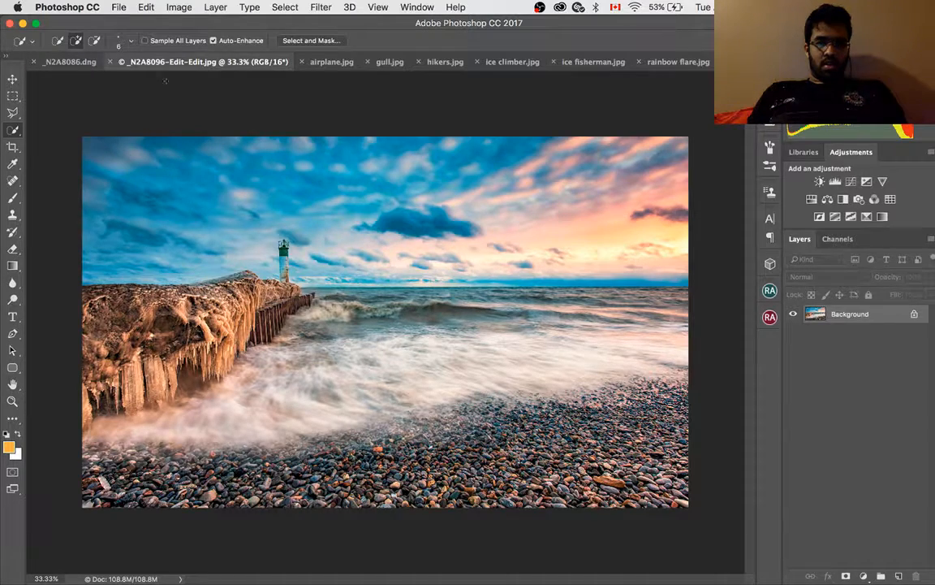
left_click(113, 62)
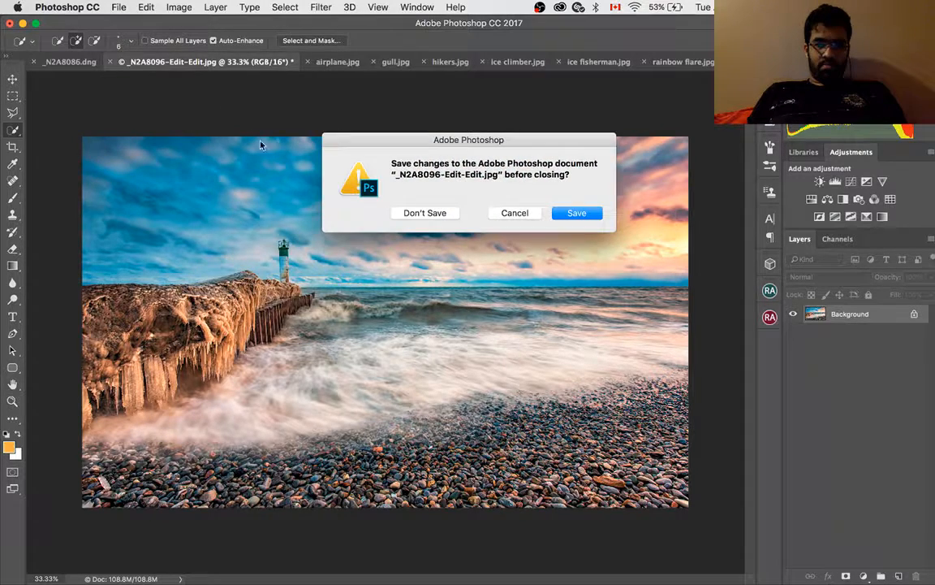
left_click(573, 213)
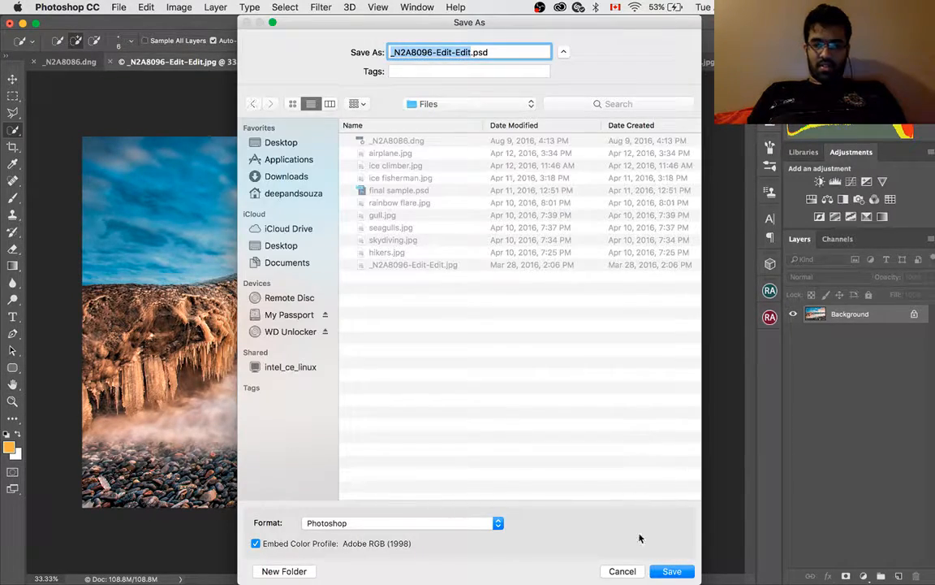
left_click(622, 571)
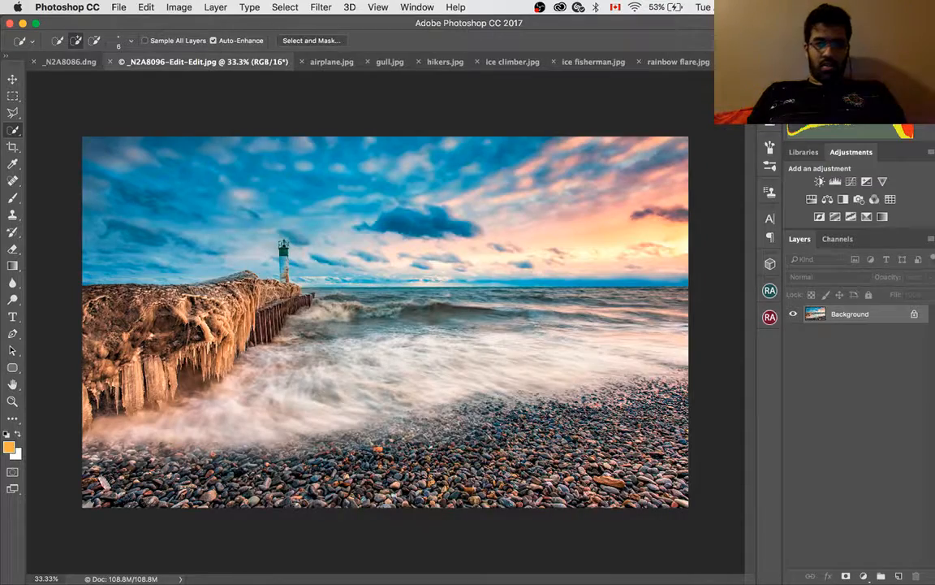
Close _N2A8096-Edit-Edit.jpg without saving its changes
left_click(113, 62)
left_click(424, 212)
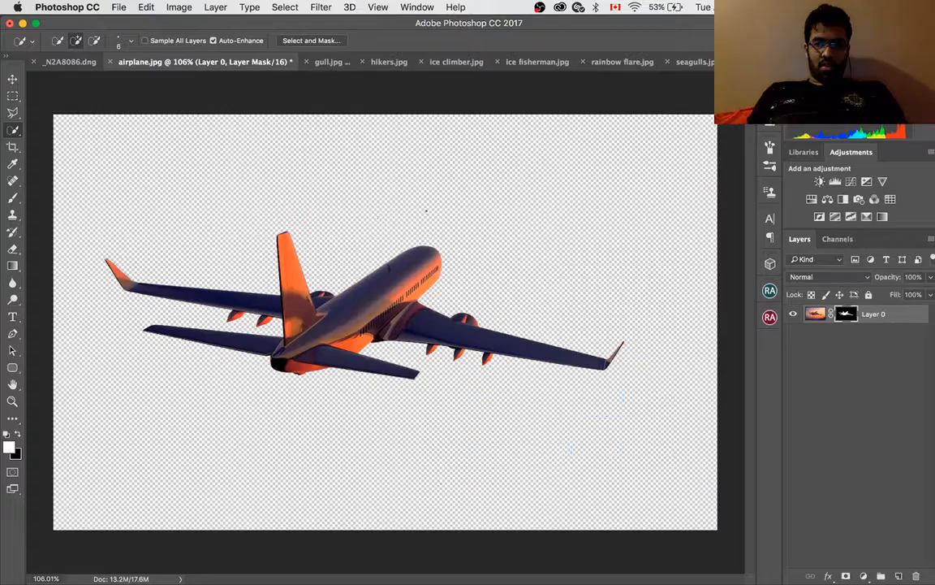
Switch to _N2A8086.dng and select the lighthouse from its lantern railing to its base with the size 6 Quick Selection brush
left_click(61, 61)
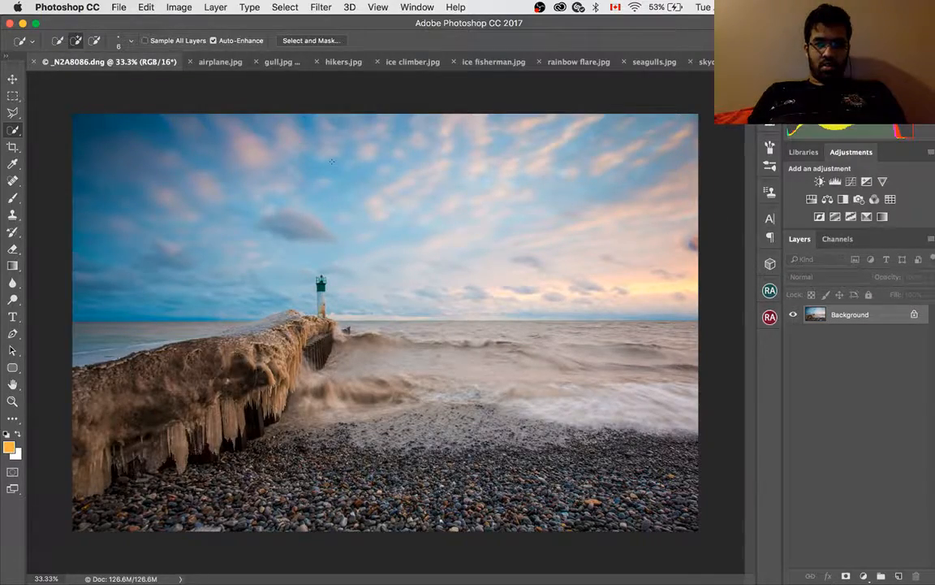
scroll(328, 261, "up", 9)
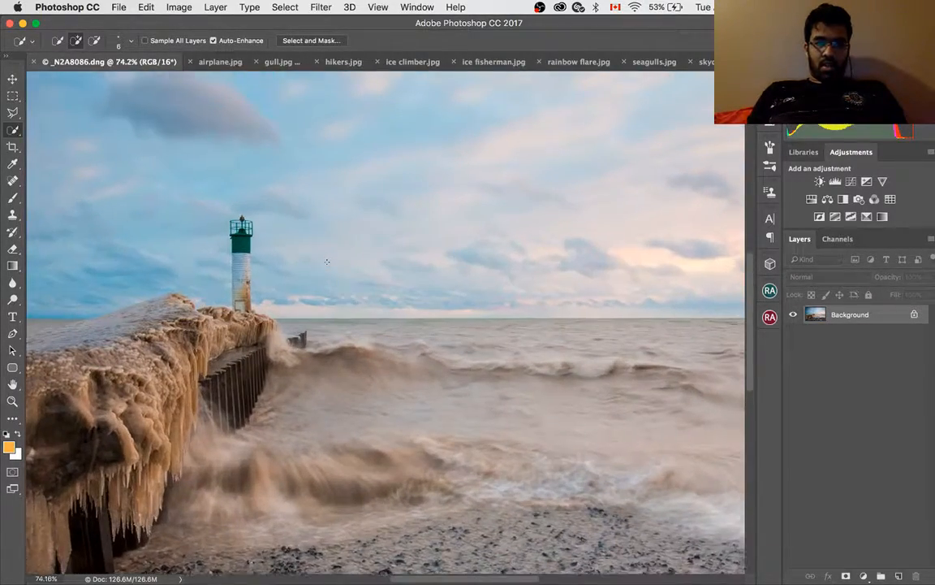
scroll(326, 254, "up", 6)
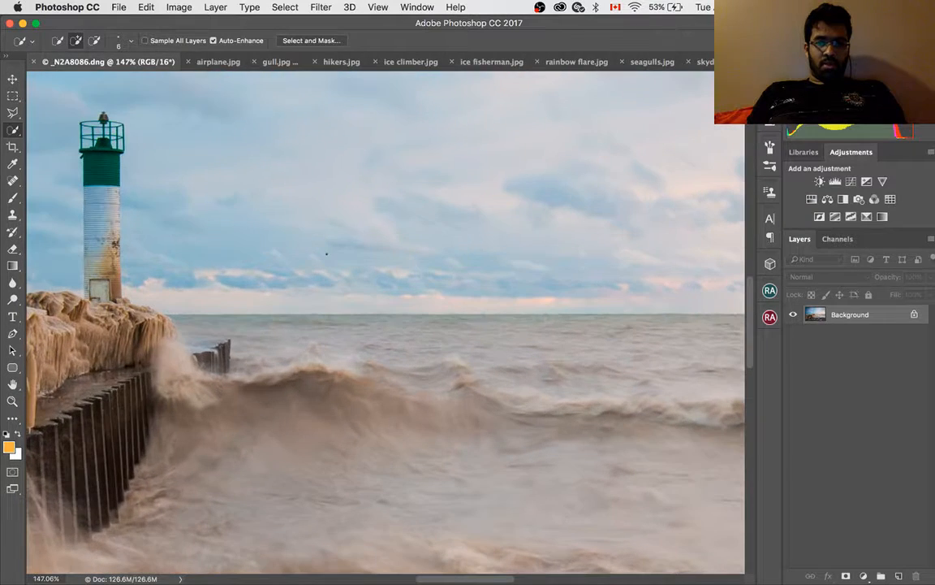
mouse_move(280, 259)
left_mouse_down()
mouse_move(391, 297)
mouse_move(445, 365)
left_mouse_up()
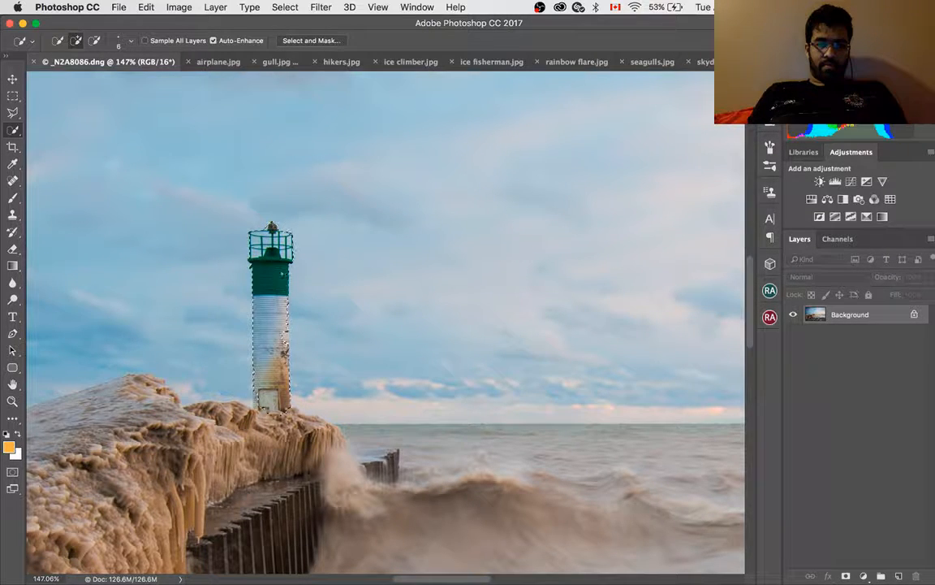
scroll(393, 324, "up", 5)
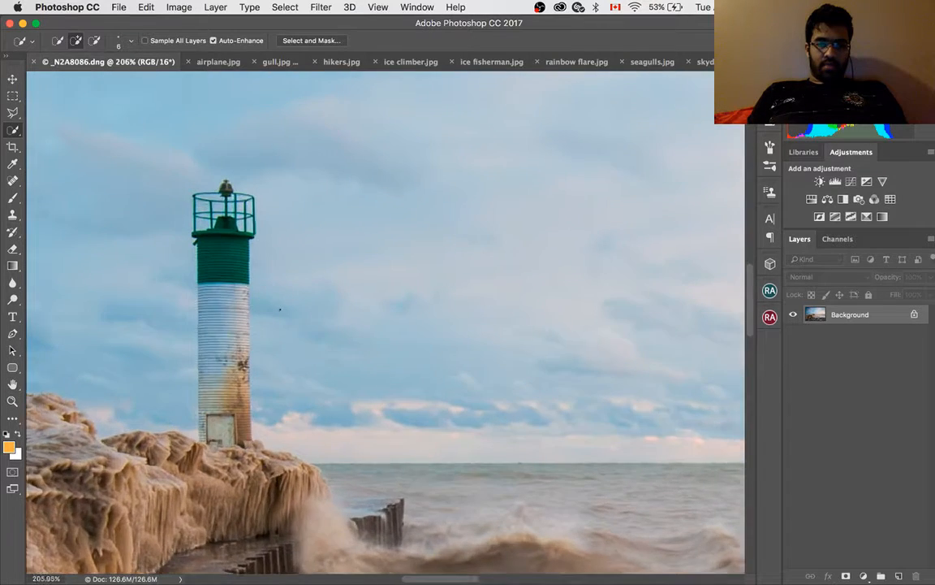
mouse_move(159, 340)
left_mouse_down()
mouse_move(216, 345)
mouse_move(233, 336)
mouse_move(234, 315)
mouse_move(242, 456)
left_mouse_up()
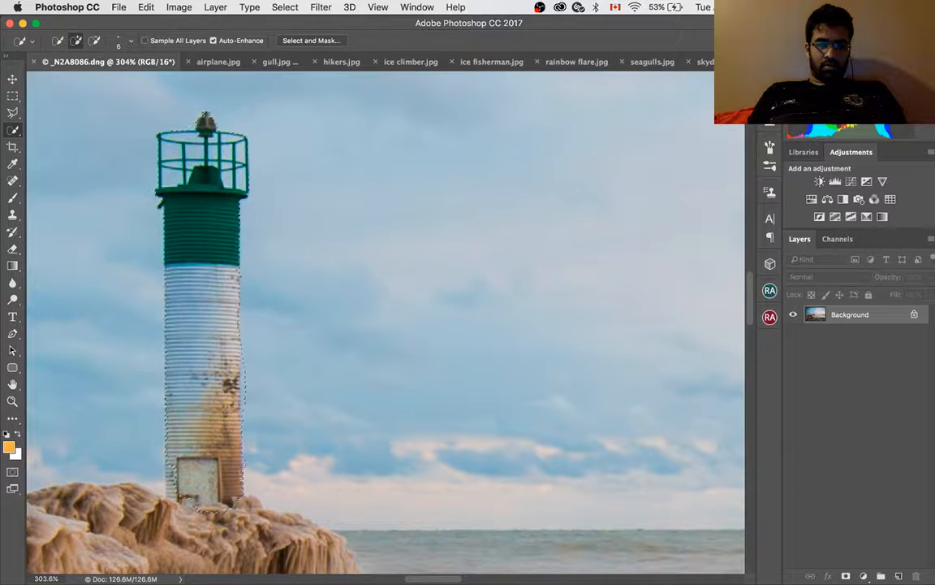
Add the lighthouse's lower edge and door base to the selection and subtract the icy rock around its foot
left_click_drag(162, 492, 145, 451)
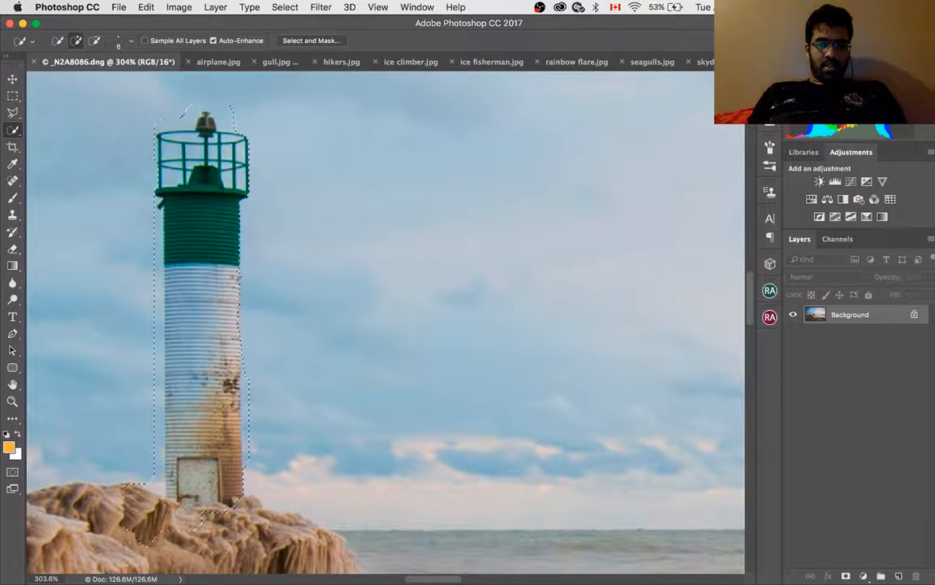
left_click_drag(205, 504, 211, 505)
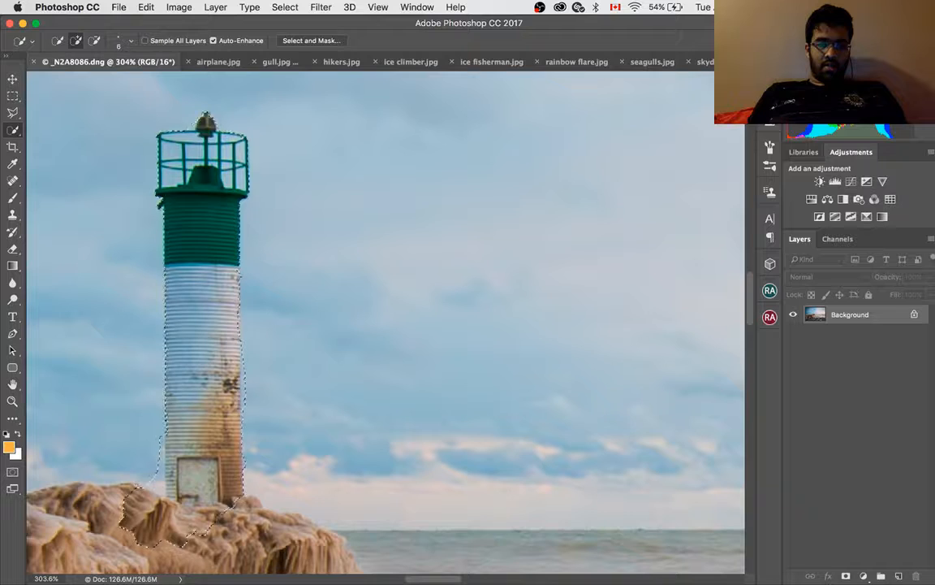
key("alt")
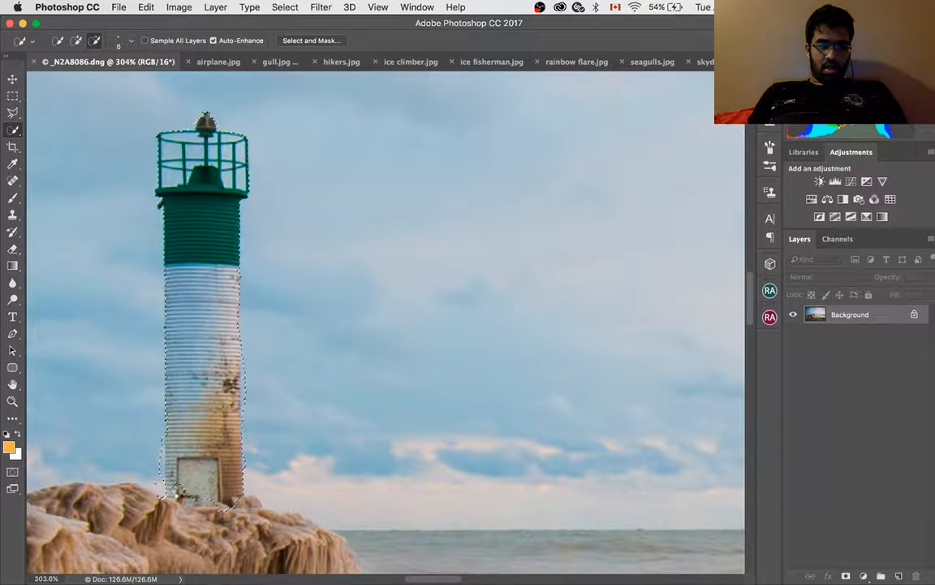
left_click(181, 490, "alt")
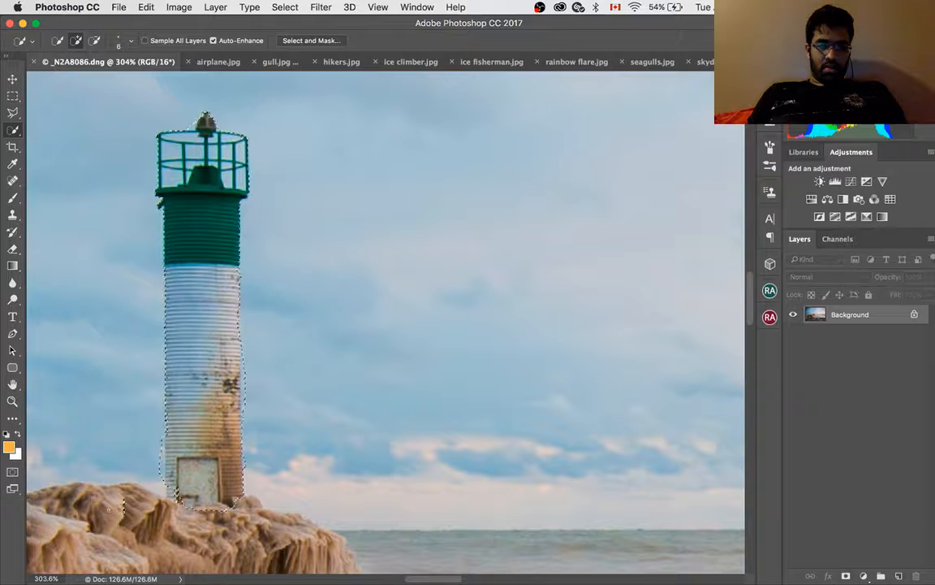
key("alt")
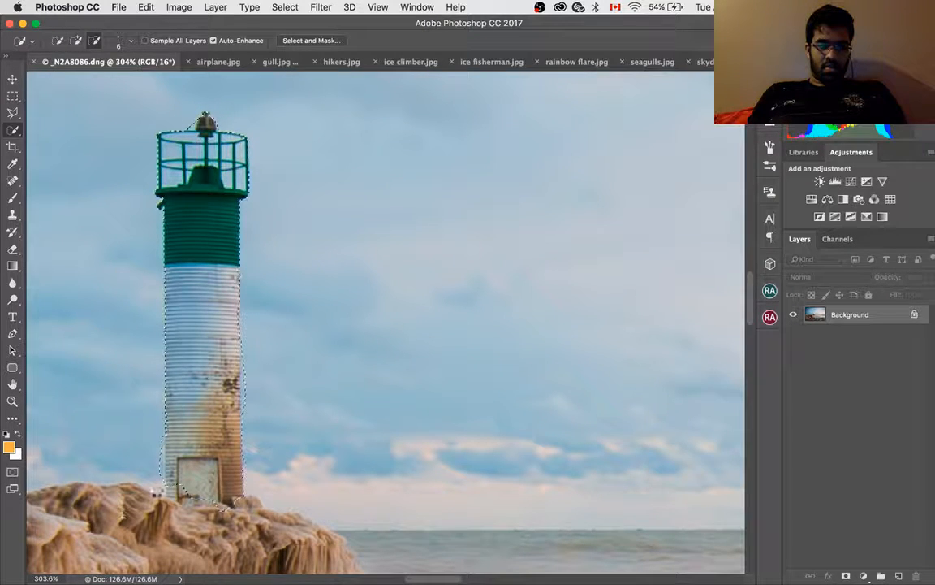
left_click(177, 494)
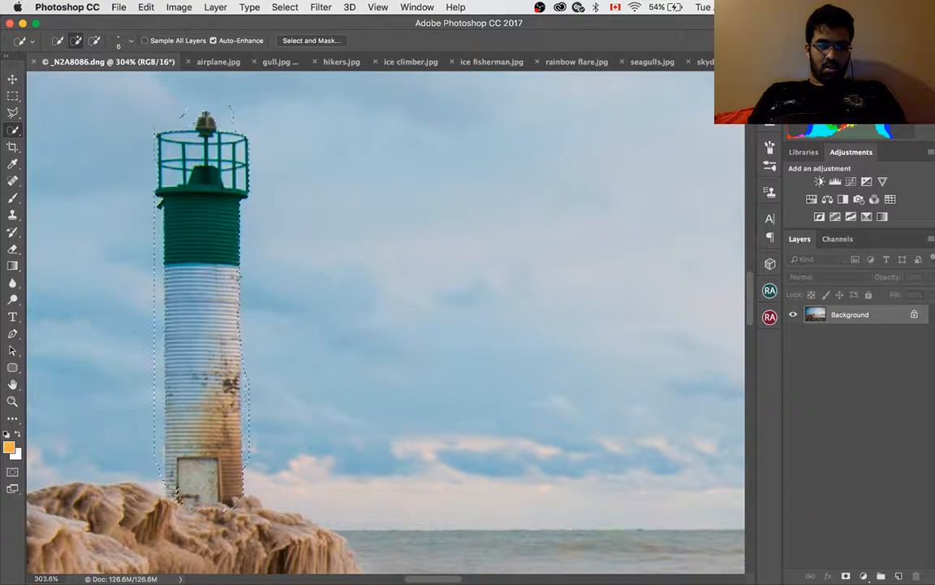
key("alt")
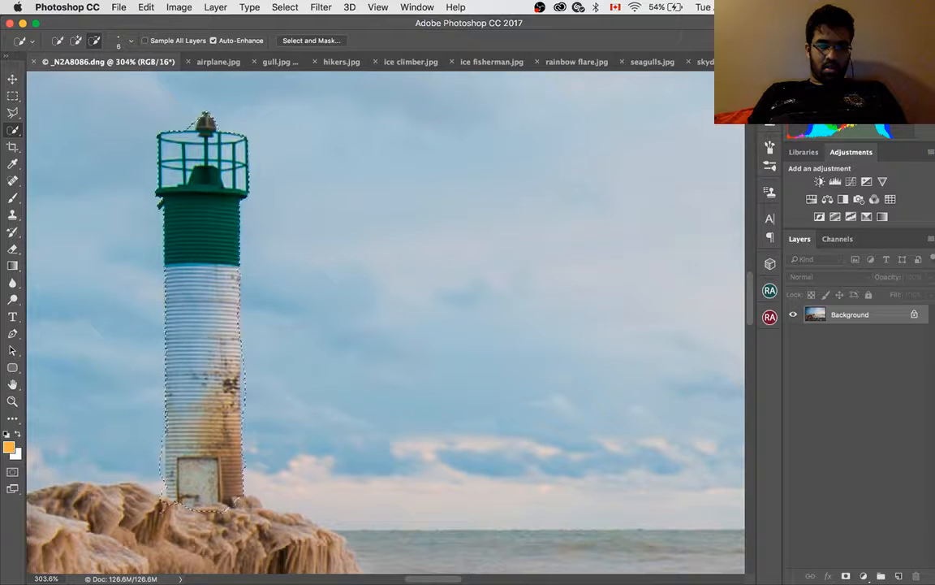
left_click(161, 509, "alt")
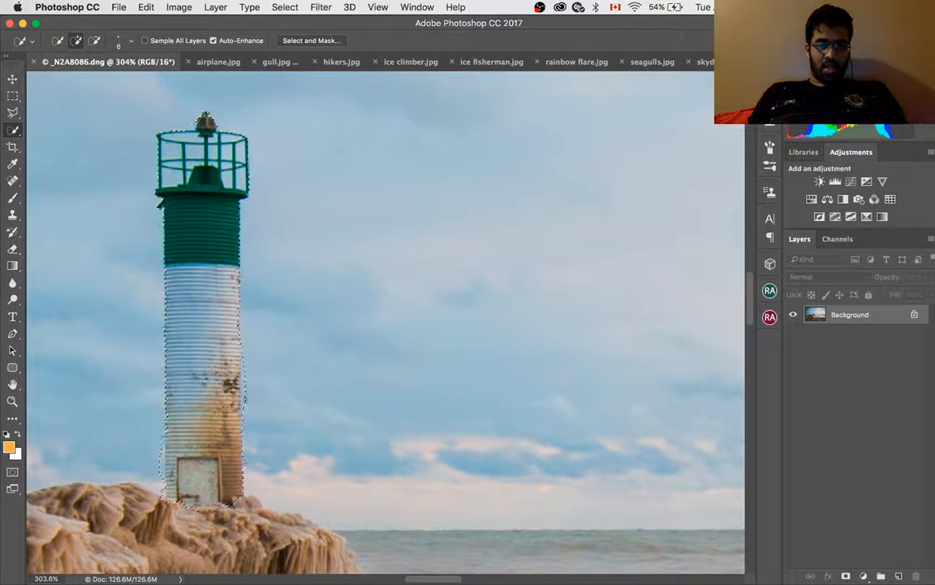
Patch the selected lighthouse with the nearby sky, using the Patch tool in Normal mode with Source and diffusion 5
scroll(238, 294, "down", 2)
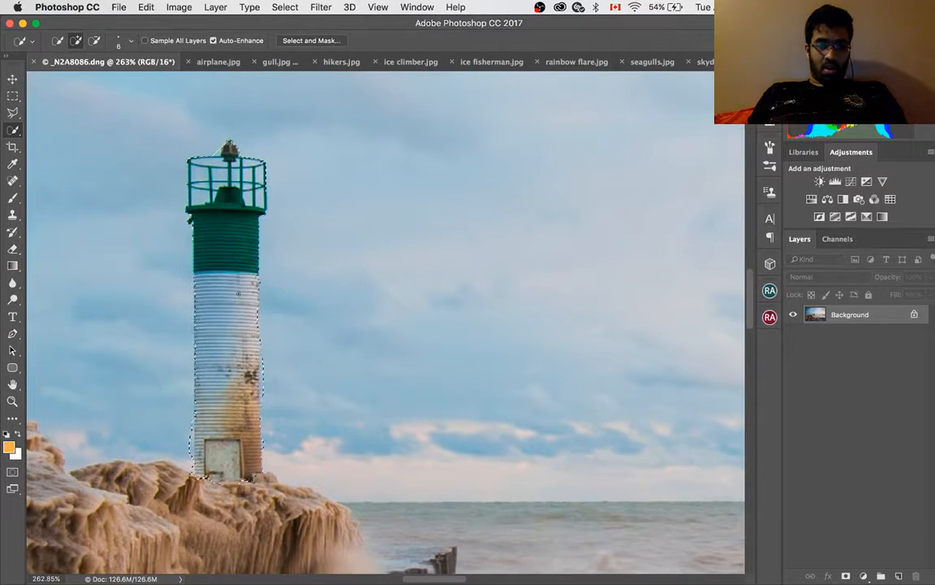
scroll(232, 150, "down", 2)
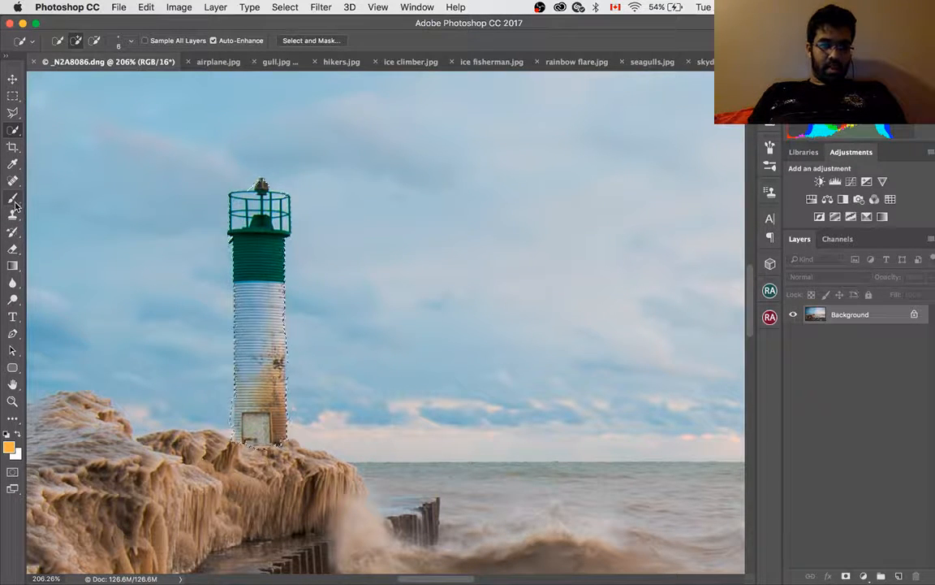
left_click(14, 181)
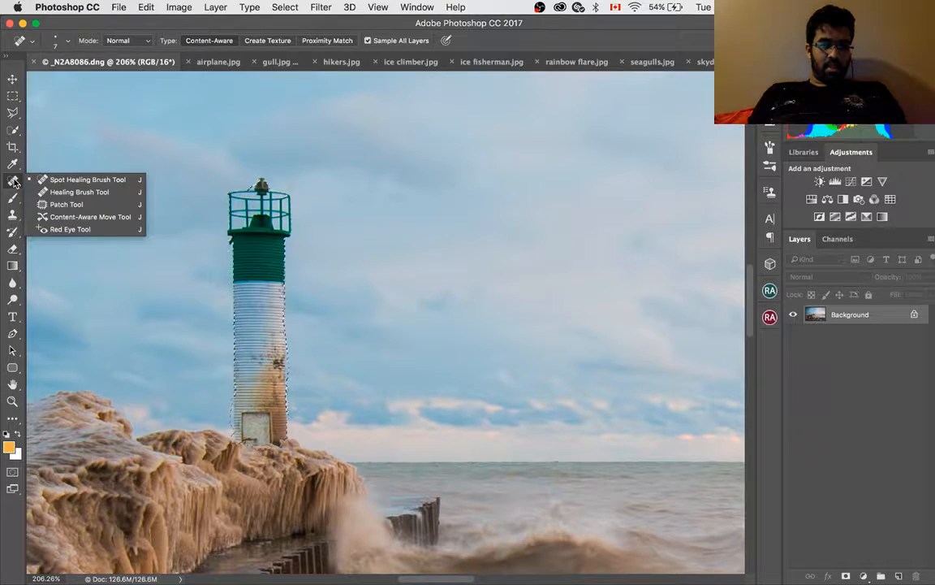
left_click(67, 204)
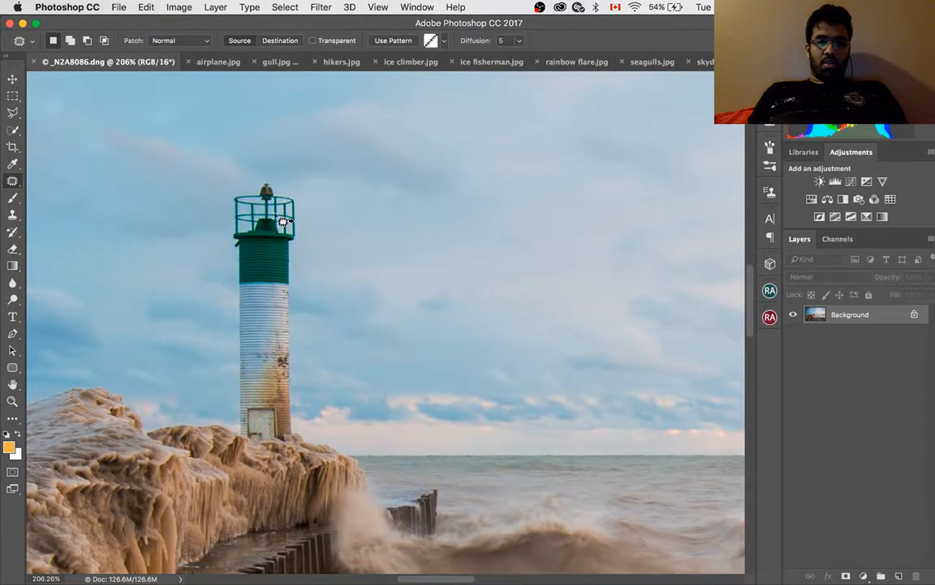
scroll(282, 221, "down", 10)
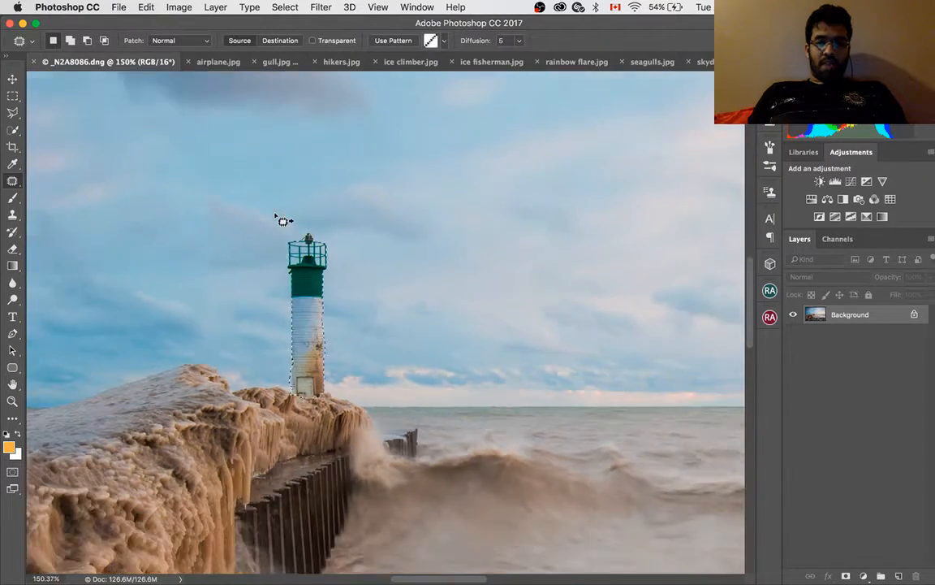
scroll(280, 217, "down", 4)
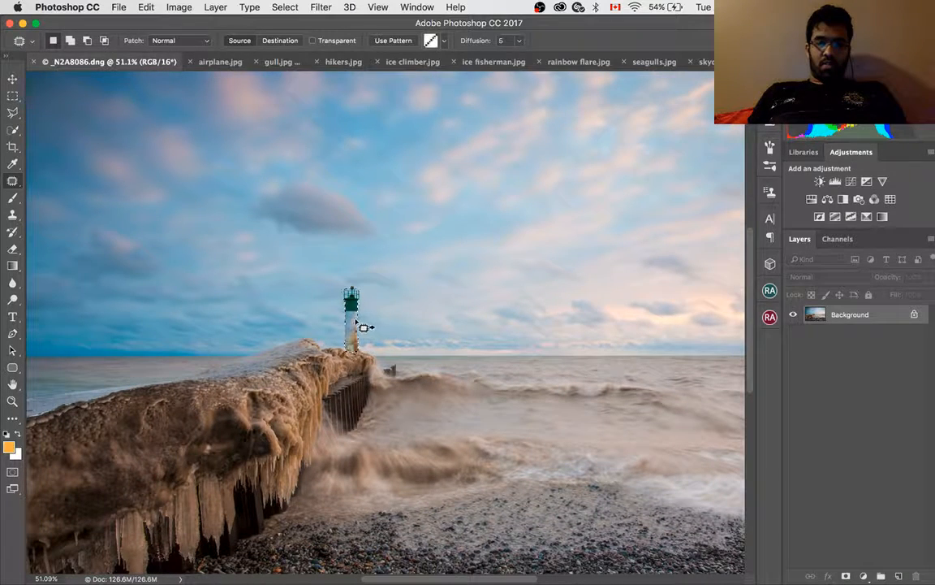
left_click_drag(339, 311, 274, 278)
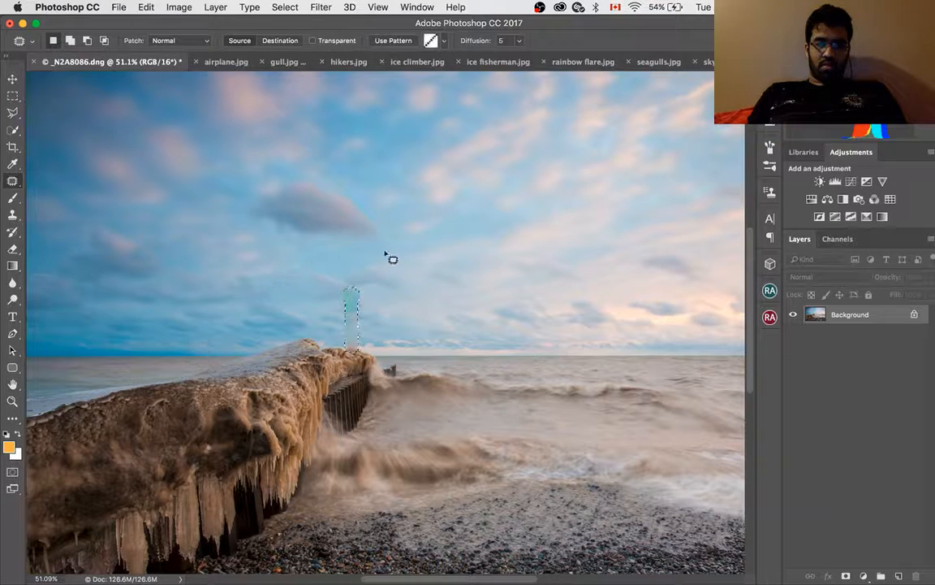
scroll(367, 306, "up", 5)
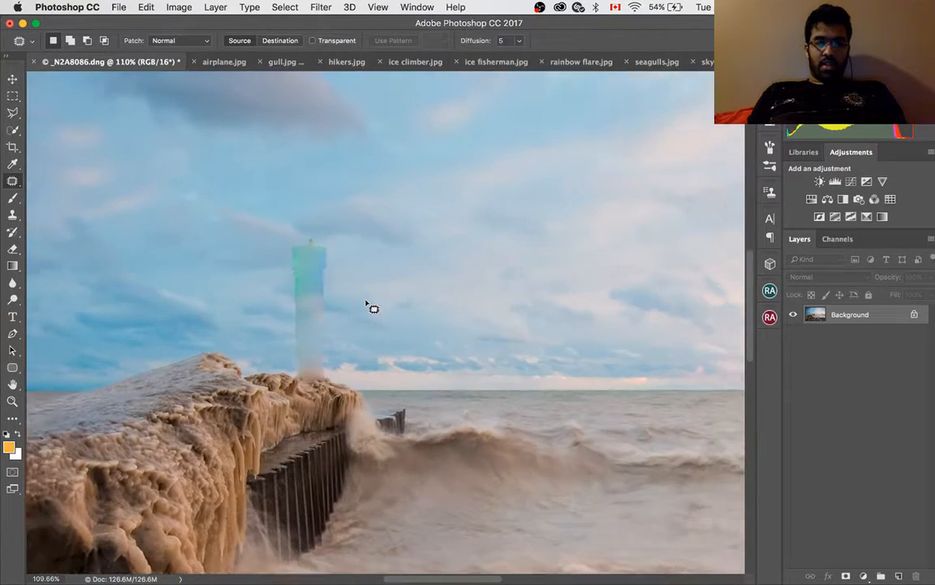
scroll(338, 355, "up", 3)
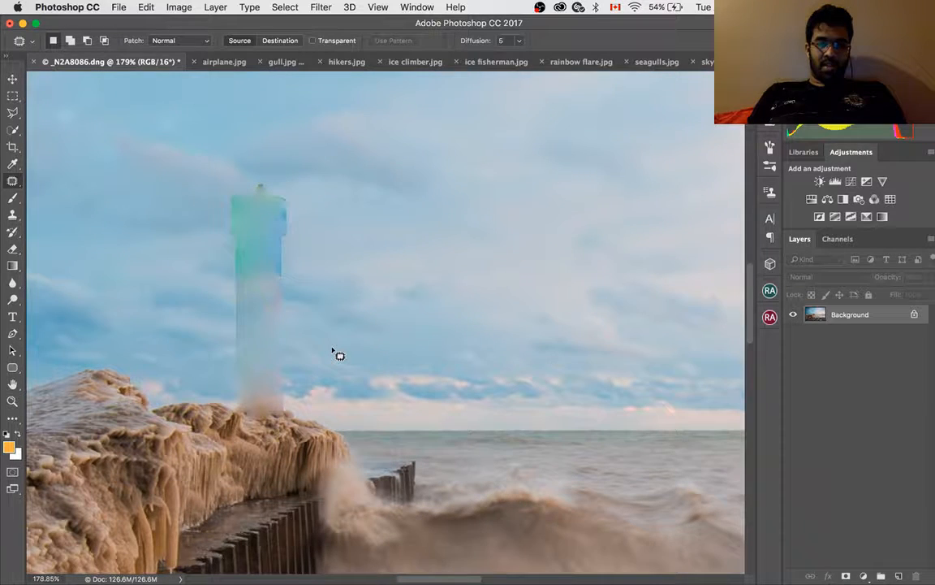
scroll(338, 354, "left", 3)
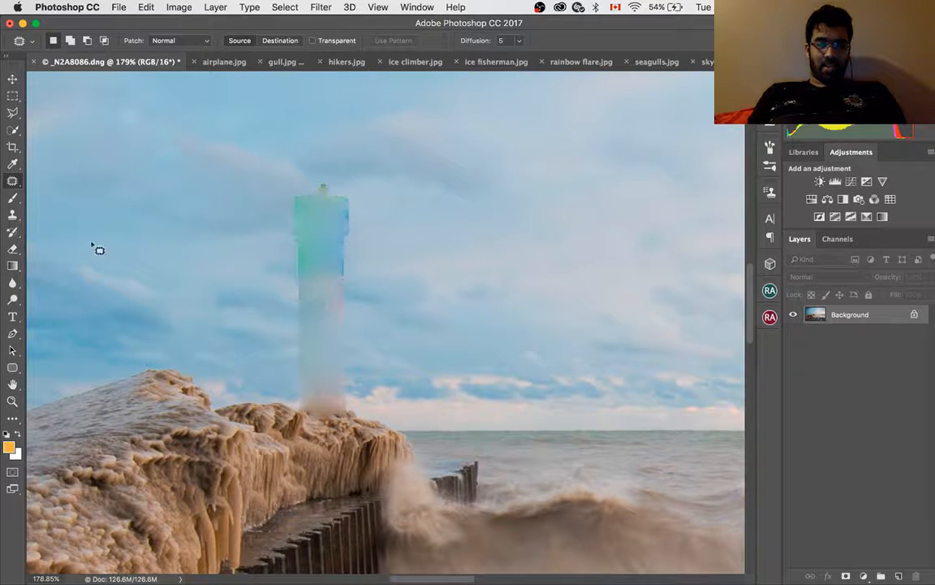
left_click(13, 183)
left_click(75, 192)
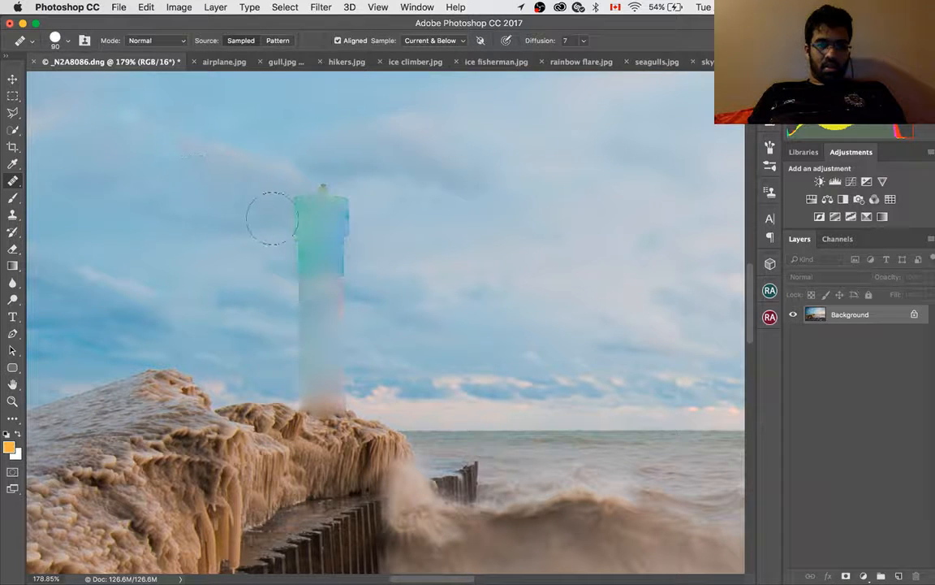
left_click(301, 217)
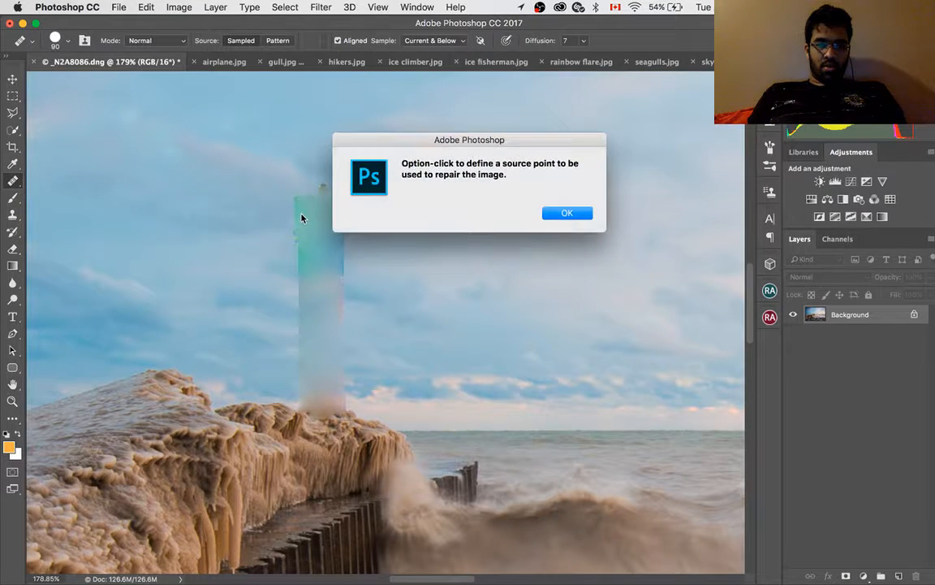
left_click(565, 213)
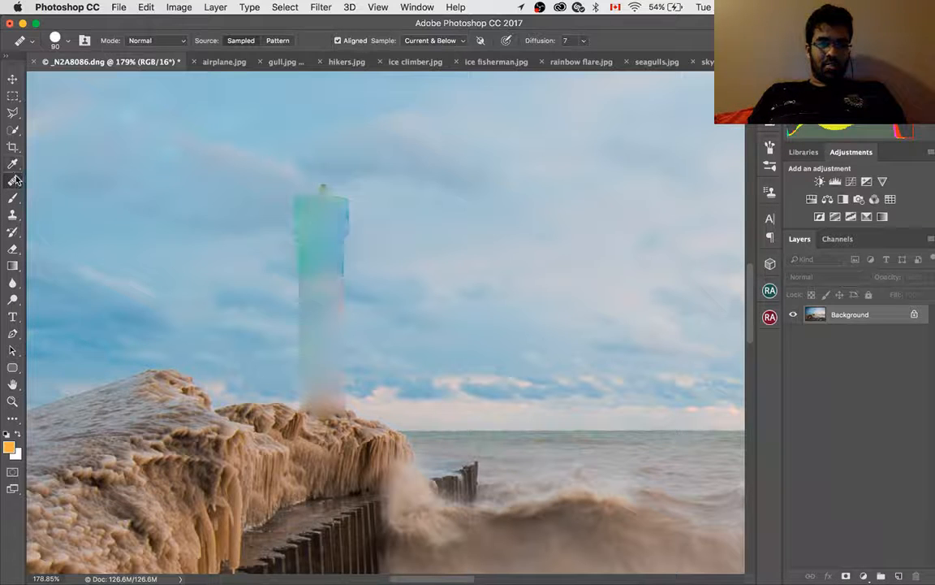
Remove the tinted lighthouse ghost from the sky with a size 40 Spot Healing Brush, from its top down to near the horizon clouds
left_click(14, 184)
left_click(73, 162)
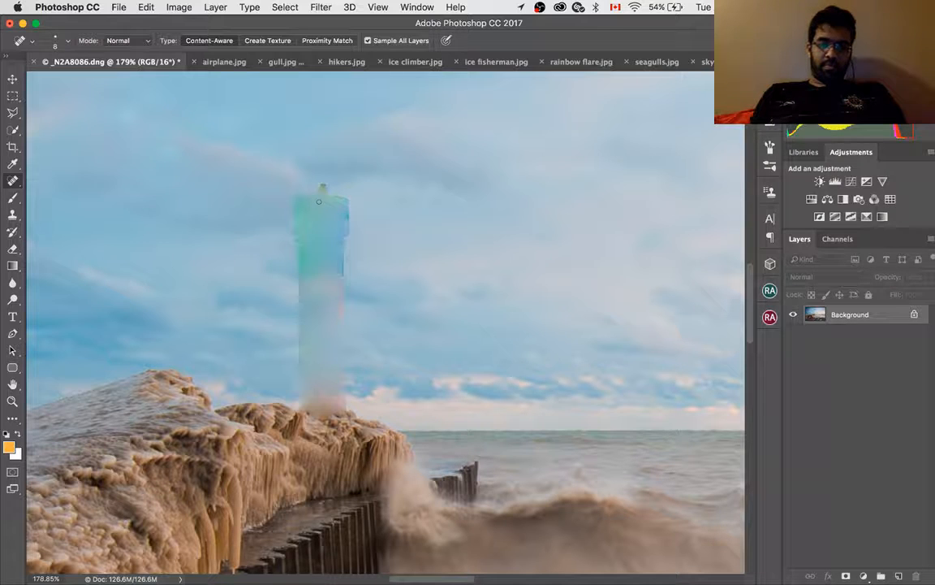
key("bracketright")
key("bracketright")
key("bracketright")
key("bracketright")
key("bracketright")
key("bracketright")
key("bracketright")
key("bracketright")
mouse_move(319, 201)
left_mouse_down()
mouse_move(371, 165)
mouse_move(308, 216)
mouse_move(318, 217)
mouse_move(329, 261)
mouse_move(318, 243)
mouse_move(356, 236)
mouse_move(324, 300)
mouse_move(291, 308)
mouse_move(324, 299)
mouse_move(308, 318)
mouse_move(323, 329)
mouse_move(323, 351)
mouse_move(350, 343)
mouse_move(321, 339)
left_mouse_up()
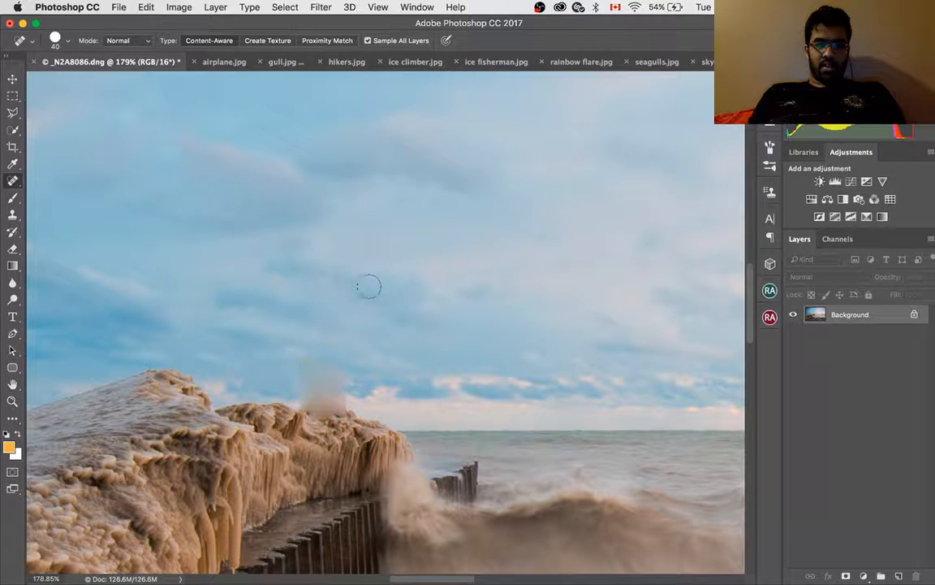
Heal the remaining blurry smudge where the lighthouse base met the icy rocks with the Spot Healing Brush
scroll(331, 285, "down", 5)
mouse_move(328, 278)
left_mouse_down()
mouse_move(302, 272)
mouse_move(339, 292)
mouse_move(302, 299)
mouse_move(305, 310)
mouse_move(338, 290)
mouse_move(350, 297)
mouse_move(312, 293)
mouse_move(370, 293)
mouse_move(307, 297)
mouse_move(367, 301)
left_mouse_up()
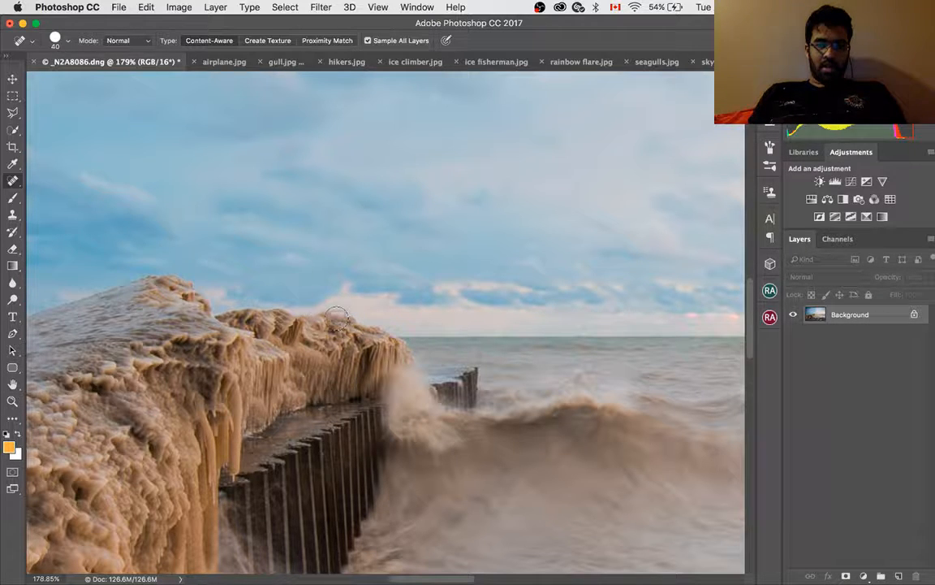
scroll(348, 355, "down", 10)
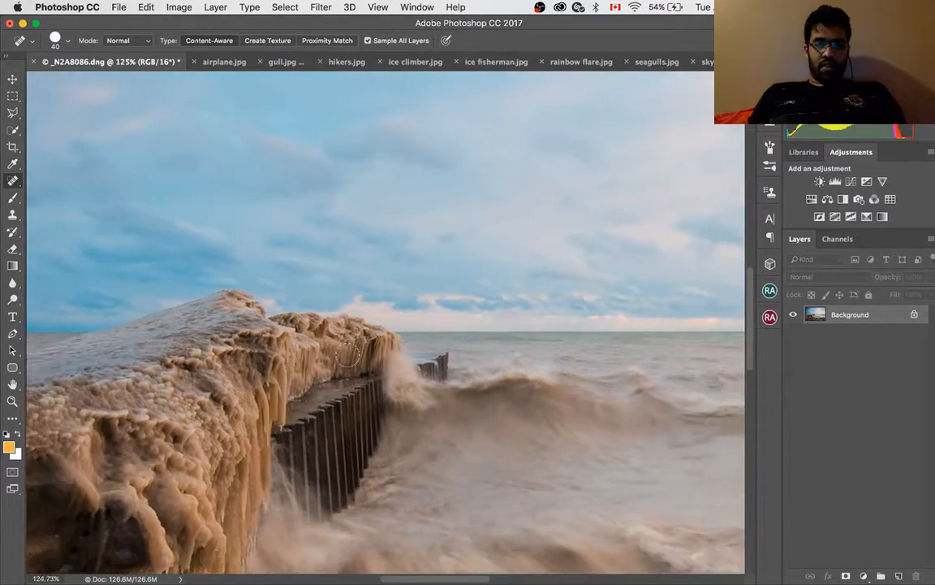
Look over the seascape photo in _N2A8086.dng from edge to edge for remaining blemishes
scroll(348, 355, "down", 5)
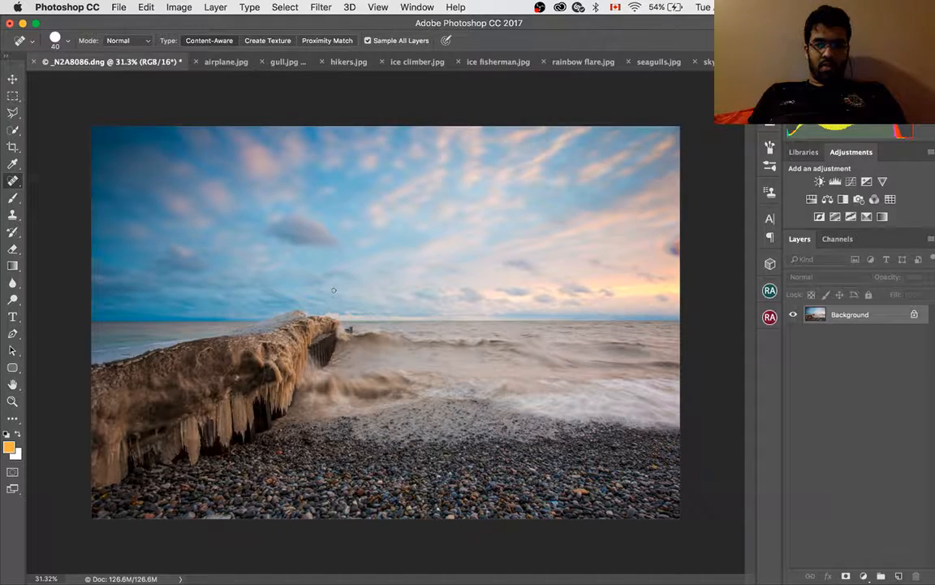
scroll(333, 290, "up", 5)
scroll(333, 290, "left", 10)
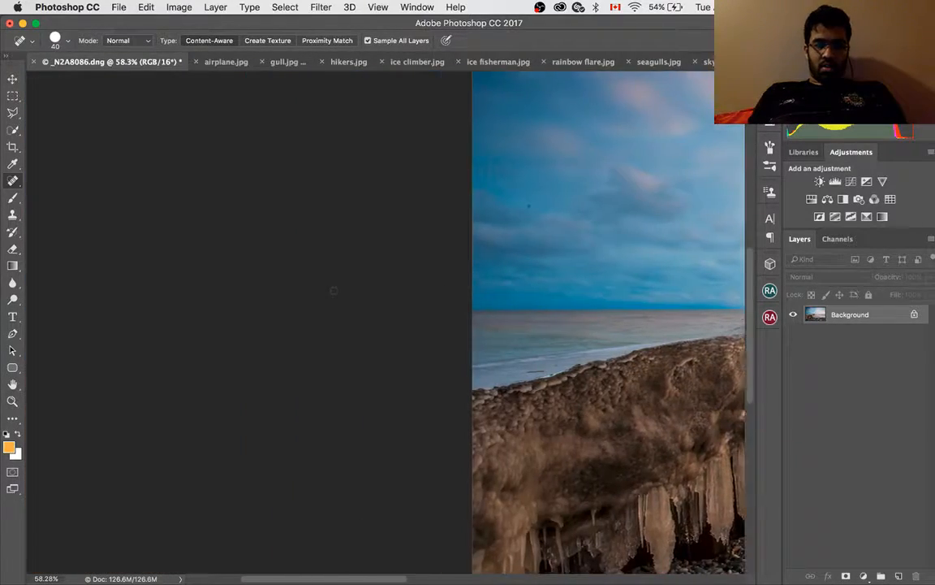
scroll(333, 290, "right", 10)
scroll(375, 241, "down", 1)
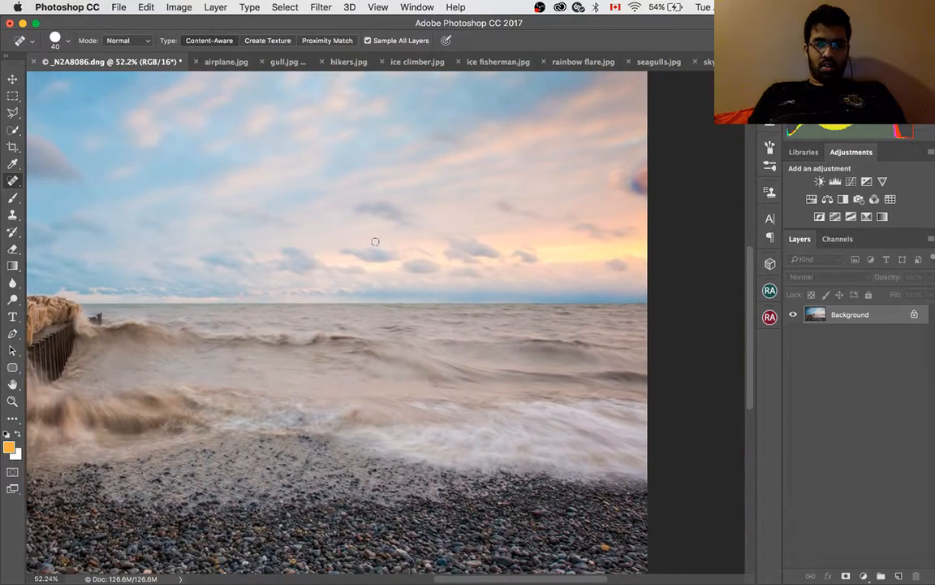
scroll(375, 241, "down", 4)
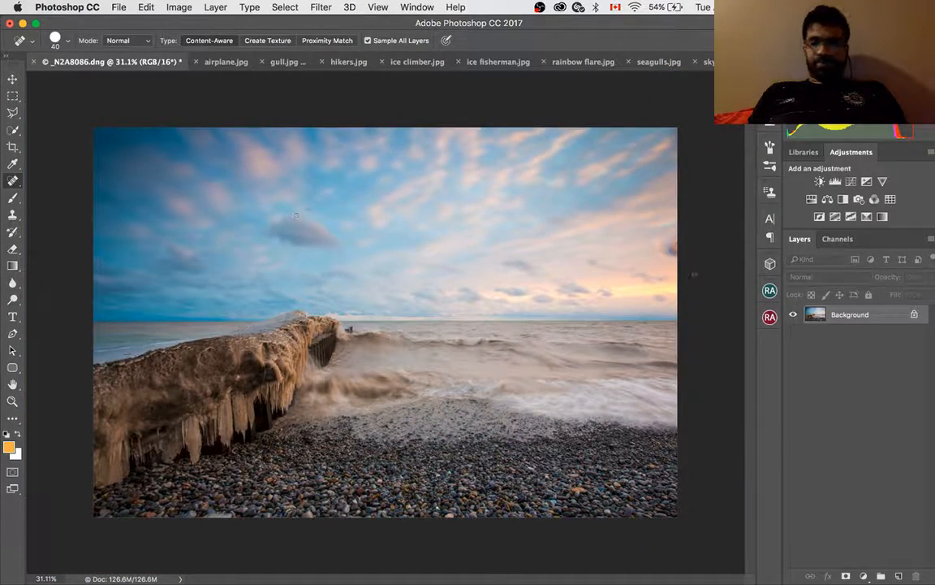
Copy the masked airplane from airplane.jpg into the sky of _N2A8086.dng with the Move tool
left_click(225, 67)
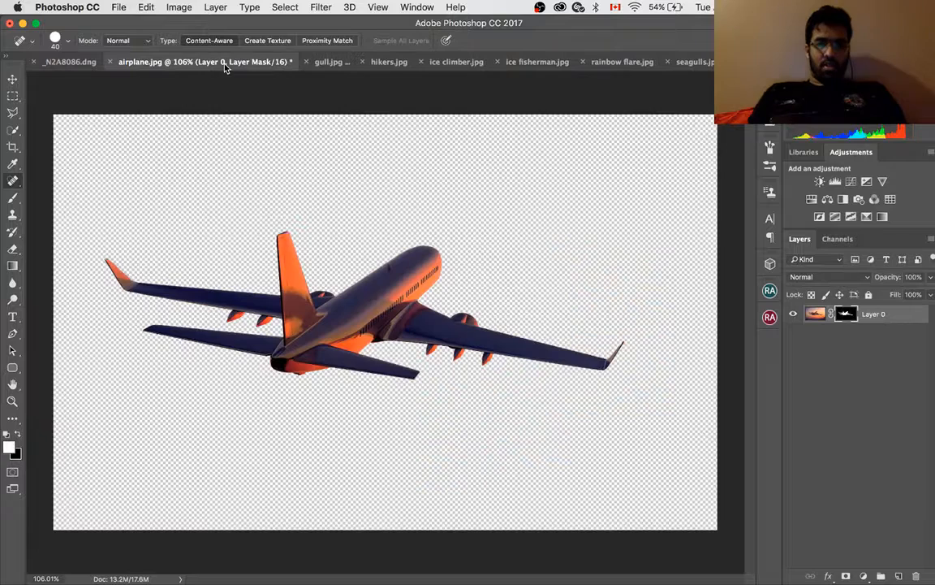
left_click(12, 79)
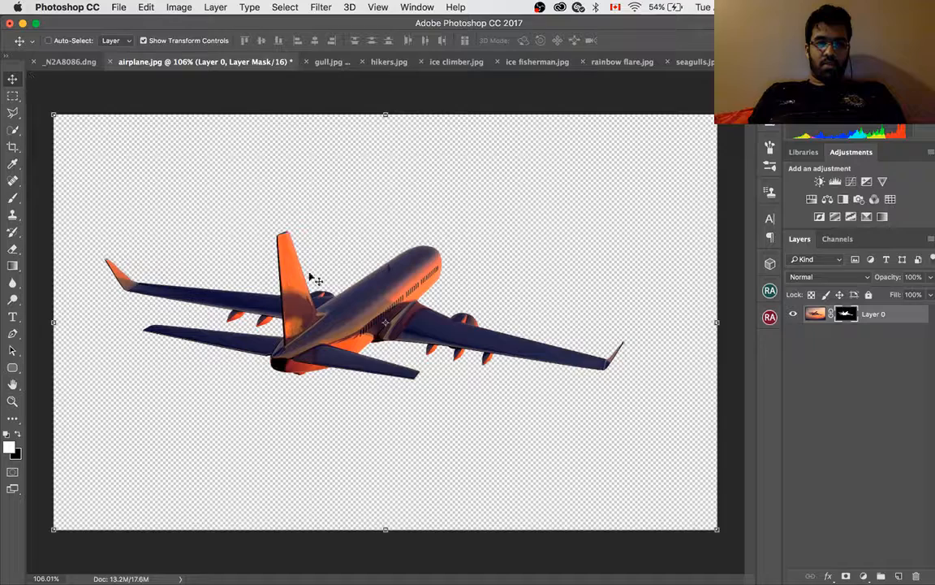
left_click_drag(324, 273, 130, 92)
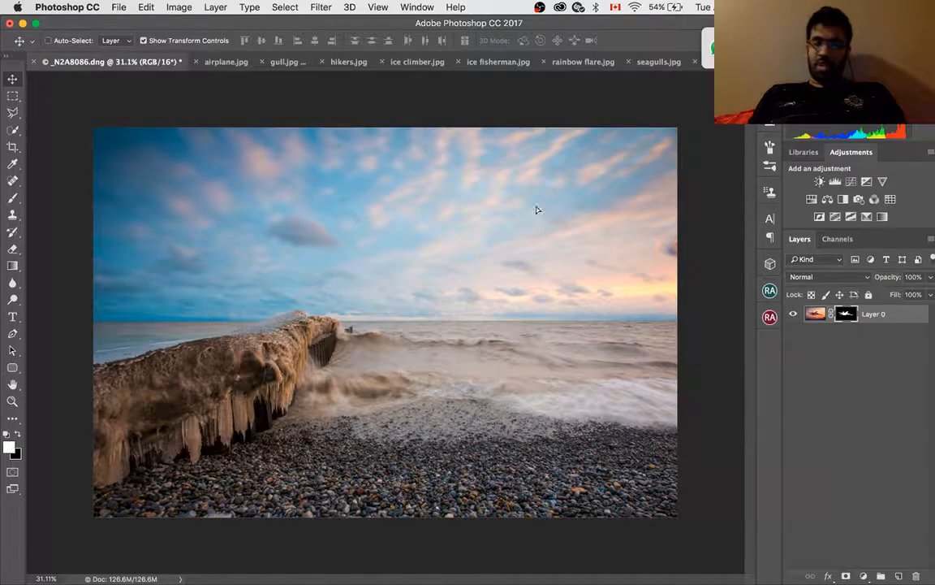
left_click_drag(536, 209, 537, 209)
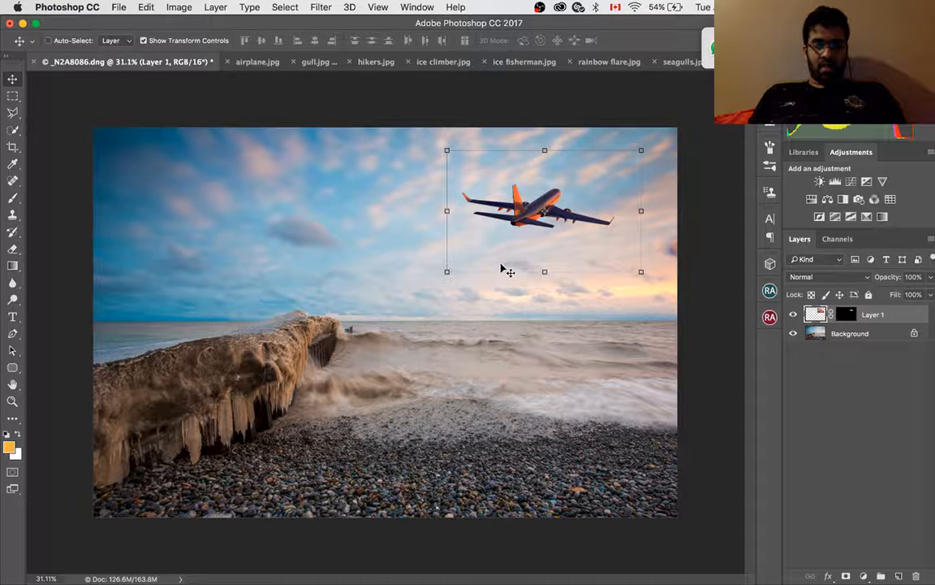
Try to scale the airplane proportionally to about 58% and move it into the upper-right corner of the sky
left_click(447, 271)
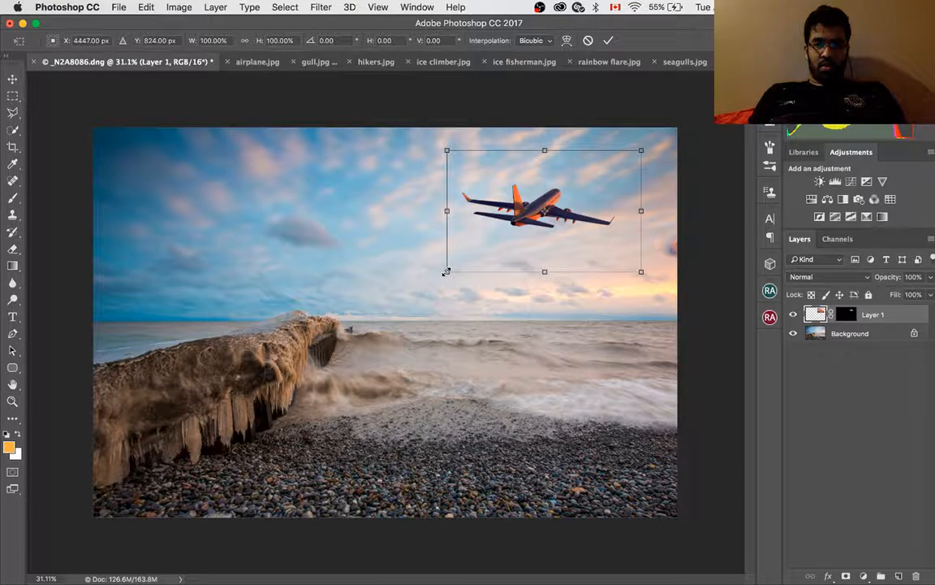
left_click_drag(447, 272, 354, 298)
key("super+z")
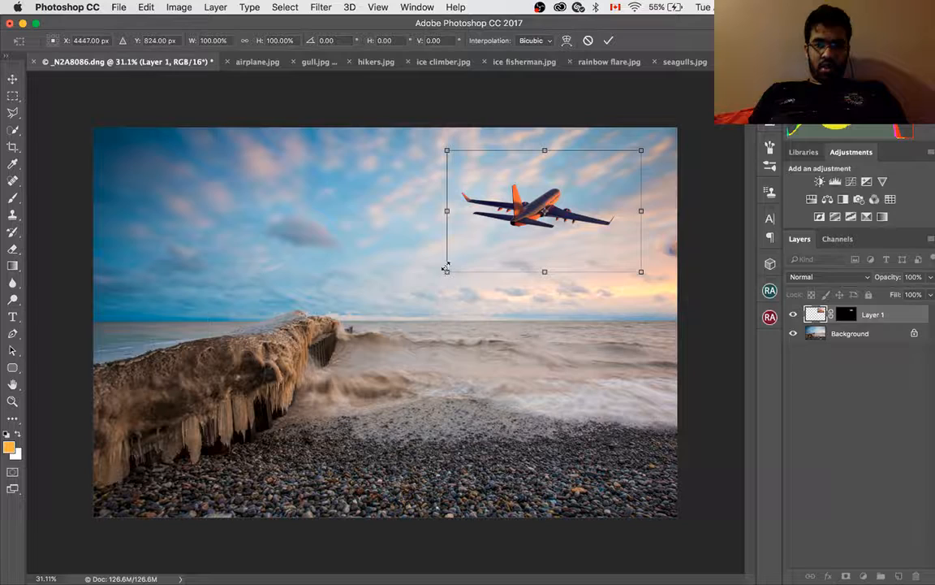
left_click_drag(447, 266, 503, 221)
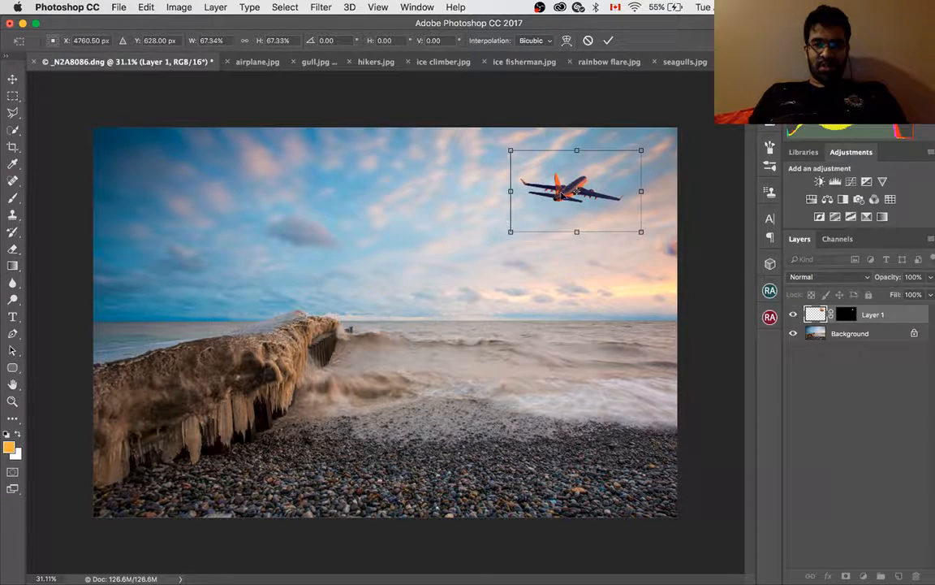
left_click_drag(561, 195, 597, 189)
left_click_drag(547, 226, 571, 225)
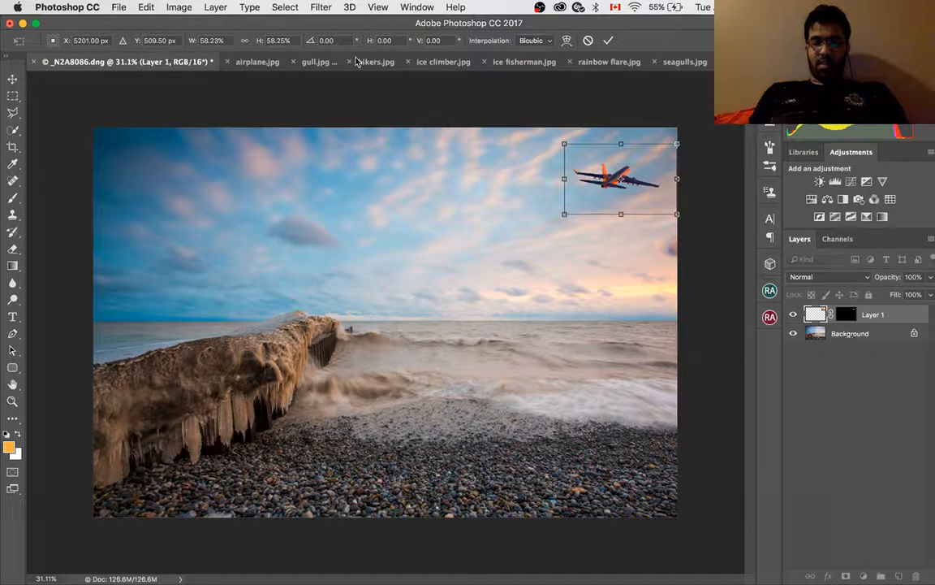
Close airplane.jpg without saving its changes
left_click(258, 61)
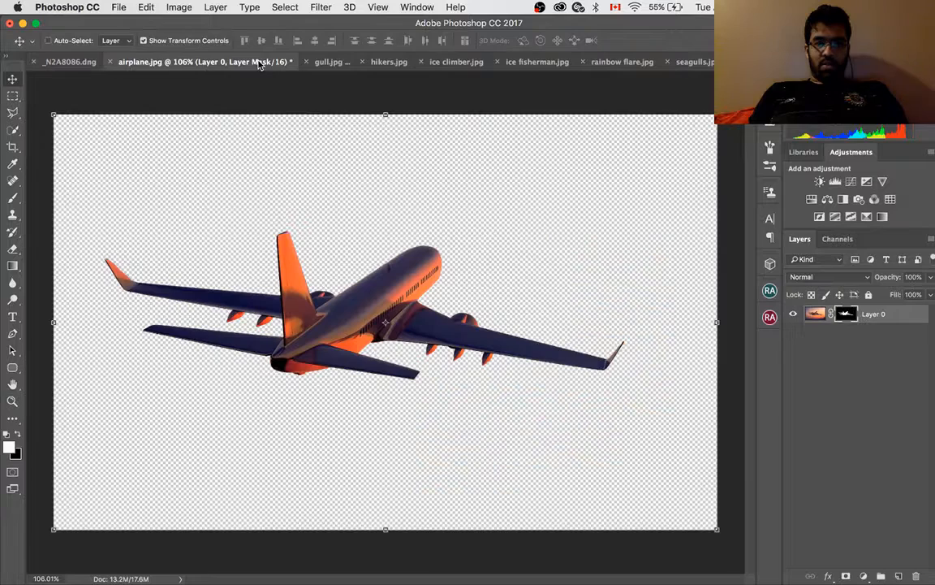
left_click(112, 61)
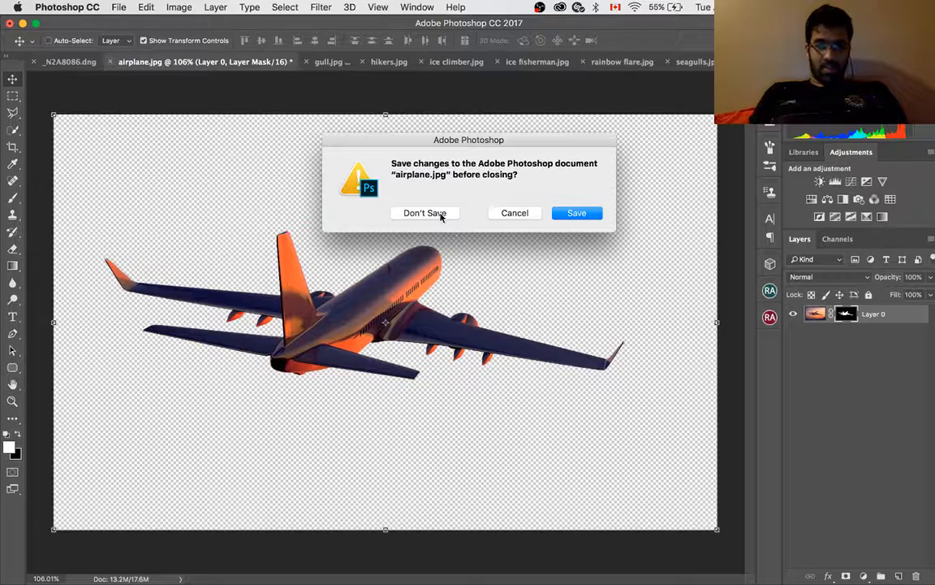
left_click(442, 215)
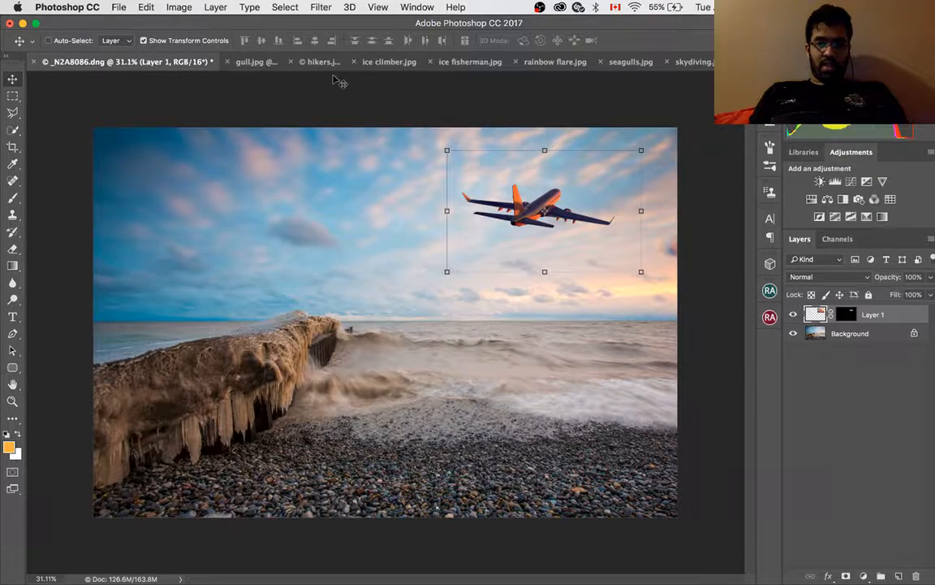
Crop gull.jpg around the bird to 12 x 8 in at 300 px/in
left_click(244, 63)
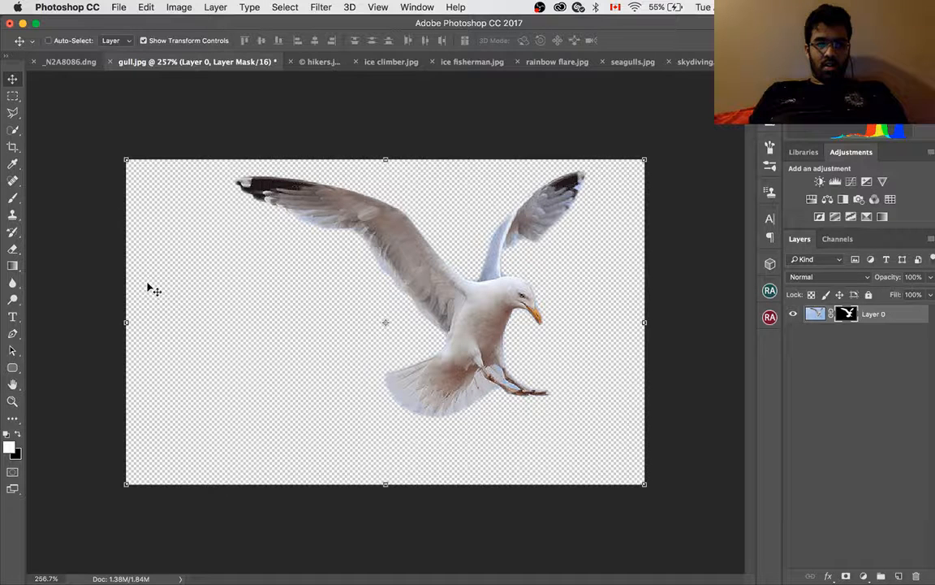
left_click(13, 146)
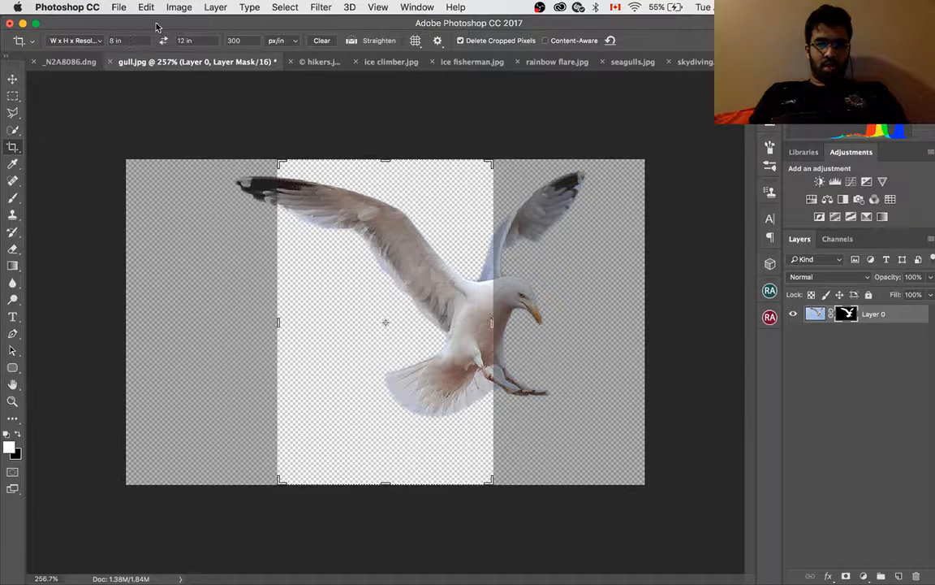
left_click(163, 39)
left_click_drag(350, 297, 383, 345)
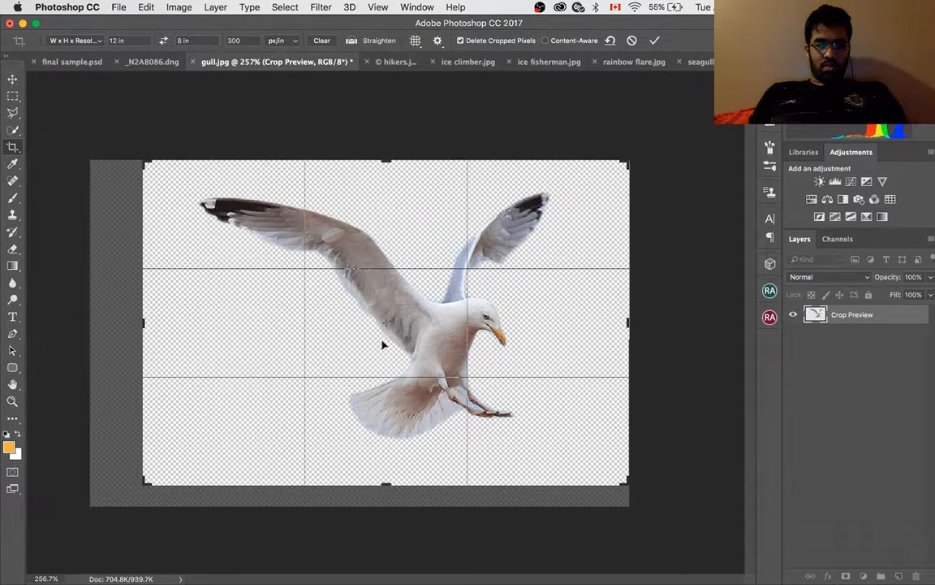
left_click_drag(141, 479, 168, 463)
left_click_drag(290, 407, 310, 401)
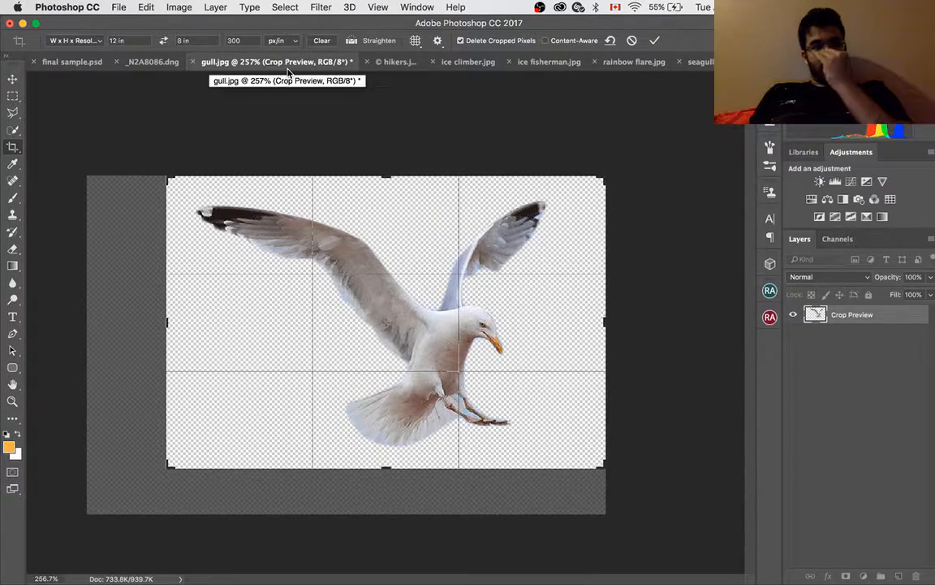
left_click(655, 39)
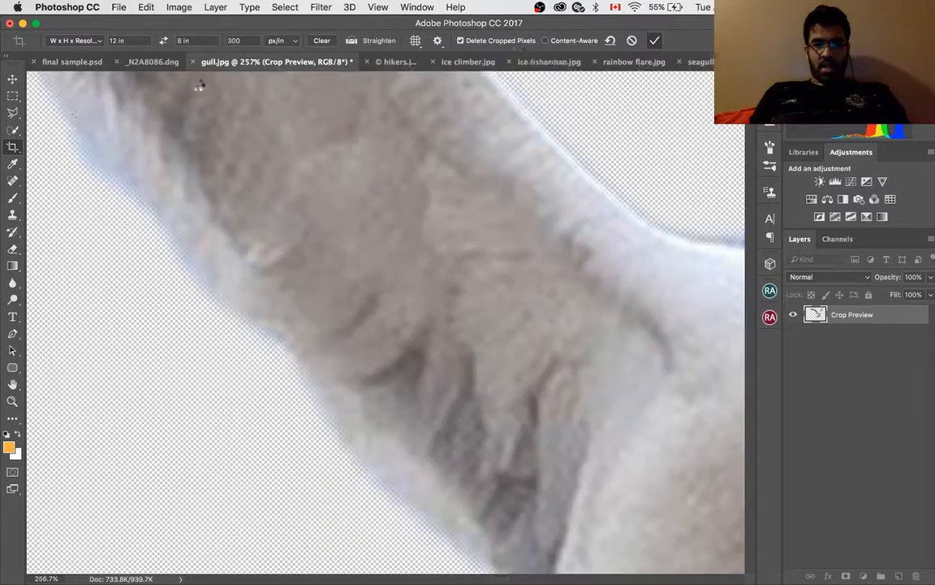
Switch to final sample.psd and examine how the seagulls and ice climber are placed and layered
left_click(65, 61)
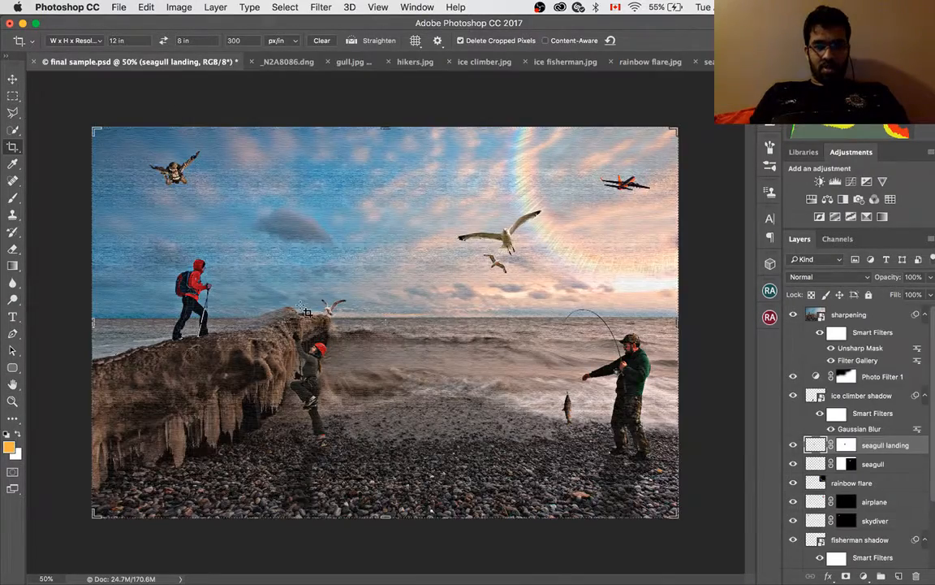
scroll(307, 311, "up", 5)
scroll(307, 311, "up", 3)
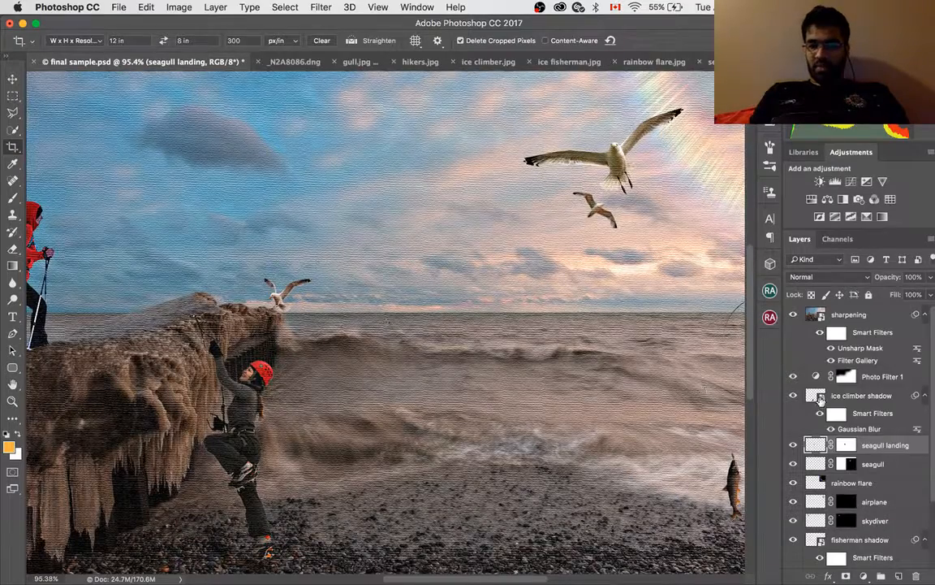
scroll(822, 401, "down", 1)
scroll(822, 402, "up", 1)
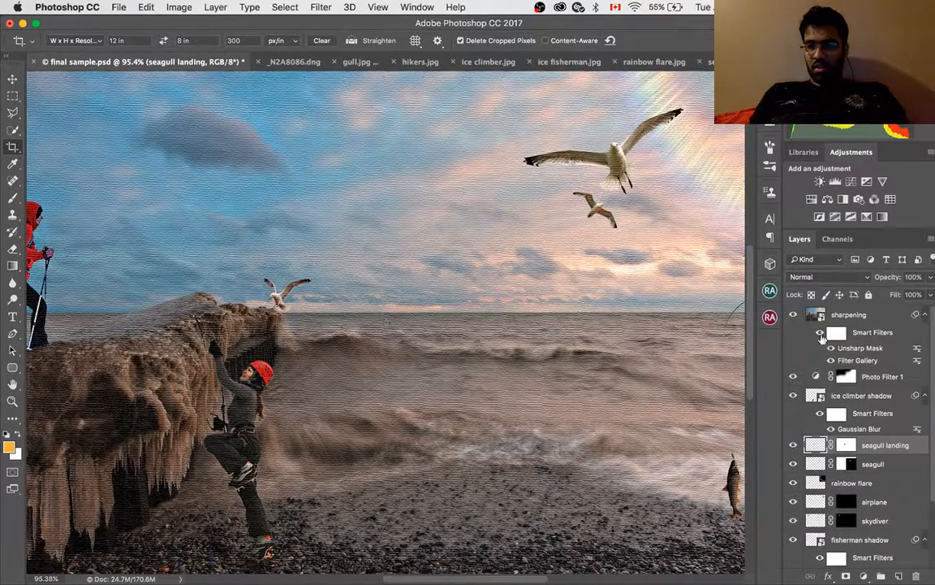
Hide the smart filters of the sharpening layer and examine the composite without them
left_click(820, 333)
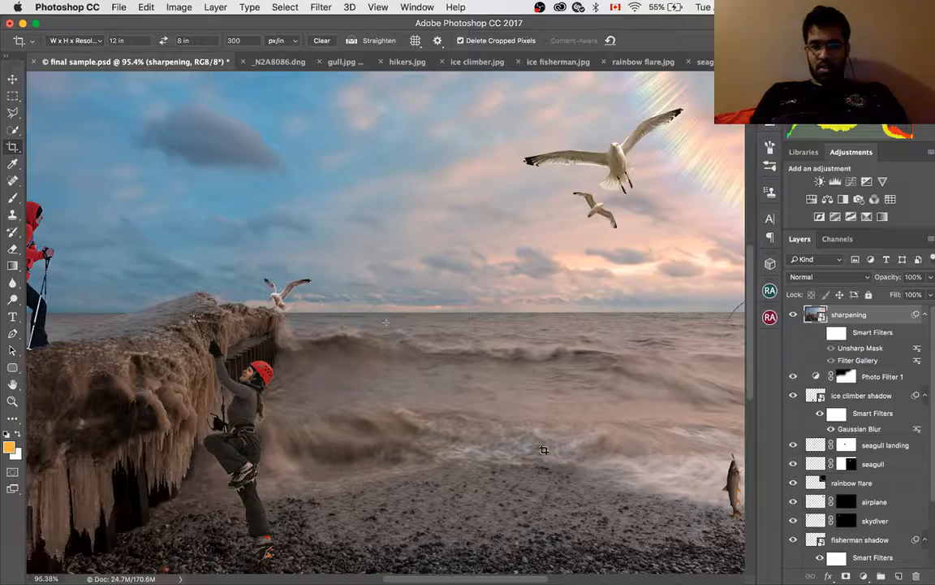
scroll(308, 382, "down", 3)
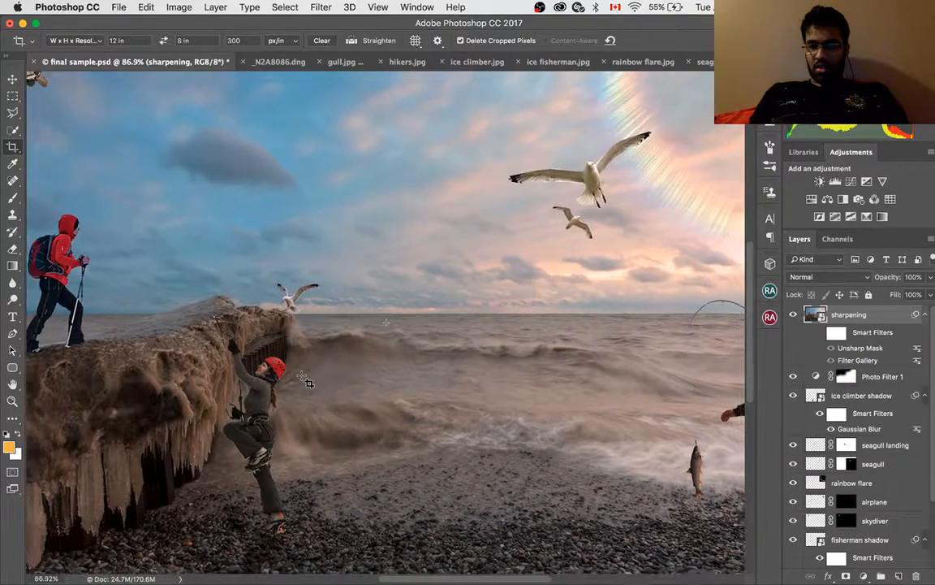
scroll(308, 382, "down", 5)
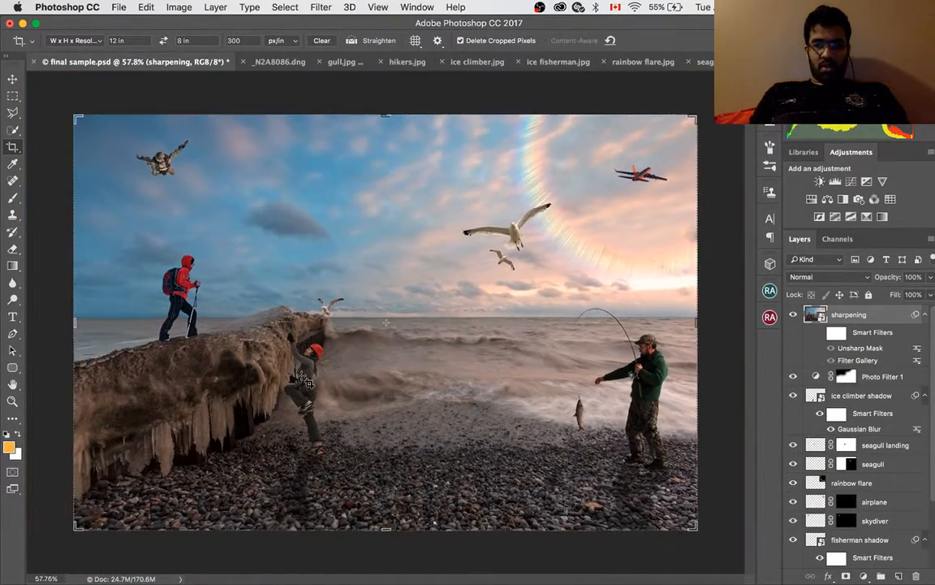
scroll(308, 381, "down", 1)
scroll(313, 377, "up", 4)
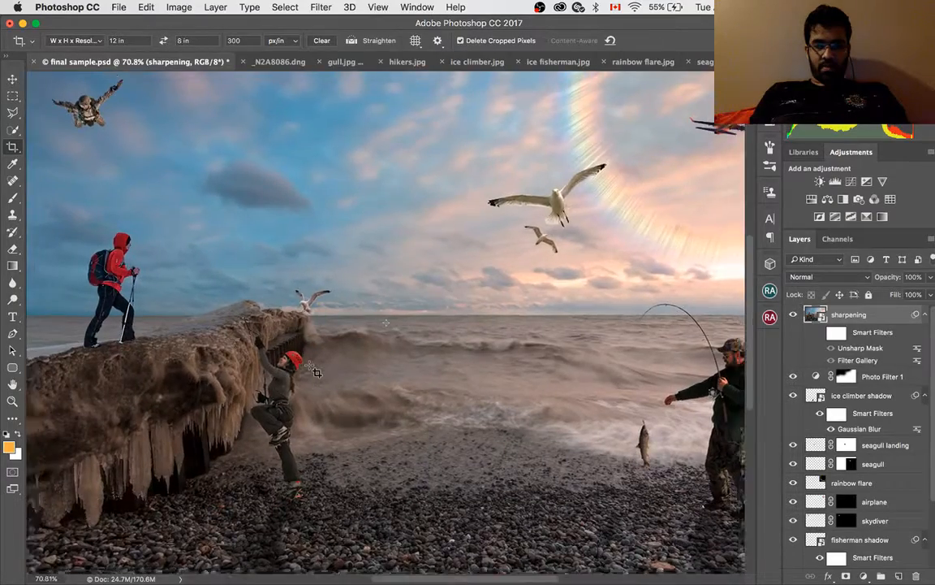
scroll(317, 372, "down", 2)
scroll(317, 372, "up", 2)
key("super+0")
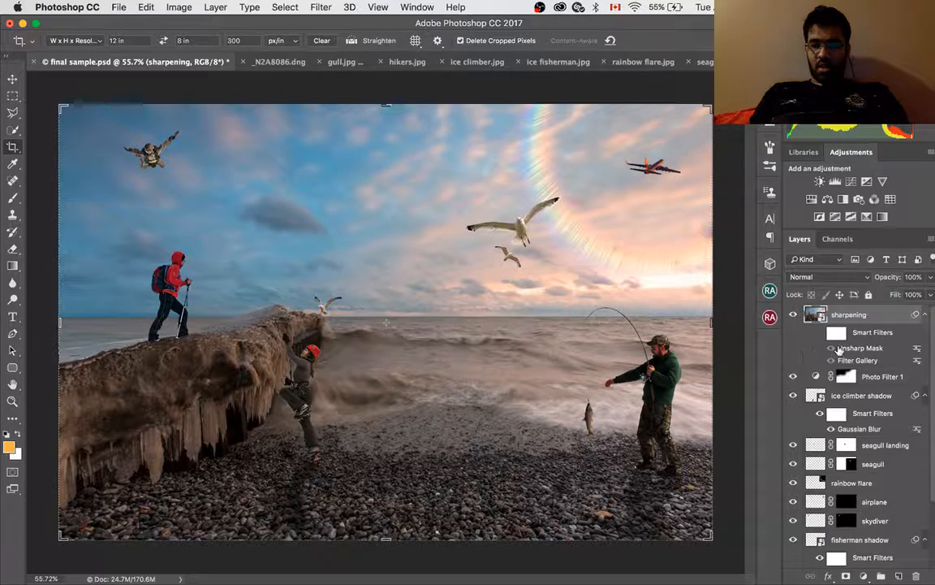
Show the sharpening layer's smart filters again and examine the texture around the ice climber and landing seagull up close
left_click(819, 332)
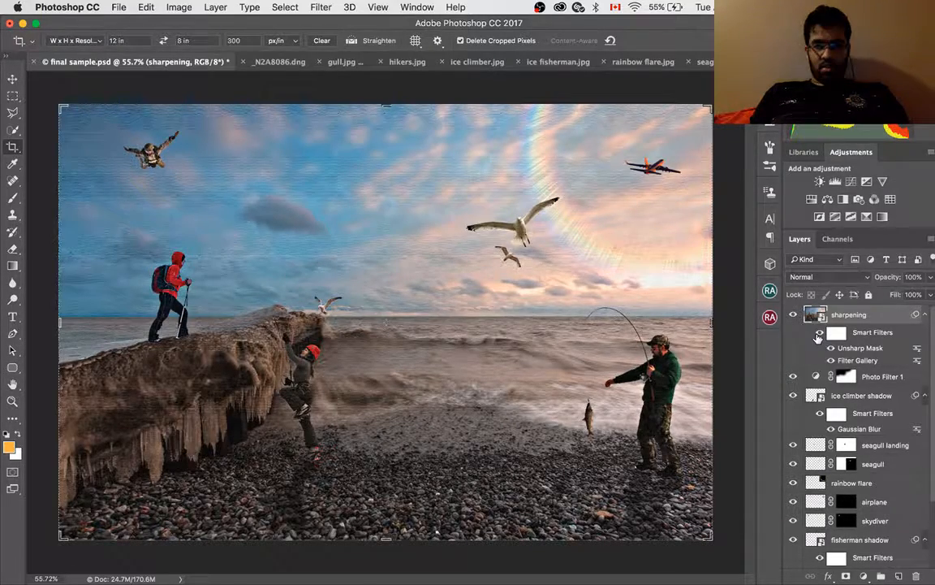
scroll(455, 258, "up", 5)
scroll(507, 288, "up", 10)
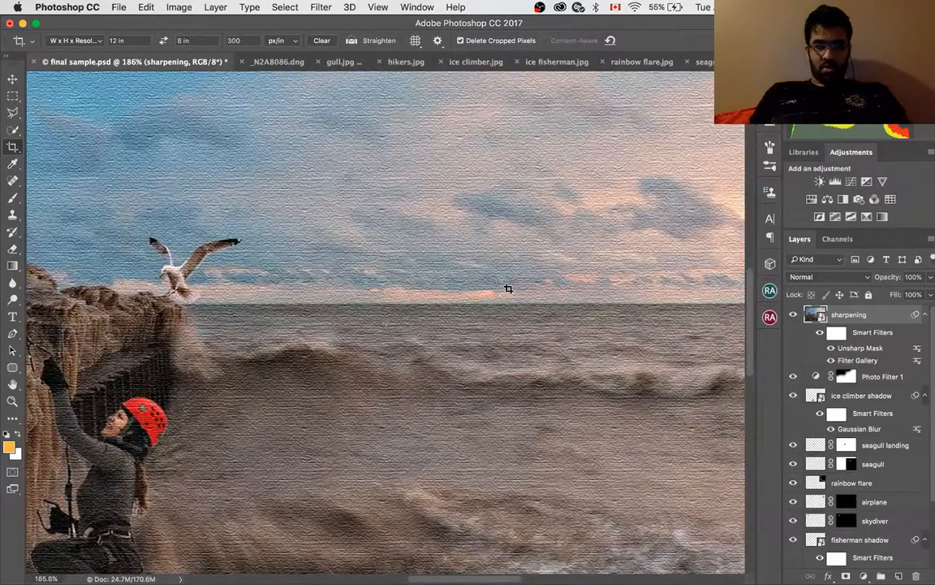
scroll(507, 288, "left", 5)
scroll(522, 319, "down", 4)
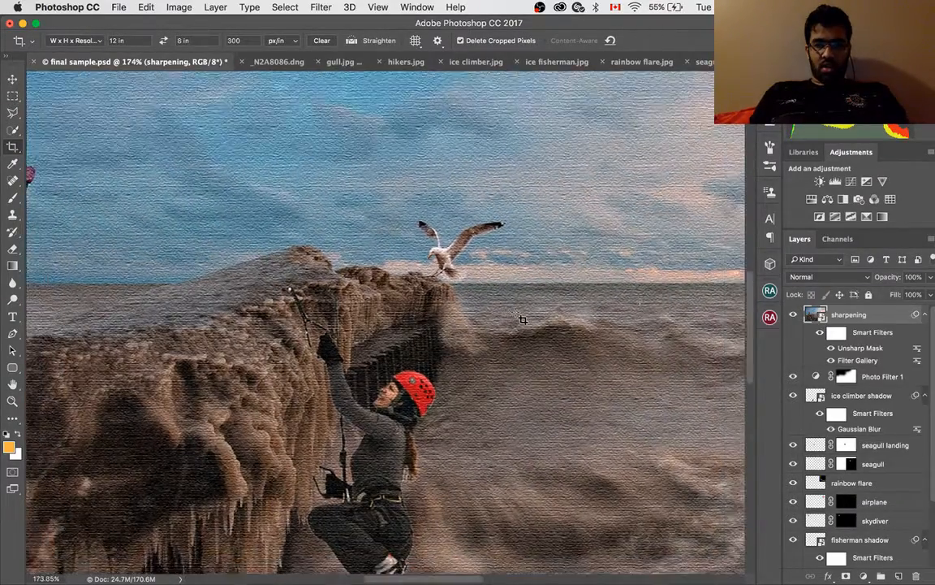
scroll(523, 319, "down", 6)
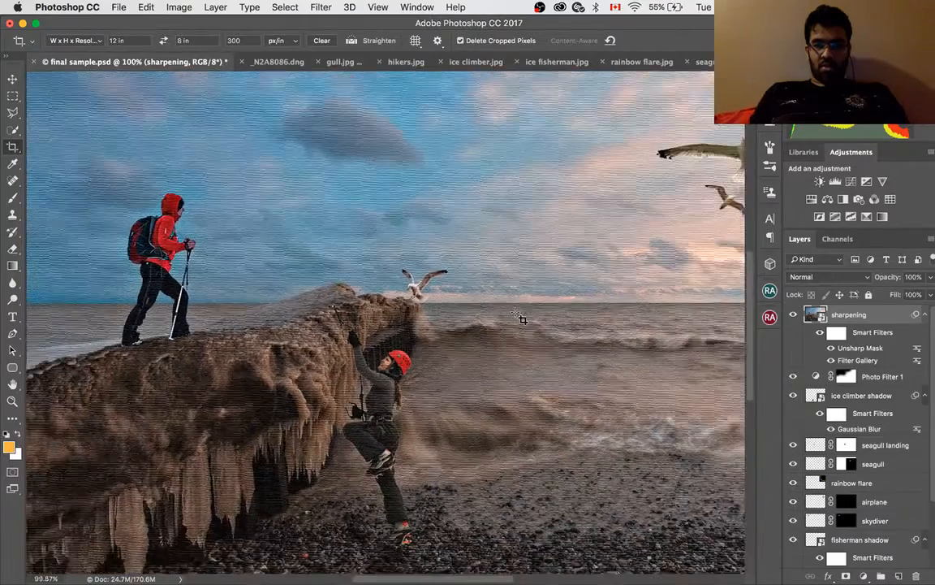
View the whole final sample and compare it with the composite in progress in _N2A8086.dng
scroll(522, 319, "down", 4)
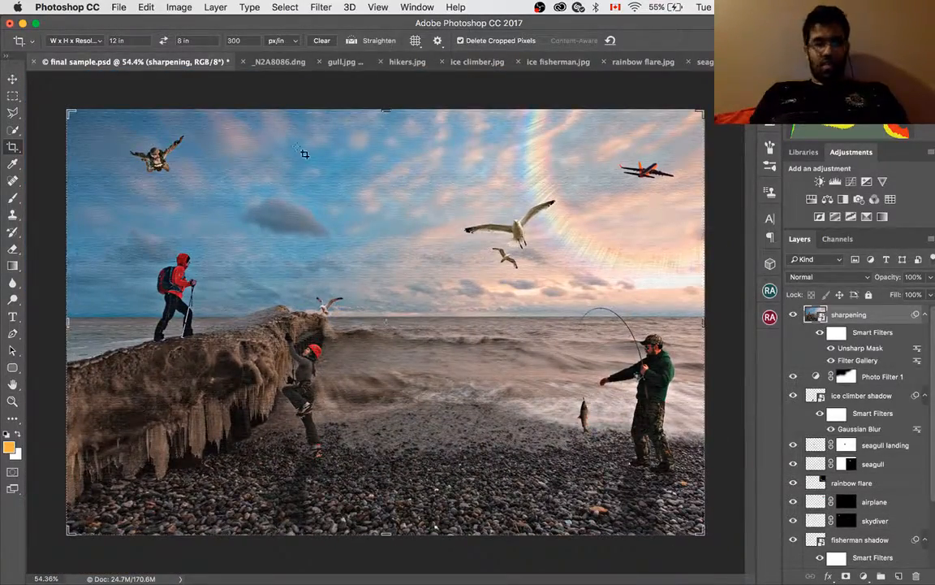
left_click(276, 61)
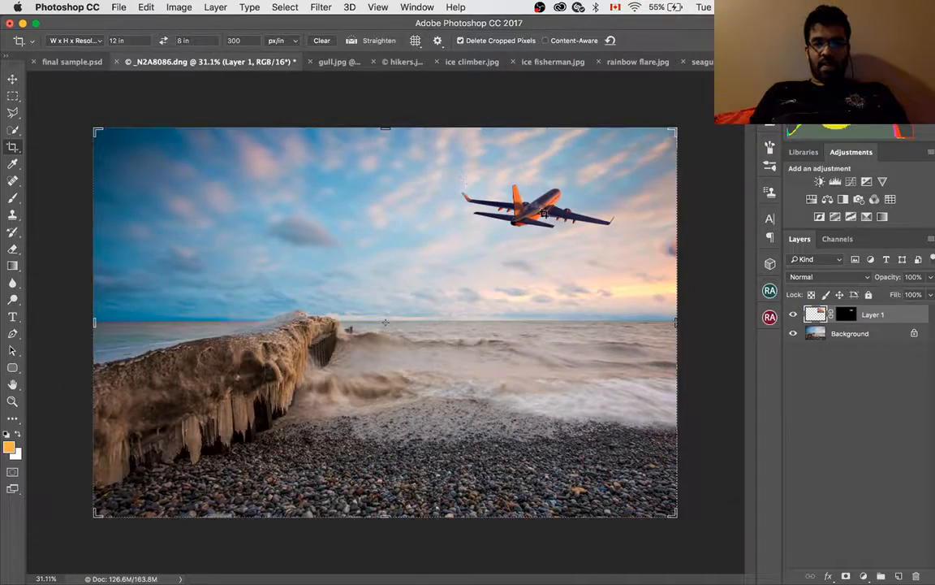
left_click(71, 62)
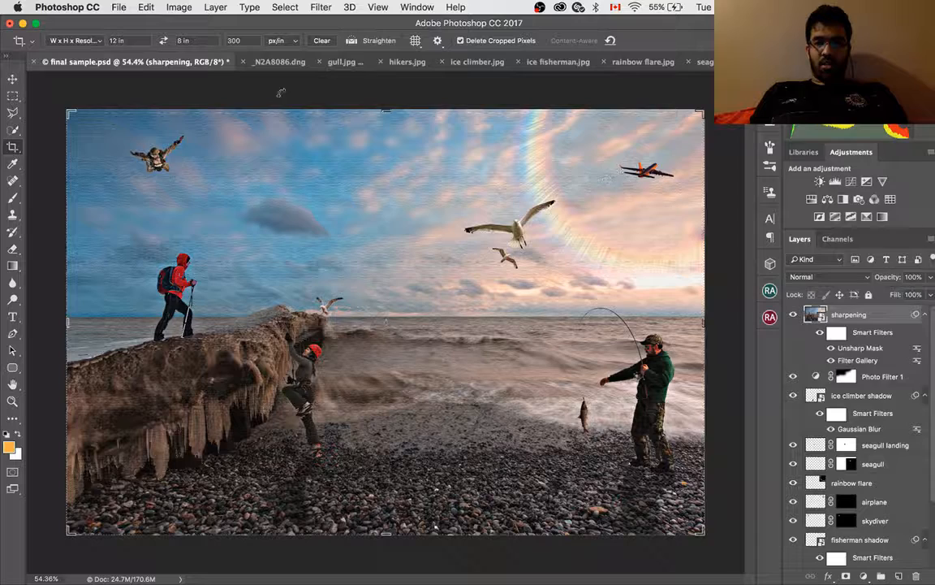
In _N2A8086.dng, scale the airplane layer to about 59.5% and place it in the upper-right sky
left_click(277, 62)
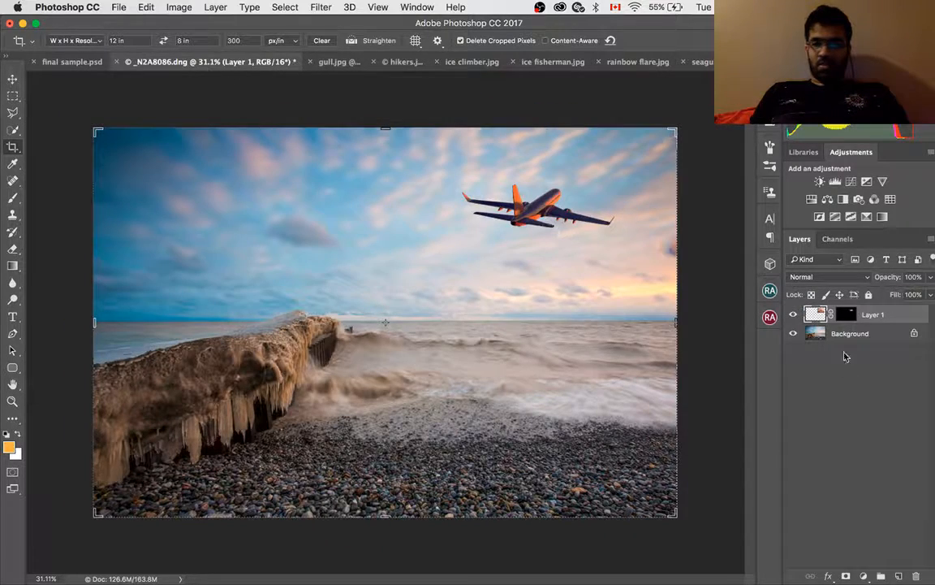
left_click(868, 336)
left_click(867, 315)
left_click(14, 79)
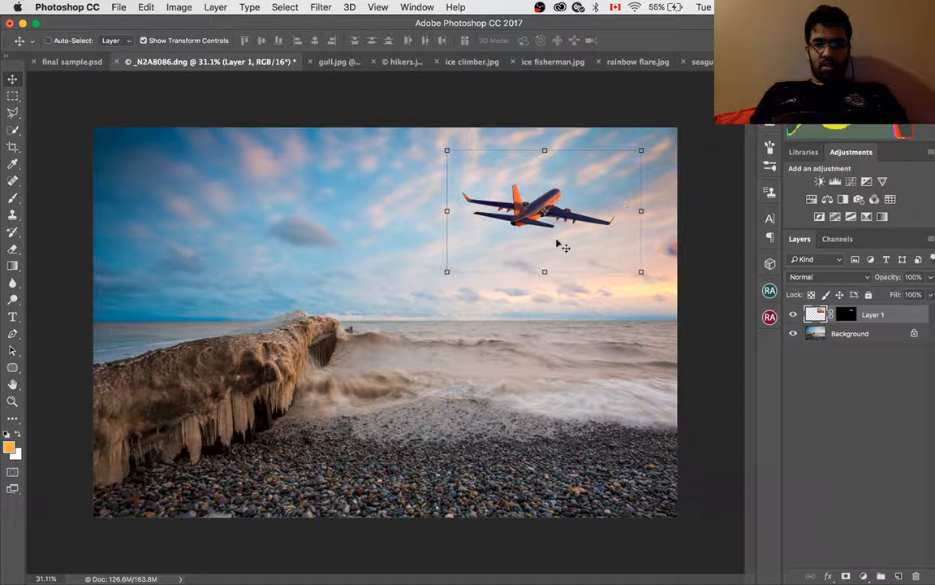
left_click_drag(446, 272, 526, 222)
left_click_drag(571, 196, 607, 193)
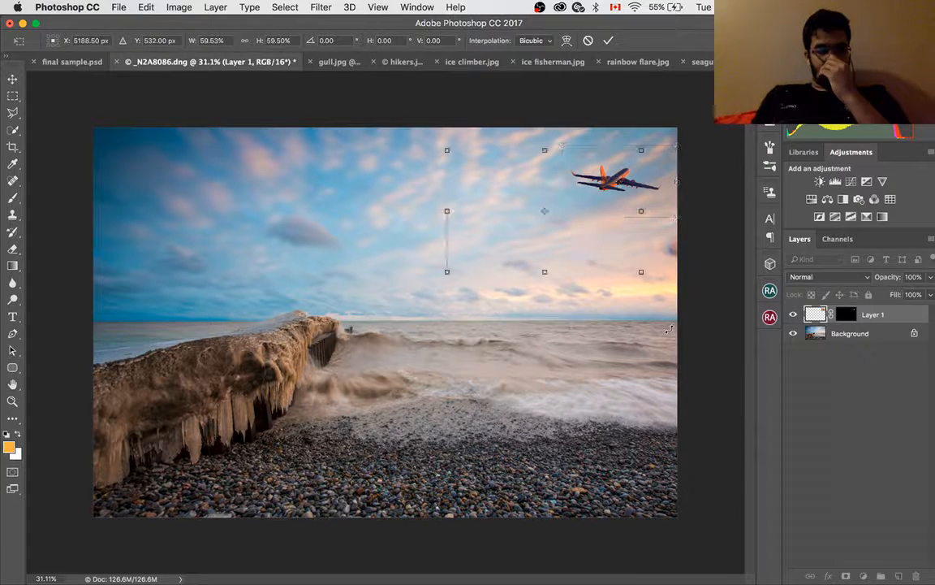
key("Return")
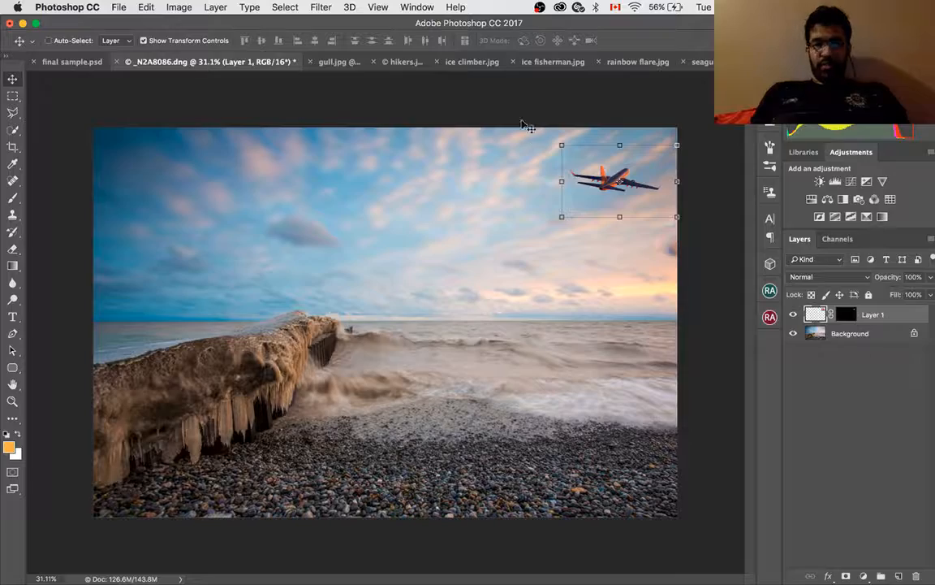
Copy the cut-out gull with its mask from gull.jpg into the _N2A8086.dng composite
left_click(337, 62)
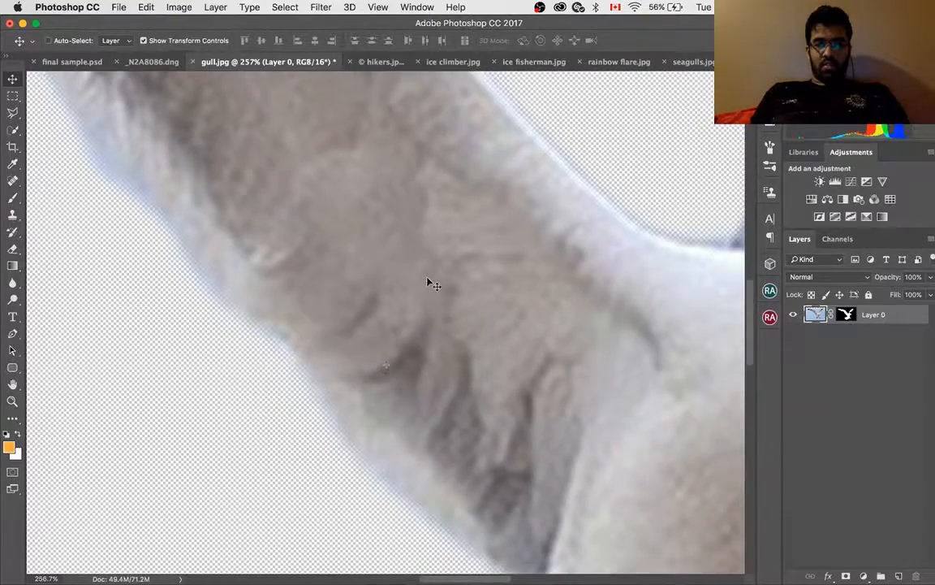
scroll(428, 283, "down", 12)
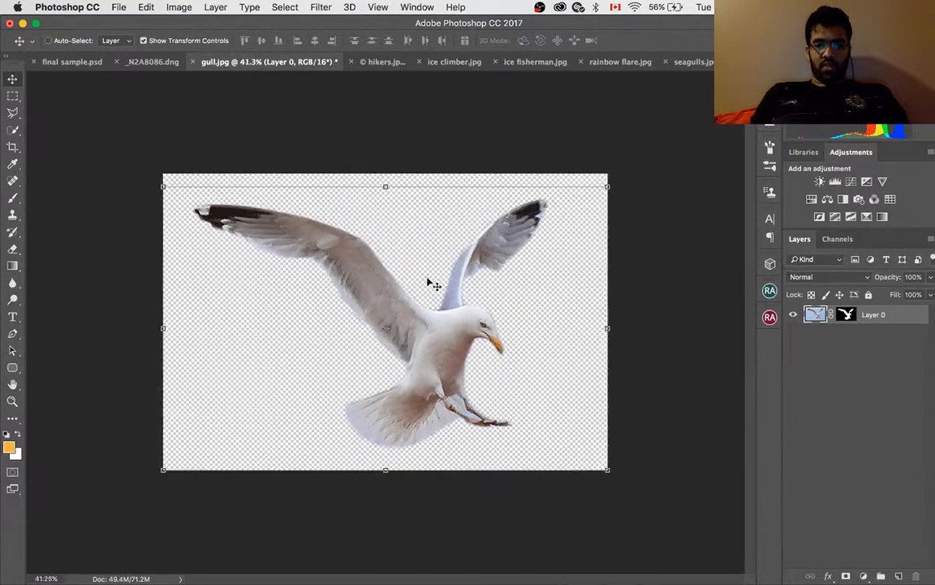
scroll(428, 283, "down", 2)
left_click_drag(432, 328, 297, 232)
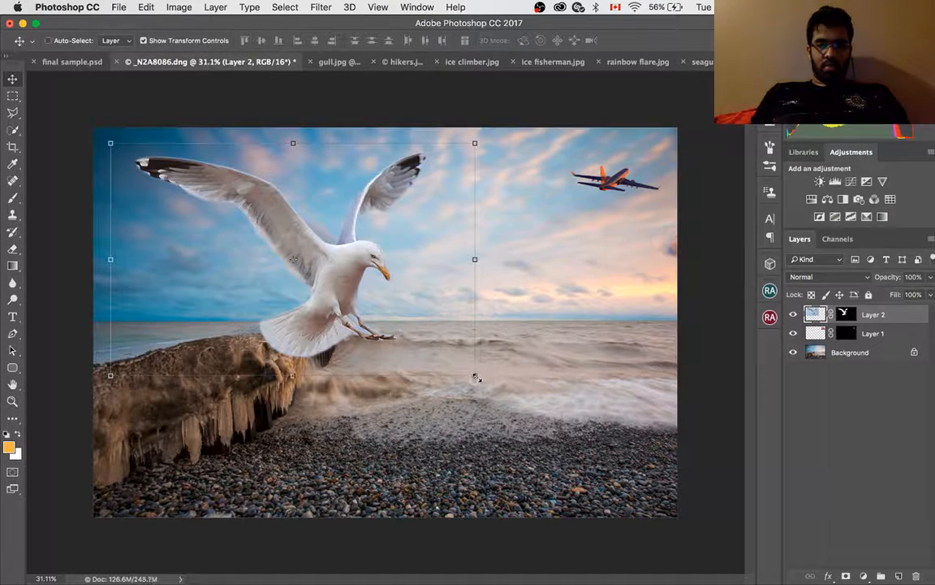
Scale the gull down to about 13.6% and place it landing on the seaward tip of the icy pier
left_click_drag(477, 377, 251, 232)
left_click_drag(198, 197, 344, 320)
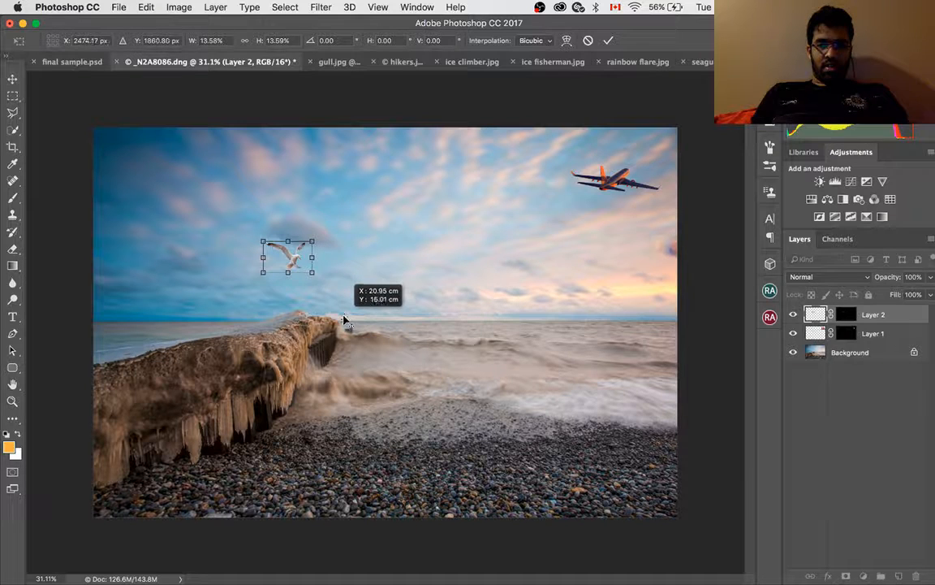
key("Return")
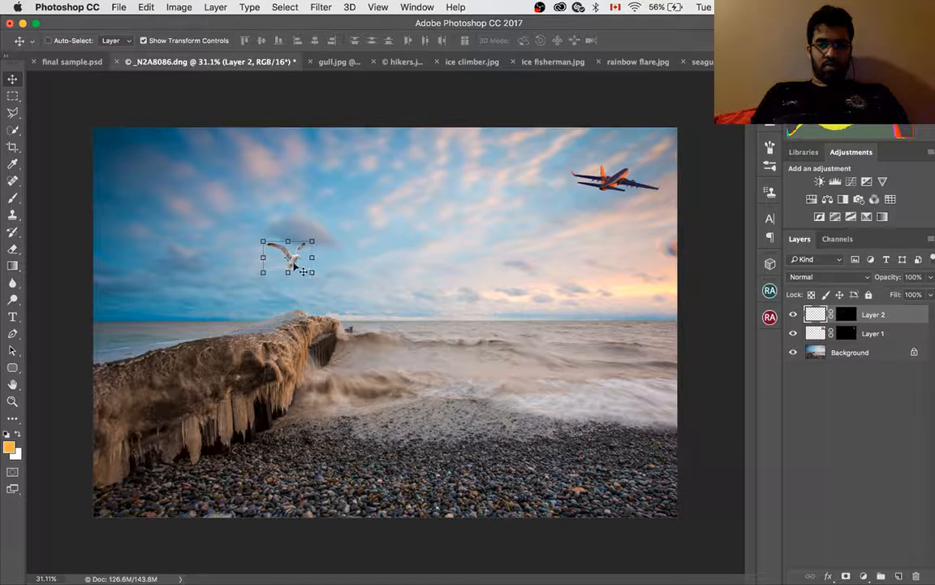
key("super+t")
left_click_drag(288, 256, 343, 310)
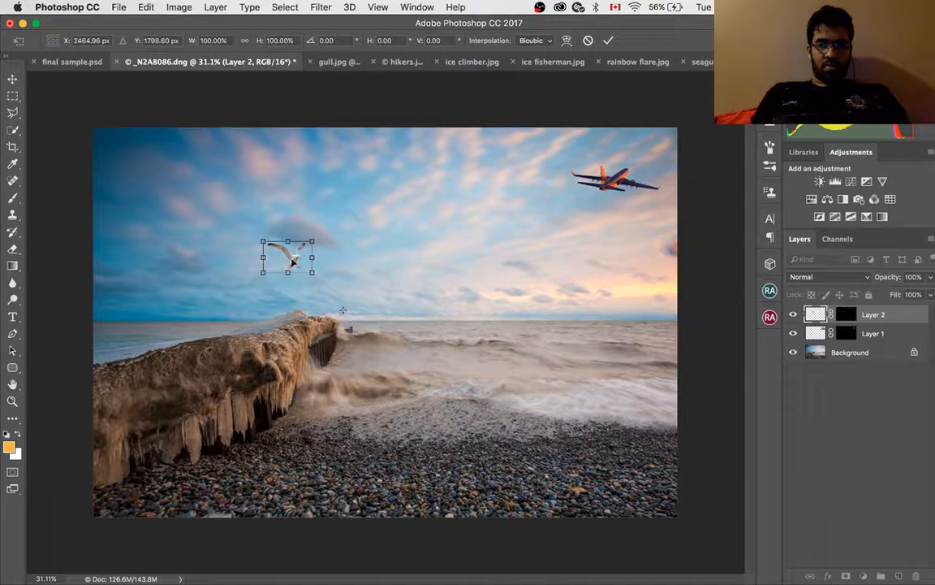
key("Return")
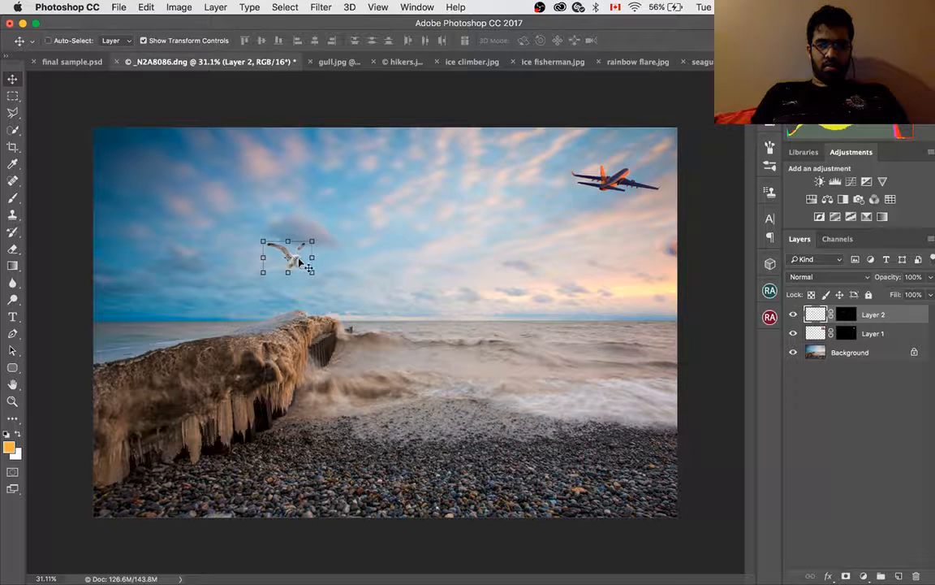
left_click_drag(300, 261, 355, 316)
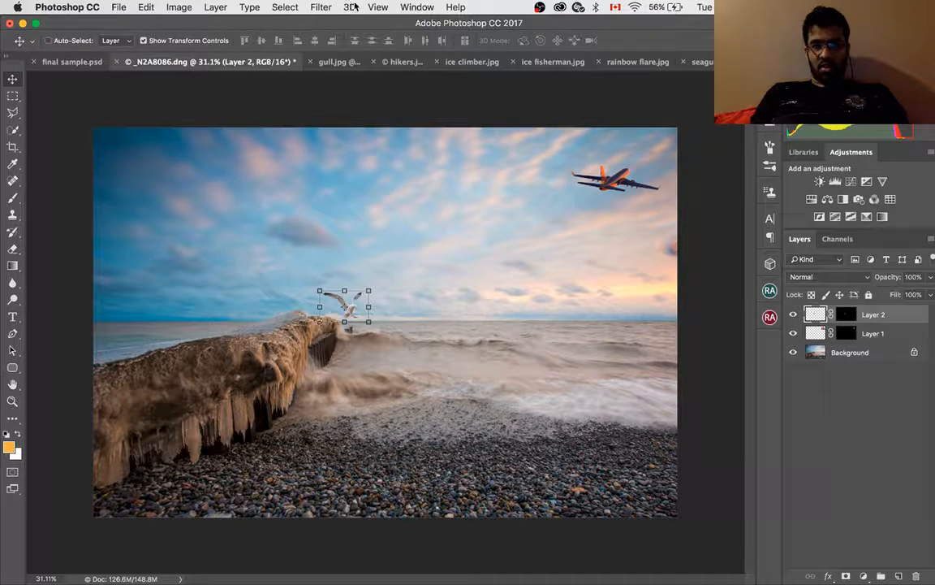
Flip the gull horizontally with the Pixel Juggler extension, keeping it at the tip of the icy pier
left_click(770, 291)
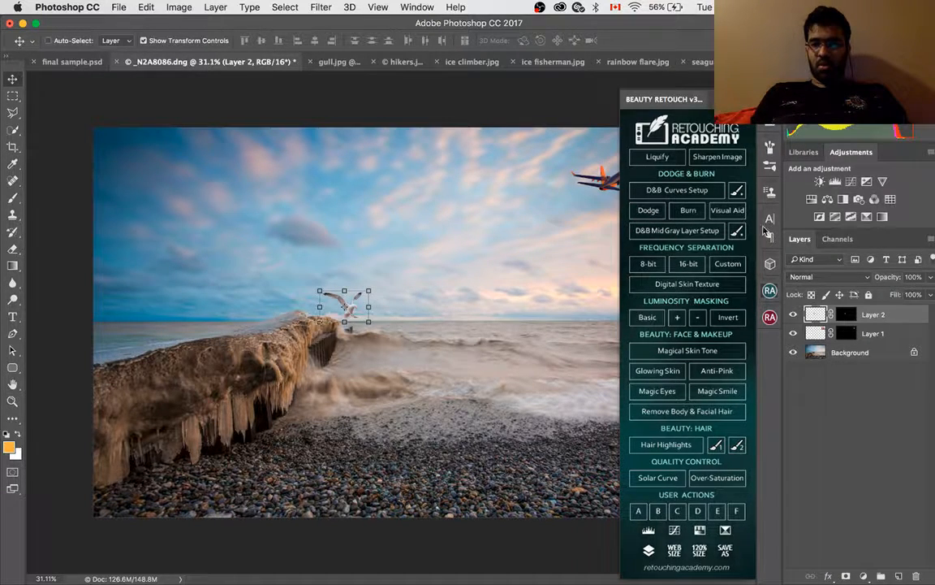
left_click(771, 291)
left_click(770, 317)
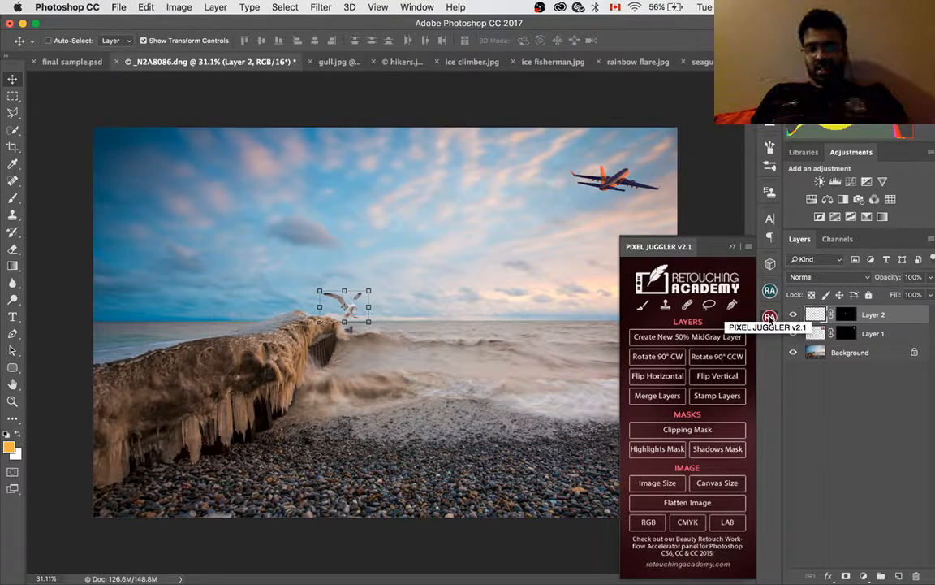
left_click(674, 378)
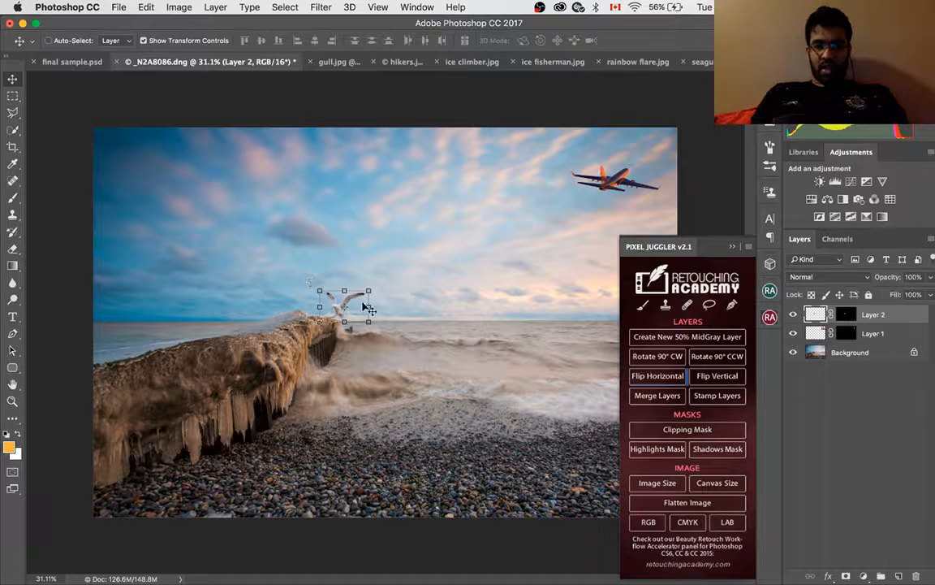
mouse_move(358, 313)
left_mouse_down()
mouse_move(354, 305)
mouse_move(363, 315)
left_mouse_up()
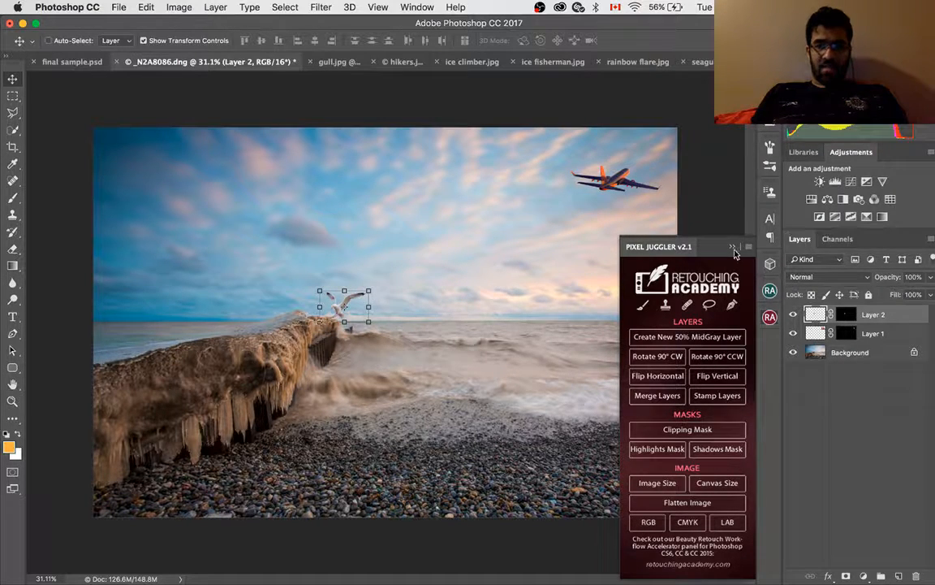
left_click(733, 248)
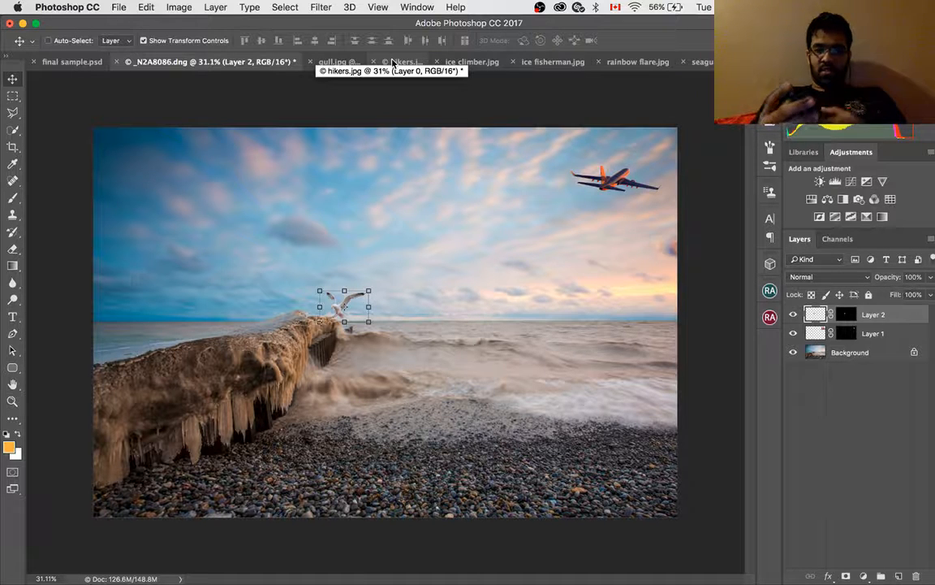
Close gull.jpg without saving its changes
left_click(337, 62)
left_click(195, 62)
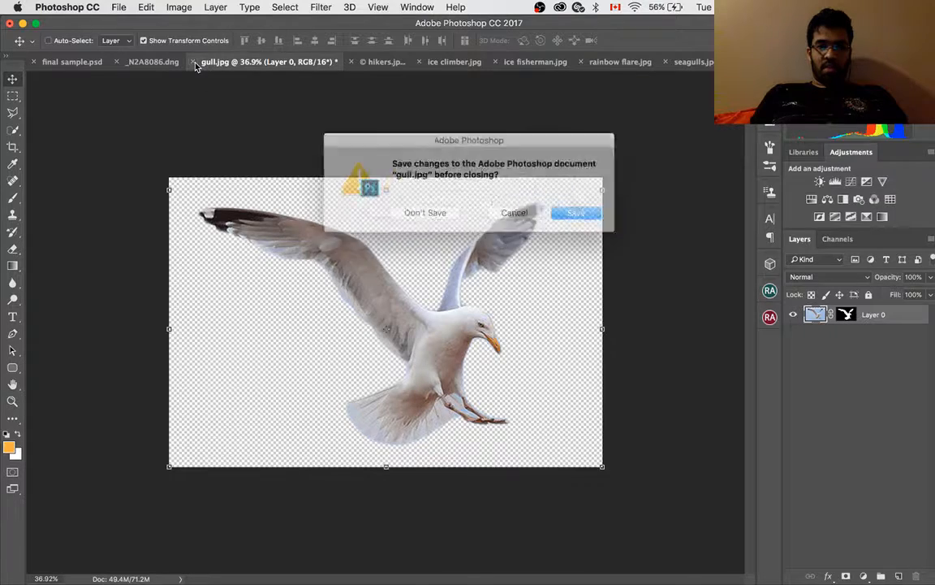
left_click(427, 212)
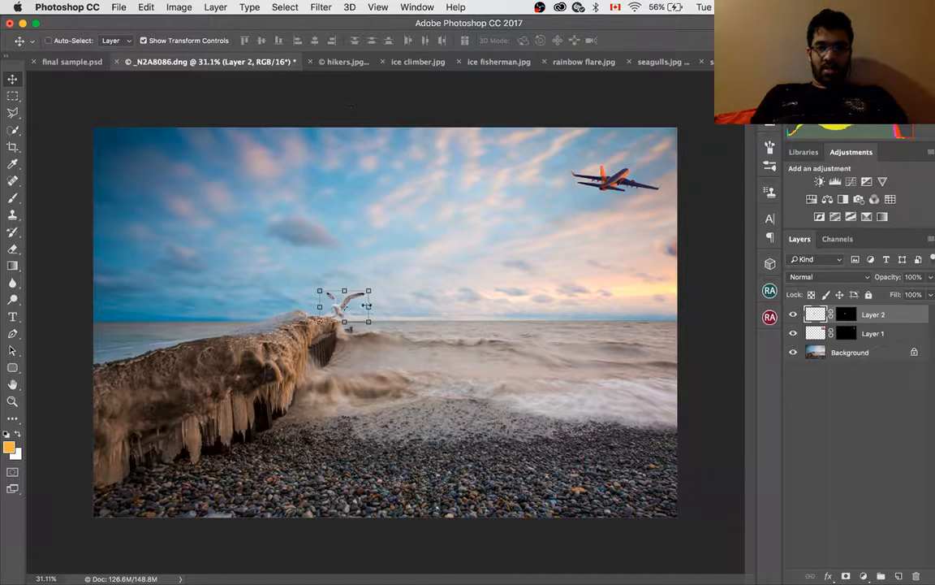
Copy the cut-out hiker with its mask from hikers.jpg into the _N2A8086.dng composite
left_click(343, 63)
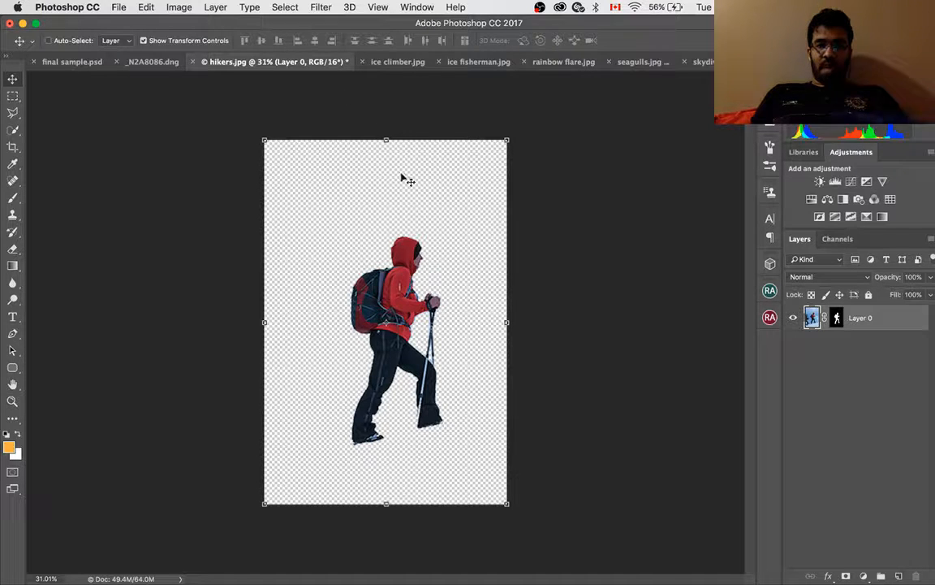
left_click_drag(364, 264, 164, 64)
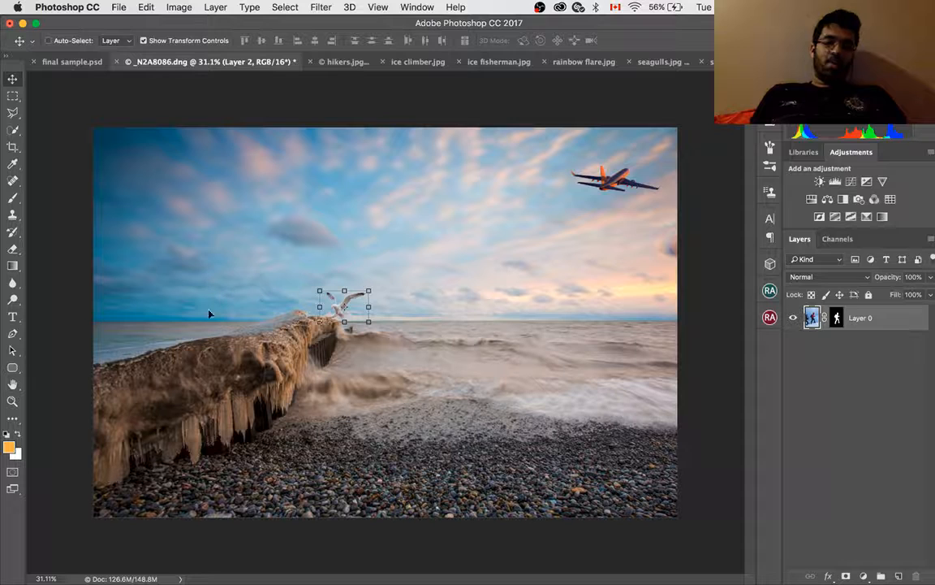
left_click_drag(196, 328, 195, 326)
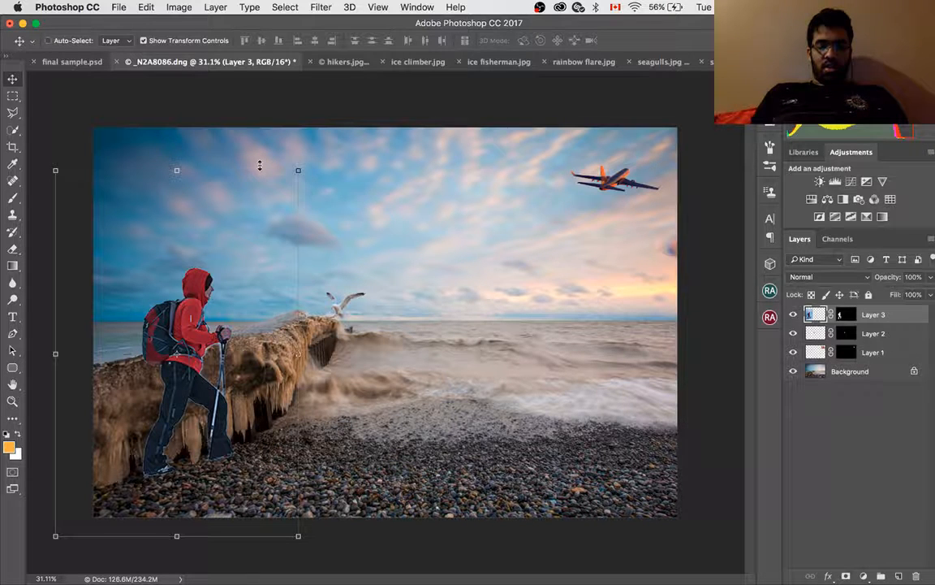
Scale the hiker down to roughly half size and stand the figure on top of the icy pier
key("super")
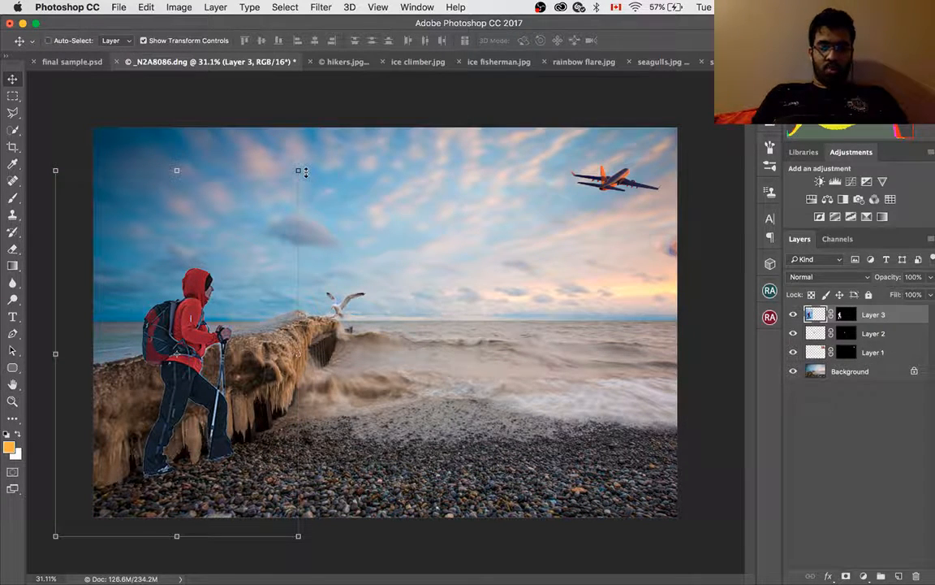
left_click_drag(299, 172, 196, 378)
left_click_drag(134, 438, 205, 311)
key("Return")
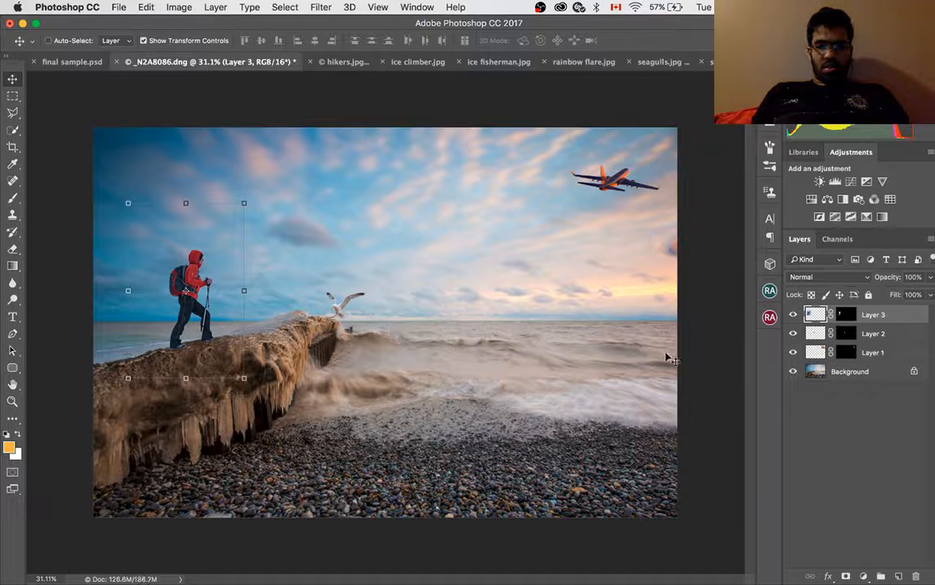
Refine the hiker's layer mask with Select and Mask, setting Shift Edge to -100%
left_click(847, 315)
right_click(847, 318)
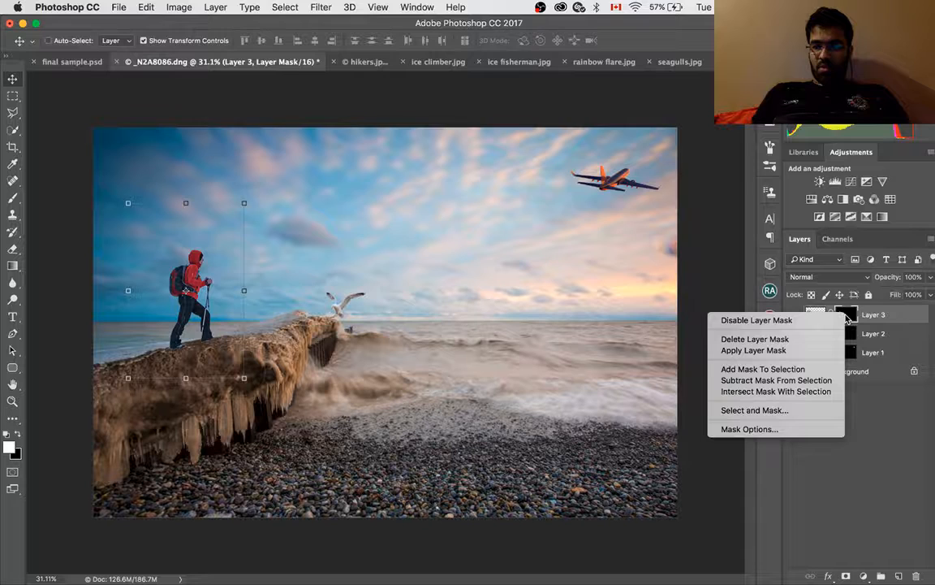
left_click(763, 410)
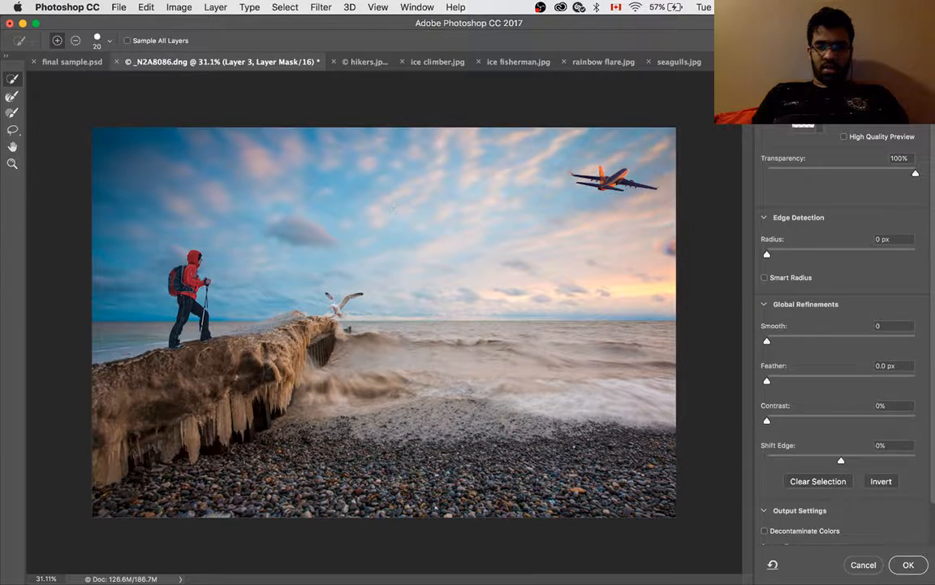
left_click_drag(840, 462, 818, 467)
left_click_drag(761, 488, 736, 487)
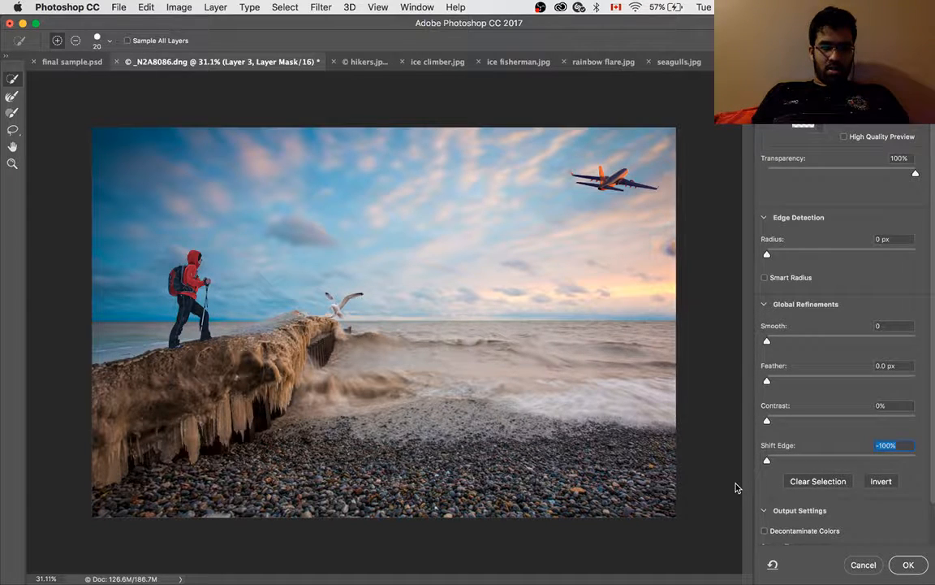
left_click(910, 564)
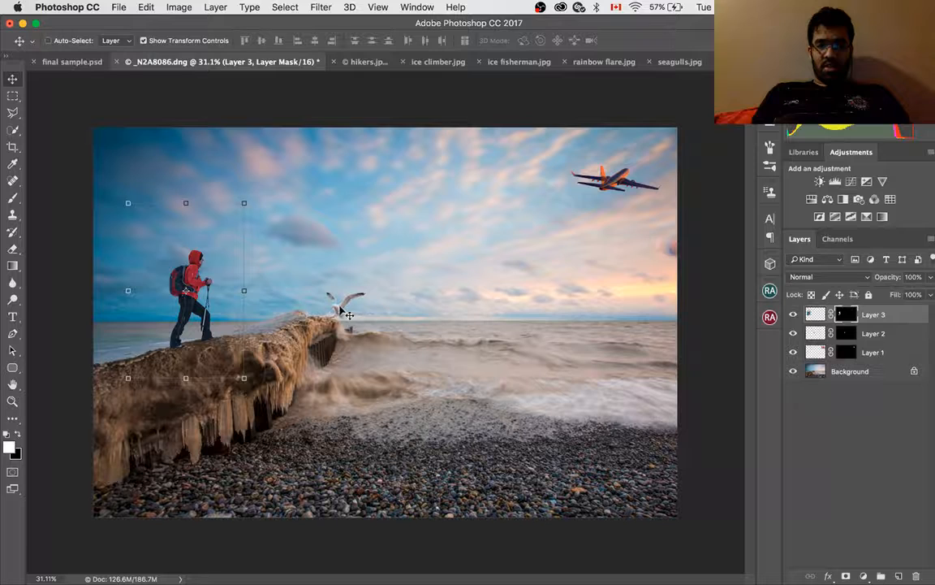
Scale the landing gull on Layer 2 to about 85% and close hikers.jpg without saving its changes
left_click(890, 335)
left_click_drag(372, 282, 363, 296)
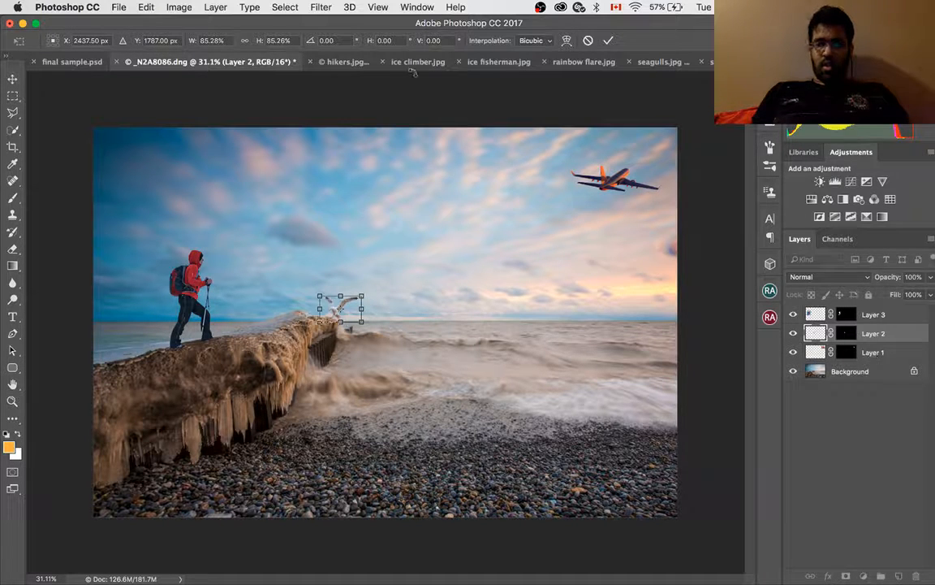
left_click(313, 61)
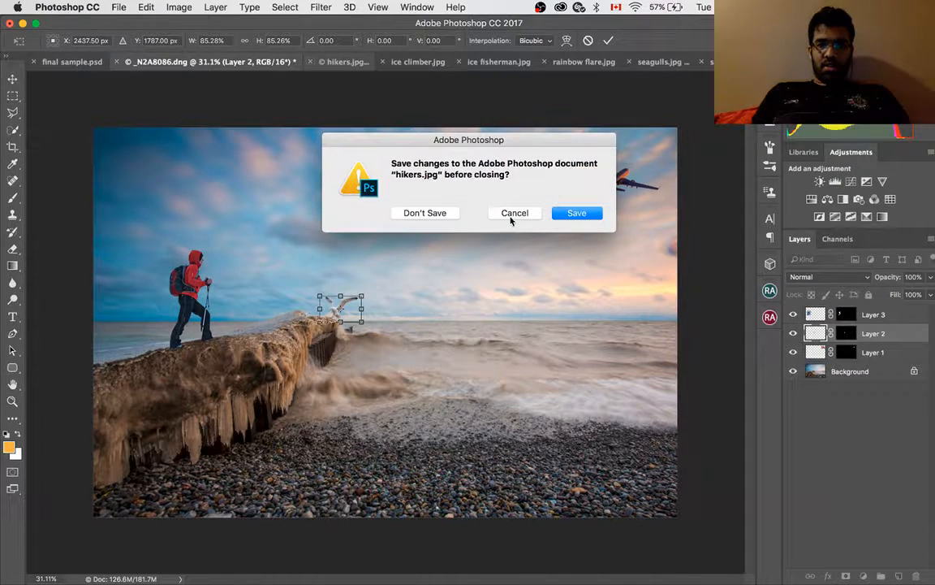
left_click(426, 214)
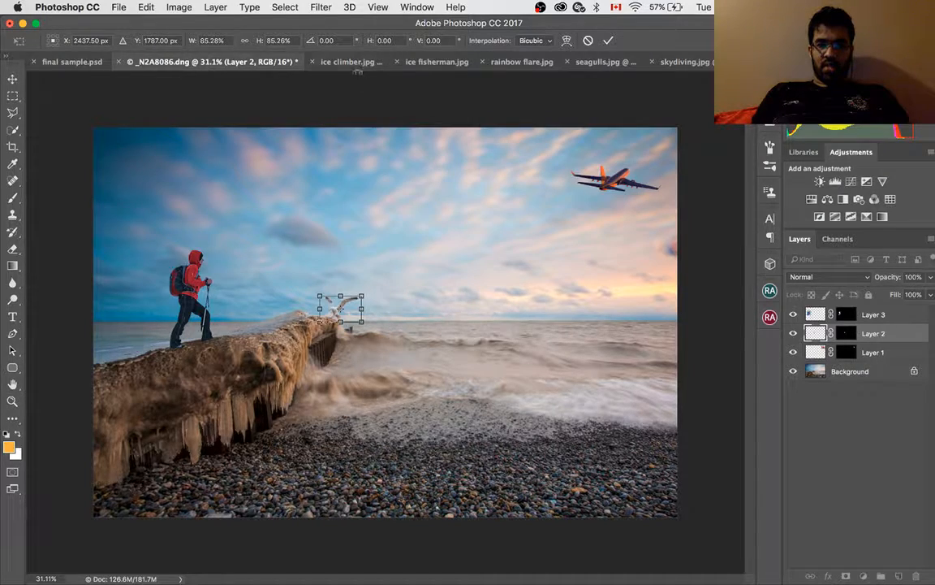
Crop ice climber.jpg to an 8 x 12 in portrait frame around the whole climber
left_click(361, 64)
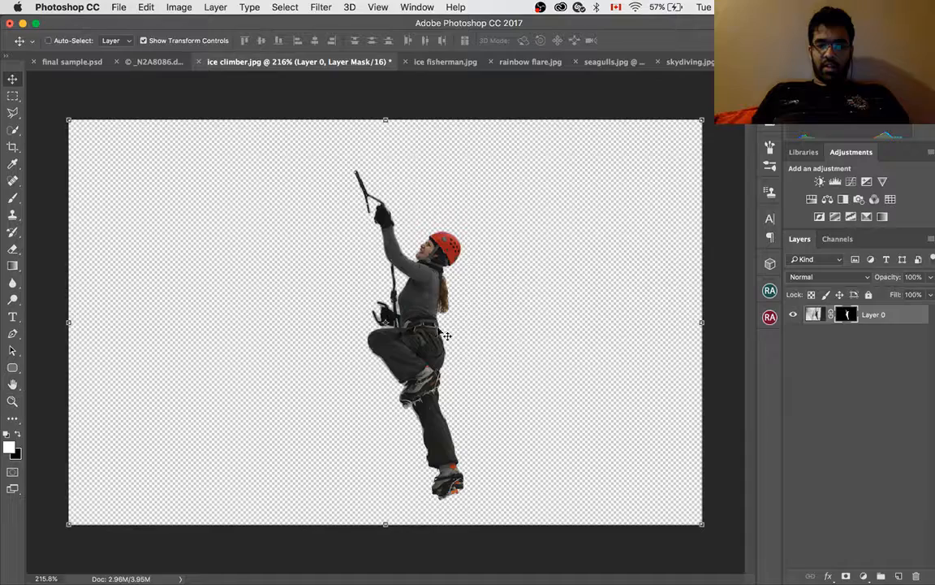
scroll(393, 299, "up", 3, "alt")
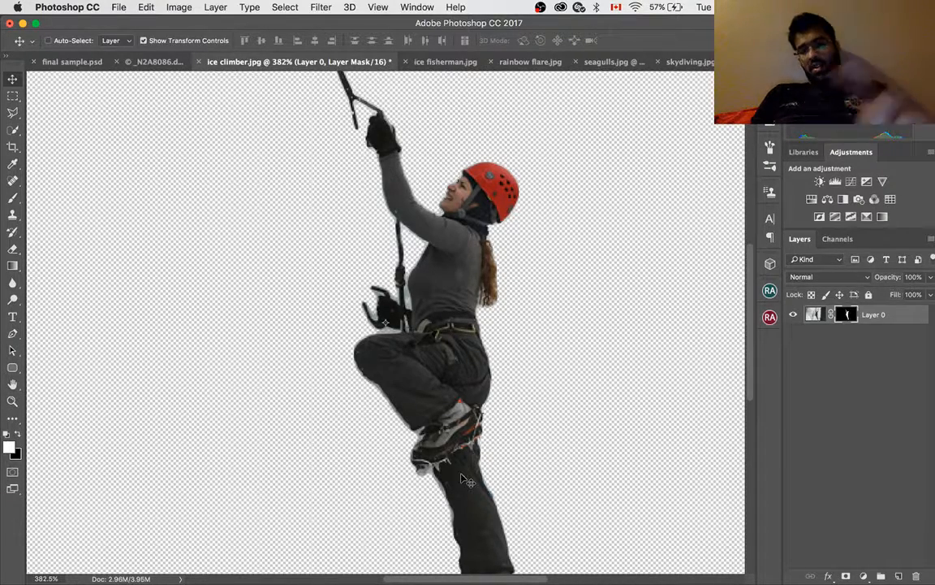
key("super+0")
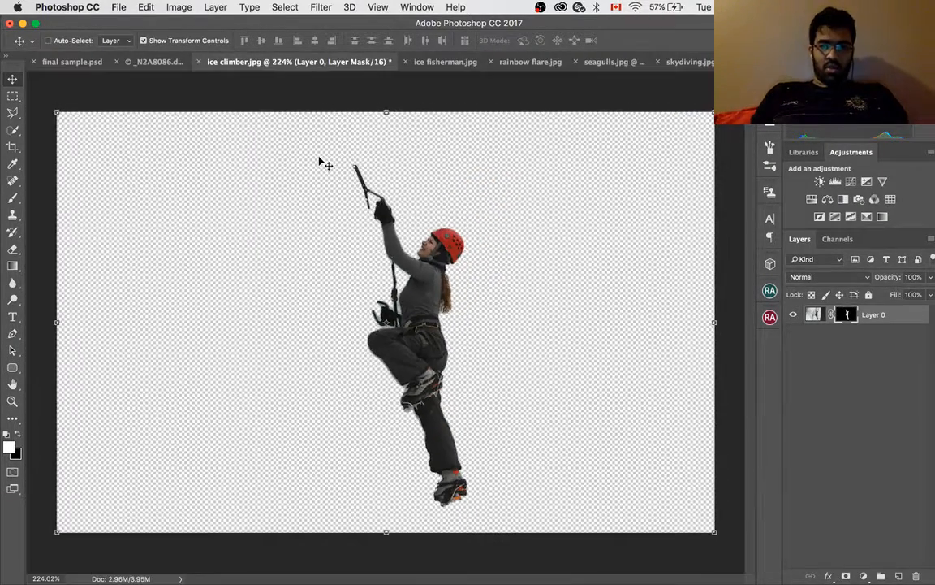
left_click(13, 147)
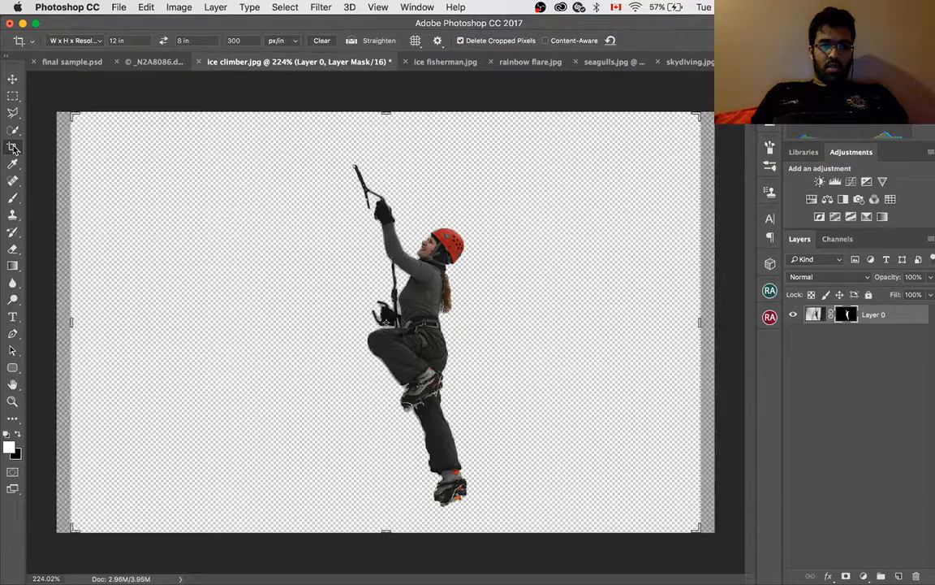
left_click_drag(73, 117, 253, 175)
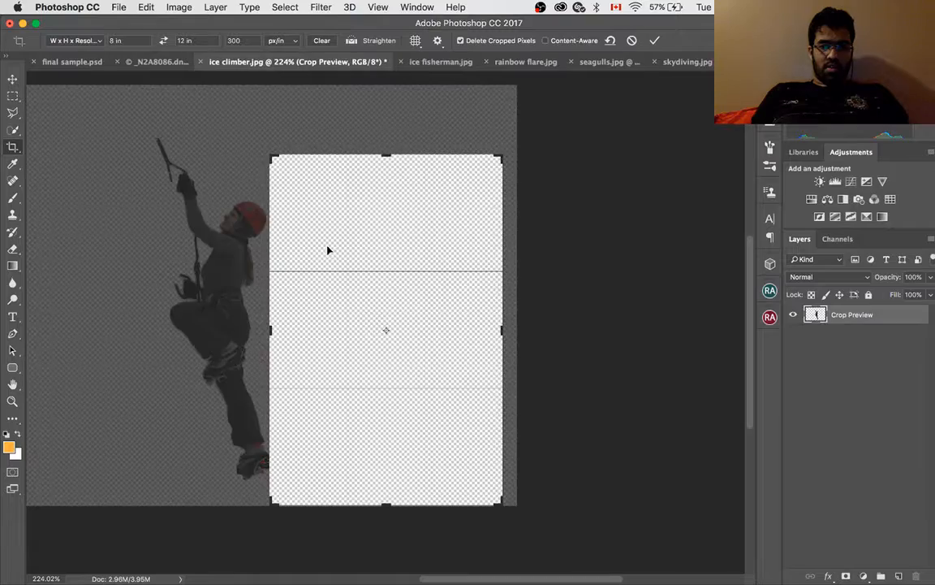
left_click_drag(329, 251, 476, 277)
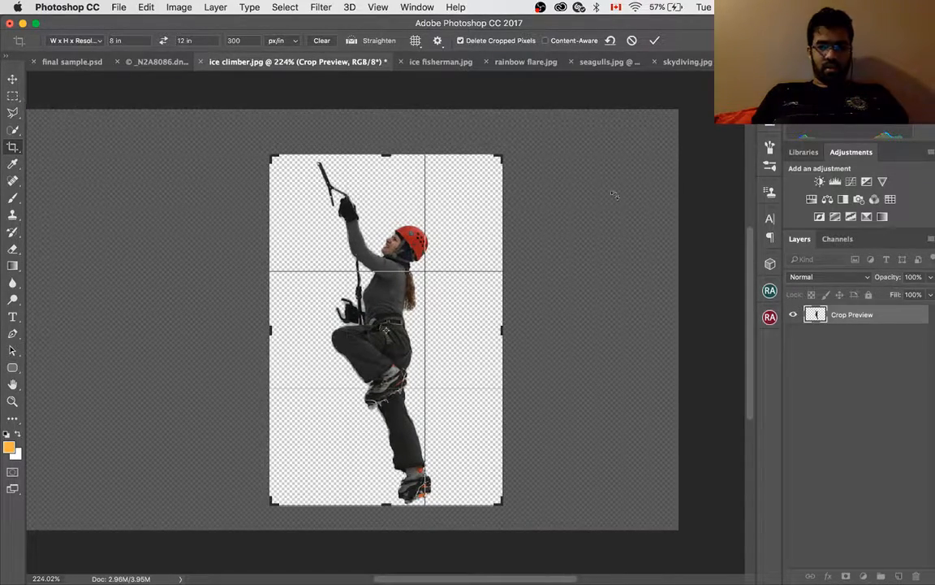
key("Return")
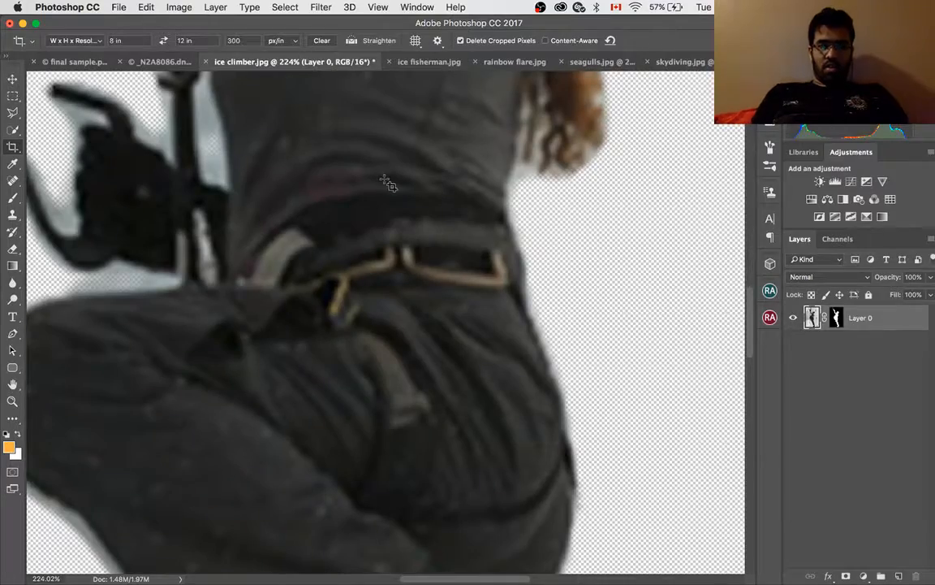
key("super+0")
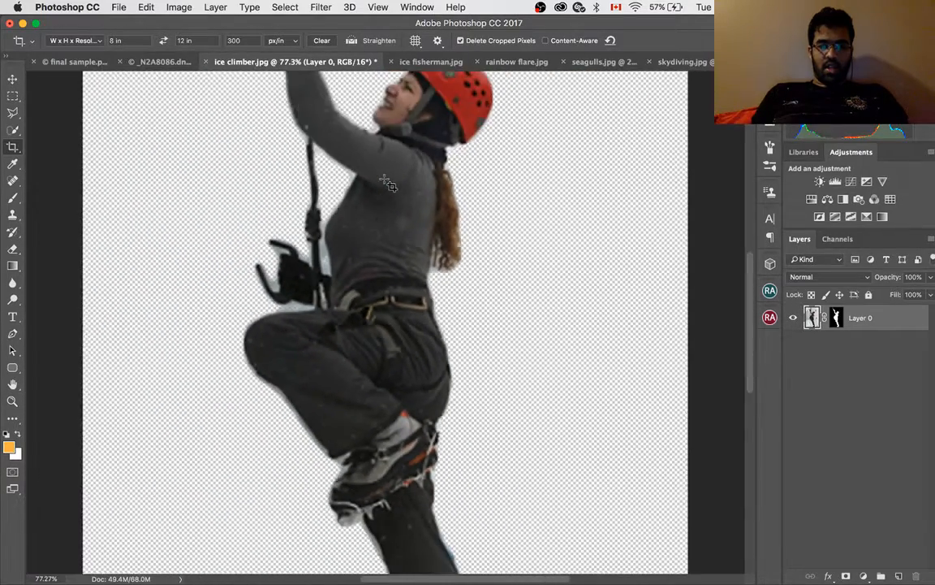
scroll(385, 180, "down", 4)
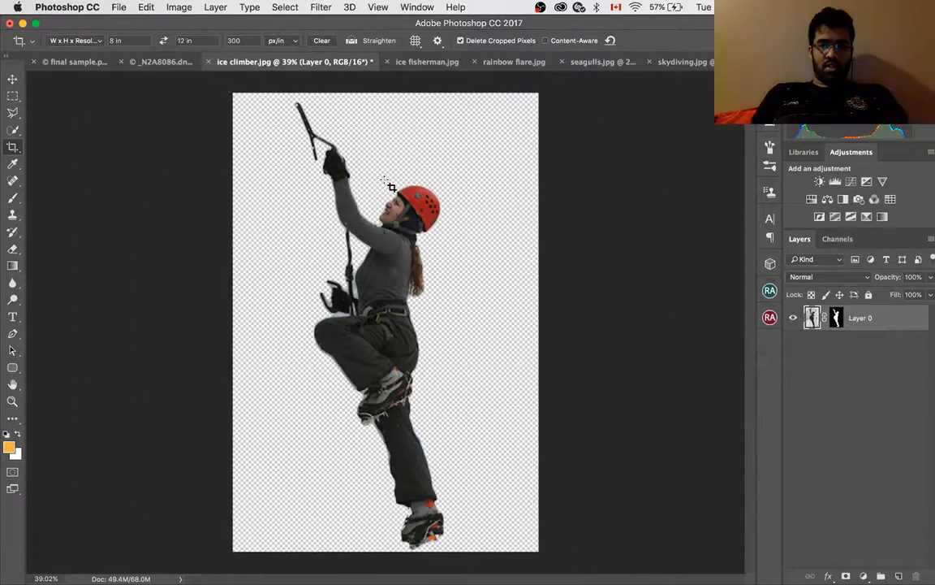
Copy the cropped climber with its mask from ice climber.jpg into the _N2A8086.dng composite, over the icy pier
left_click(13, 79)
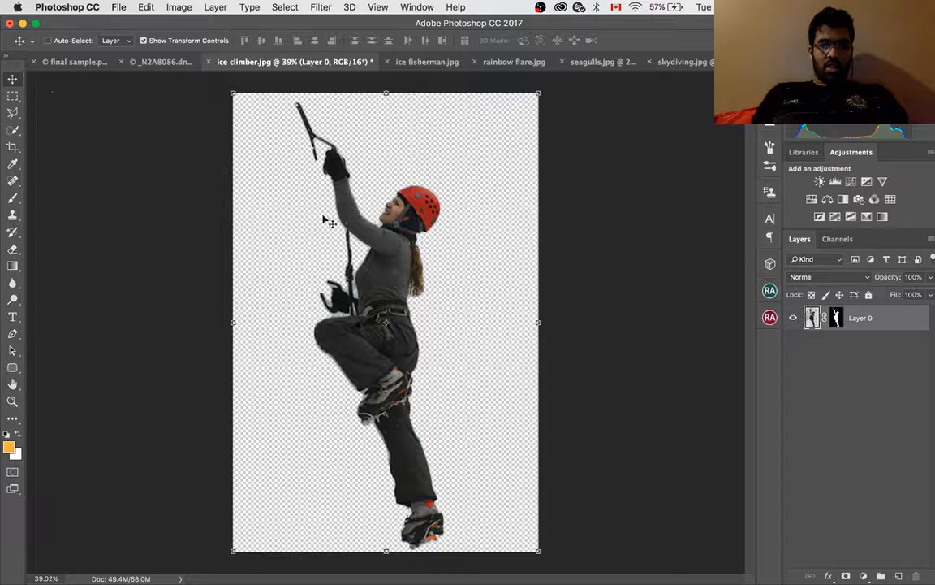
left_click_drag(393, 246, 292, 304)
left_click_drag(294, 361, 300, 286)
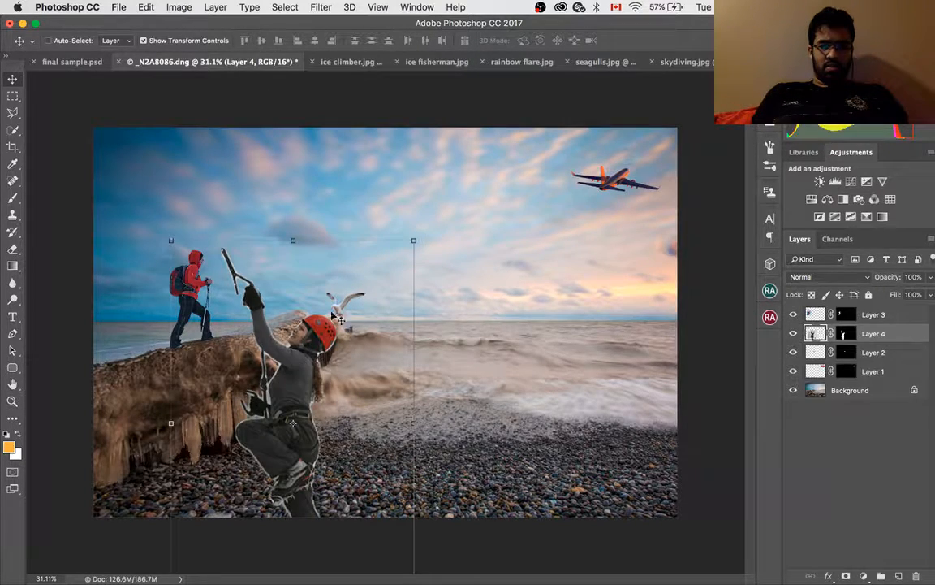
Scale the climber on Layer 4 to about 31%, rotate it about -4°, and place the figure against the pier's icy wall
key("ctrl+t")
left_click_drag(412, 242, 328, 395)
left_click_drag(238, 502, 297, 387)
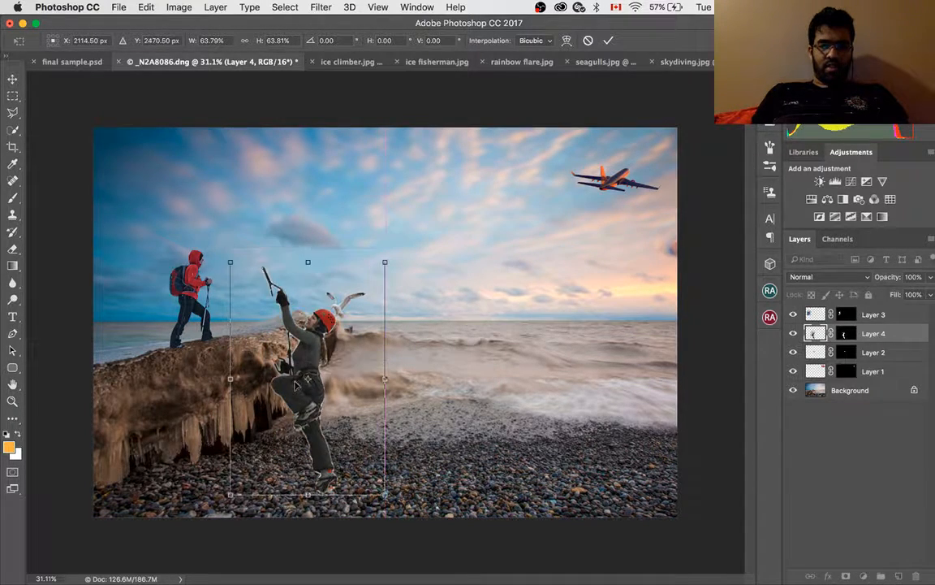
left_click_drag(387, 265, 322, 355)
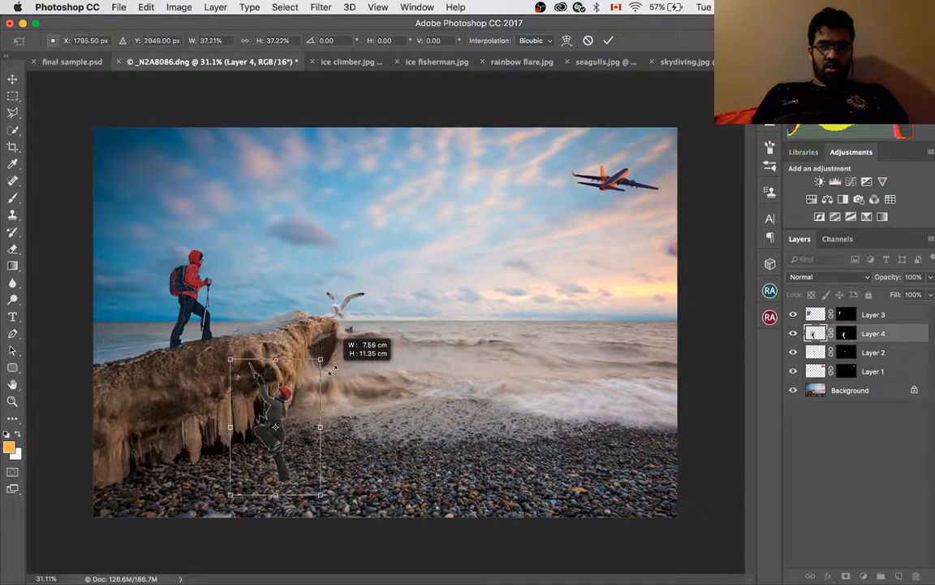
left_click_drag(288, 426, 297, 399)
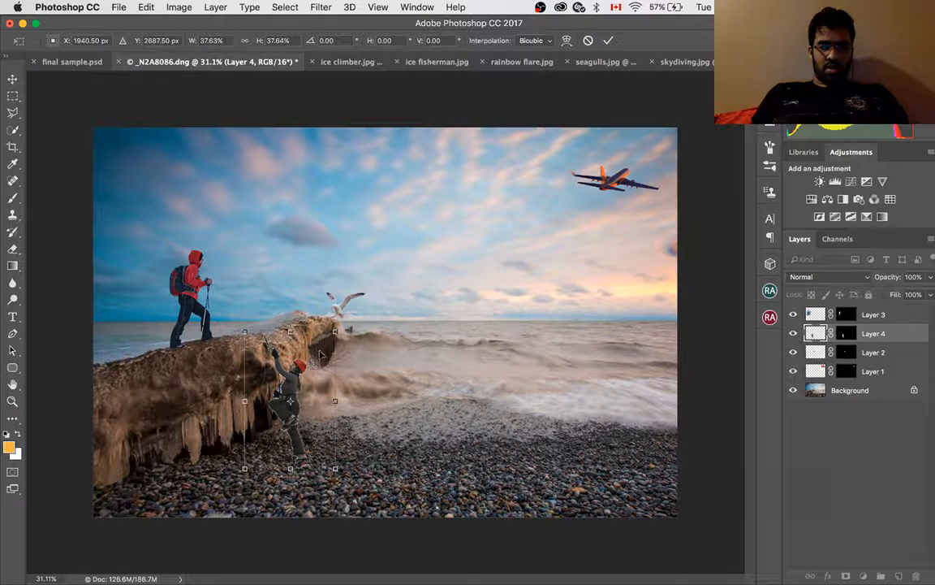
left_click_drag(335, 333, 293, 333)
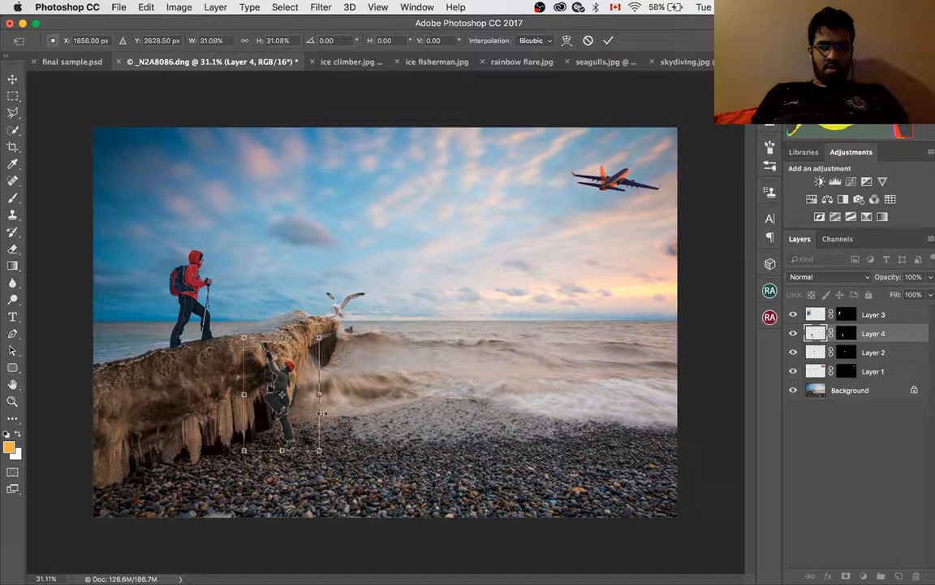
mouse_move(327, 459)
left_mouse_down()
mouse_move(333, 446)
mouse_move(327, 452)
left_mouse_up()
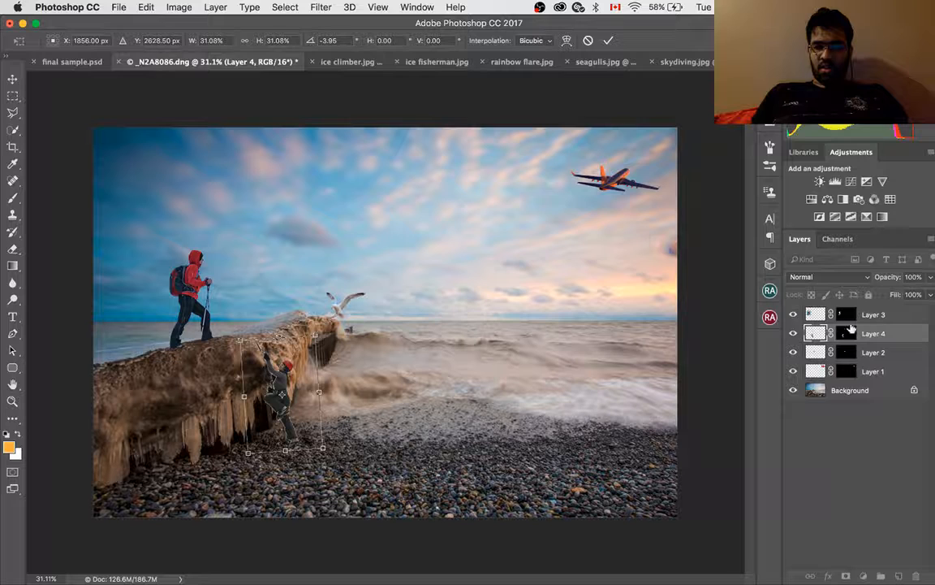
left_click(608, 39)
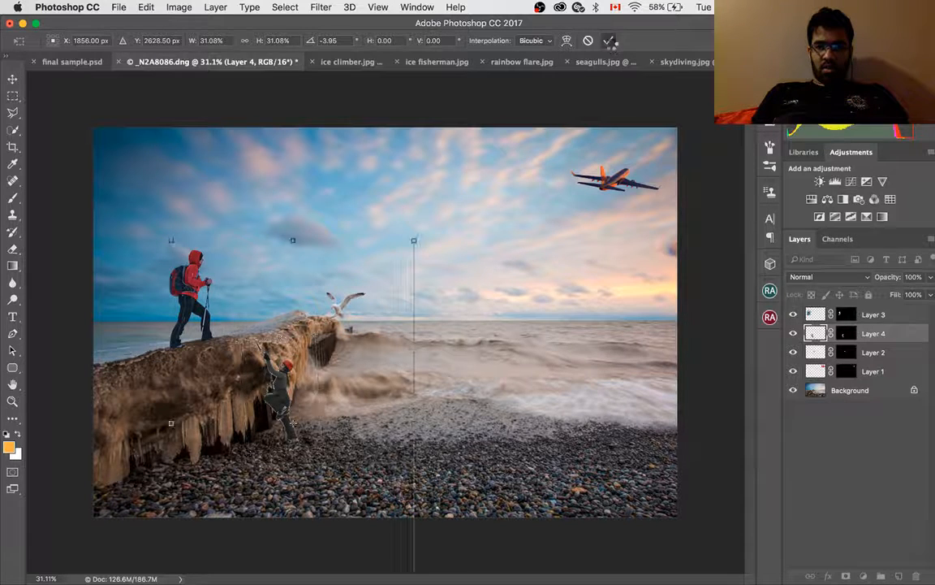
Refine the climber's layer mask with Select and Mask, setting Smooth to 84 and Shift Edge to -100%
left_click(847, 336)
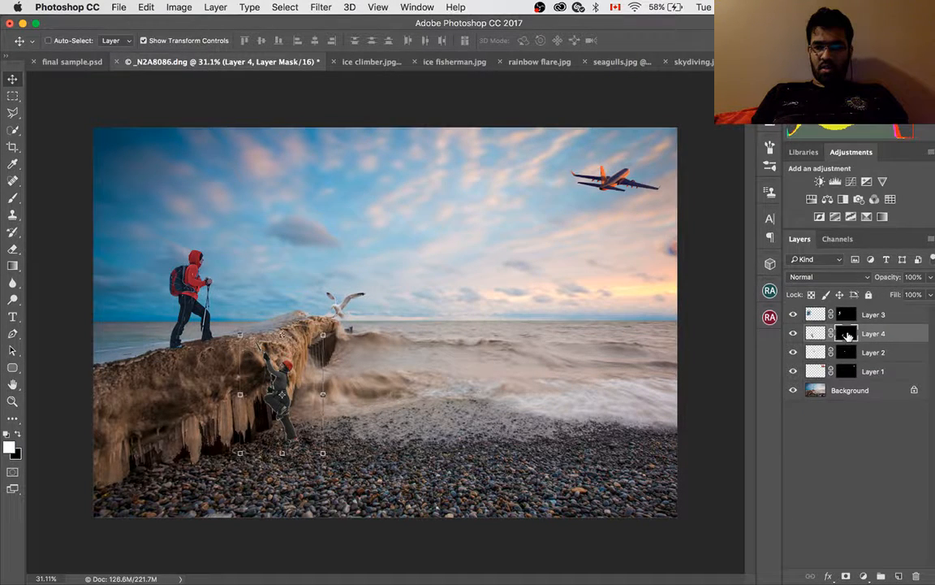
right_click(846, 336)
left_click(771, 435)
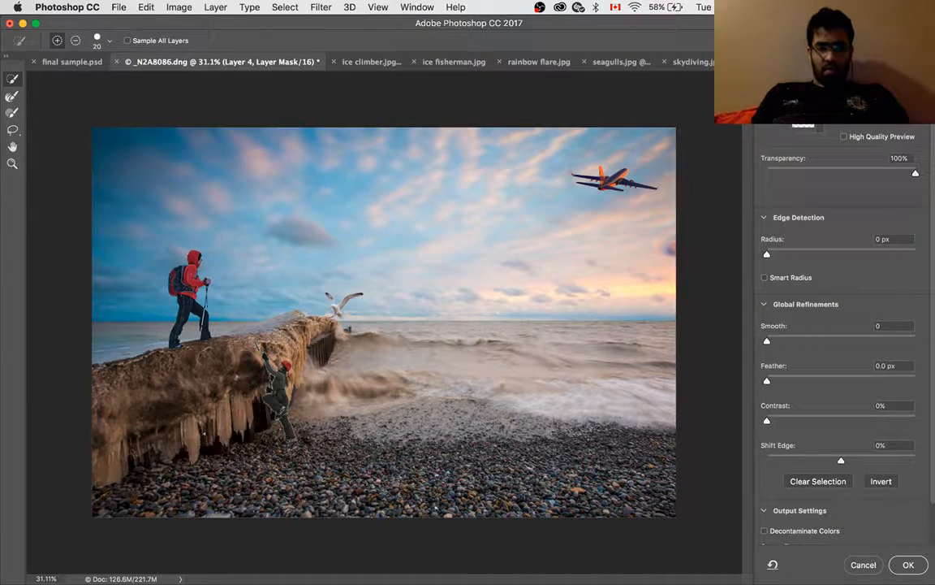
scroll(382, 322, "up", 9)
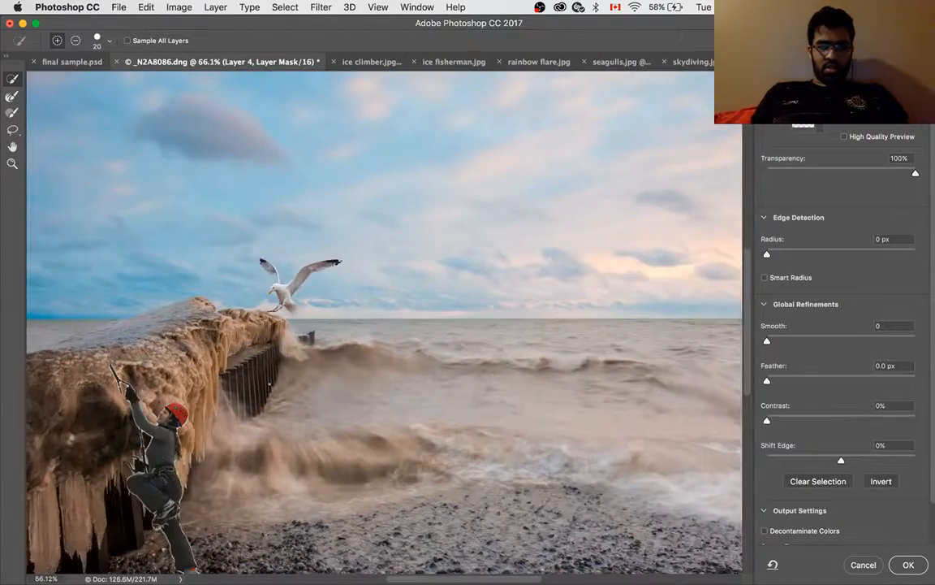
left_click_drag(250, 421, 356, 274)
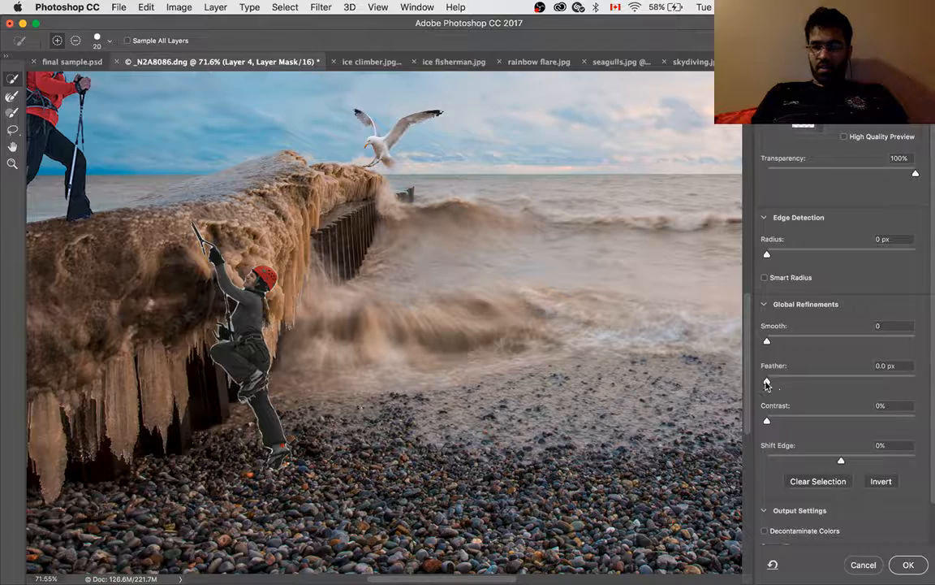
left_click_drag(767, 384, 726, 401)
left_click_drag(795, 395, 759, 380)
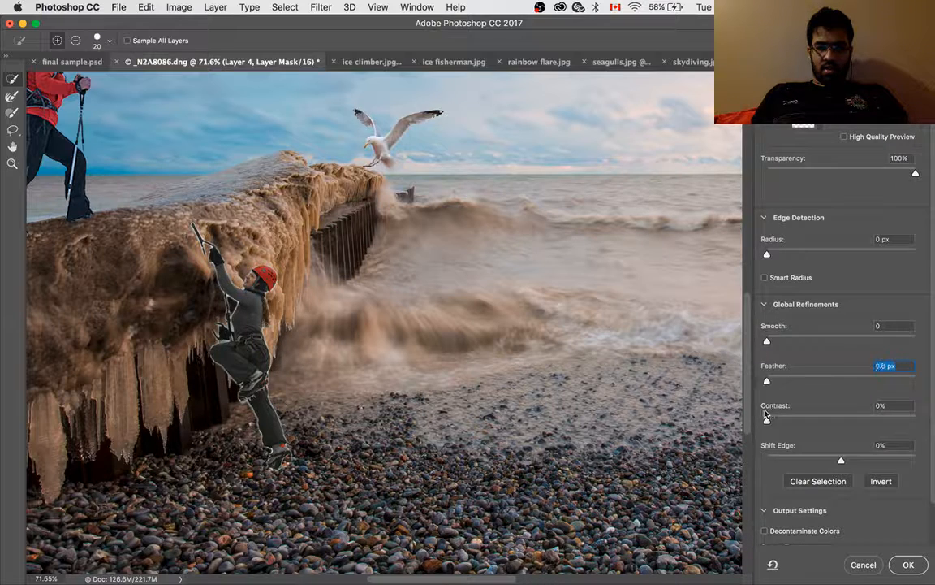
left_click_drag(768, 342, 794, 342)
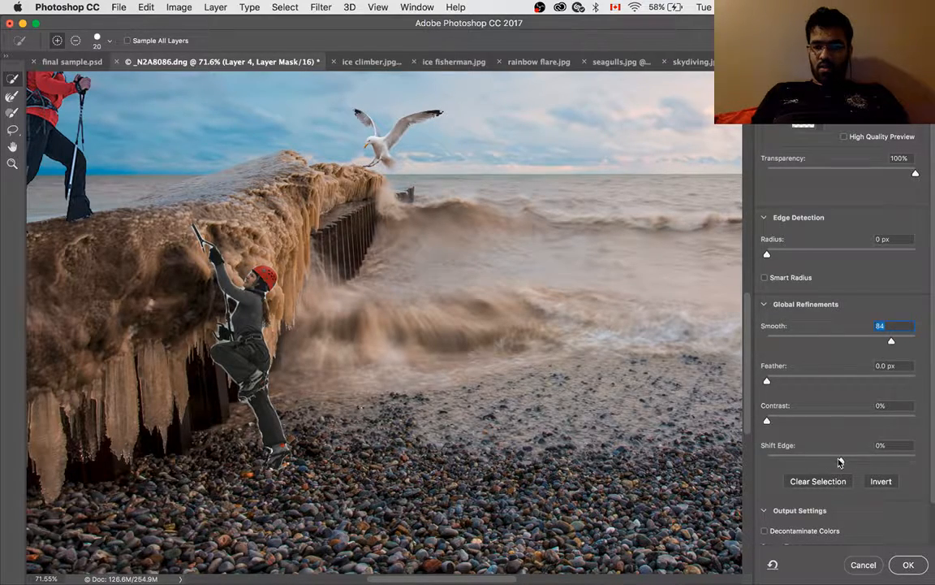
left_click_drag(840, 462, 752, 484)
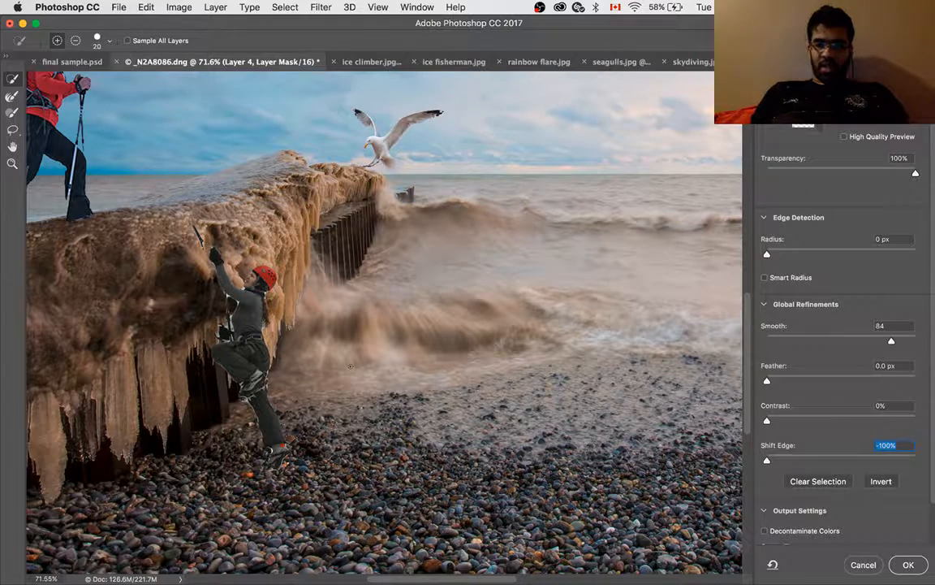
left_click_drag(766, 419, 703, 443)
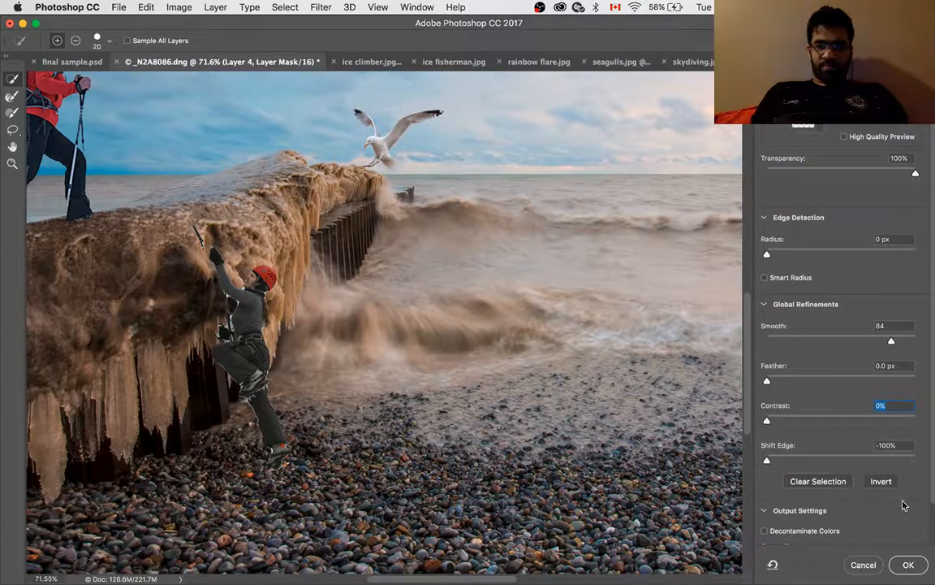
left_click(910, 565)
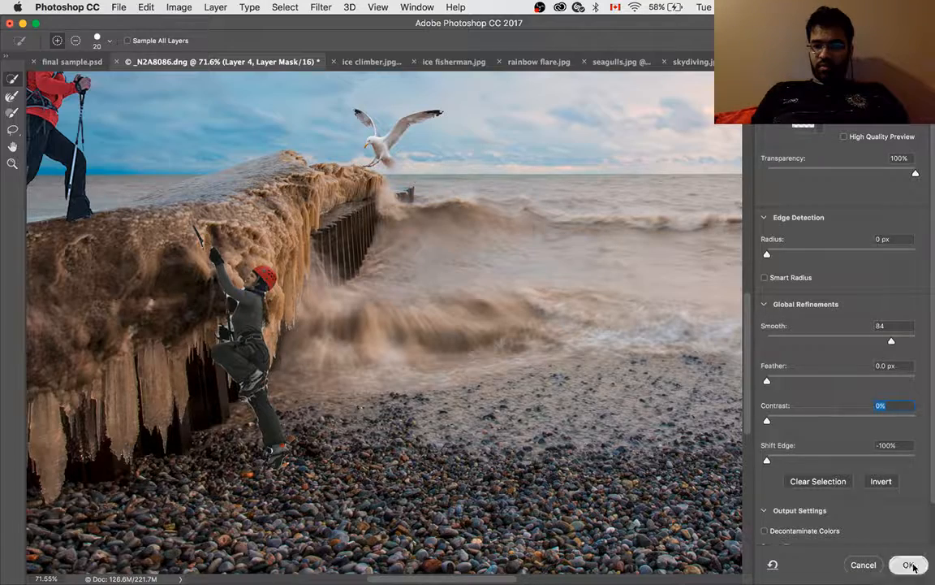
Target the climber's mask on Layer 4 and ready the Brush tool with black as the foreground colour
scroll(277, 320, "up", 5)
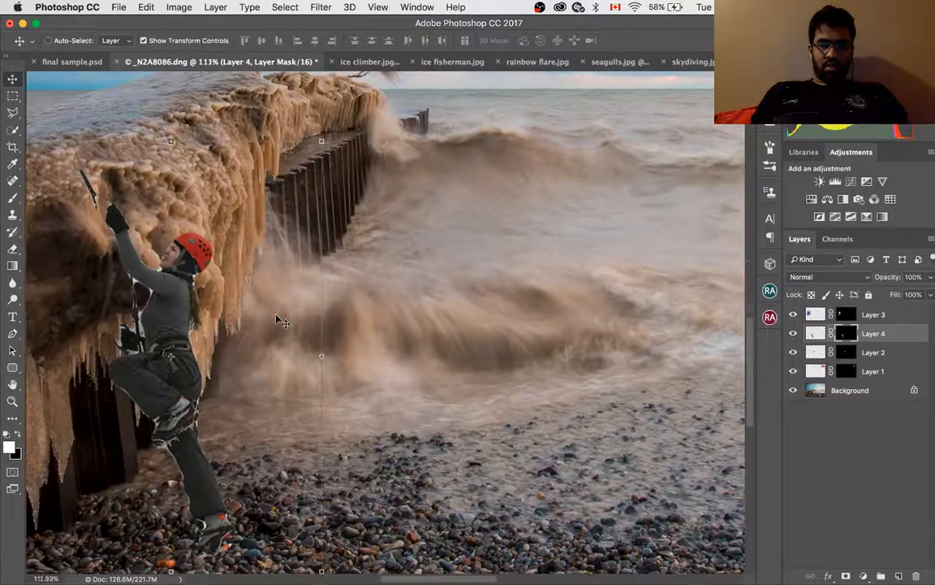
left_click(815, 334)
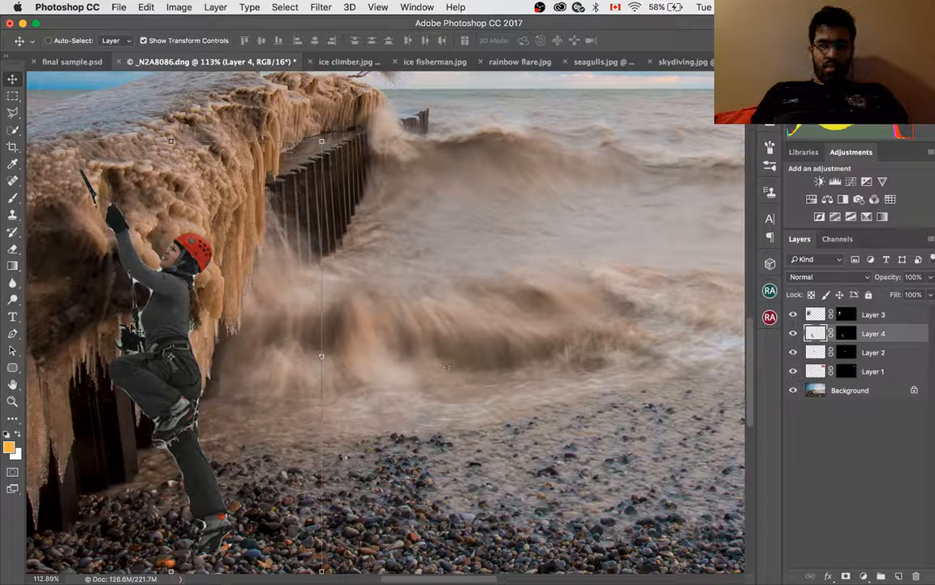
scroll(130, 300, "up", 4)
scroll(130, 309, "up", 2)
left_click_drag(129, 307, 406, 333)
scroll(209, 304, "up", 4)
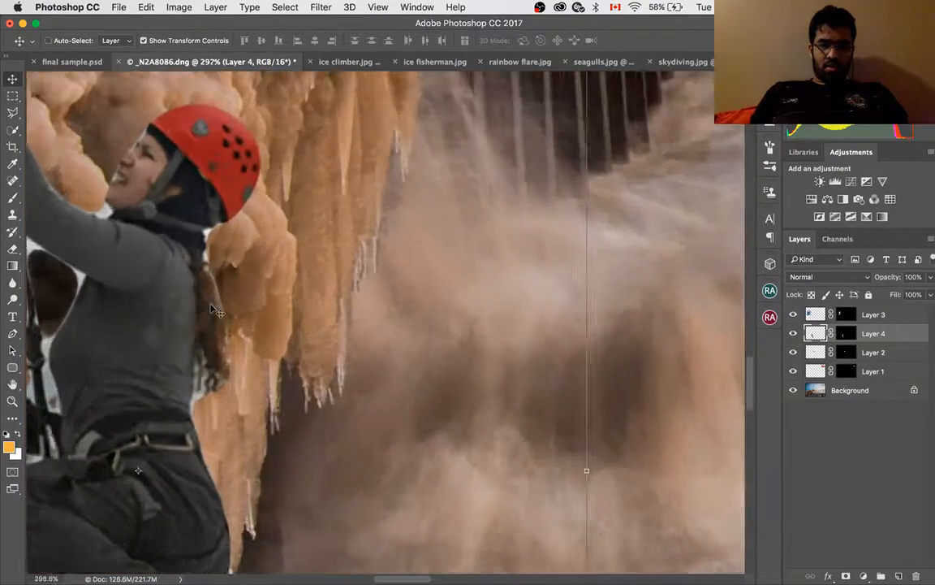
left_click_drag(210, 304, 413, 313)
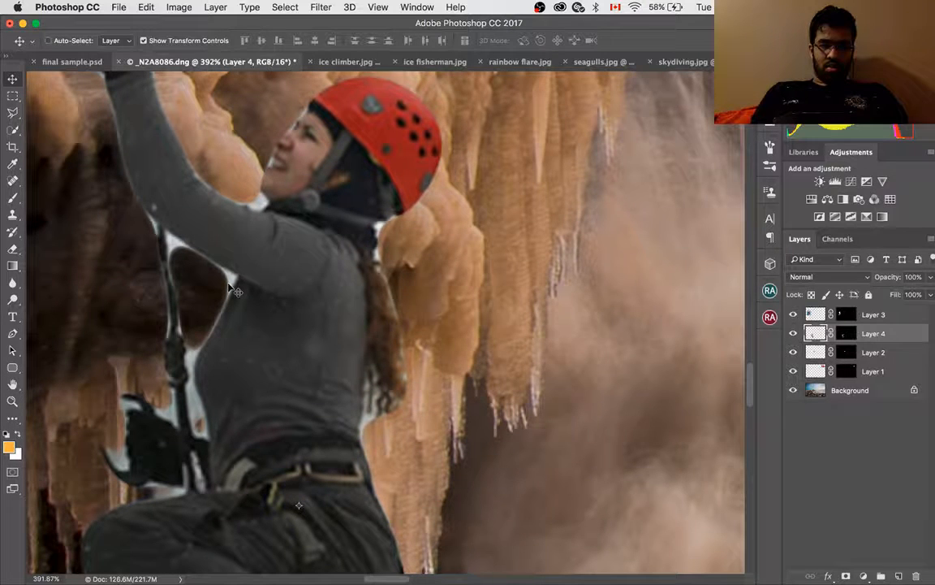
left_click(846, 334)
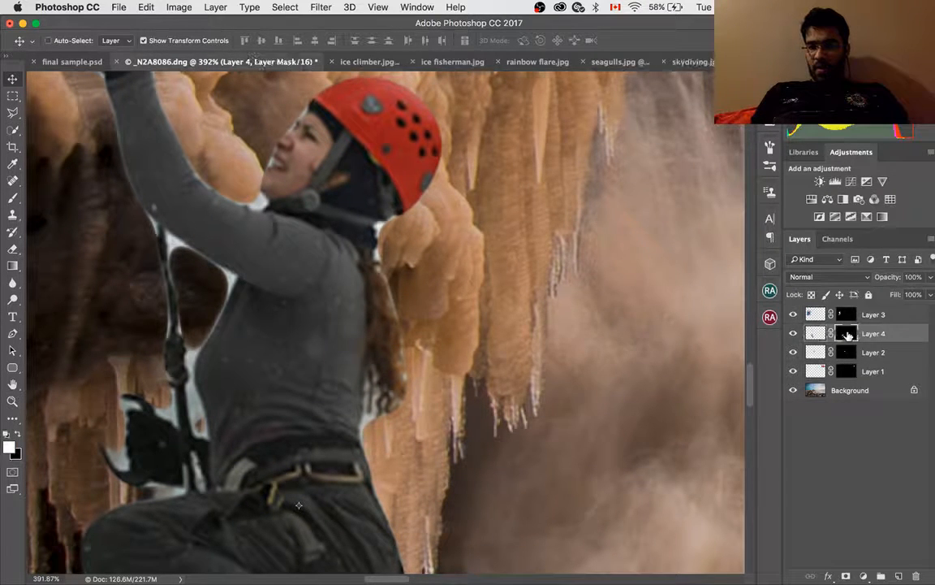
left_click_drag(268, 330, 365, 329)
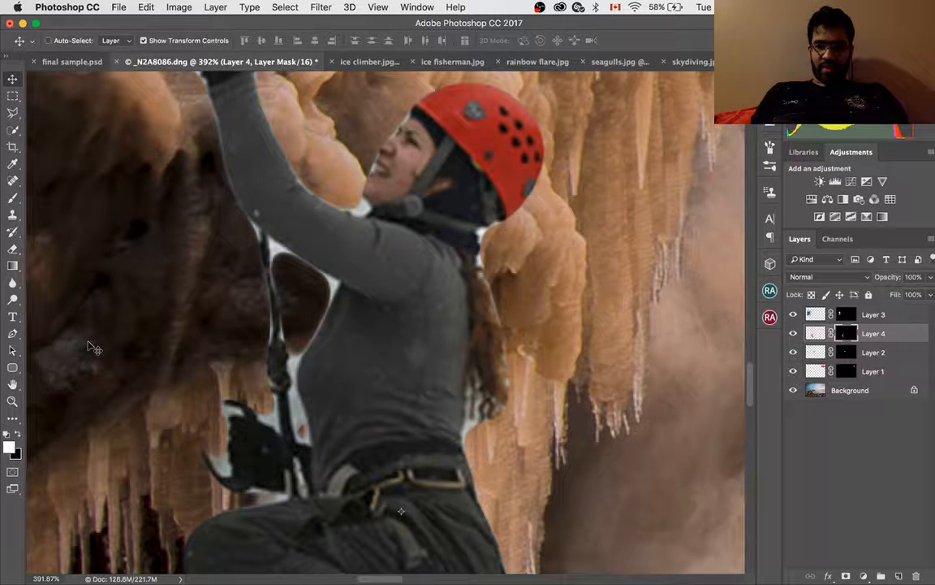
key("x")
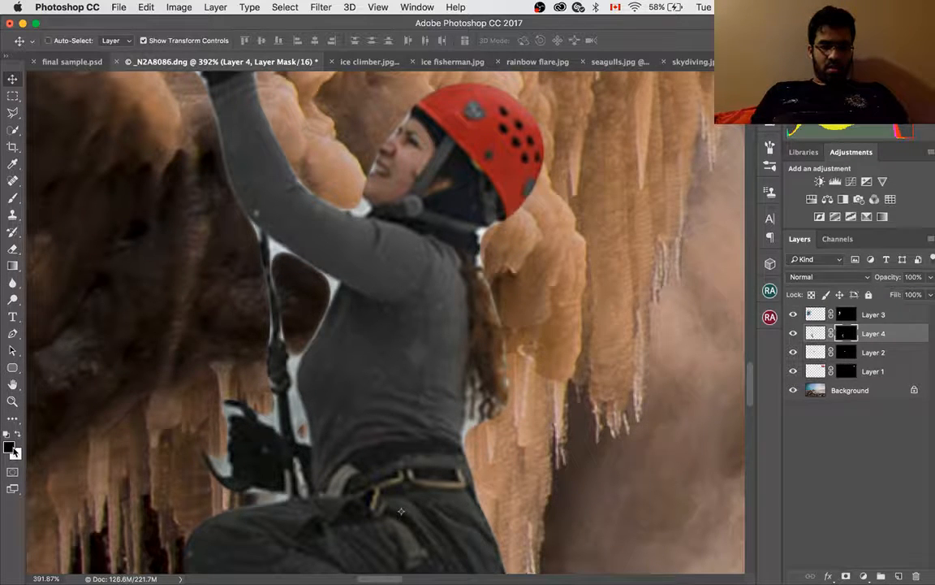
left_click(12, 197)
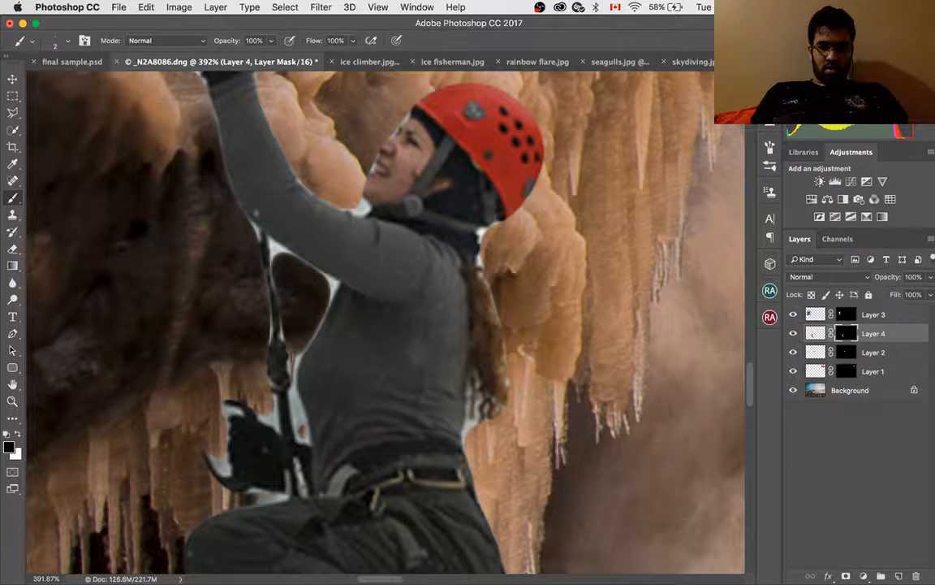
Paint black at 100% opacity on the mask to remove the white fringe around the gap between the climber's arm and torso
scroll(292, 365, "up", 6)
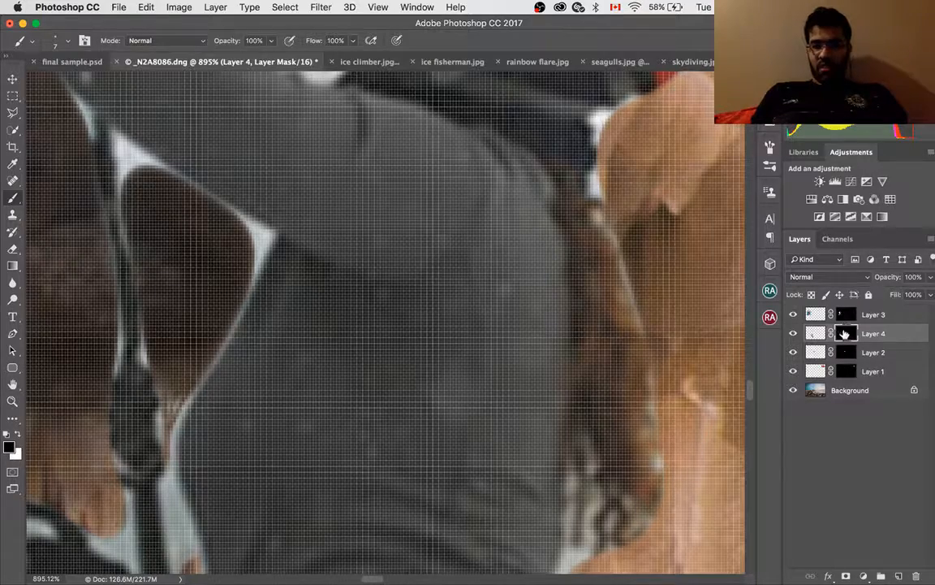
key("super+plus")
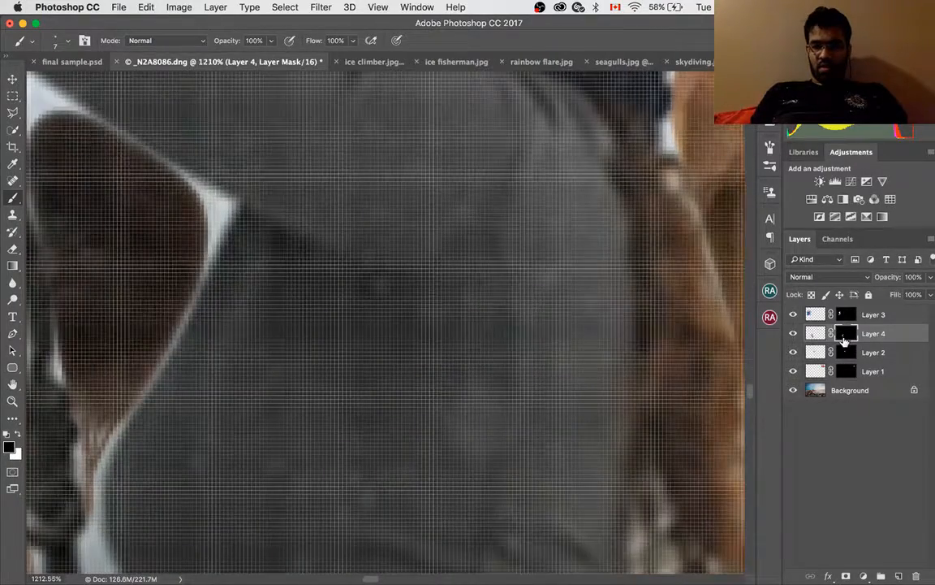
key("super+minus")
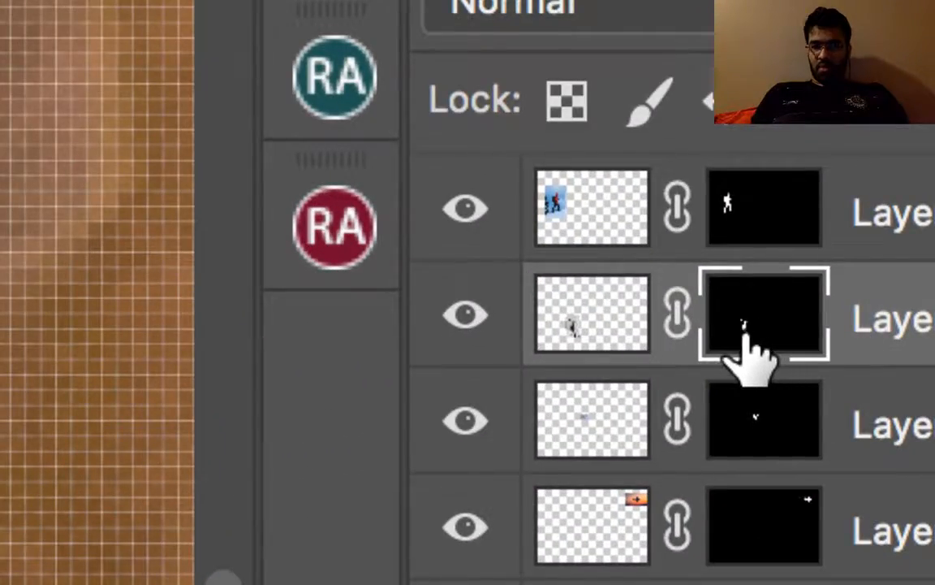
left_click_drag(743, 328, 745, 325)
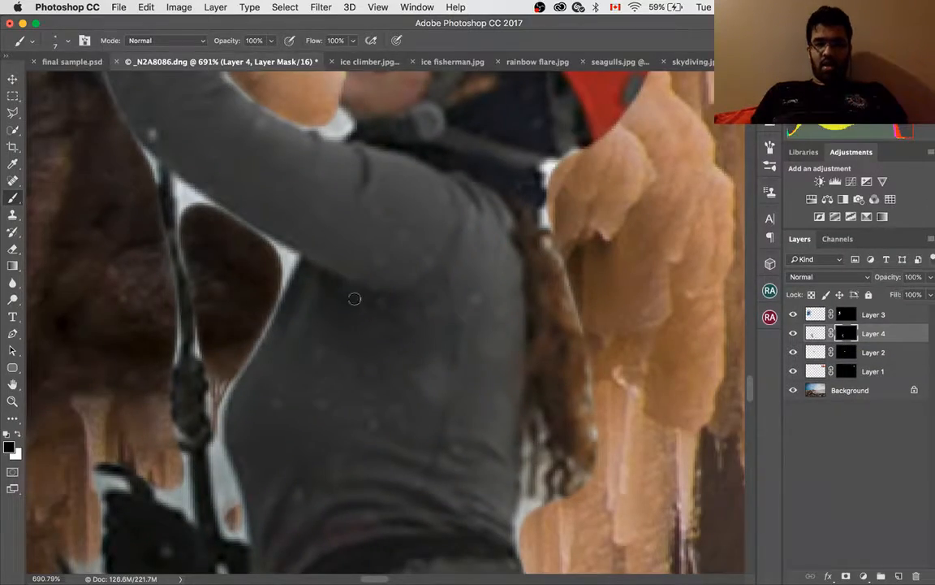
scroll(303, 241, "up", 4)
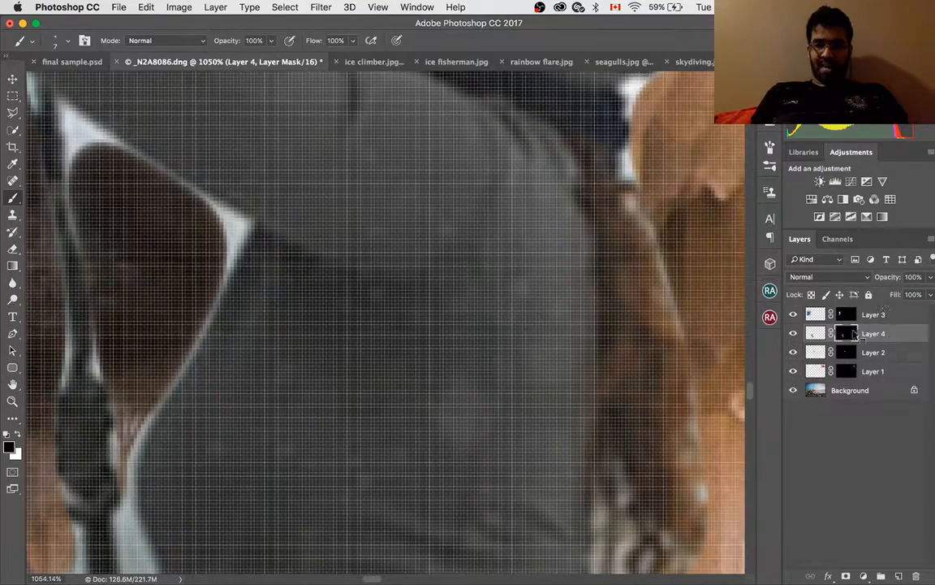
key("super+plus")
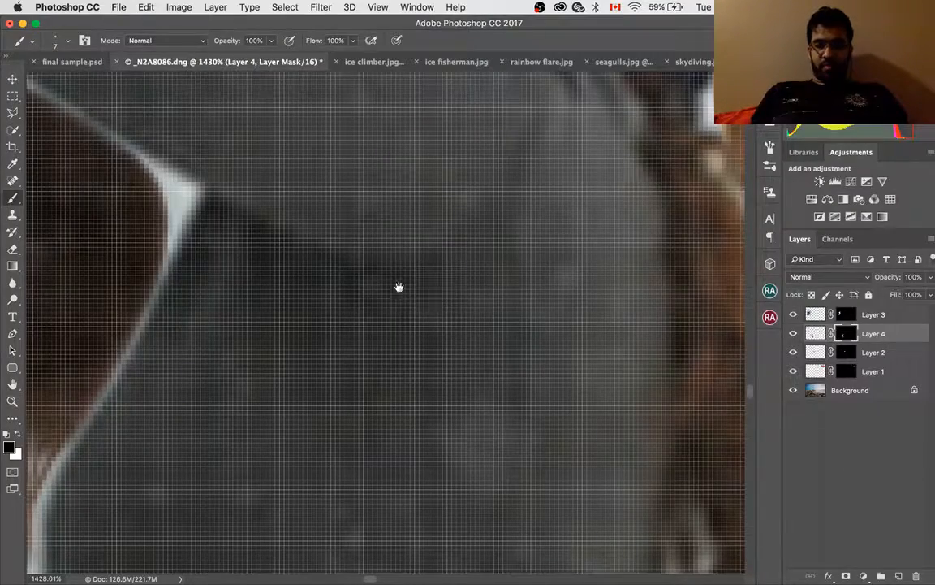
mouse_move(398, 286)
left_mouse_down()
mouse_move(537, 288)
mouse_move(613, 309)
left_mouse_up()
mouse_move(419, 237)
left_mouse_down()
mouse_move(428, 214)
mouse_move(342, 159)
mouse_move(382, 183)
mouse_move(387, 210)
mouse_move(354, 278)
left_mouse_up()
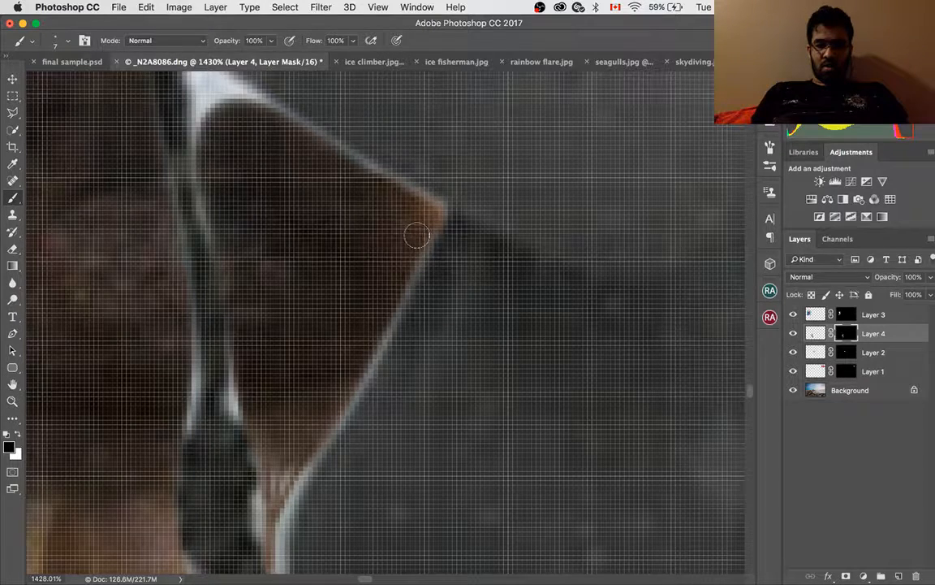
mouse_move(415, 235)
left_mouse_down()
mouse_move(350, 374)
mouse_move(380, 338)
mouse_move(297, 451)
mouse_move(327, 383)
mouse_move(400, 278)
left_mouse_up()
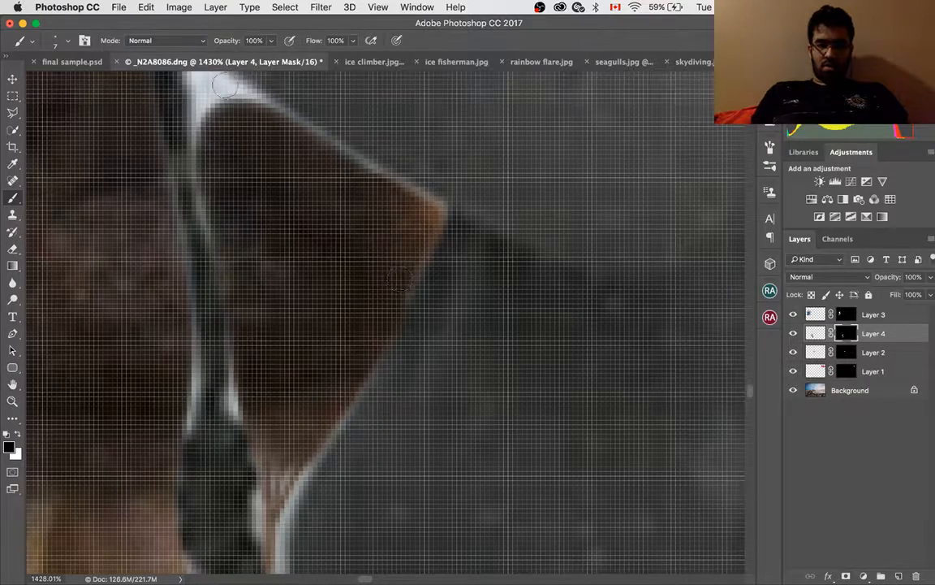
mouse_move(214, 125)
left_mouse_down()
mouse_move(290, 251)
mouse_move(269, 178)
mouse_move(348, 248)
mouse_move(401, 262)
mouse_move(429, 302)
mouse_move(476, 308)
mouse_move(417, 284)
left_mouse_up()
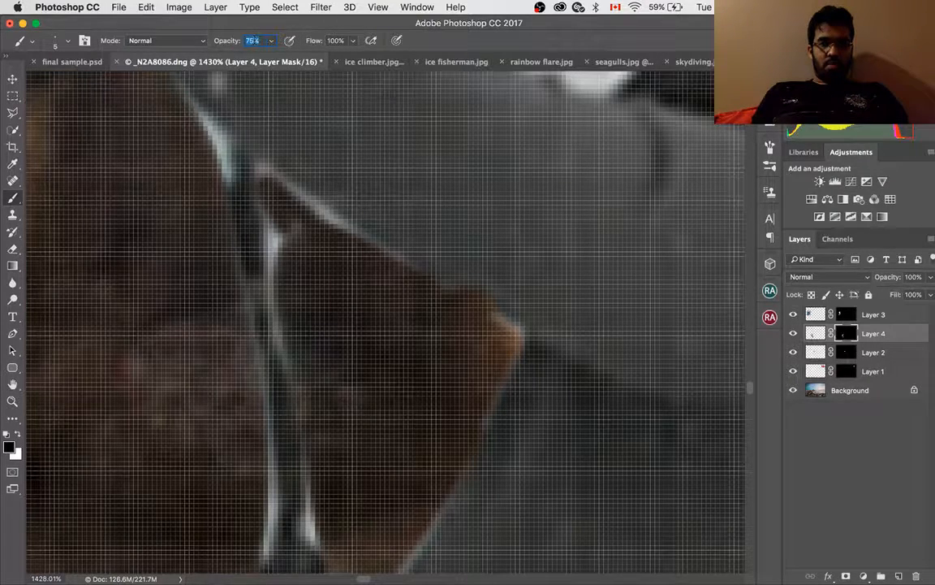
Set the brush opacity to 54% and mask out the pale fringe along the hanging strap and the underside of the arm
key("shift+Up")
scroll(251, 41, "down", 14)
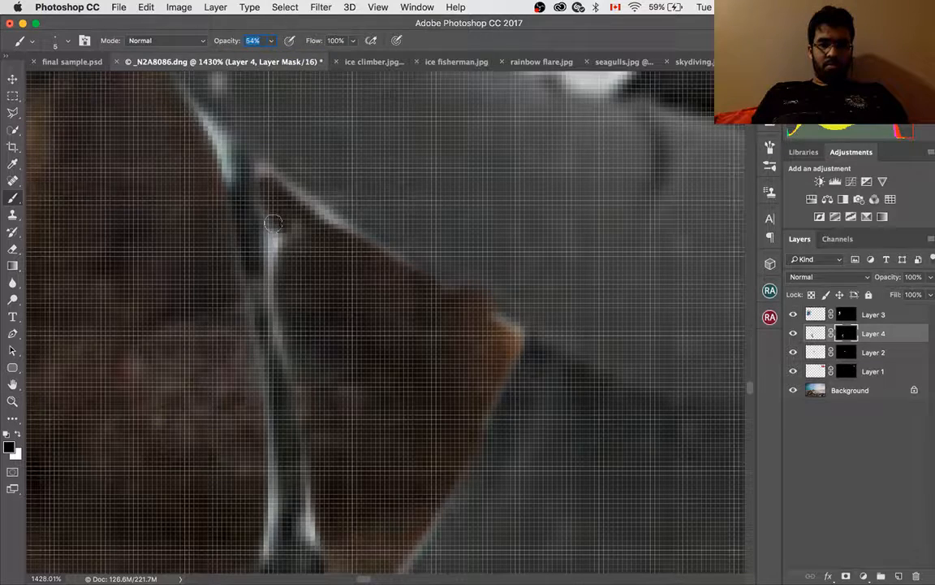
mouse_move(277, 217)
left_mouse_down()
mouse_move(281, 281)
mouse_move(256, 202)
mouse_move(276, 286)
mouse_move(282, 235)
mouse_move(290, 245)
mouse_move(275, 194)
mouse_move(357, 246)
mouse_move(306, 203)
mouse_move(441, 288)
mouse_move(483, 299)
mouse_move(523, 347)
left_mouse_up()
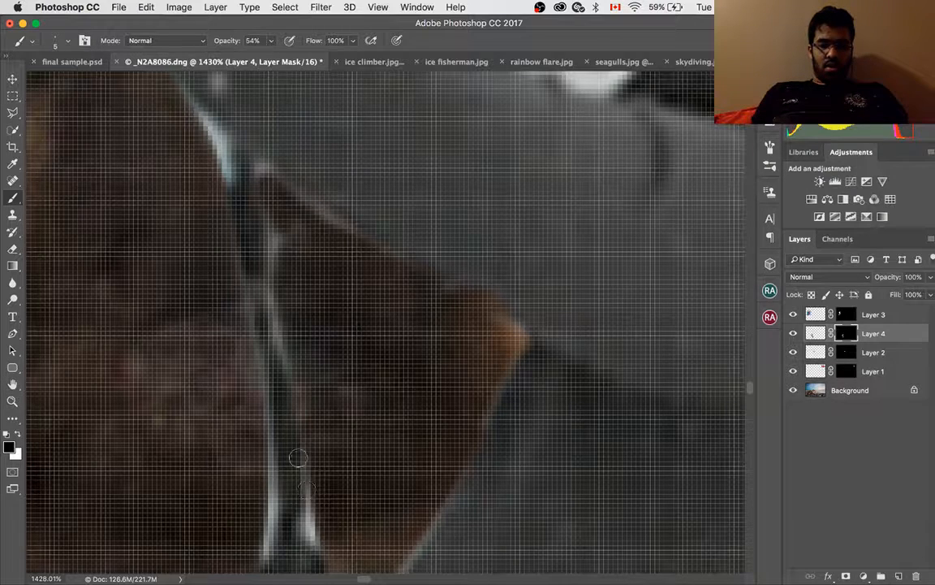
mouse_move(299, 457)
left_mouse_down()
mouse_move(296, 532)
mouse_move(318, 553)
mouse_move(301, 484)
mouse_move(315, 537)
mouse_move(275, 494)
mouse_move(274, 457)
mouse_move(267, 555)
left_mouse_up()
left_click_drag(273, 466, 246, 258)
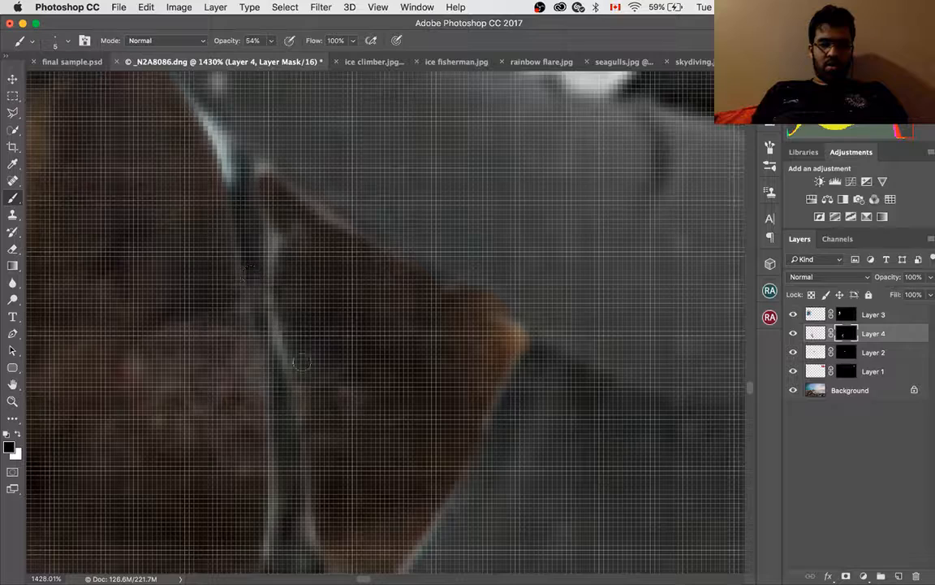
left_click_drag(293, 362, 312, 545)
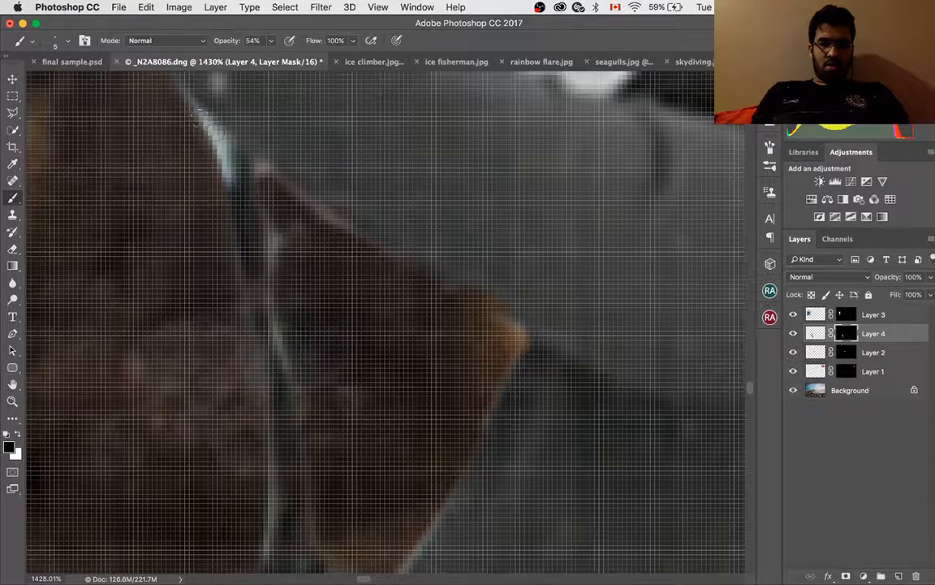
mouse_move(177, 96)
left_mouse_down()
mouse_move(230, 169)
mouse_move(223, 197)
mouse_move(199, 120)
left_mouse_up()
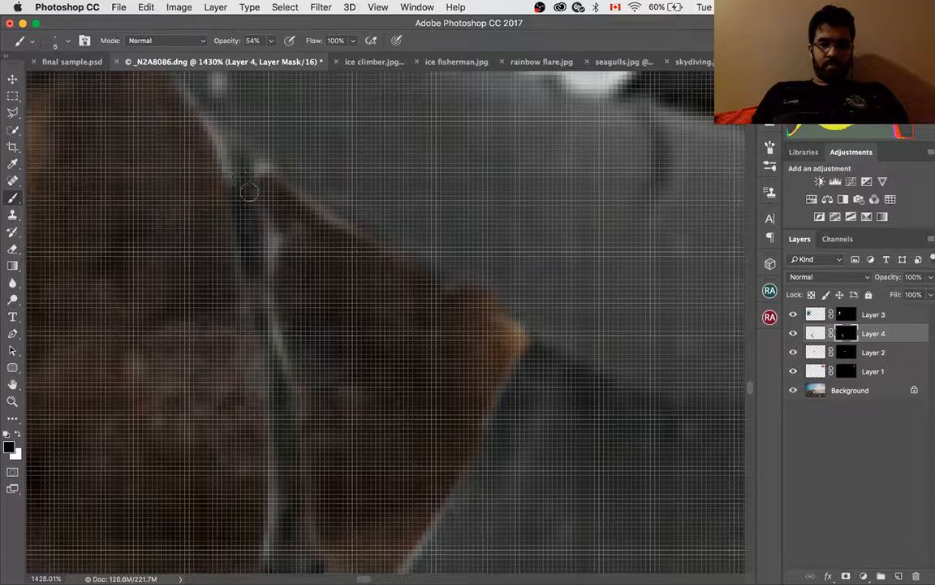
Mask out the light fringe along the upper edge of the climber's sleeve below the face
mouse_move(416, 179)
left_mouse_down()
mouse_move(395, 304)
mouse_move(366, 363)
mouse_move(478, 338)
mouse_move(345, 343)
mouse_move(307, 401)
mouse_move(365, 390)
mouse_move(359, 350)
mouse_move(380, 384)
mouse_move(348, 400)
mouse_move(299, 380)
left_mouse_up()
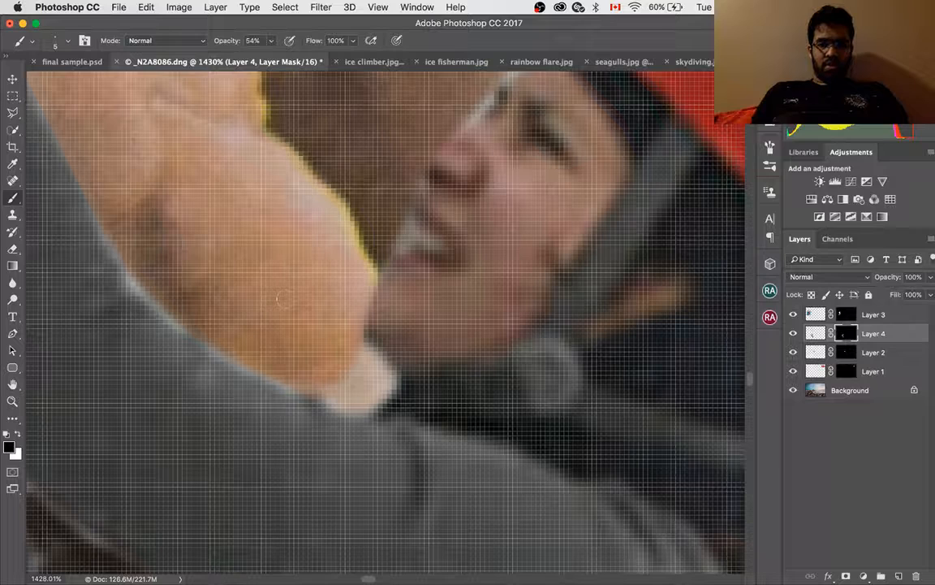
mouse_move(99, 214)
left_mouse_down()
mouse_move(122, 268)
mouse_move(205, 335)
left_mouse_up()
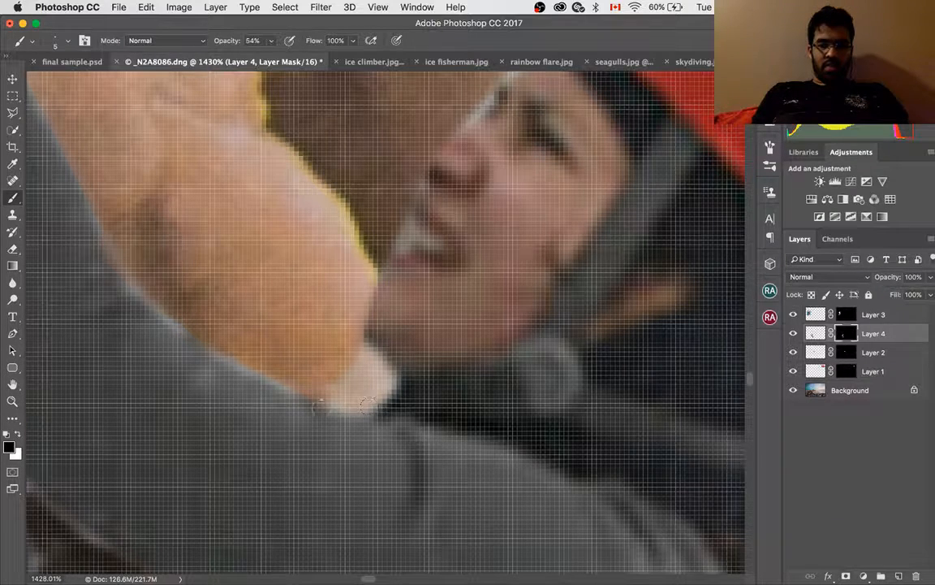
mouse_move(310, 405)
left_mouse_down()
mouse_move(195, 337)
mouse_move(127, 262)
left_mouse_up()
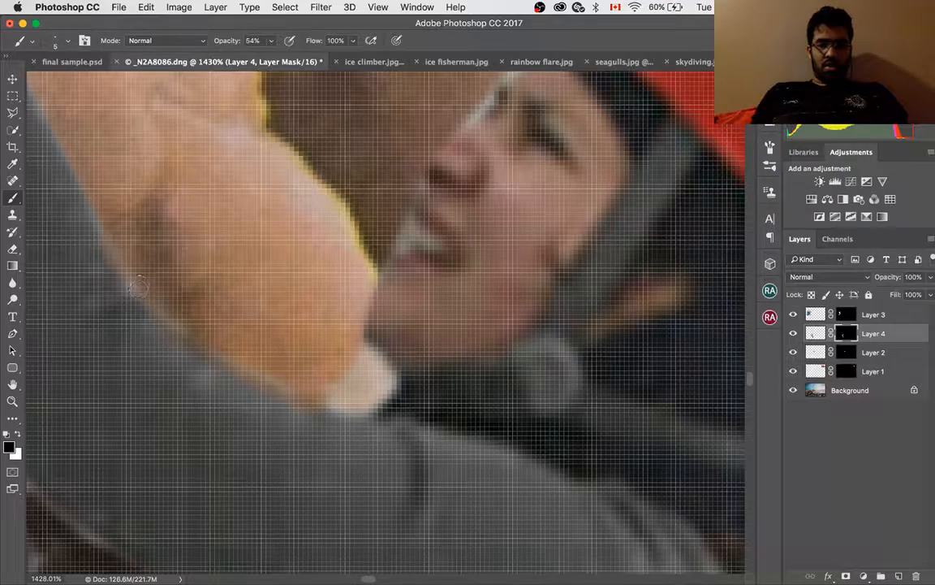
scroll(139, 284, "down", 10)
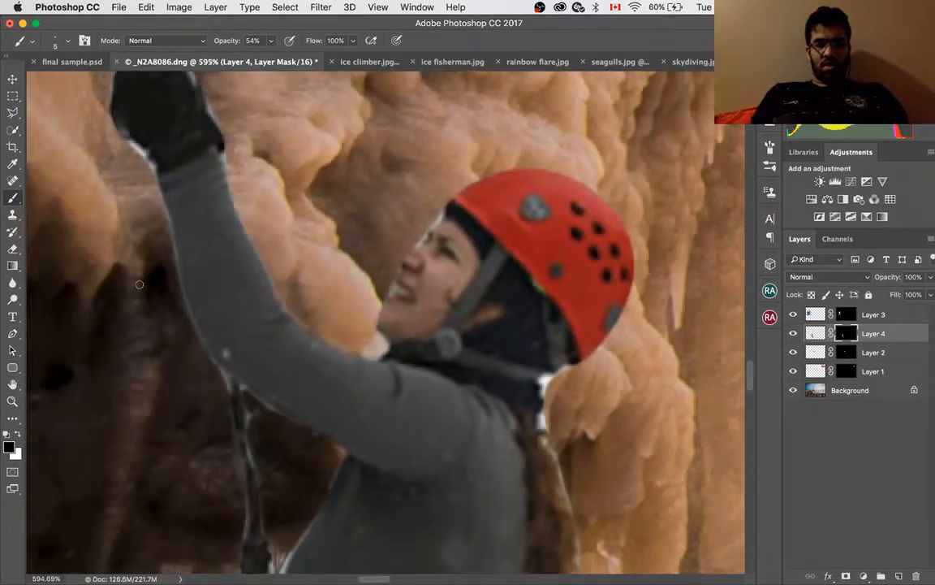
Mask out the pale edges around the climber's raised glove and along the outer side of the forearm
scroll(378, 276, "up", 6)
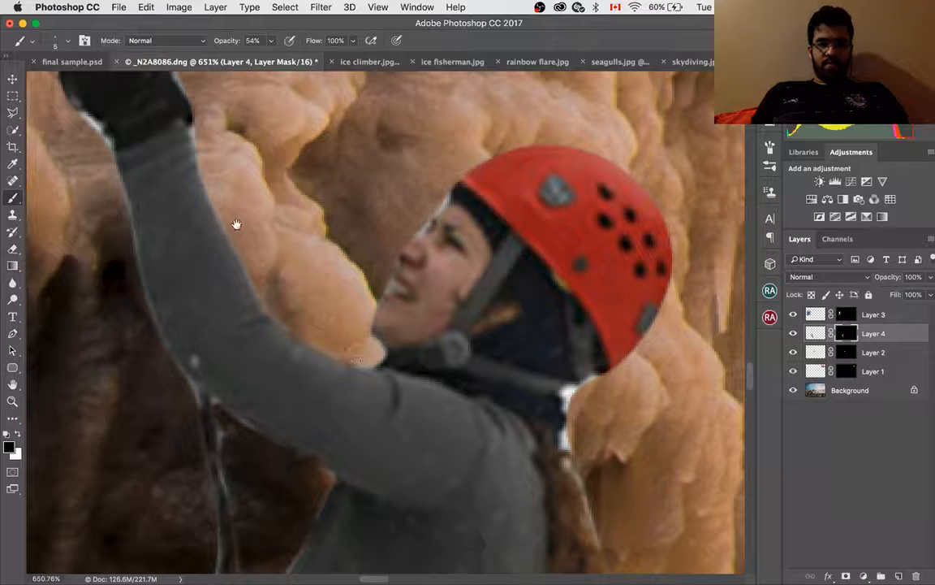
left_click_drag(235, 220, 387, 408)
left_click_drag(219, 268, 214, 192)
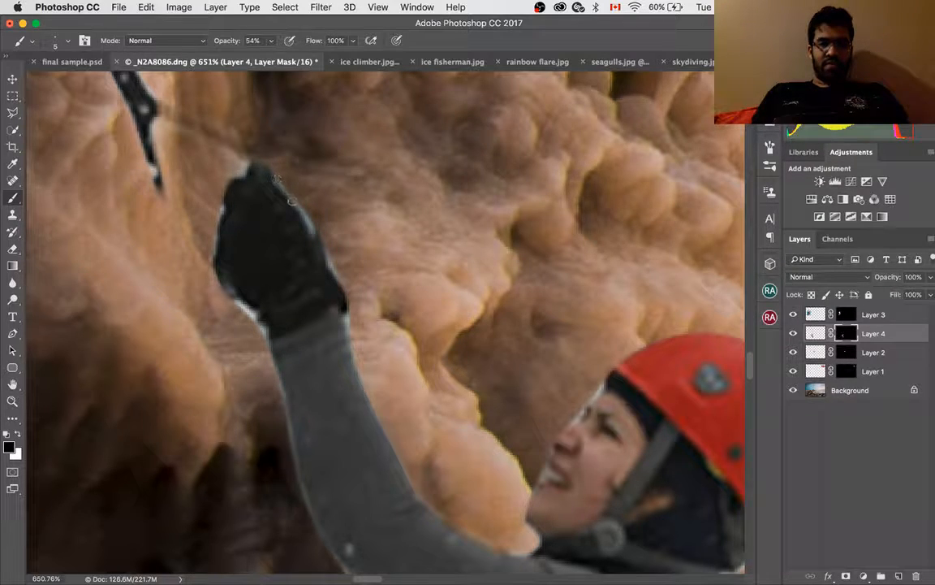
left_click_drag(315, 228, 345, 308)
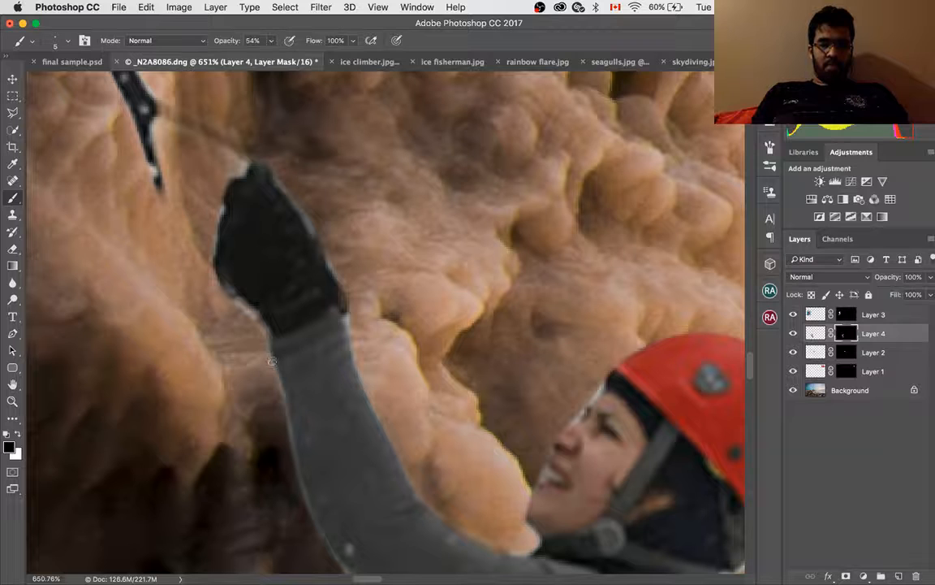
left_click_drag(281, 395, 311, 501)
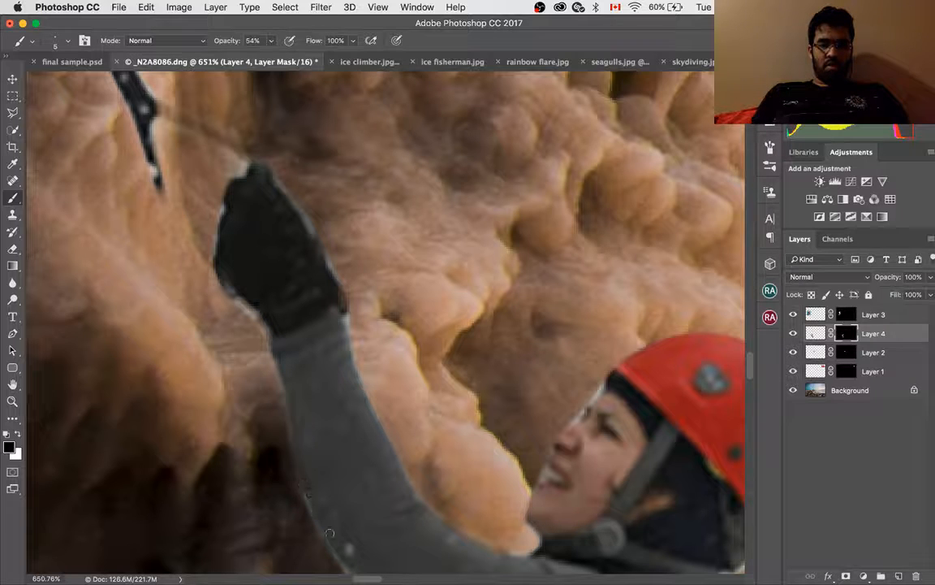
Paint white at 54% opacity on the mask to restore the thin ice-axe shaft between the axe head and the glove
left_click_drag(314, 379, 359, 497)
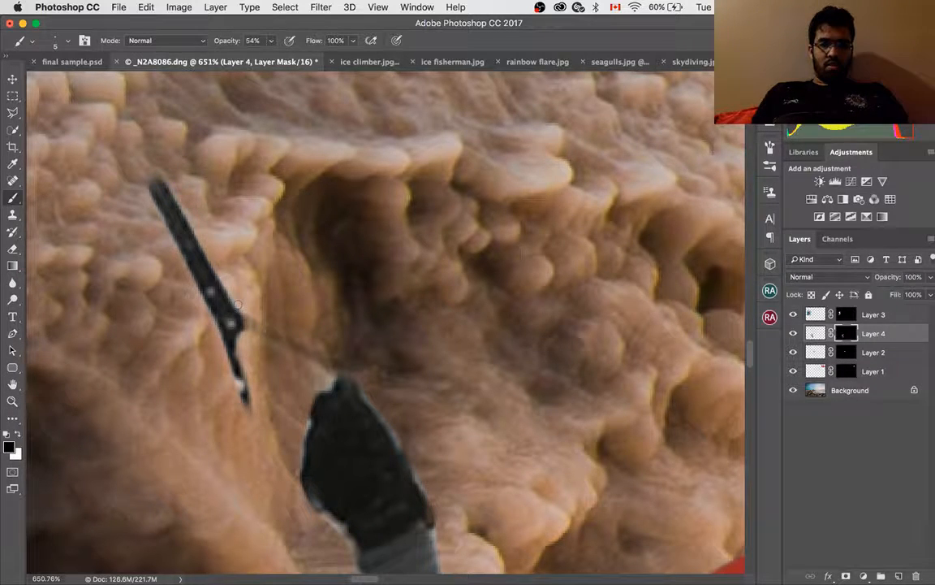
key("x")
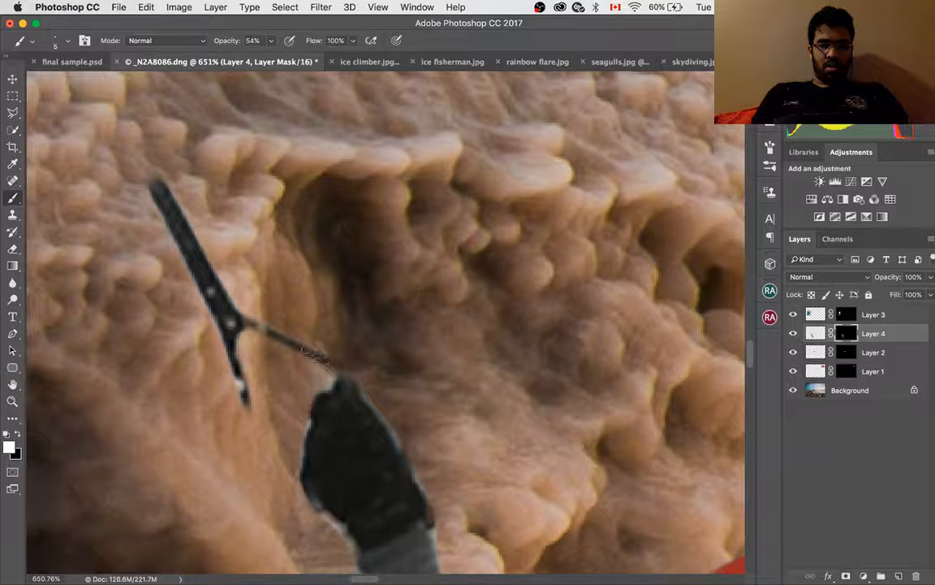
left_click_drag(313, 355, 274, 333)
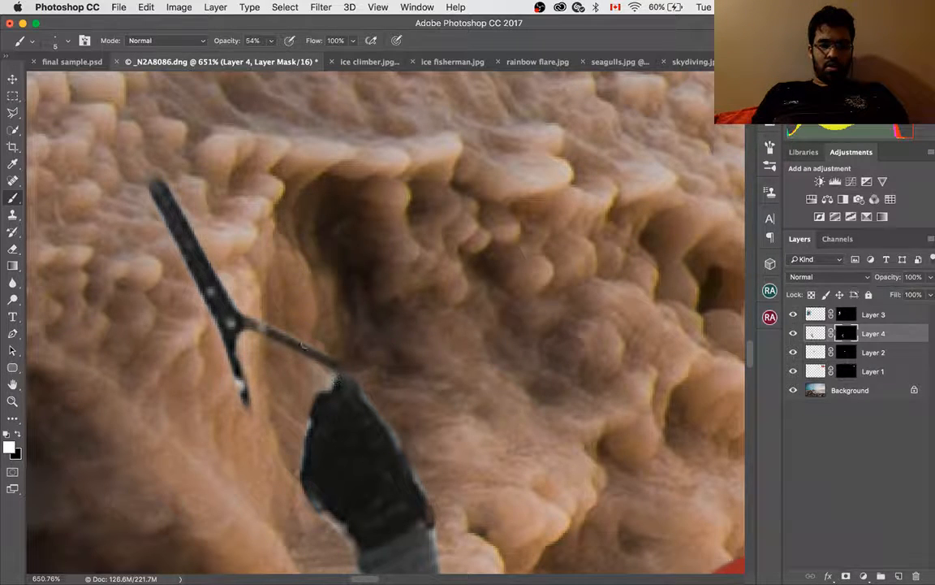
left_click_drag(247, 323, 239, 322)
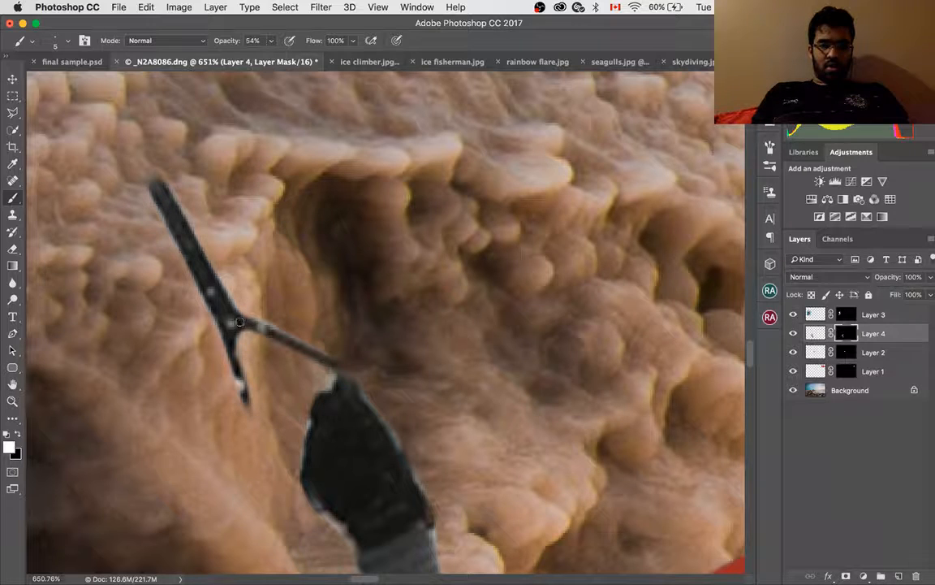
left_click_drag(296, 347, 346, 376)
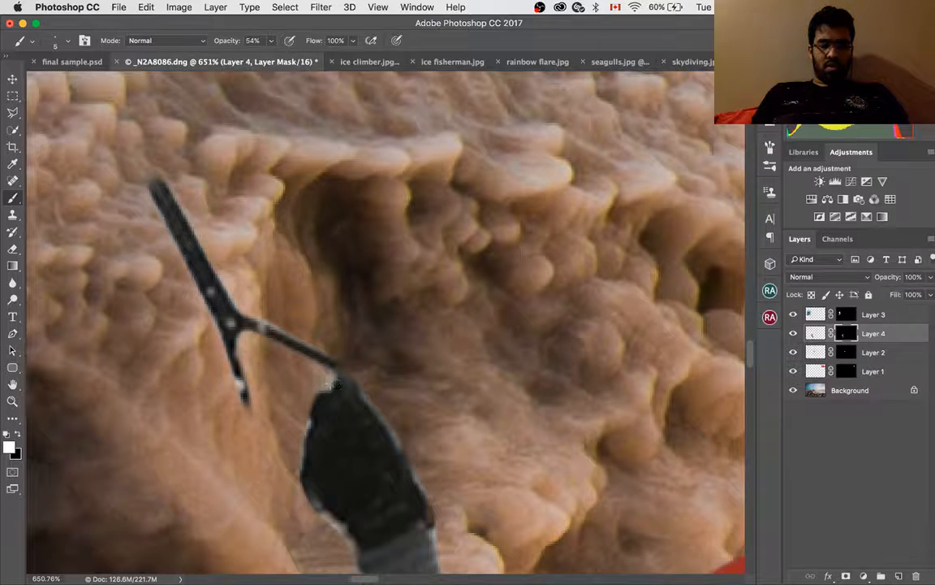
Switch to painting black and mask out the white fringe along the climber's face from the helmet brim down past the nose
key("x")
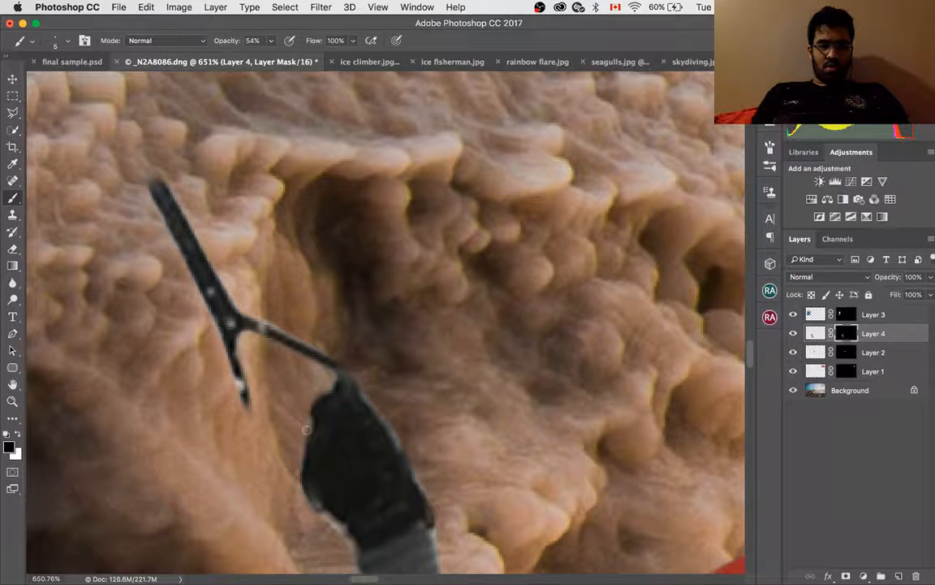
scroll(426, 351, "down", 5)
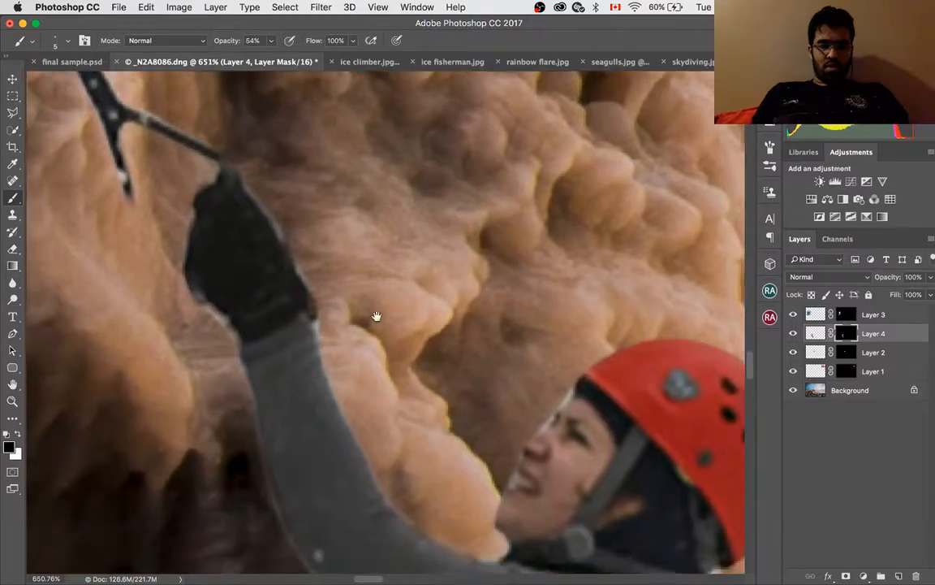
left_click_drag(390, 326, 329, 403)
scroll(331, 399, "up", 5)
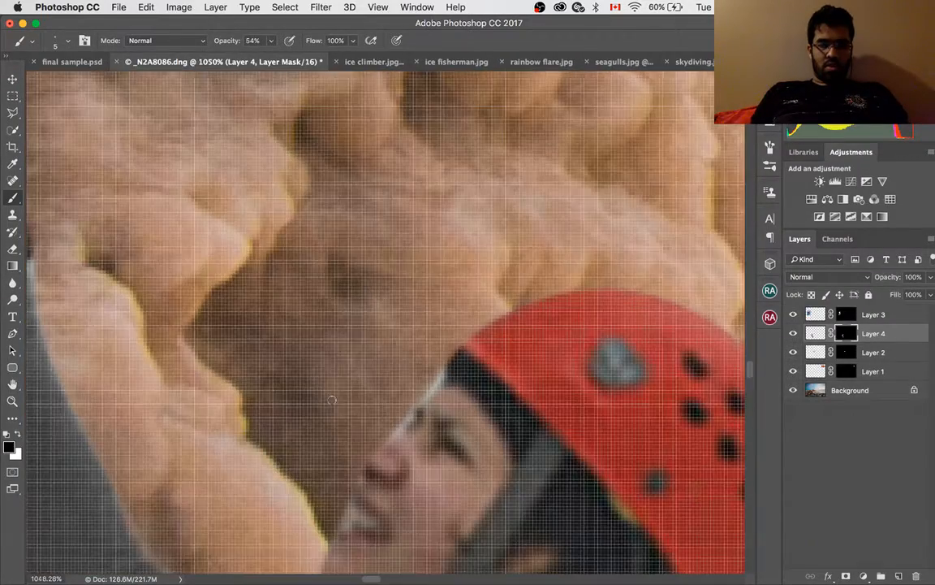
scroll(332, 399, "up", 2)
left_click_drag(487, 363, 481, 254)
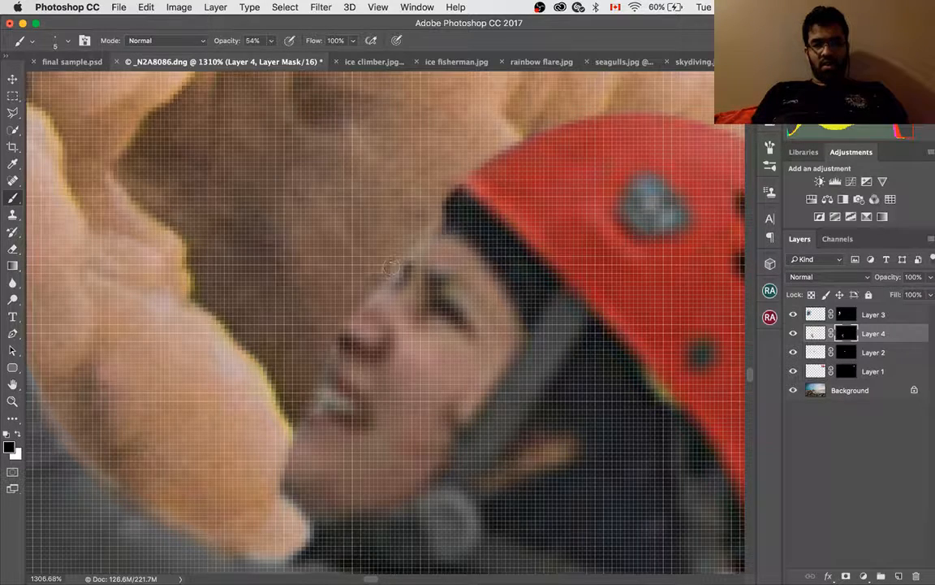
Mask out the white patches behind the climber's neck, between the back of the helmet and the shoulder
scroll(374, 257, "down", 5)
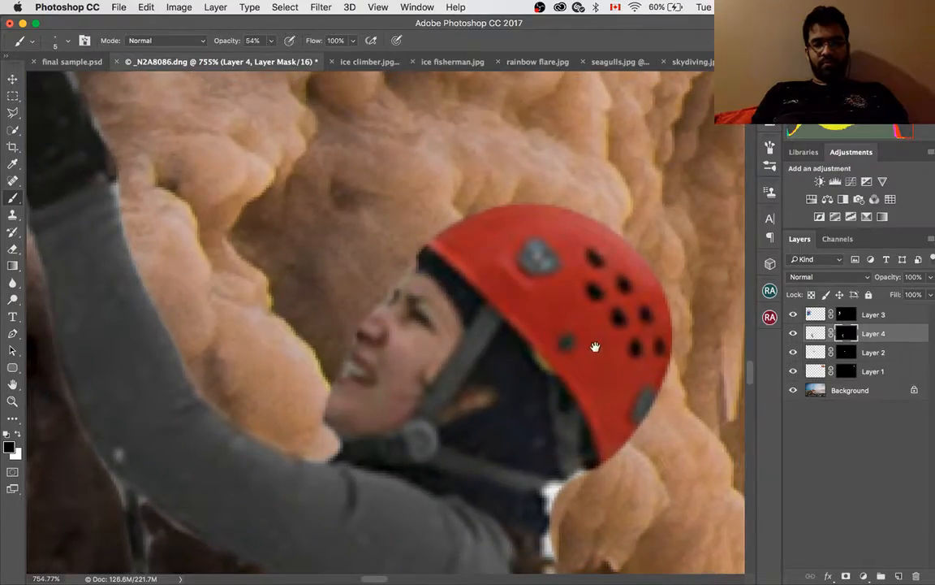
left_click_drag(596, 345, 448, 237)
scroll(449, 238, "up", 6)
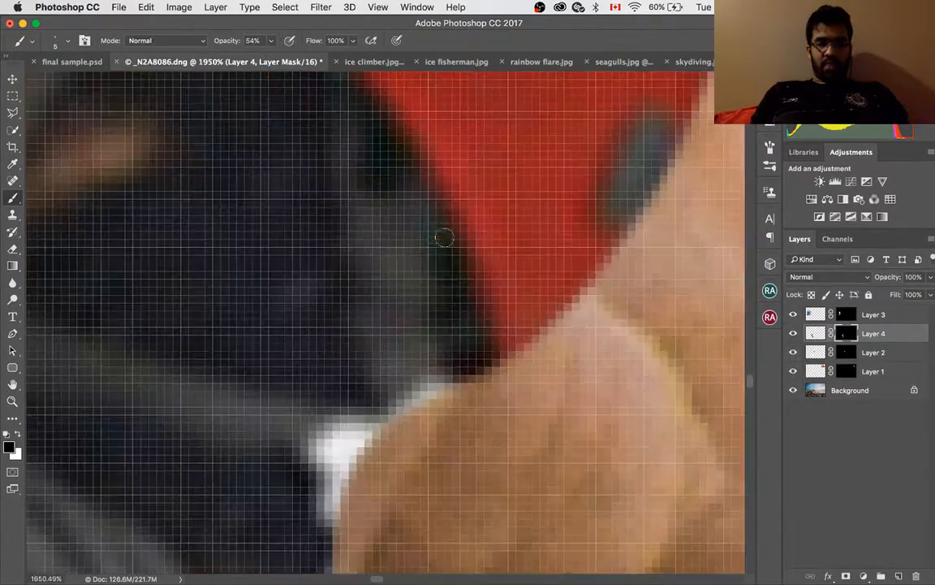
mouse_move(480, 296)
left_mouse_down()
mouse_move(510, 172)
mouse_move(512, 201)
mouse_move(506, 189)
mouse_move(403, 213)
mouse_move(401, 202)
mouse_move(409, 226)
mouse_move(448, 189)
mouse_move(414, 223)
mouse_move(432, 178)
left_mouse_up()
left_click_drag(399, 250, 423, 229)
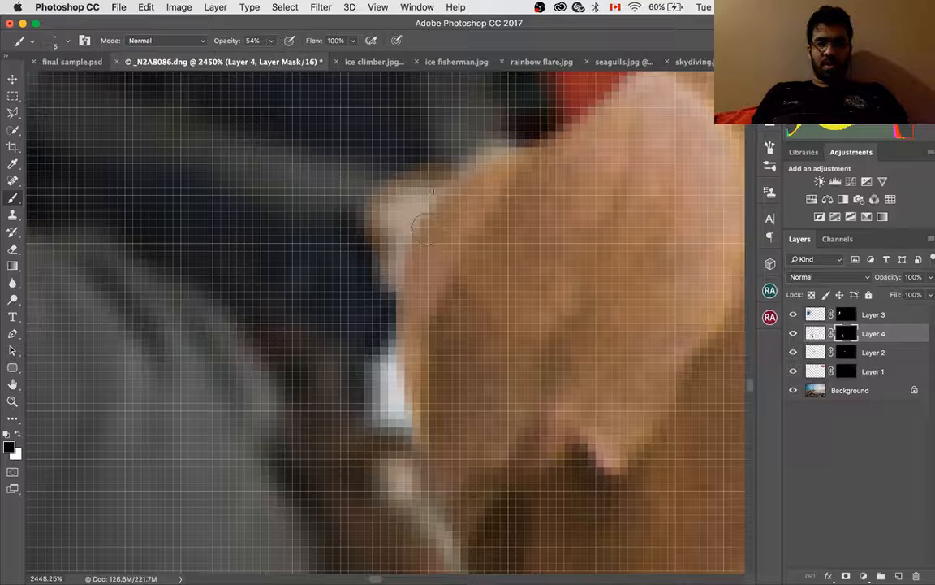
mouse_move(404, 349)
left_mouse_down()
mouse_move(395, 384)
mouse_move(407, 416)
mouse_move(387, 397)
mouse_move(390, 380)
mouse_move(417, 383)
left_mouse_up()
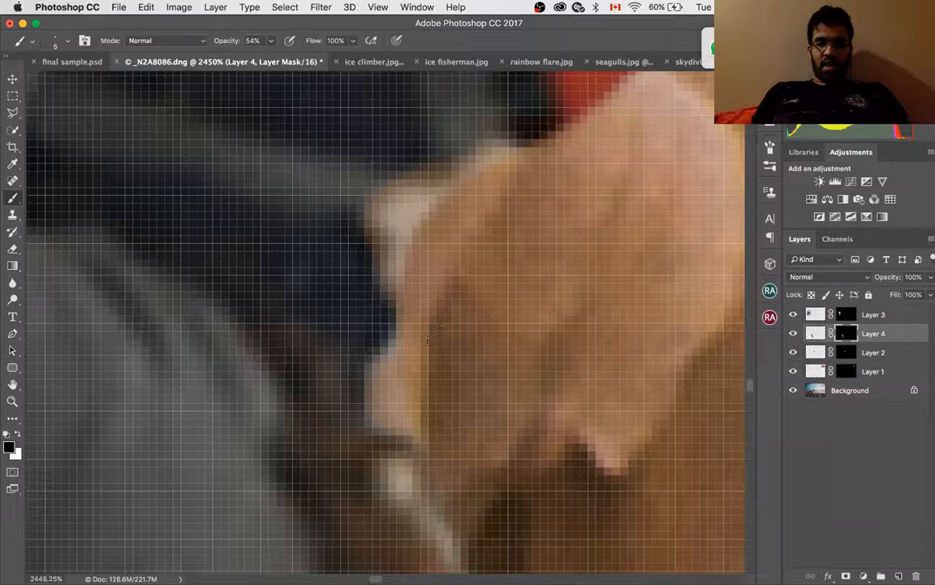
mouse_move(428, 339)
left_mouse_down()
mouse_move(390, 218)
mouse_move(431, 197)
mouse_move(399, 243)
left_mouse_up()
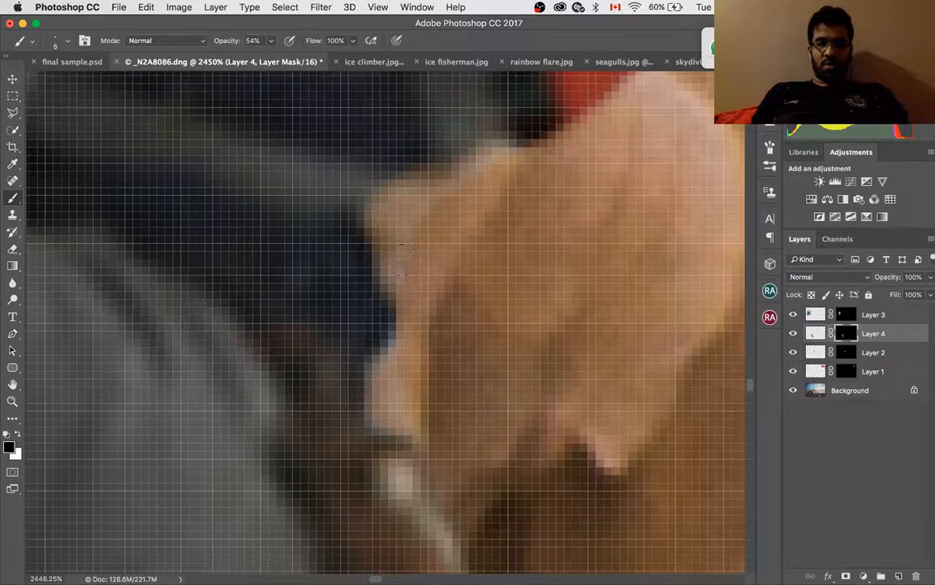
Mask out the pale streak along the hair hanging behind the shoulder and the light patch below the hair ends
scroll(406, 228, "down", 10)
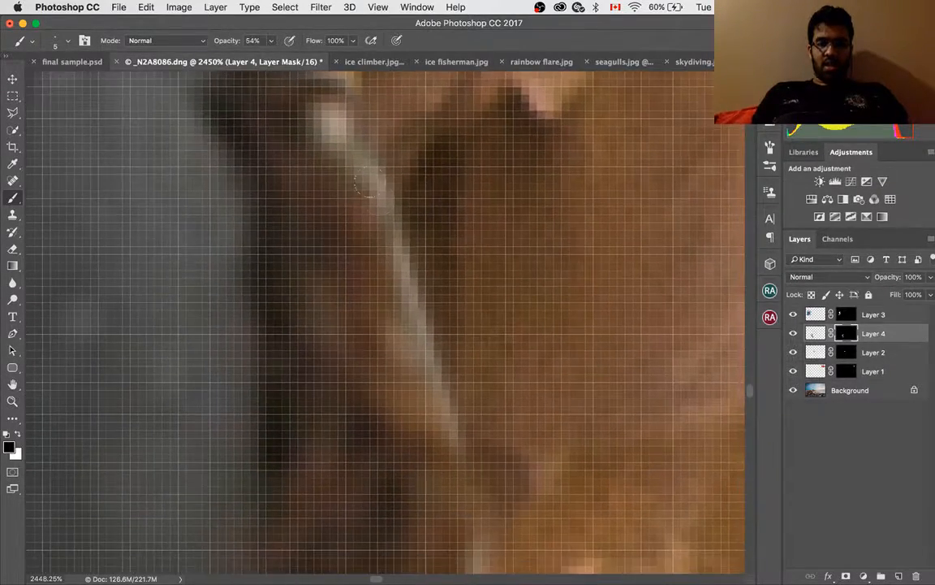
mouse_move(355, 146)
left_mouse_down()
mouse_move(397, 205)
mouse_move(358, 177)
mouse_move(487, 473)
left_mouse_up()
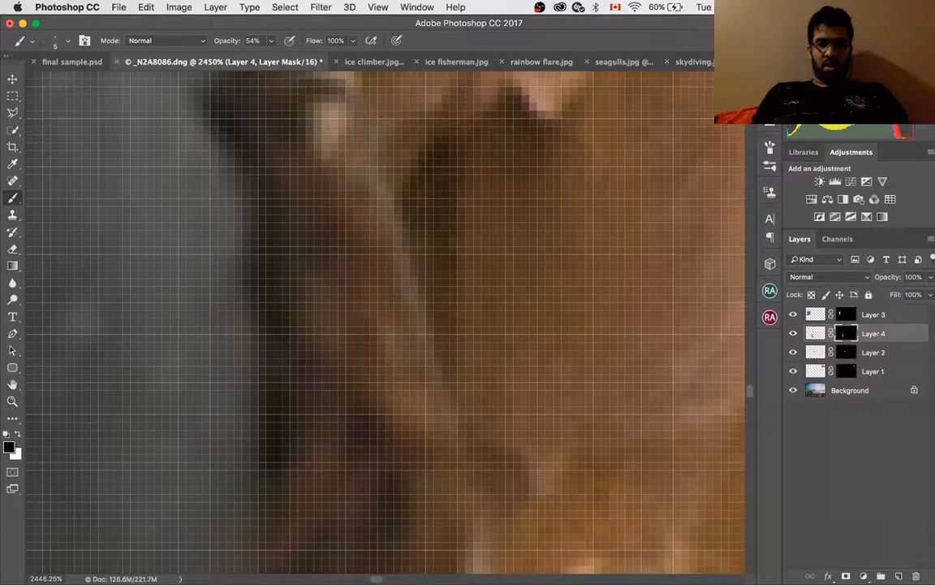
scroll(397, 158, "down", 4)
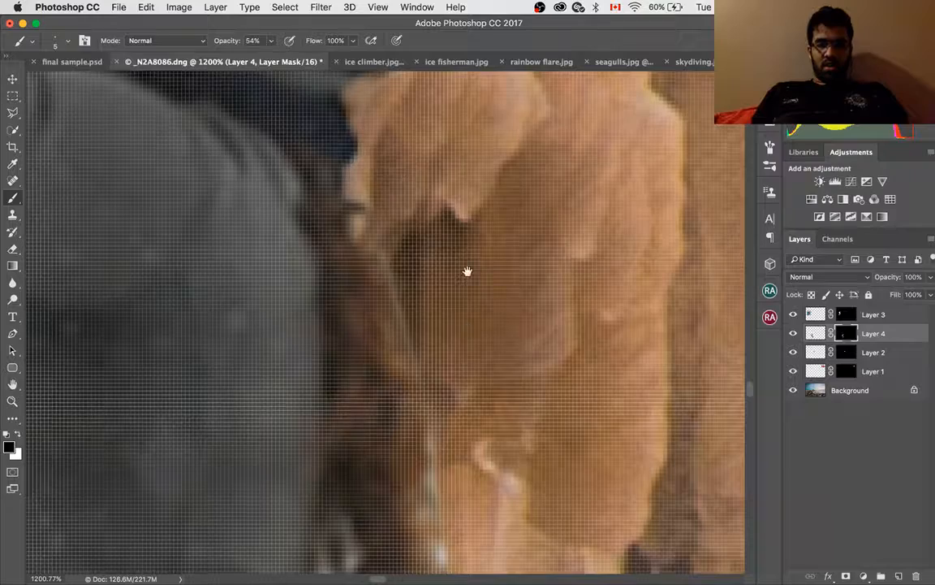
scroll(467, 271, "down", 10)
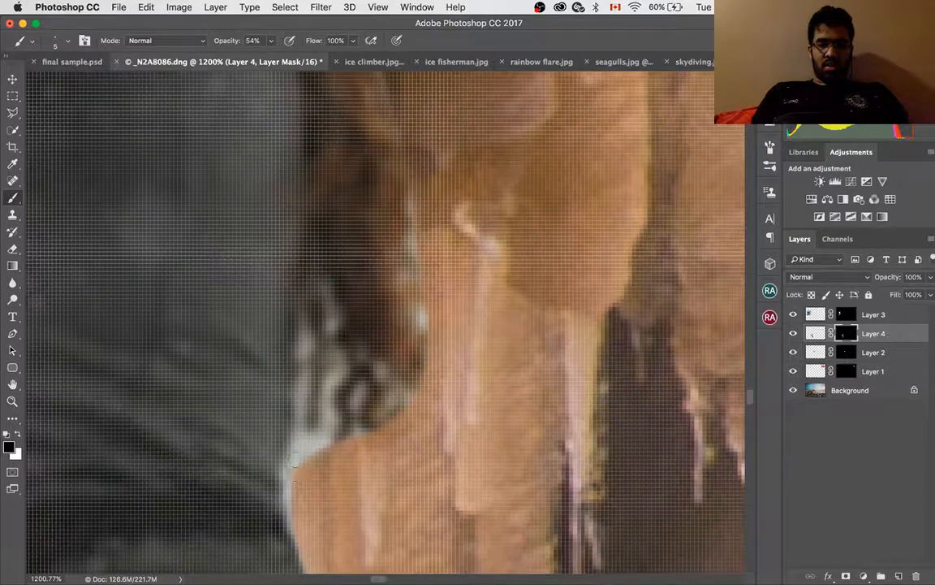
left_click_drag(298, 460, 320, 445)
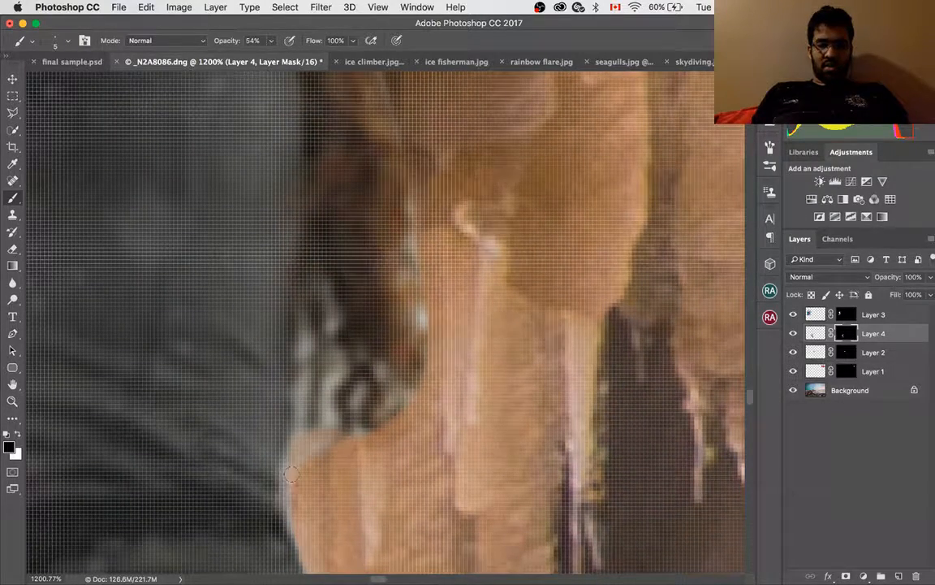
mouse_move(315, 425)
left_mouse_down()
mouse_move(329, 367)
mouse_move(338, 426)
left_mouse_up()
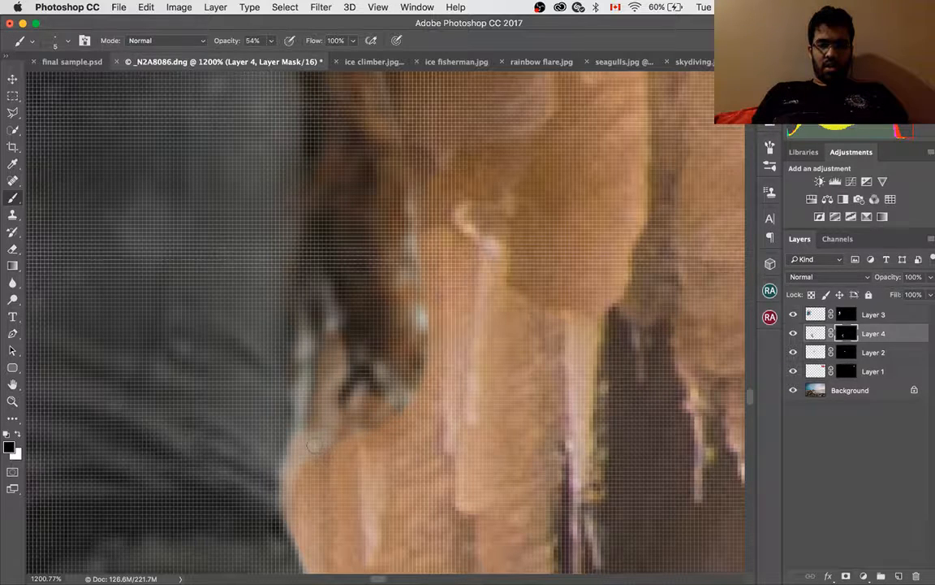
Enlarge the brush to 10 px and mask out the remaining light background around the hair ends beside the climber's back
key("bracketright")
key("bracketright")
key("bracketright")
key("bracketright")
key("bracketright")
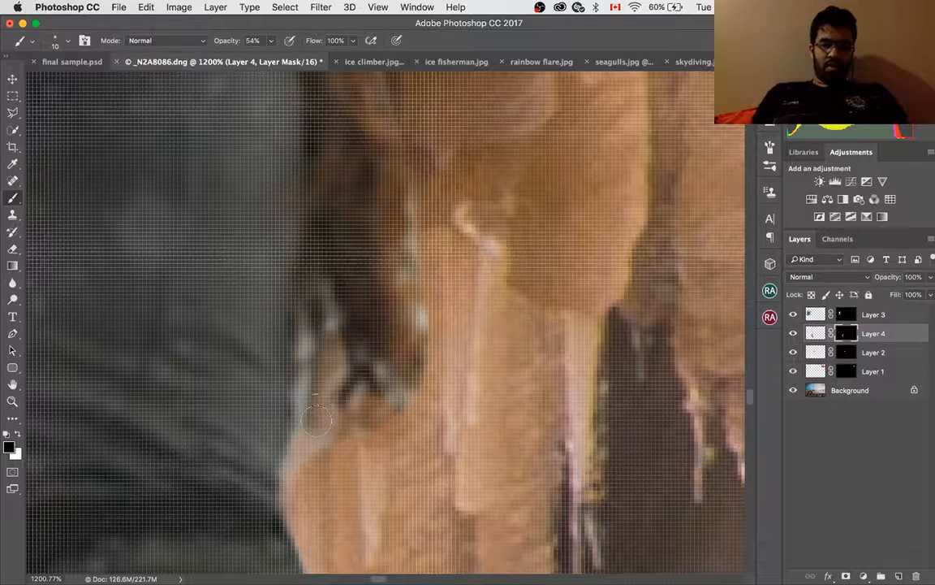
mouse_move(317, 420)
left_mouse_down()
mouse_move(284, 313)
mouse_move(334, 288)
mouse_move(292, 312)
mouse_move(300, 463)
mouse_move(368, 417)
mouse_move(374, 232)
mouse_move(388, 408)
left_mouse_up()
key("alt+super+z")
key("alt+super+z")
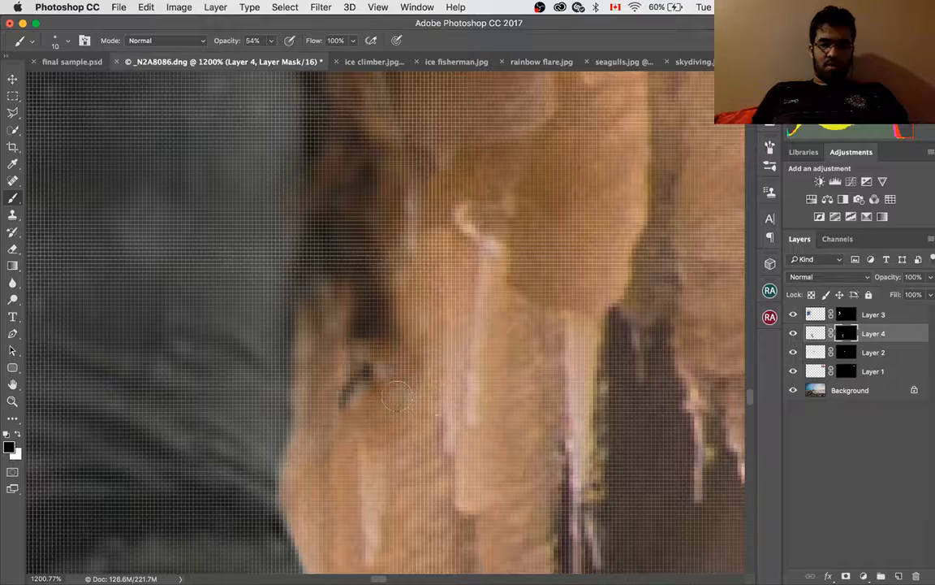
Mask out the pale fringe along the front edge of the standing leg below the boot
scroll(364, 322, "down", 10)
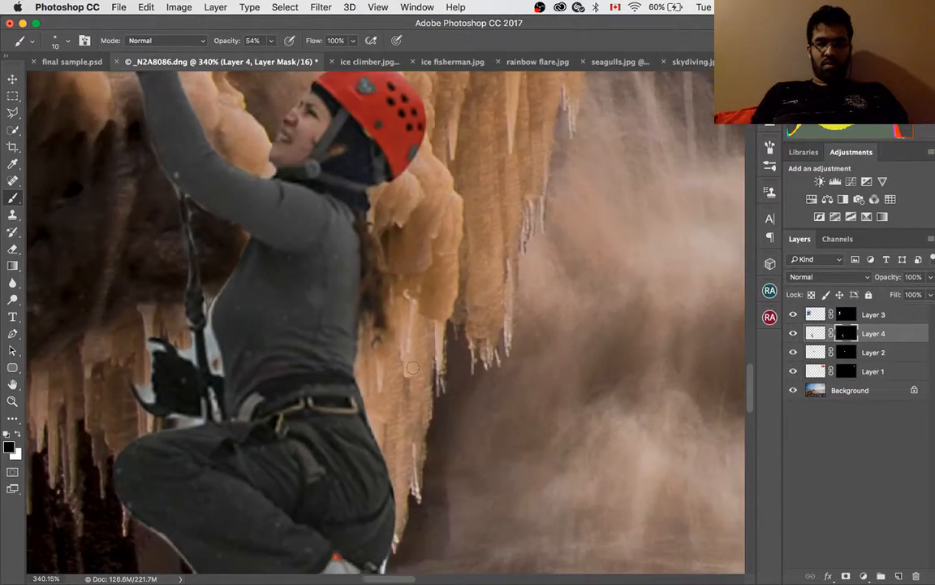
scroll(412, 367, "up", 5)
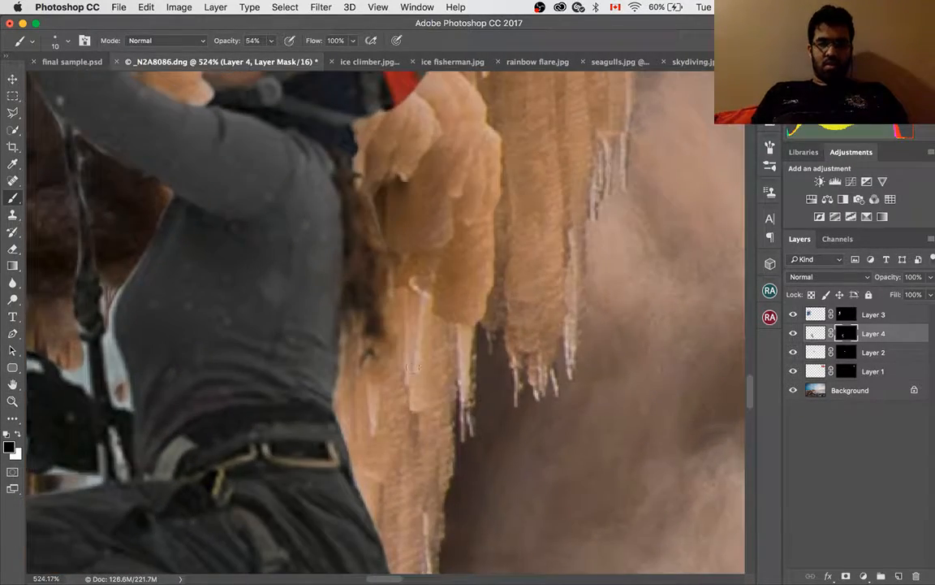
left_click_drag(319, 437, 324, 240)
left_click_drag(292, 406, 289, 248)
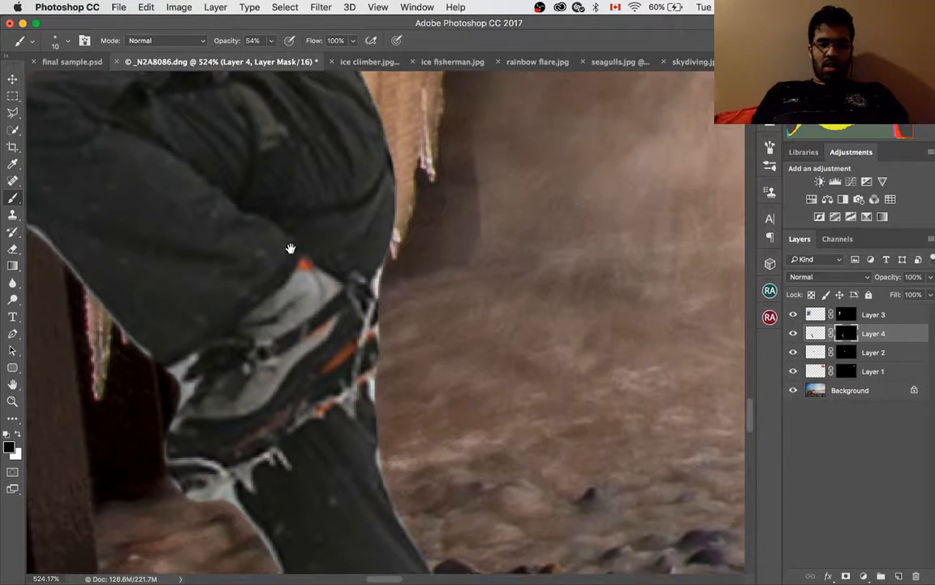
left_click_drag(275, 382, 274, 288)
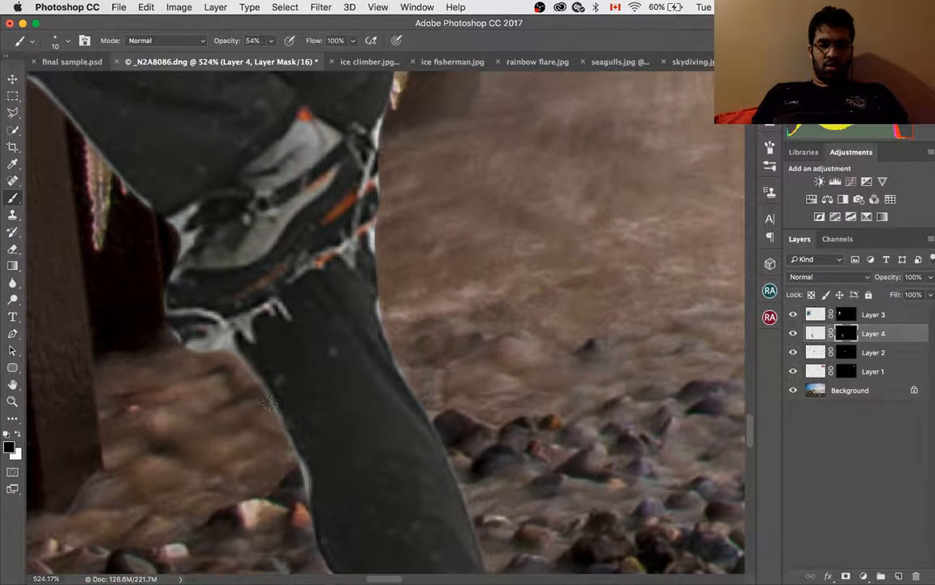
left_click_drag(269, 401, 304, 484)
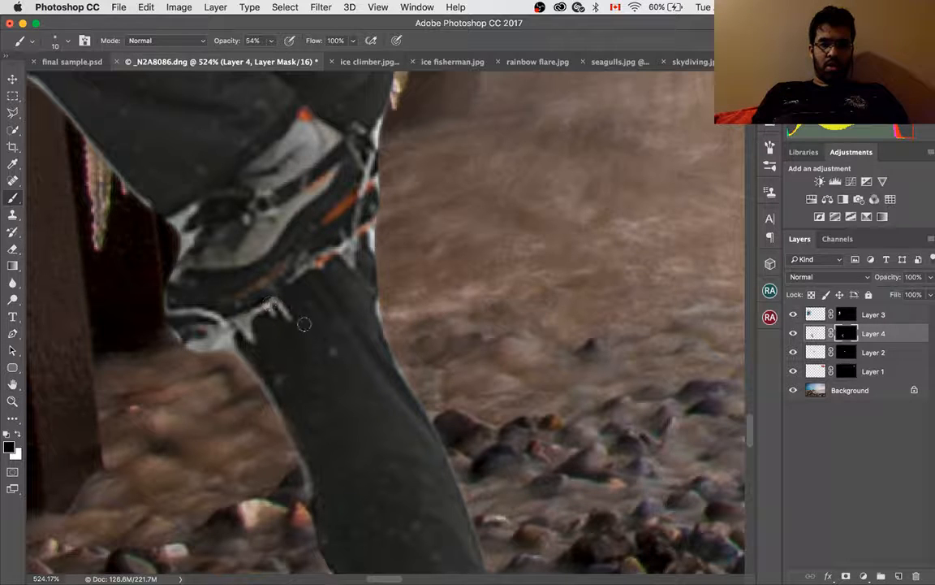
Mask out the white patch between the bent leg's trouser cuff and the front of the boot
scroll(127, 241, "down", 1)
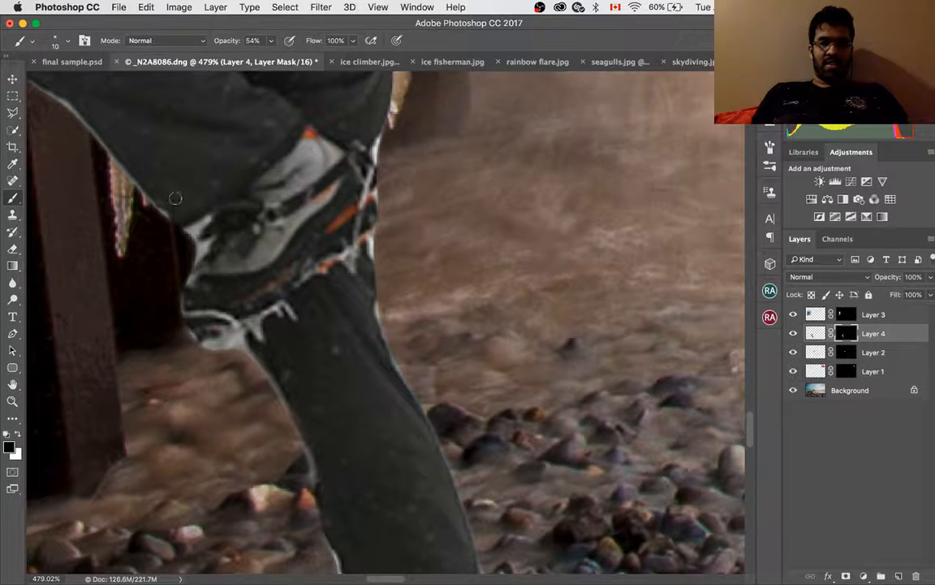
left_click_drag(188, 231, 208, 218)
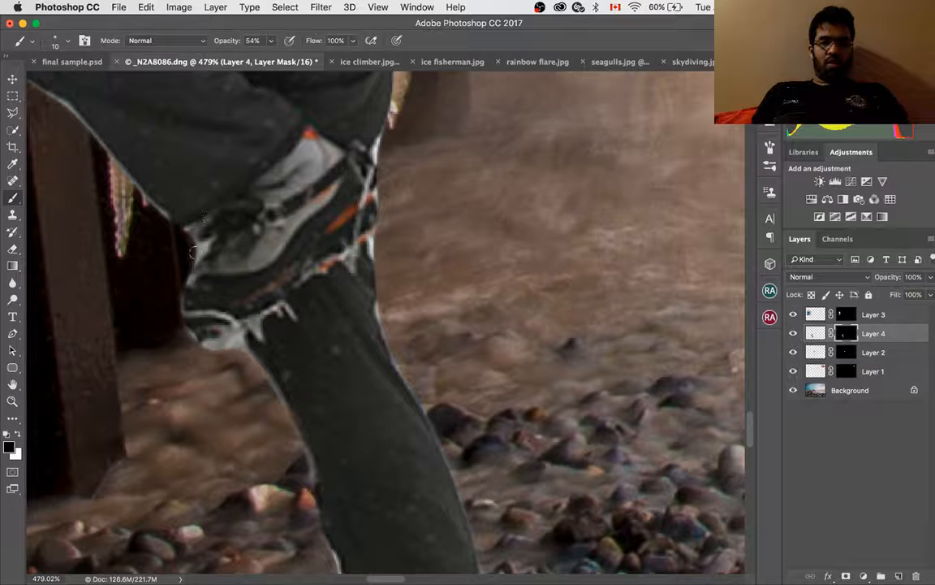
mouse_move(193, 252)
left_mouse_down()
mouse_move(183, 275)
mouse_move(189, 237)
left_mouse_up()
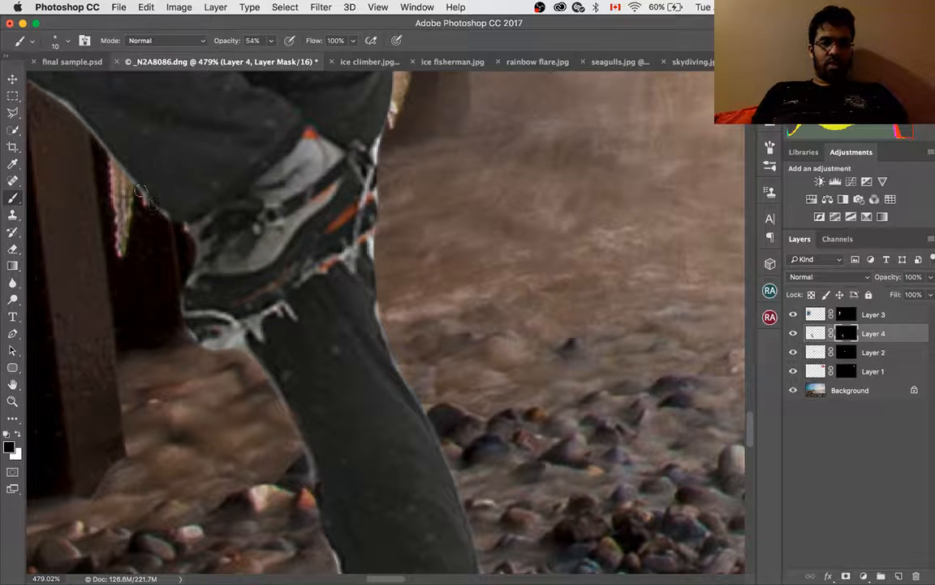
Mask out the light fringe along the underside of the bent leg from the boot up towards the knee
left_click_drag(140, 192, 170, 226)
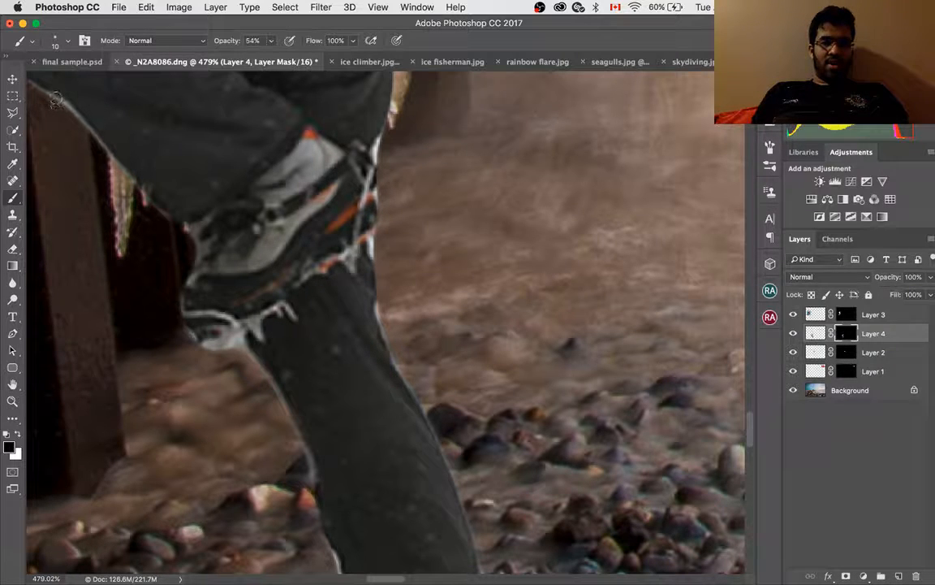
left_click_drag(55, 101, 116, 154)
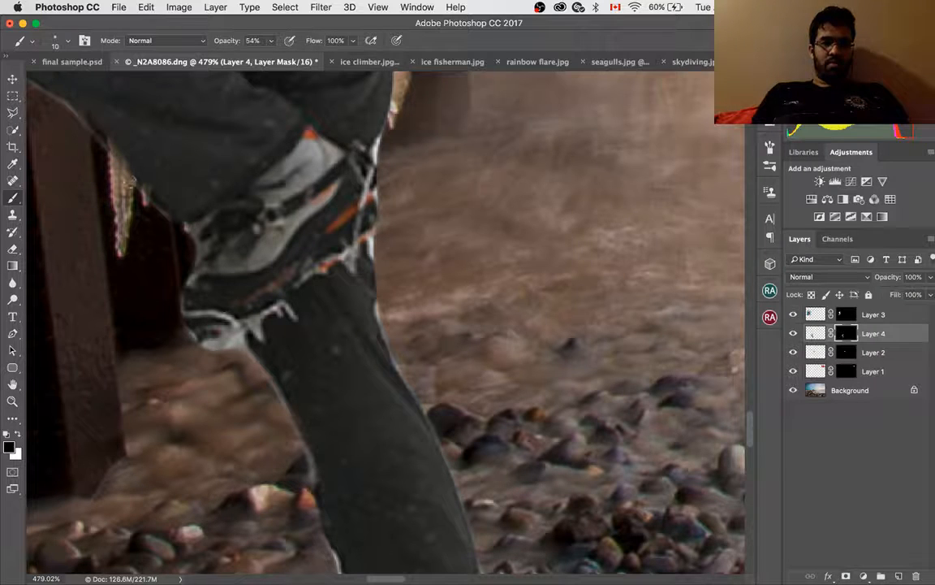
scroll(184, 244, "left", 8)
scroll(184, 243, "up", 5)
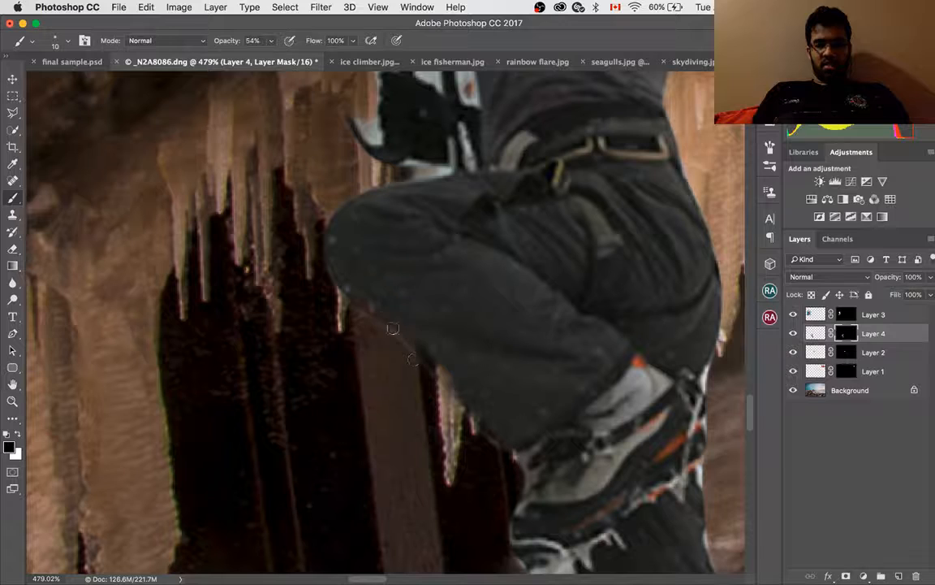
left_click_drag(393, 328, 464, 399)
Mask out the white patches behind the boot and the pale fringe down the back edge of the standing leg
scroll(451, 358, "down", 4)
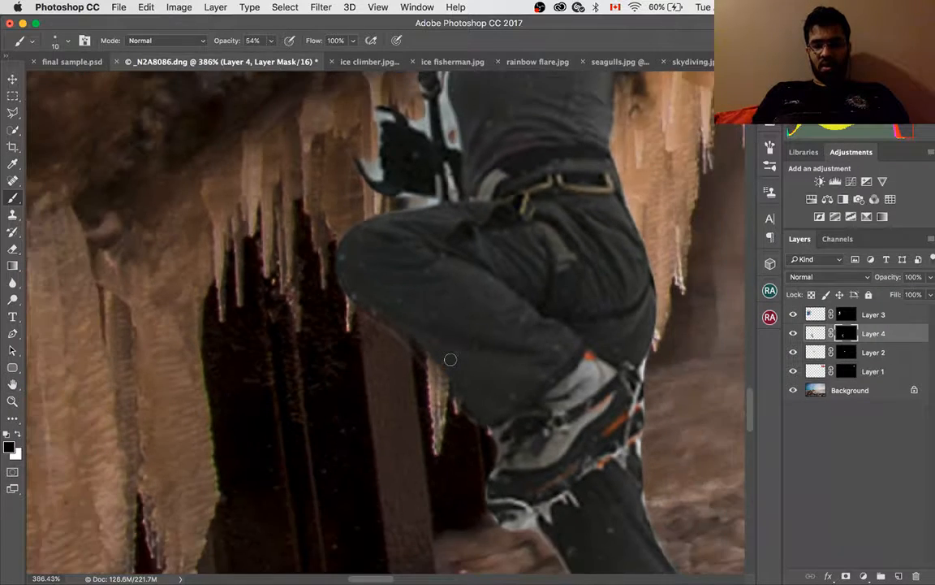
scroll(611, 354, "up", 3)
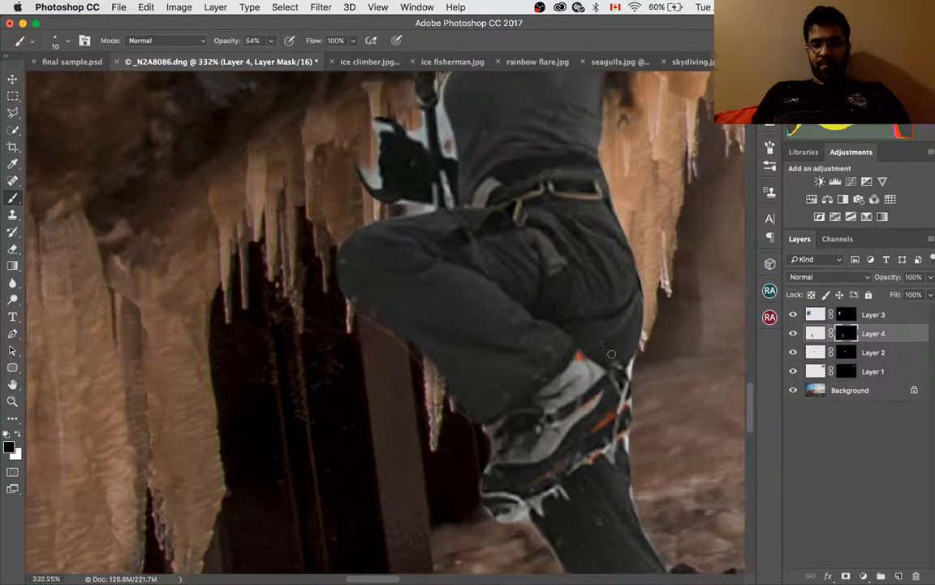
right_click(617, 355)
key("Escape")
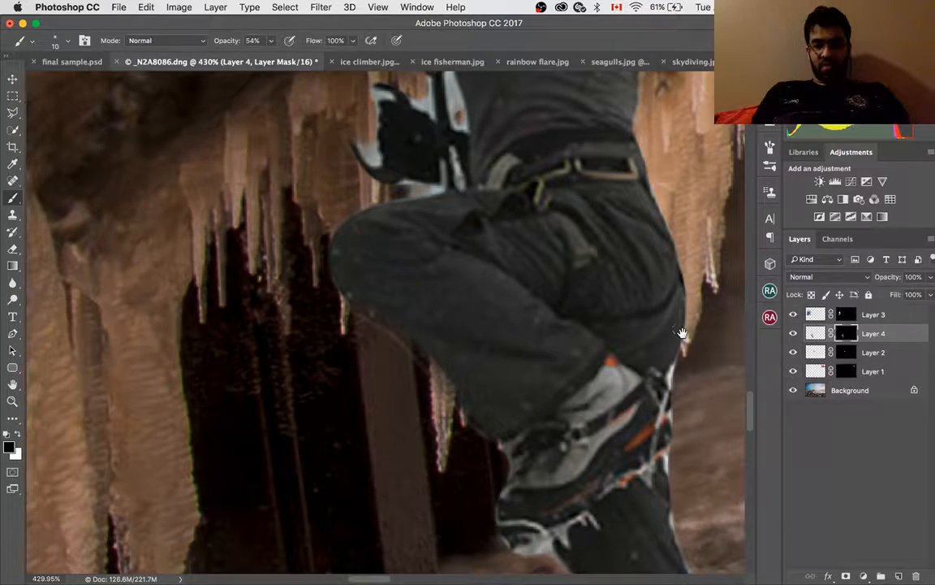
scroll(618, 330, "up", 5)
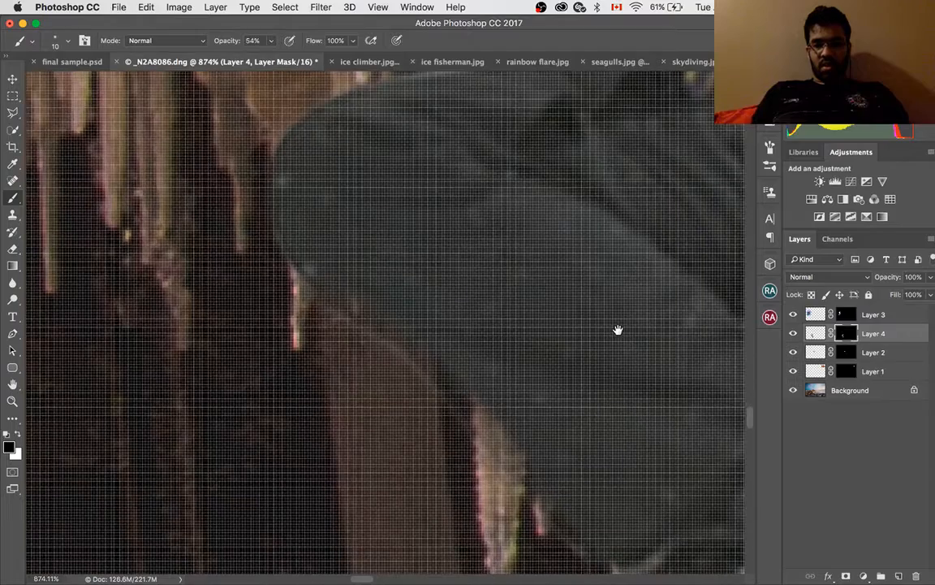
left_click_drag(641, 332, 324, 228)
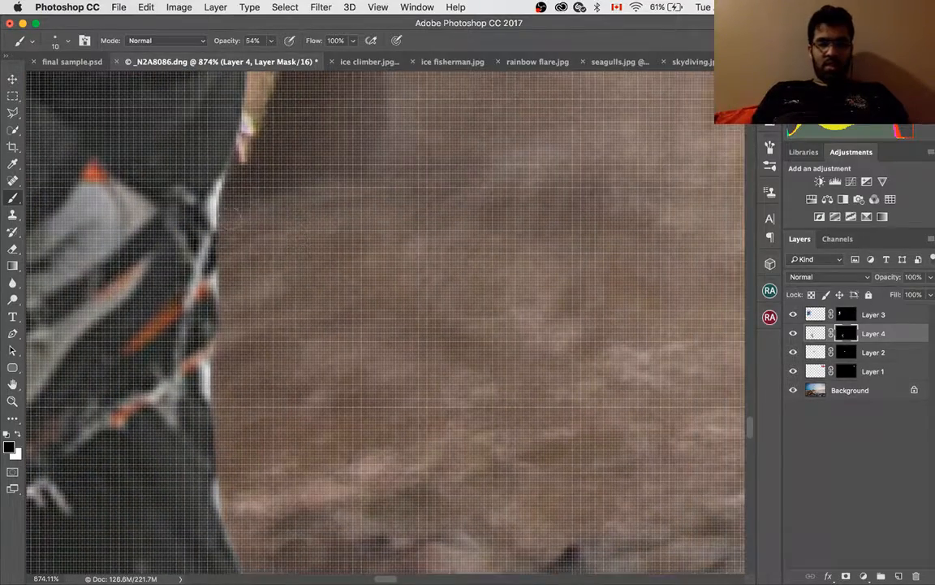
mouse_move(225, 192)
left_mouse_down()
mouse_move(195, 177)
mouse_move(185, 195)
mouse_move(218, 220)
mouse_move(199, 244)
mouse_move(203, 276)
left_mouse_up()
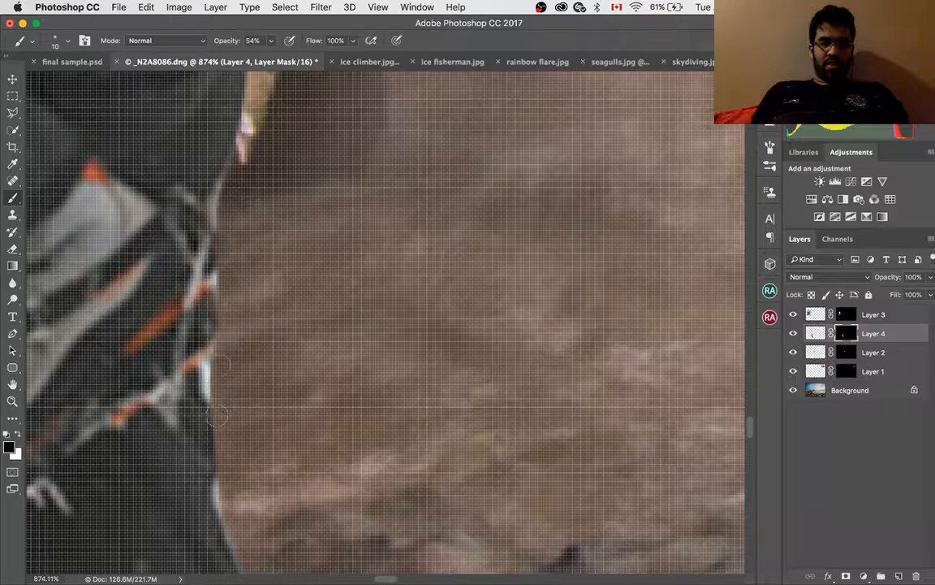
mouse_move(216, 412)
left_mouse_down()
mouse_move(199, 332)
mouse_move(181, 357)
mouse_move(210, 388)
mouse_move(205, 368)
left_mouse_up()
mouse_move(224, 485)
left_mouse_down()
mouse_move(195, 442)
mouse_move(202, 478)
left_mouse_up()
mouse_move(331, 481)
left_mouse_down()
mouse_move(326, 375)
mouse_move(267, 377)
mouse_move(209, 301)
mouse_move(313, 449)
mouse_move(277, 397)
mouse_move(349, 524)
left_mouse_up()
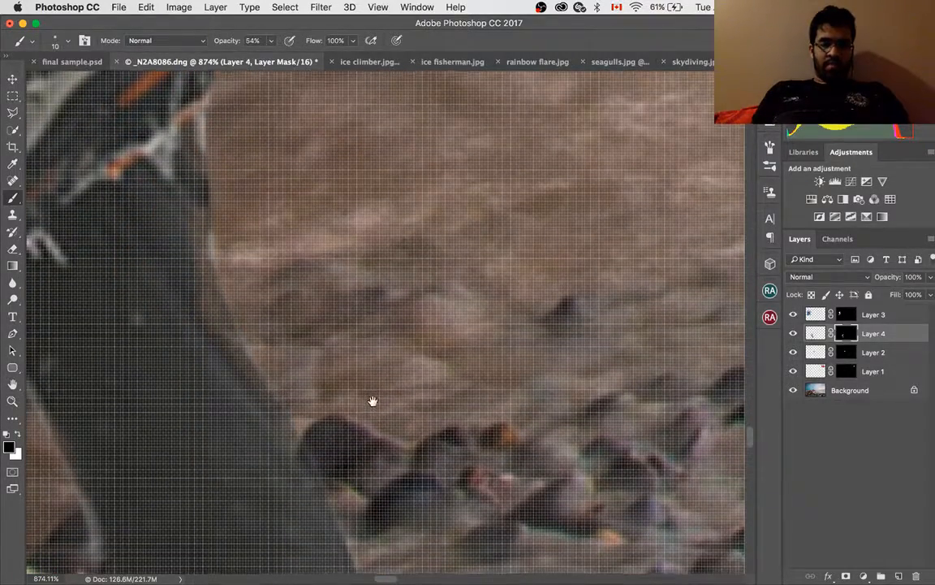
Mask out the pale fringe at the standing leg's trouser hem and along the front edge of its shin
left_click_drag(372, 397, 369, 295)
left_click_drag(390, 424, 390, 117)
mouse_move(259, 469)
left_mouse_down()
mouse_move(231, 410)
mouse_move(241, 430)
mouse_move(228, 465)
left_mouse_up()
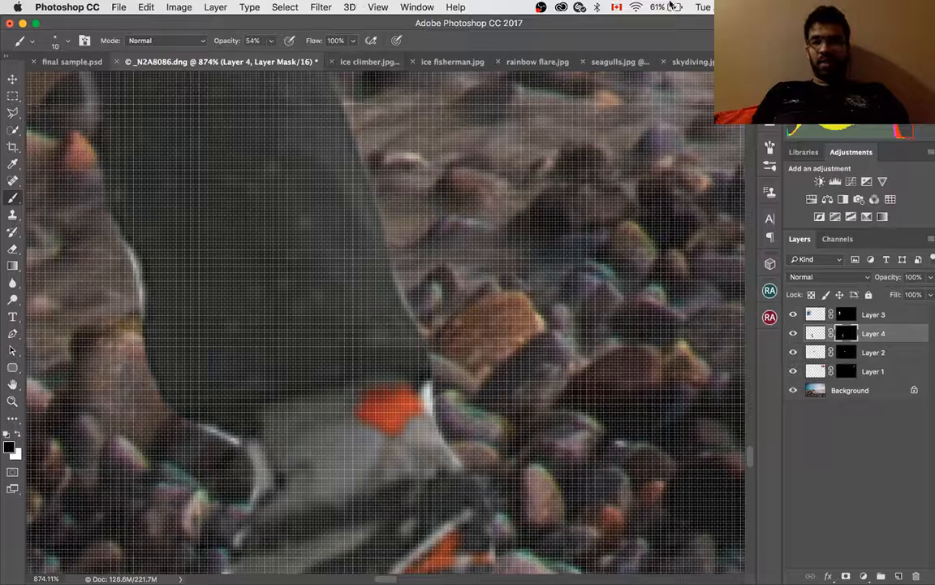
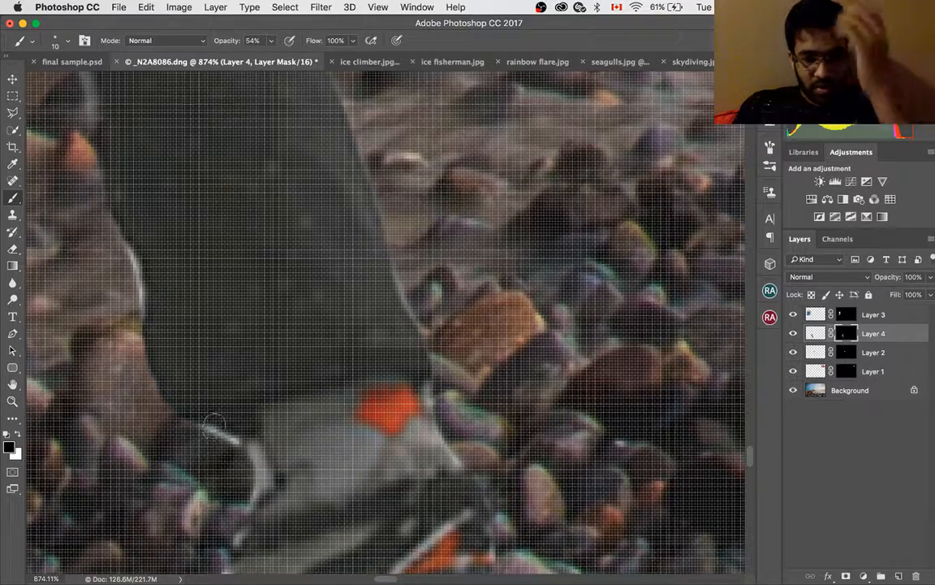
mouse_move(215, 426)
left_mouse_down()
mouse_move(217, 445)
mouse_move(236, 441)
mouse_move(226, 443)
left_mouse_up()
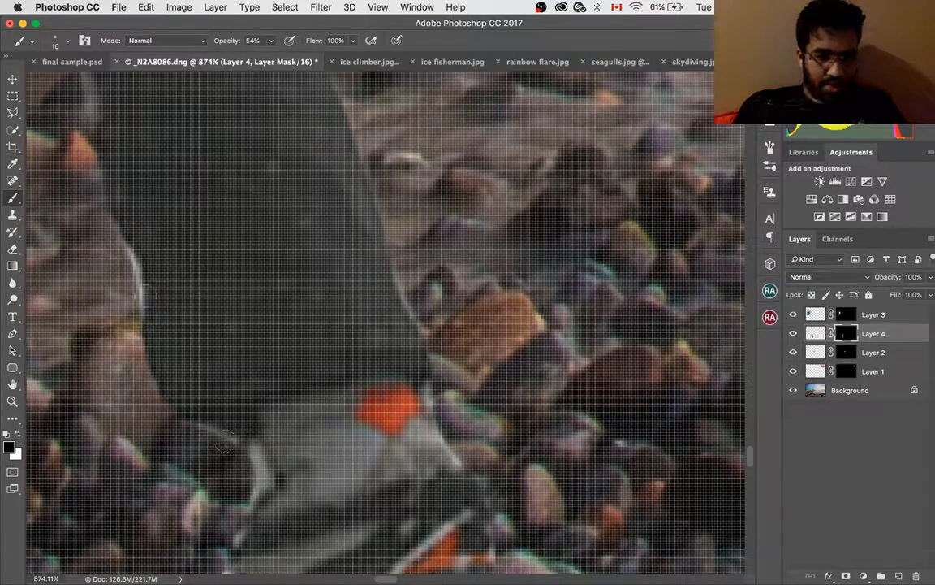
left_click_drag(144, 290, 132, 259)
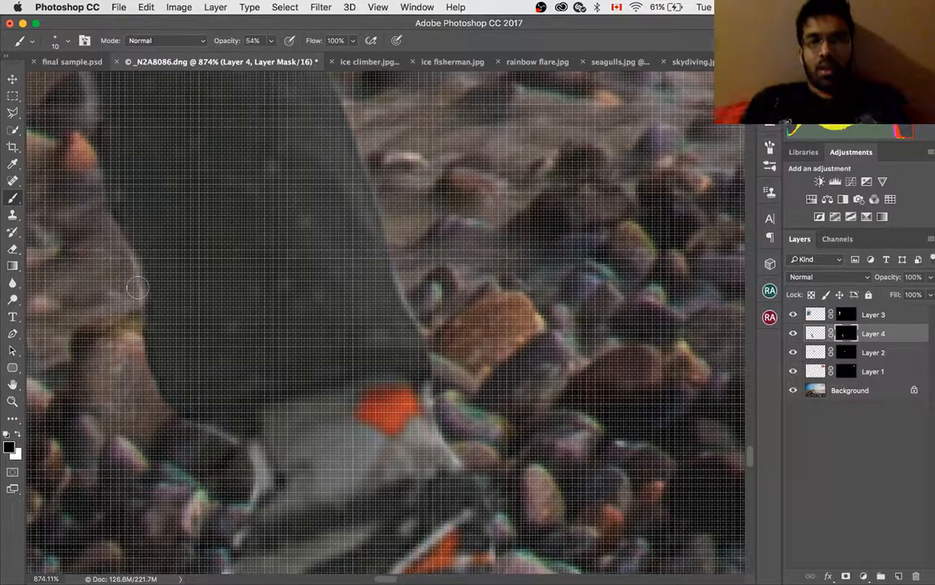
Mask out the white and pale fringes around the toe, sole and heel of the climber's boot on the pebbles
scroll(275, 253, "down", 10)
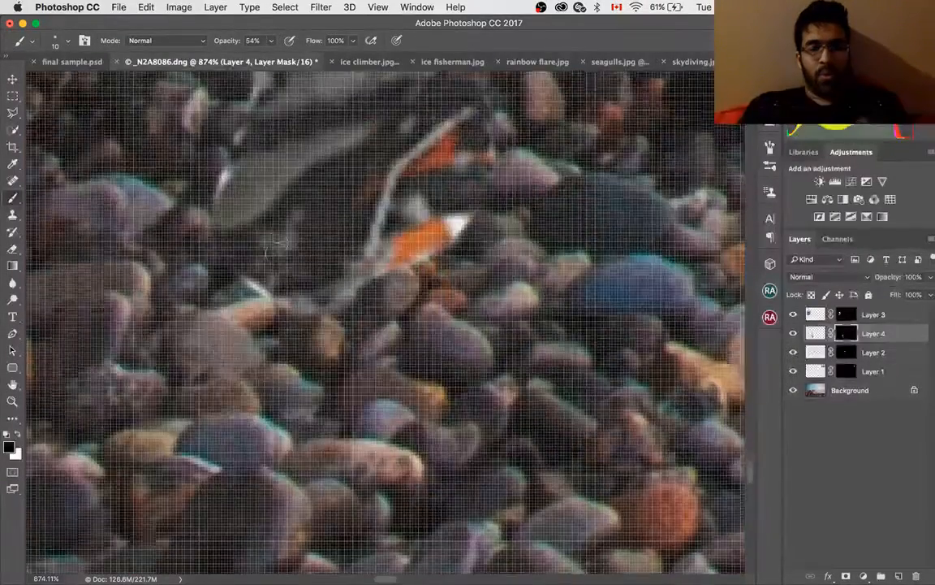
scroll(348, 248, "up", 8)
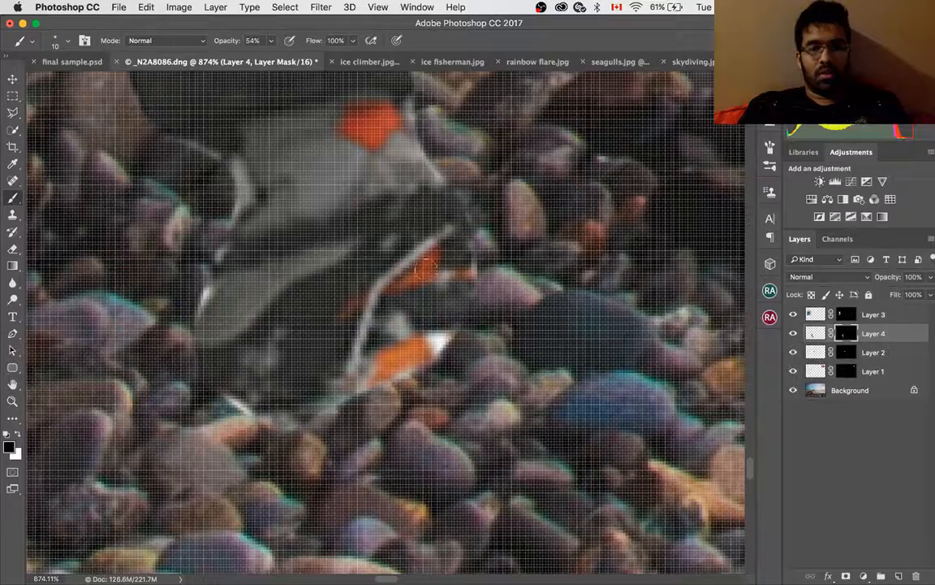
mouse_move(460, 258)
left_mouse_down()
mouse_move(428, 307)
mouse_move(448, 344)
mouse_move(386, 372)
left_mouse_up()
left_click_drag(424, 345, 367, 377)
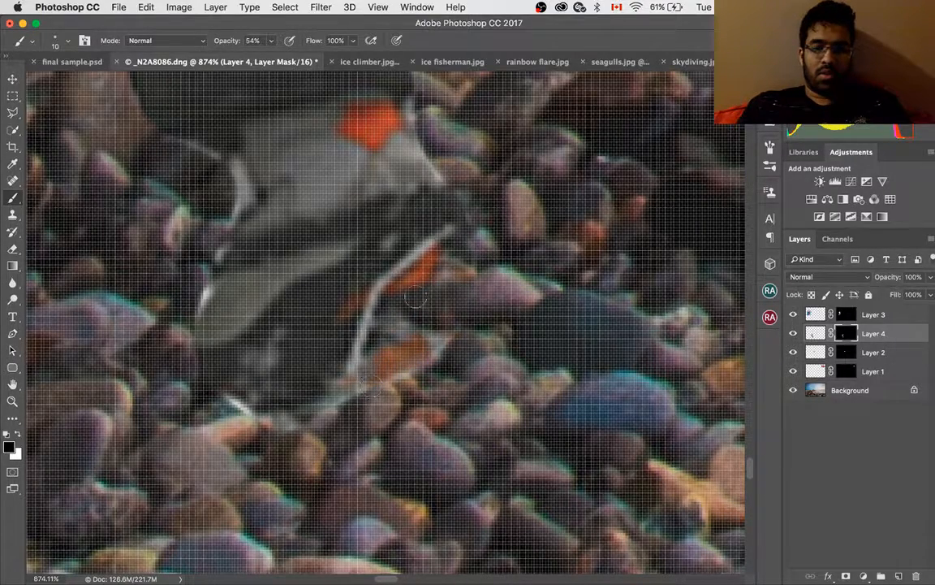
left_click_drag(397, 284, 445, 248)
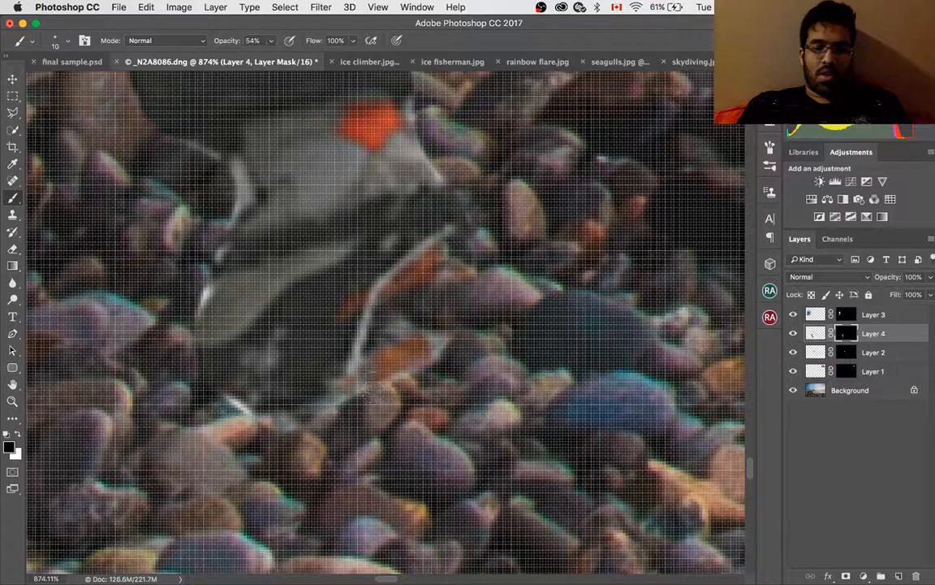
mouse_move(398, 270)
left_mouse_down()
mouse_move(346, 387)
mouse_move(260, 412)
mouse_move(233, 398)
left_mouse_up()
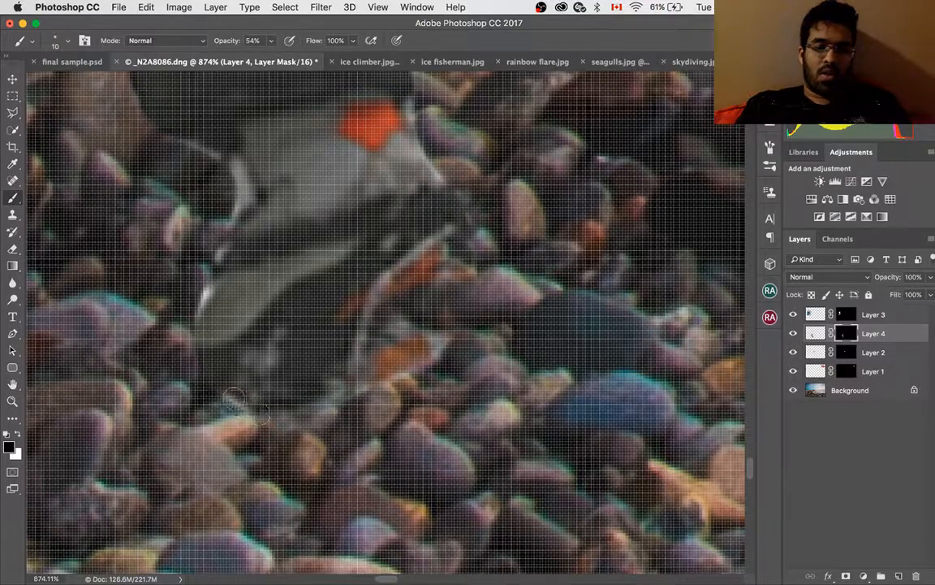
mouse_move(237, 168)
left_mouse_down()
mouse_move(210, 148)
mouse_move(211, 216)
left_mouse_up()
left_click_drag(193, 315, 206, 286)
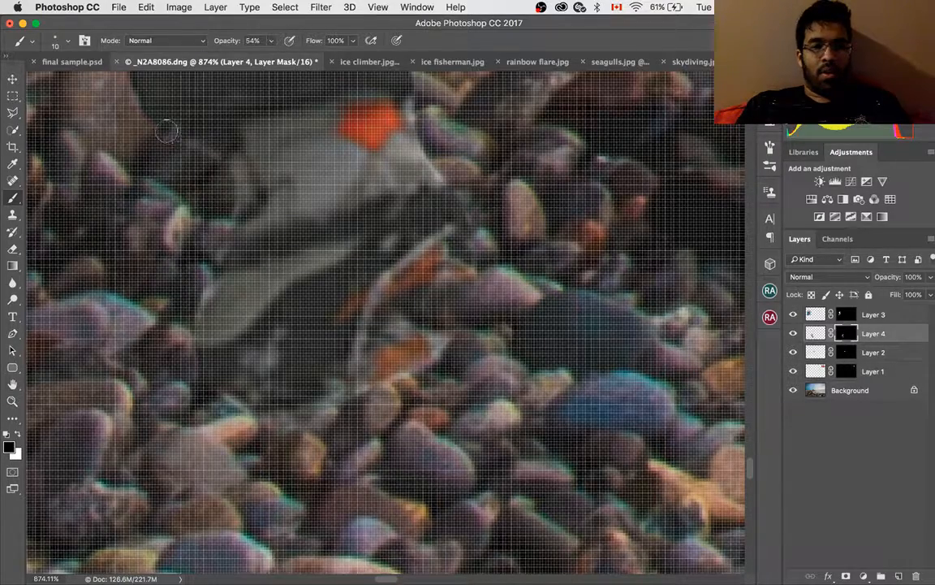
Mask out the light fringe under the raised boot and along the edges of the standing leg down to the hem
scroll(226, 161, "up", 10)
scroll(229, 165, "left", 10)
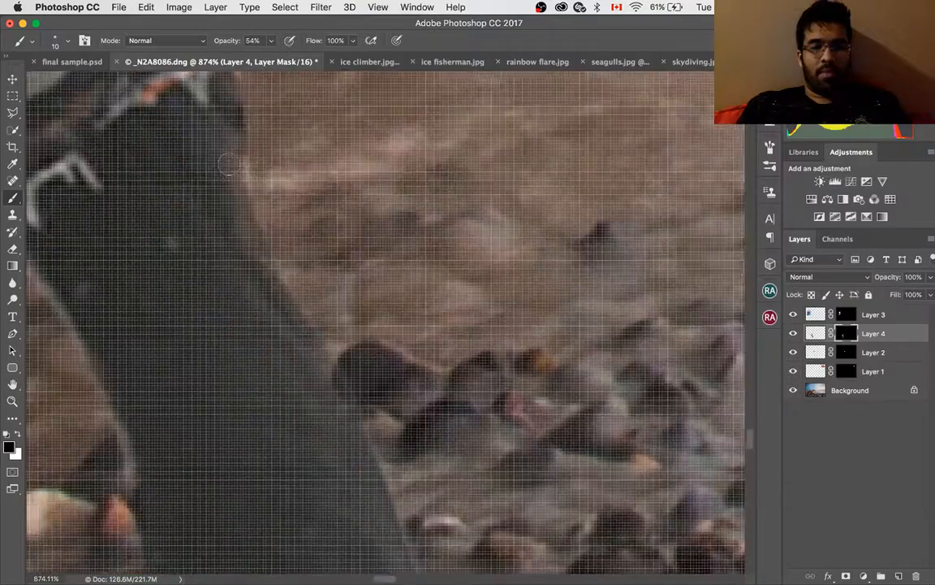
scroll(228, 164, "left", 10)
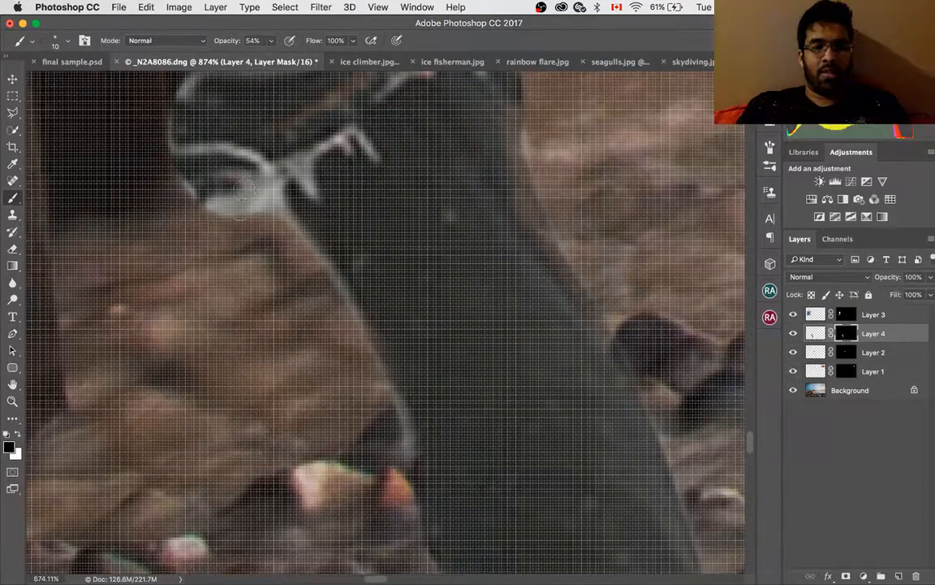
mouse_move(243, 189)
left_mouse_down()
mouse_move(219, 209)
mouse_move(257, 193)
mouse_move(314, 241)
mouse_move(366, 351)
mouse_move(393, 374)
mouse_move(421, 464)
mouse_move(392, 451)
left_mouse_up()
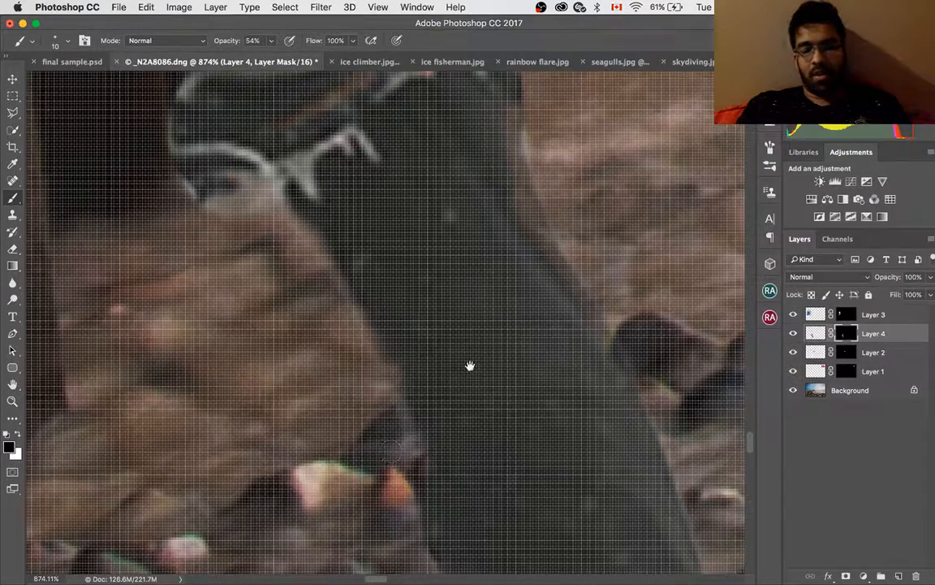
left_click_drag(470, 365, 216, 204)
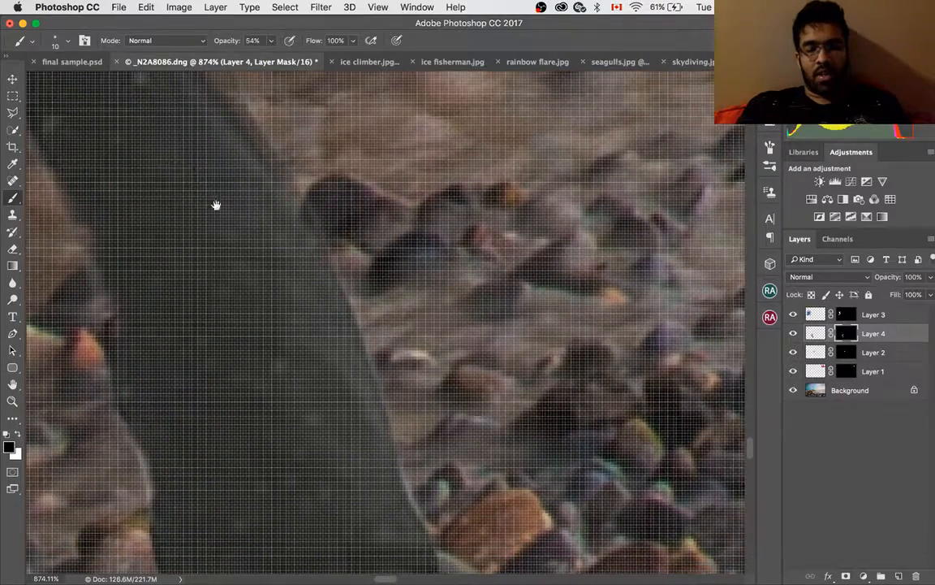
mouse_move(401, 471)
left_mouse_down()
mouse_move(363, 419)
mouse_move(396, 474)
left_mouse_up()
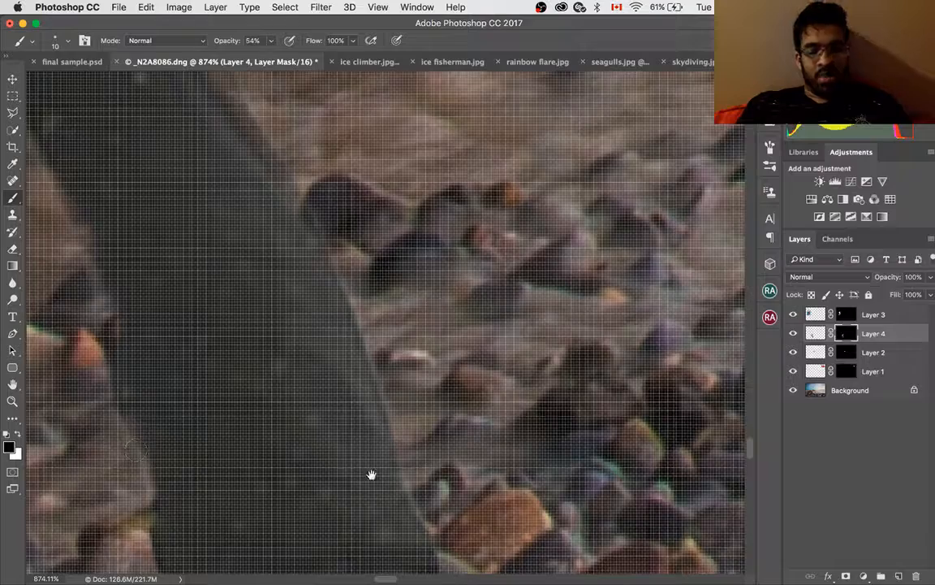
left_click_drag(372, 476, 322, 341)
mouse_move(403, 499)
left_mouse_down()
mouse_move(381, 417)
mouse_move(399, 422)
left_mouse_up()
Mask out the pale blue gap between the hanging strap and the climber's torso above the waist
scroll(326, 250, "up", 15)
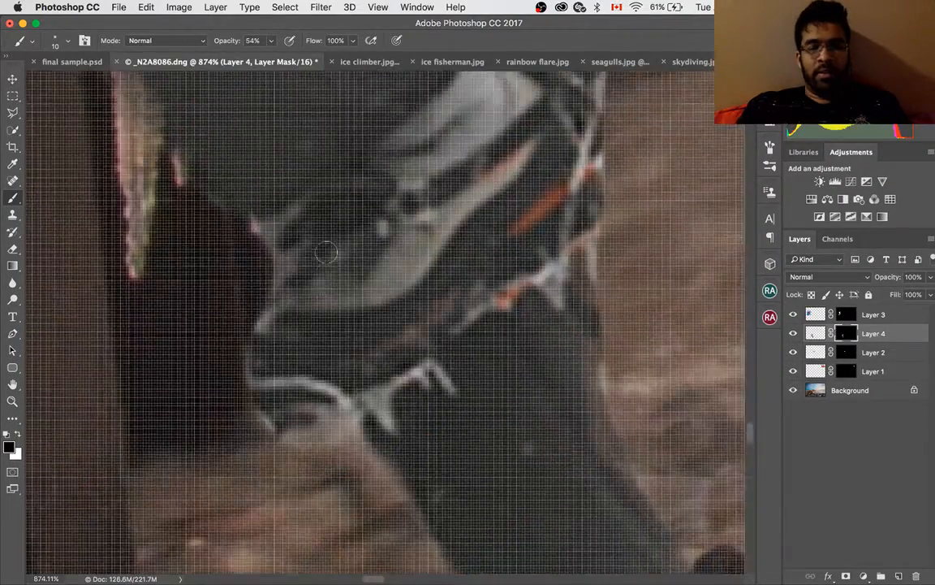
scroll(326, 253, "up", 20)
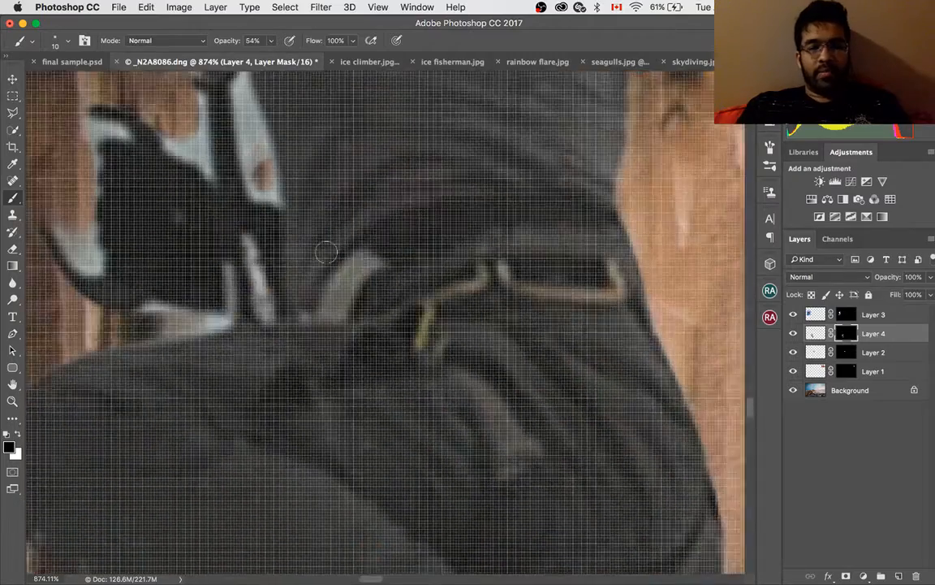
scroll(326, 253, "left", 10)
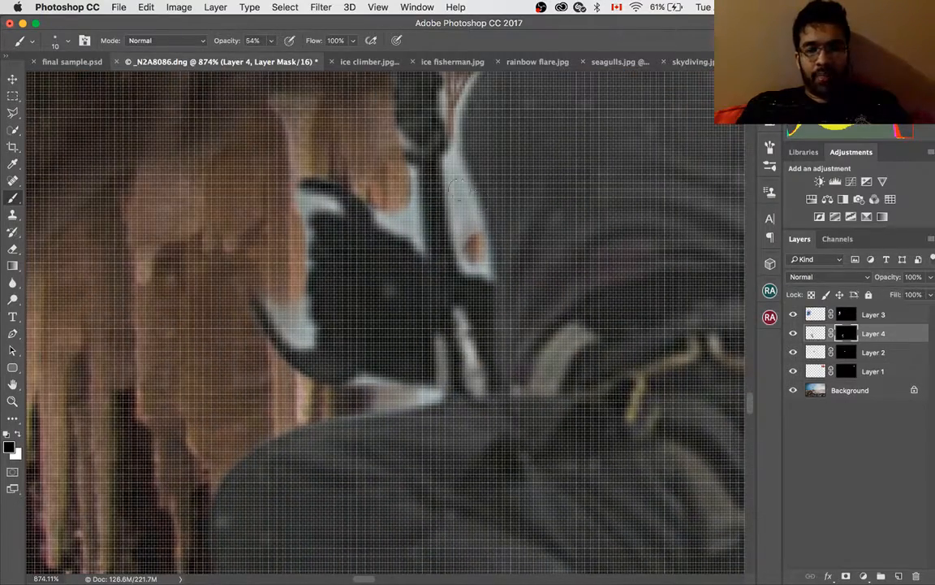
mouse_move(458, 188)
left_mouse_down()
mouse_move(448, 156)
mouse_move(459, 232)
mouse_move(452, 171)
left_mouse_up()
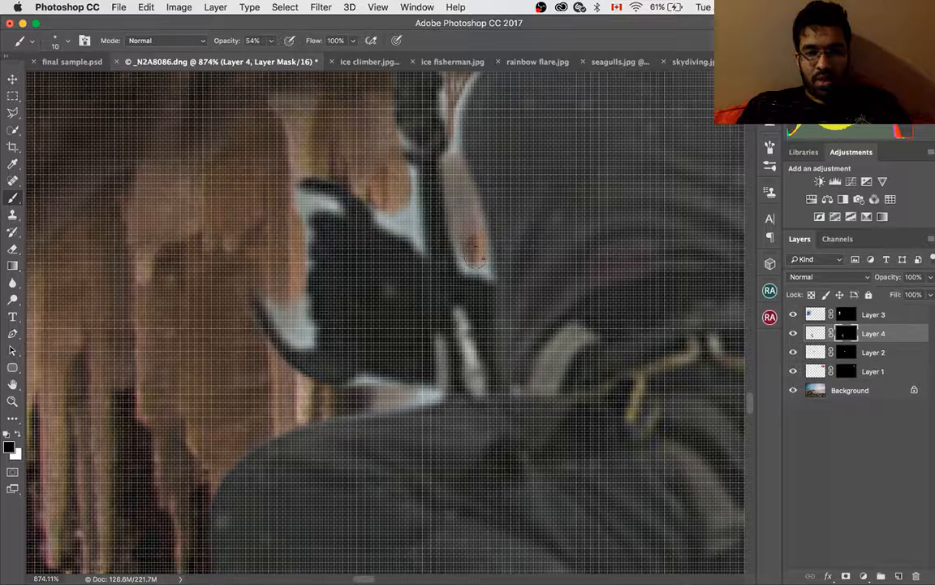
left_click_drag(476, 252, 485, 270)
left_click_drag(452, 153, 471, 82)
left_click_drag(443, 124, 434, 93)
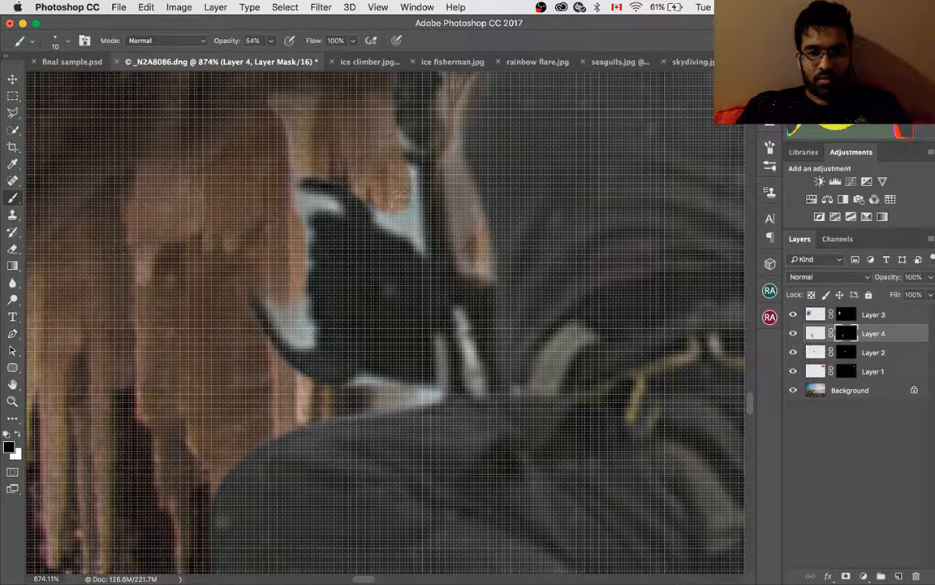
Mask out the pale patches around the dark gear hanging in front of the waist and above the thigh
mouse_move(397, 198)
left_mouse_down()
mouse_move(365, 213)
mouse_move(370, 155)
mouse_move(363, 185)
mouse_move(334, 173)
left_mouse_up()
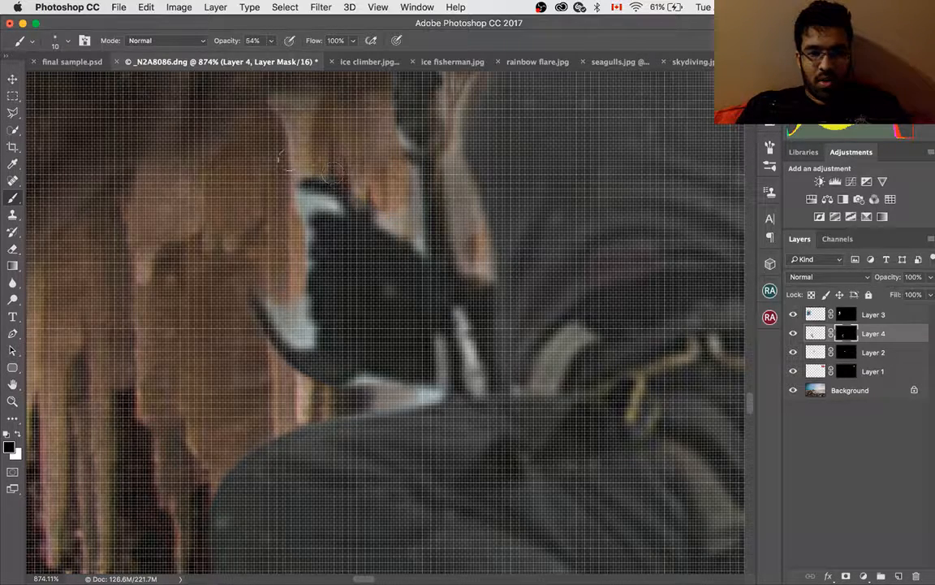
mouse_move(289, 208)
left_mouse_down()
mouse_move(320, 201)
mouse_move(295, 208)
mouse_move(282, 335)
mouse_move(272, 296)
mouse_move(317, 336)
mouse_move(314, 298)
left_mouse_up()
mouse_move(290, 330)
left_mouse_down()
mouse_move(325, 350)
mouse_move(391, 365)
mouse_move(432, 392)
mouse_move(459, 308)
mouse_move(478, 384)
mouse_move(406, 315)
mouse_move(442, 387)
left_mouse_up()
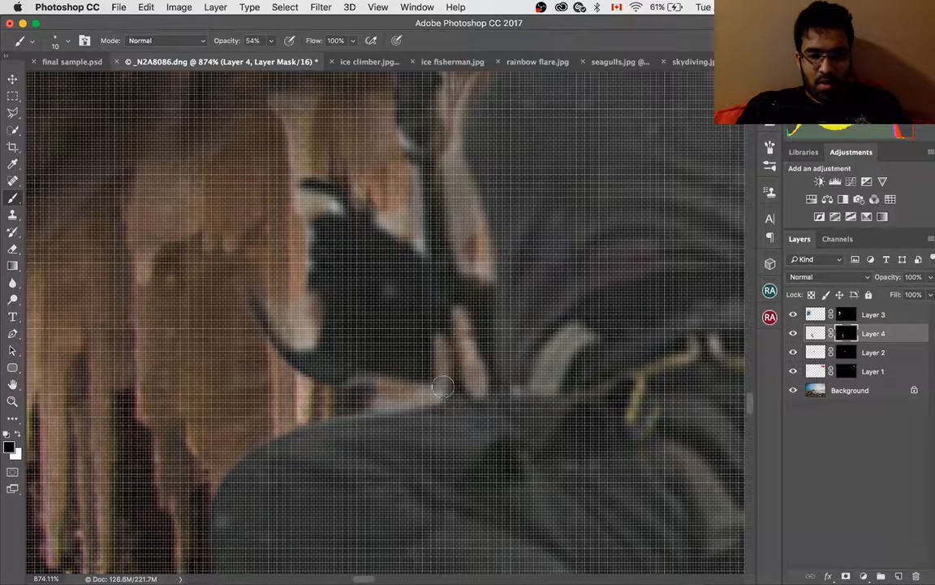
mouse_move(451, 180)
left_mouse_down()
mouse_move(406, 166)
mouse_move(466, 236)
left_mouse_up()
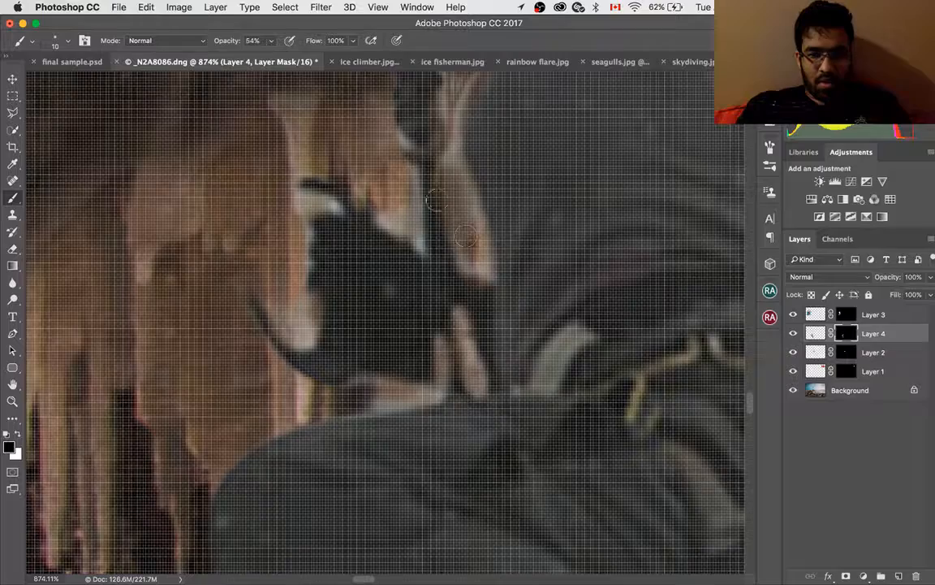
Make the climber layer's image active instead of its mask and switch to the Move tool
scroll(418, 170, "up", 10)
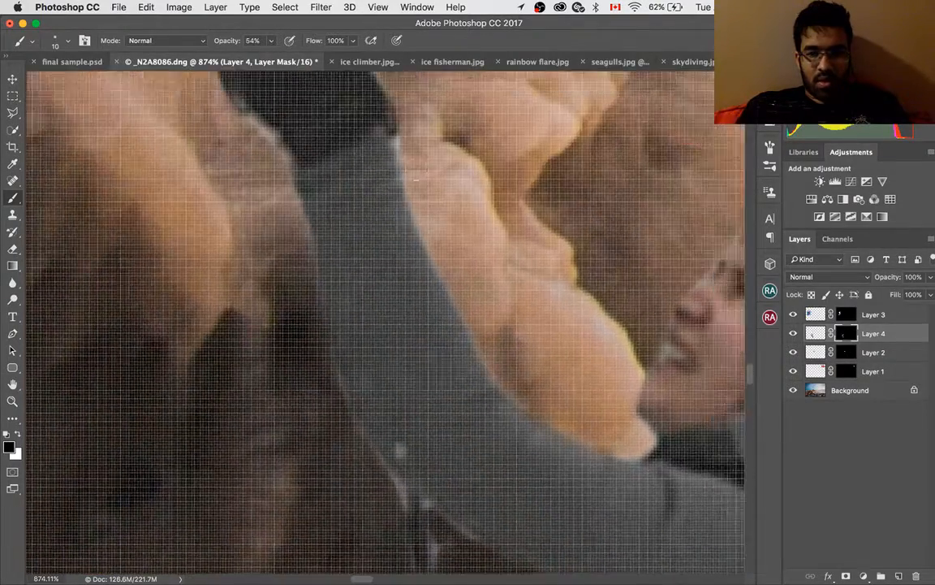
scroll(416, 183, "down", 6)
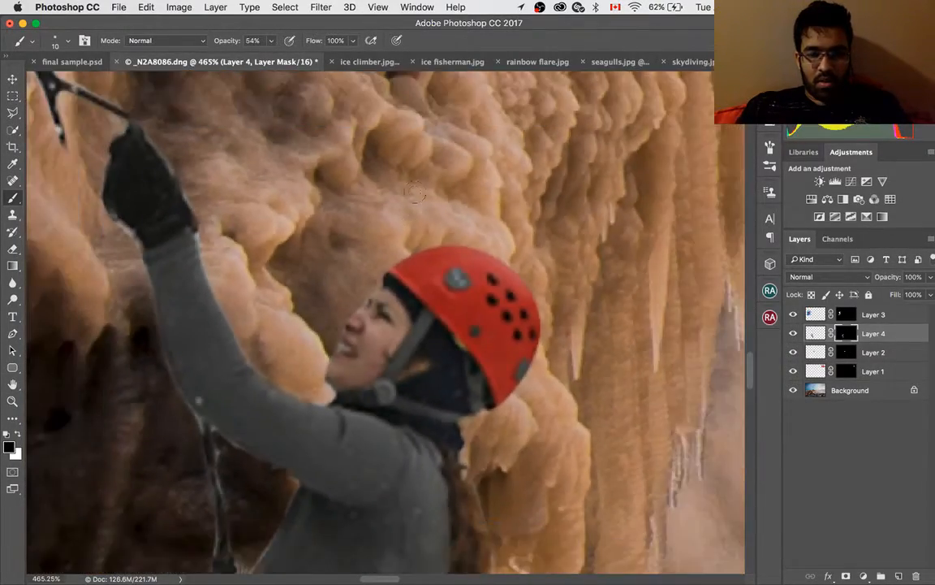
scroll(414, 193, "down", 8)
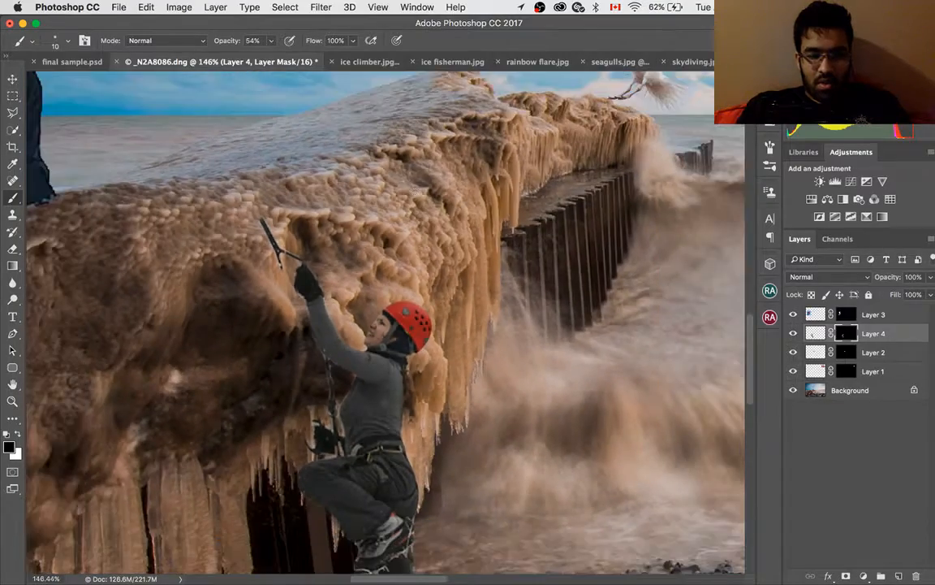
scroll(414, 192, "down", 6)
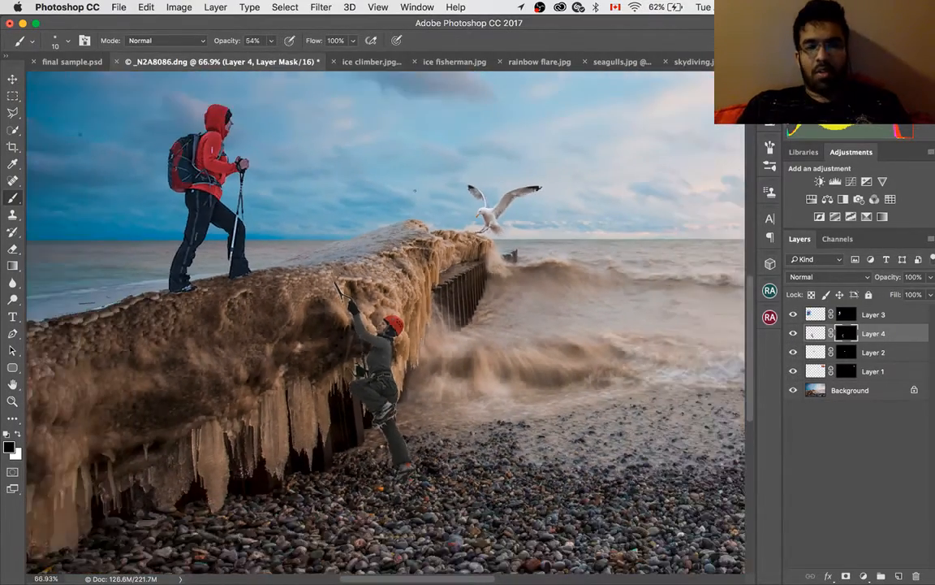
scroll(415, 190, "down", 5)
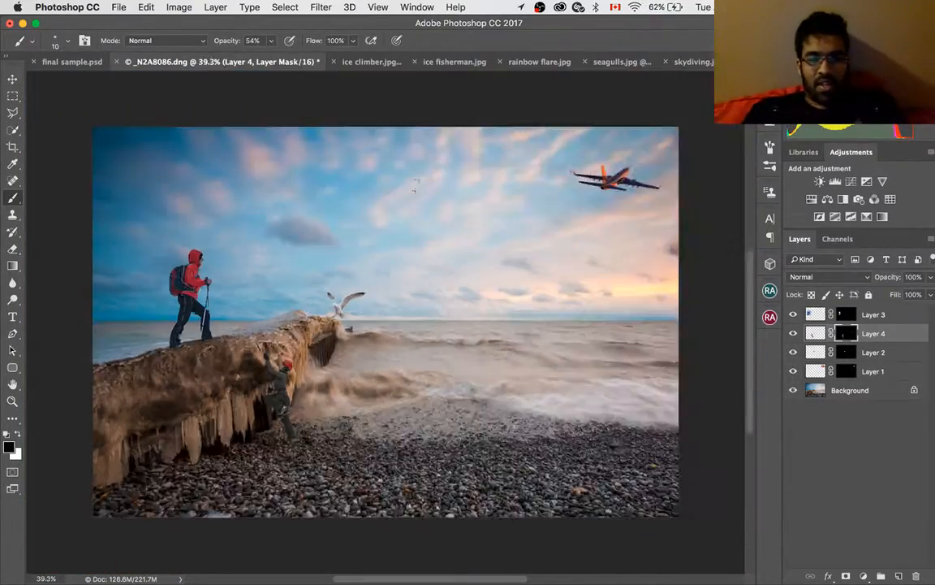
scroll(414, 191, "down", 2)
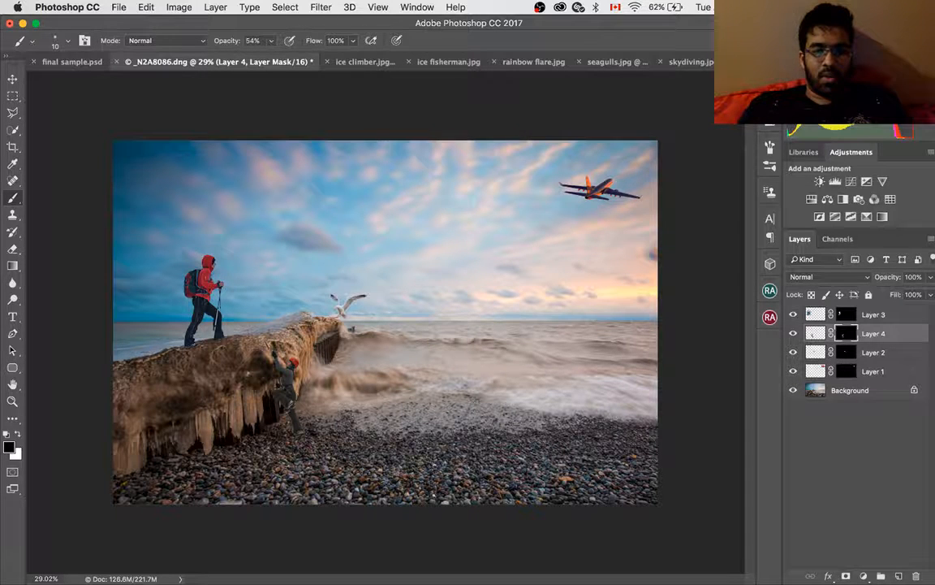
left_click(816, 334)
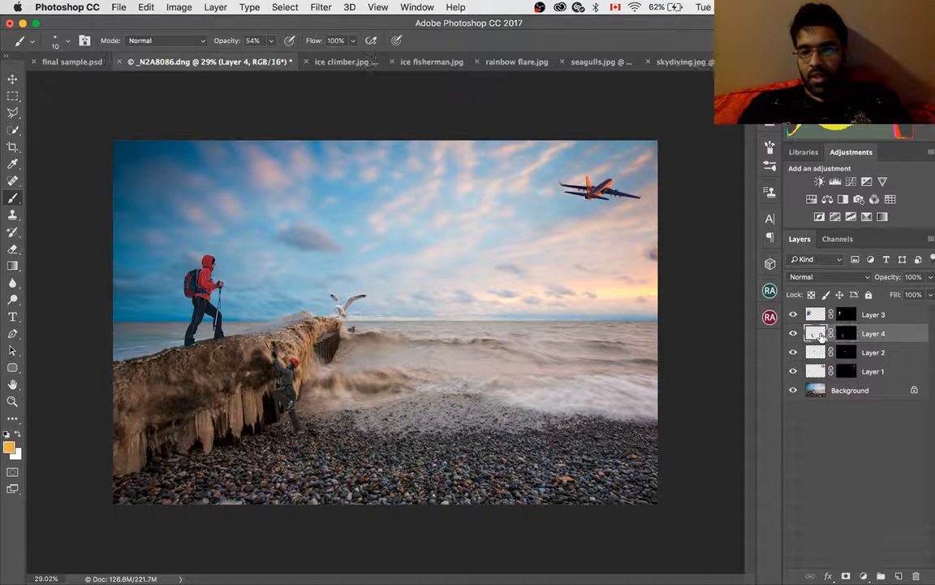
left_click(13, 95)
left_click(12, 79)
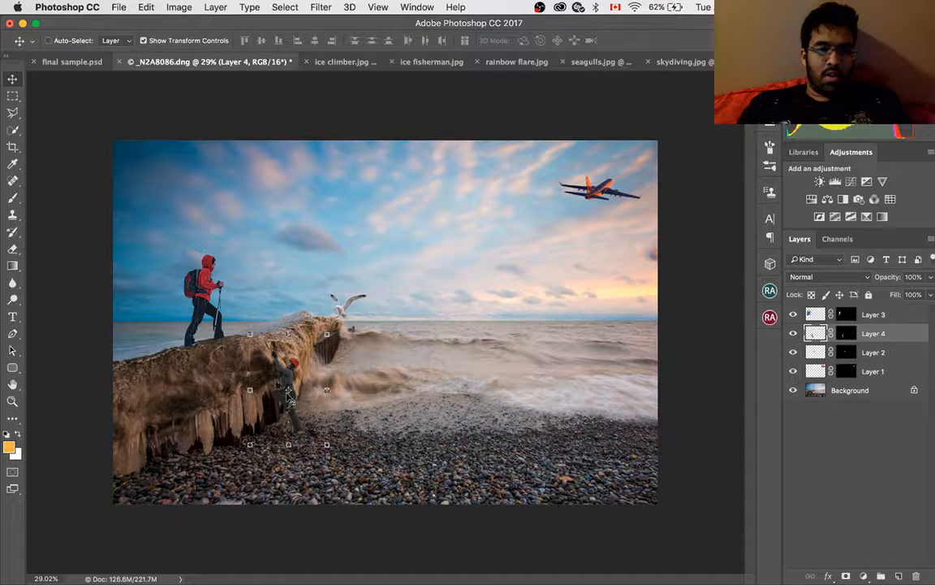
left_click_drag(288, 395, 294, 385)
right_click(294, 399)
left_click(313, 403)
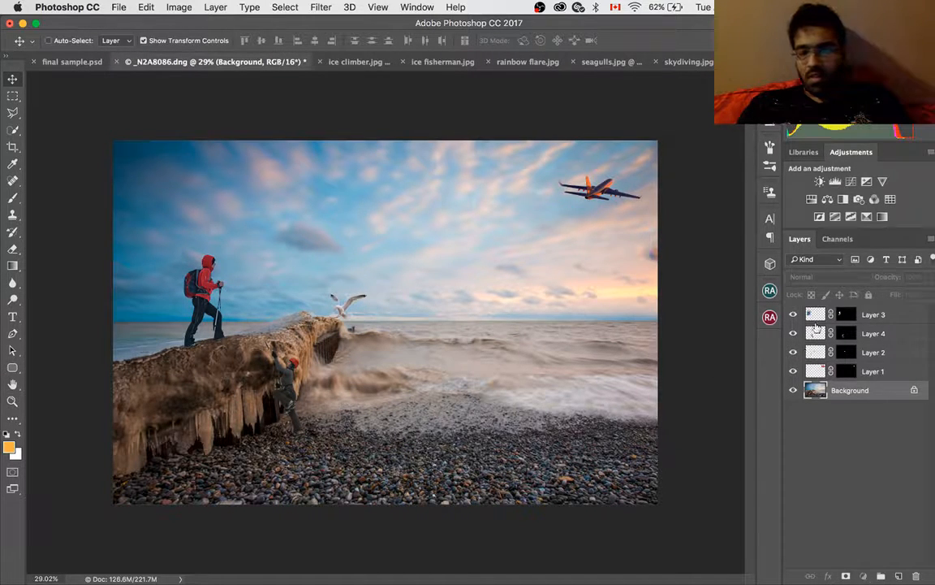
left_click(816, 316)
Enlarge the climber on Layer 4 to about 115%, rotate it clockwise about 8°, and shift it slightly down towards the pebbles
left_click(816, 332)
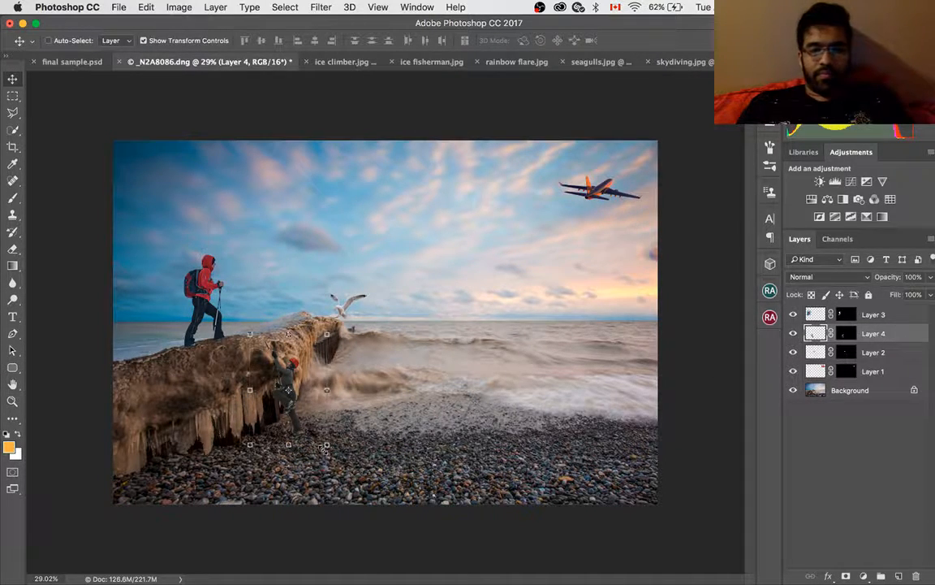
left_click_drag(327, 445, 335, 477)
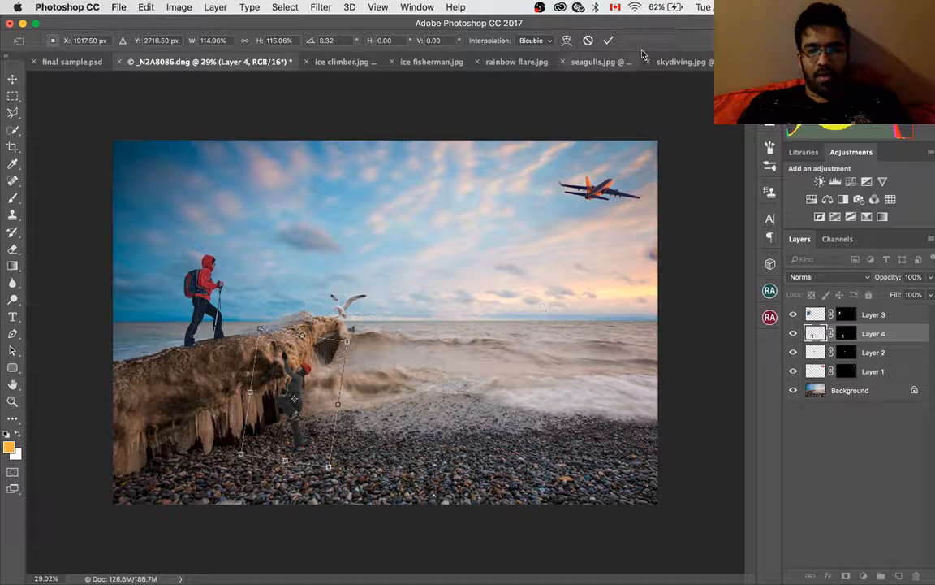
left_click(608, 41)
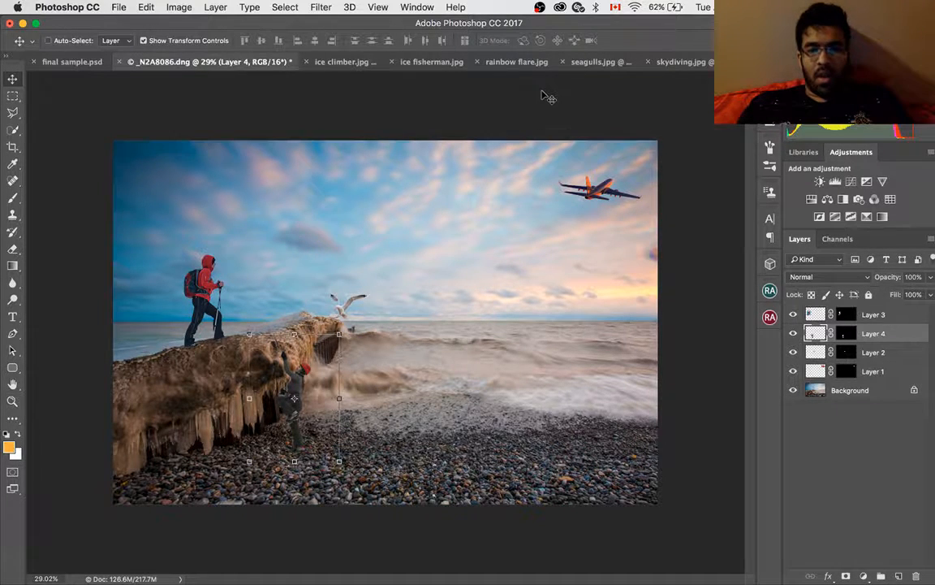
Close ice climber.jpg without saving and bring the fisherman cut-out from ice fisherman.jpg into the seascape photo, over the beach
left_click(306, 61)
left_click(448, 215)
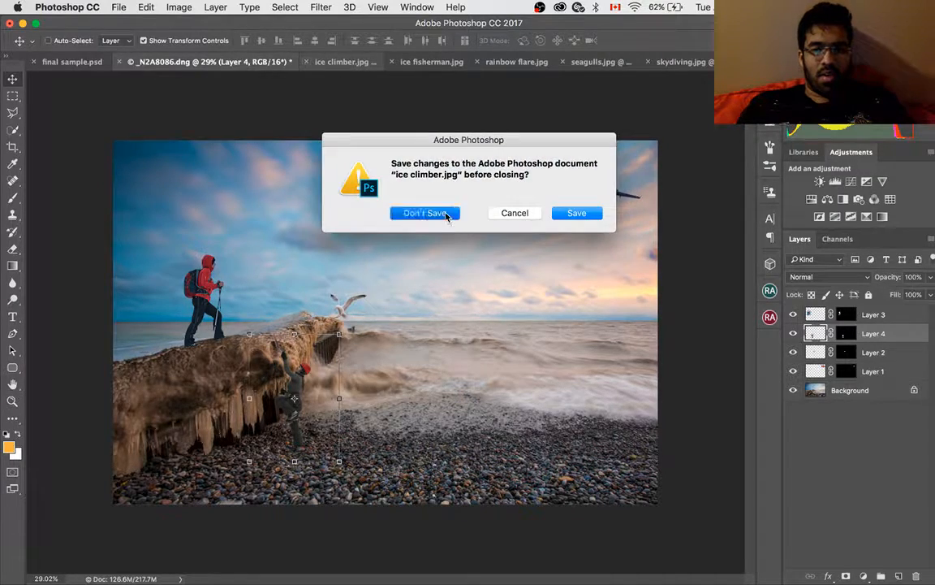
key("ctrl+Tab")
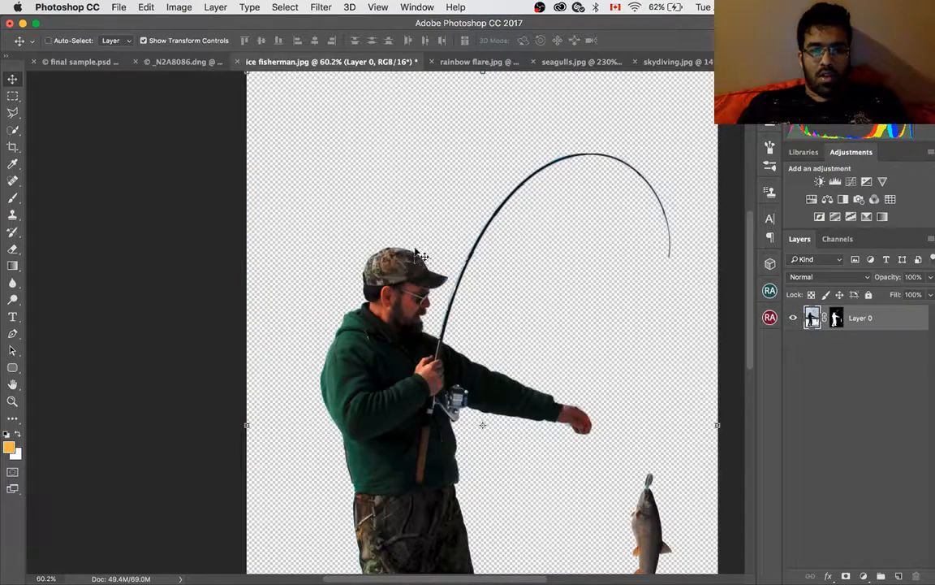
scroll(418, 251, "down", 3)
left_click_drag(333, 283, 622, 396)
left_click_drag(559, 383, 534, 322)
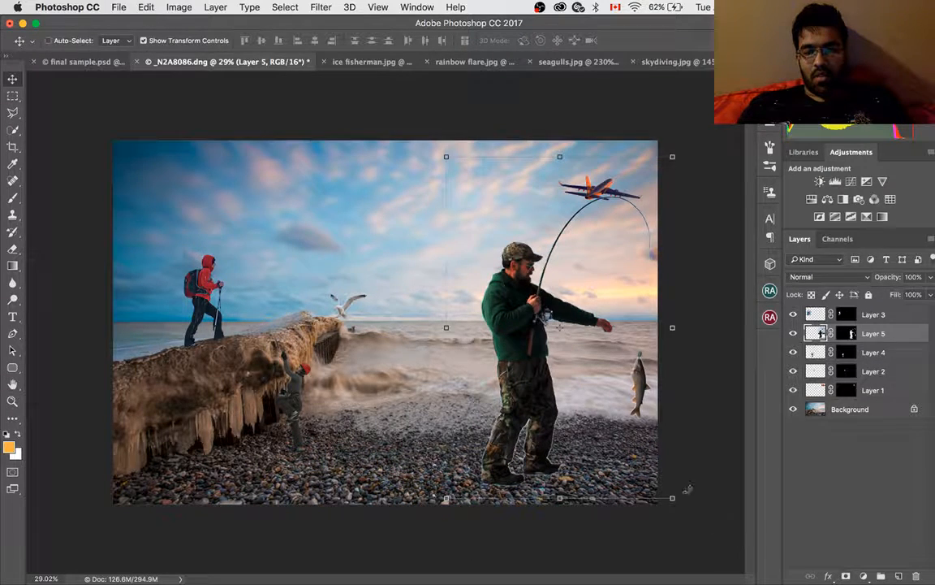
Scale the fisherman on Layer 5 to about 63% and stand him on the pebbles near the waterline below the airplane
left_click_drag(672, 156, 571, 284)
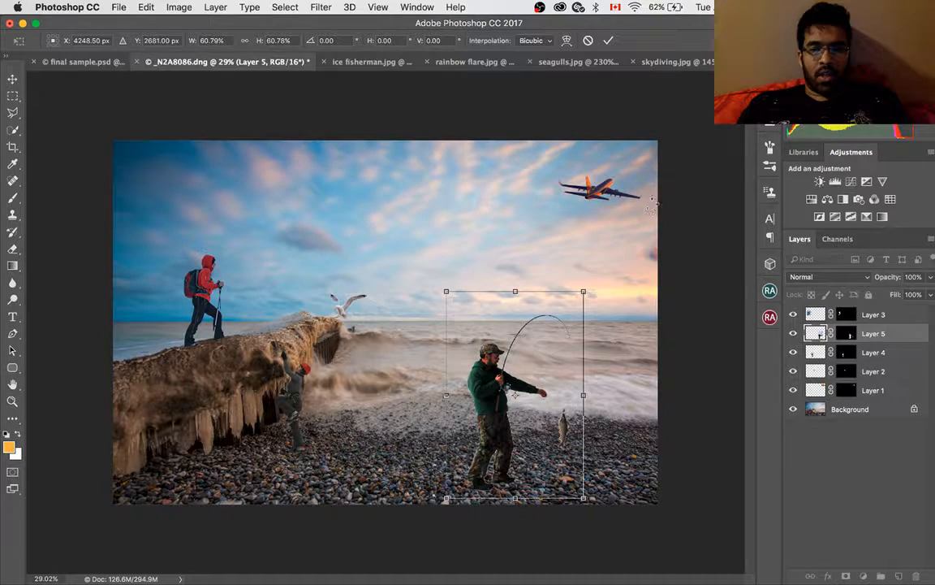
scroll(607, 181, "up", 4)
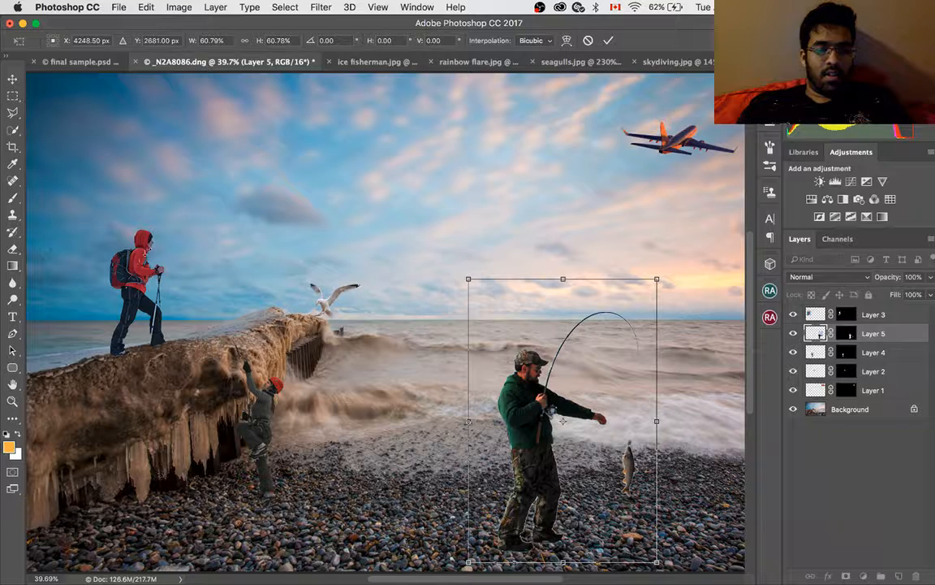
scroll(144, 332, "down", 4)
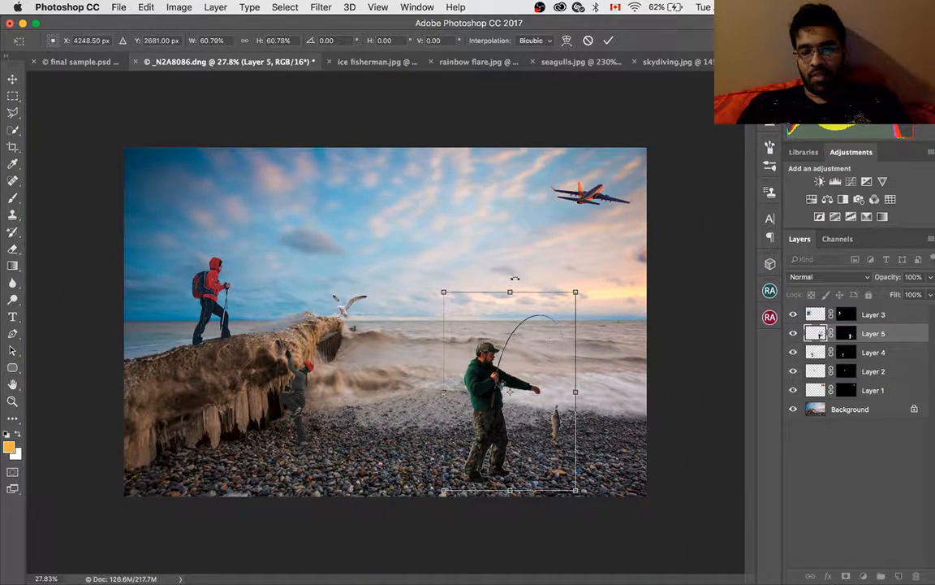
left_click(771, 318)
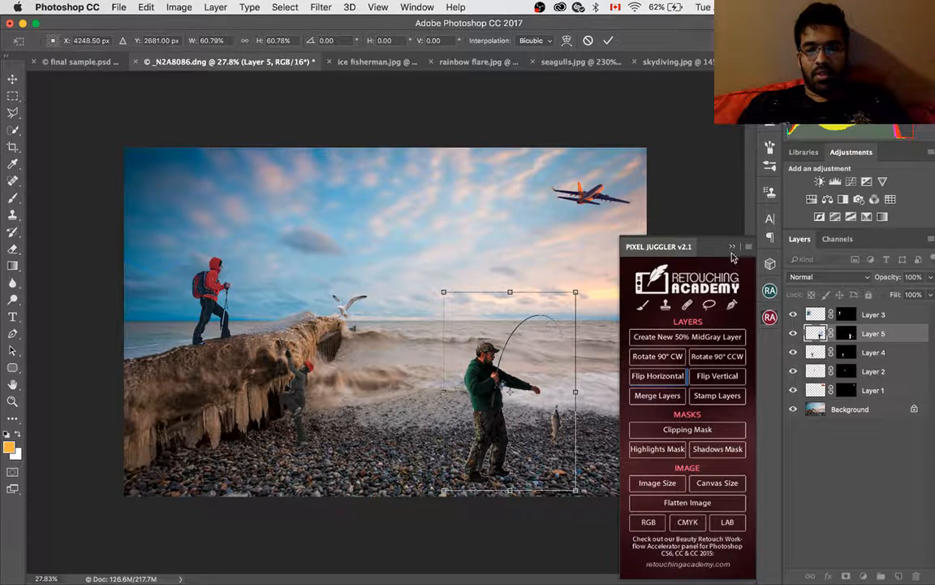
left_click(733, 248)
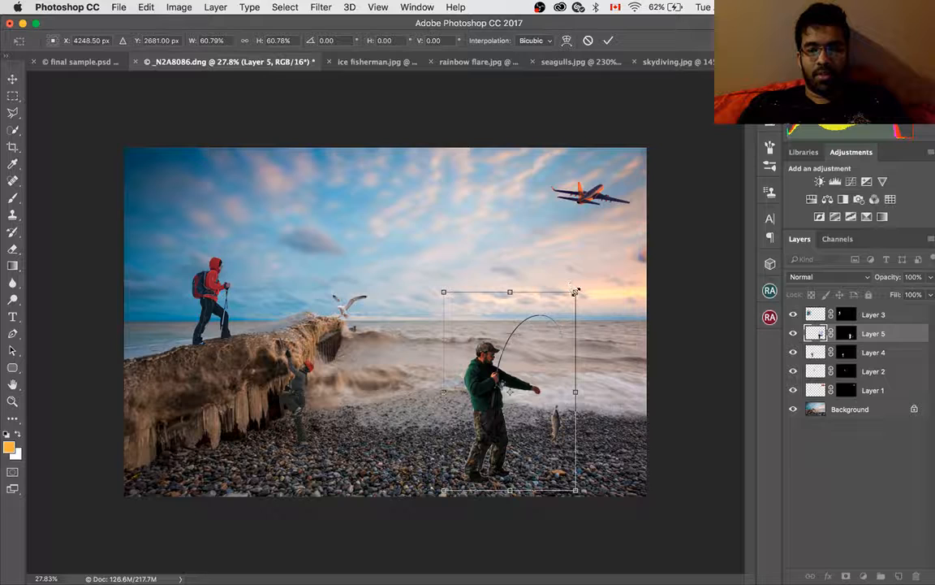
left_click_drag(576, 293, 591, 276)
left_click_drag(510, 385, 539, 358)
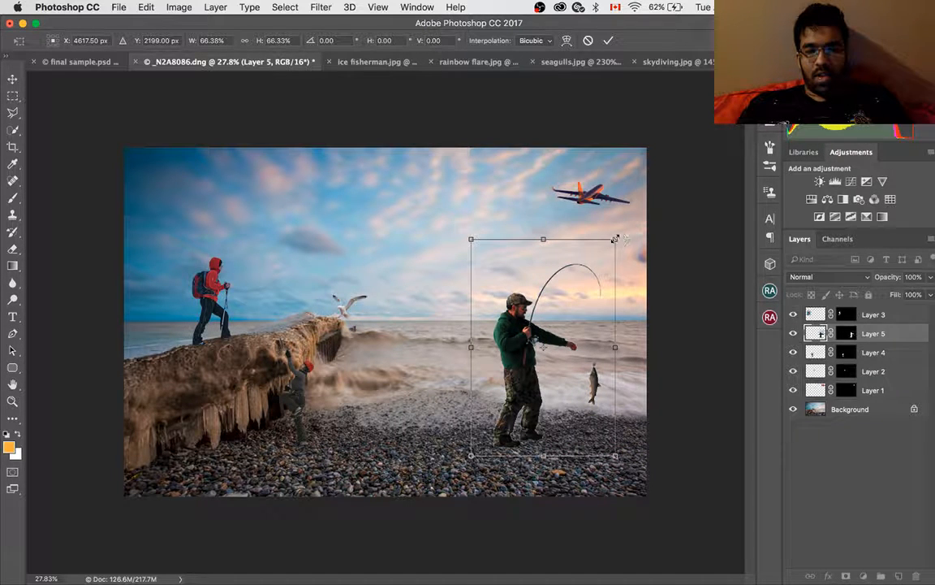
mouse_move(615, 240)
left_mouse_down()
mouse_move(616, 204)
mouse_move(609, 250)
left_mouse_up()
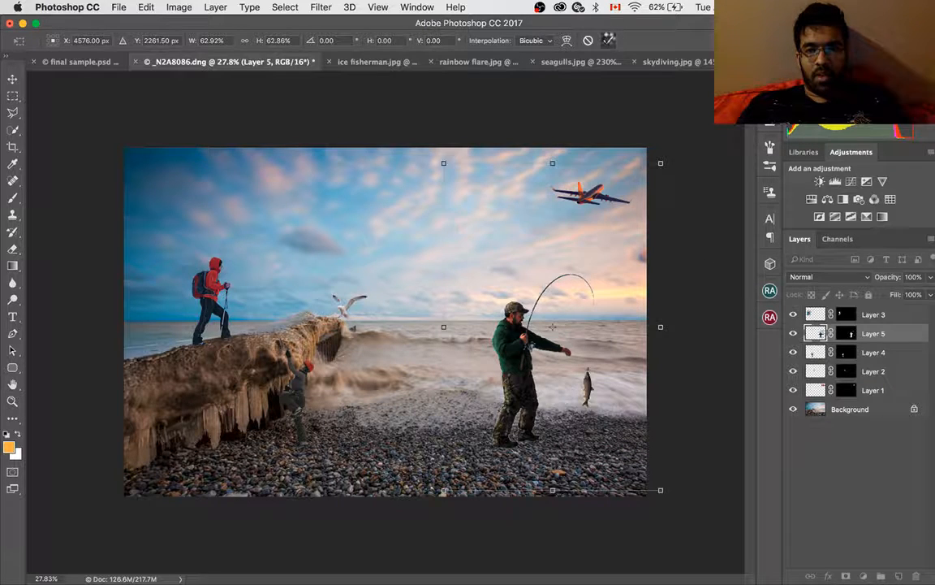
left_click(610, 40)
Flip the fisherman layer horizontally so he faces the icy pier, and shift it slightly down
left_click(770, 317)
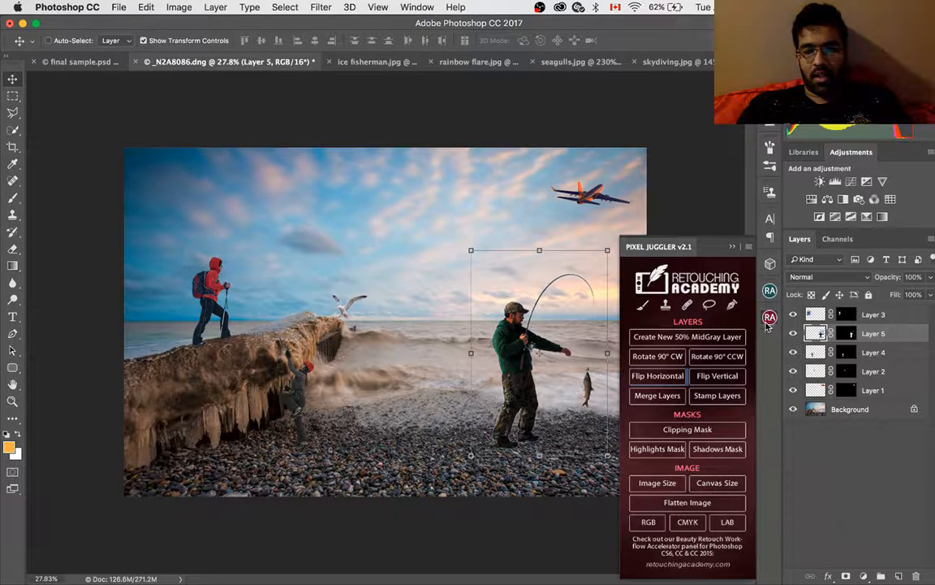
left_click(664, 373)
left_click_drag(552, 337, 557, 349)
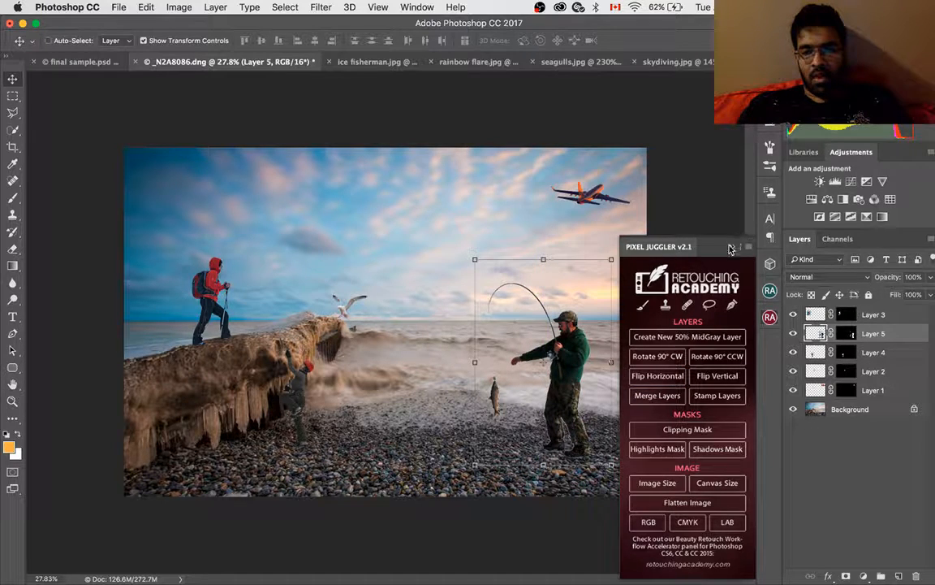
left_click(731, 247)
Refine the fisherman's layer mask with Select and Mask, setting Shift Edge to -100%
right_click(846, 333)
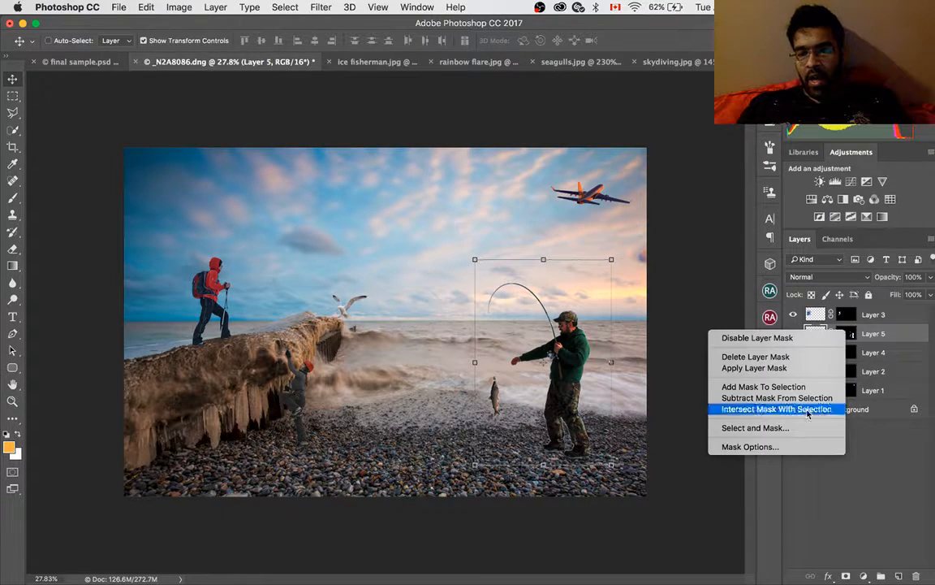
left_click(791, 429)
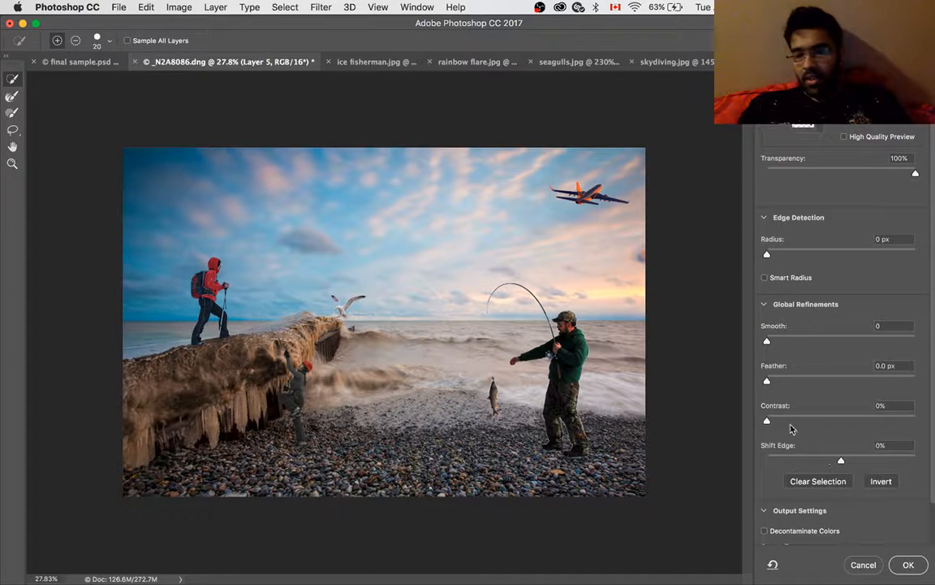
left_click_drag(842, 459, 760, 486)
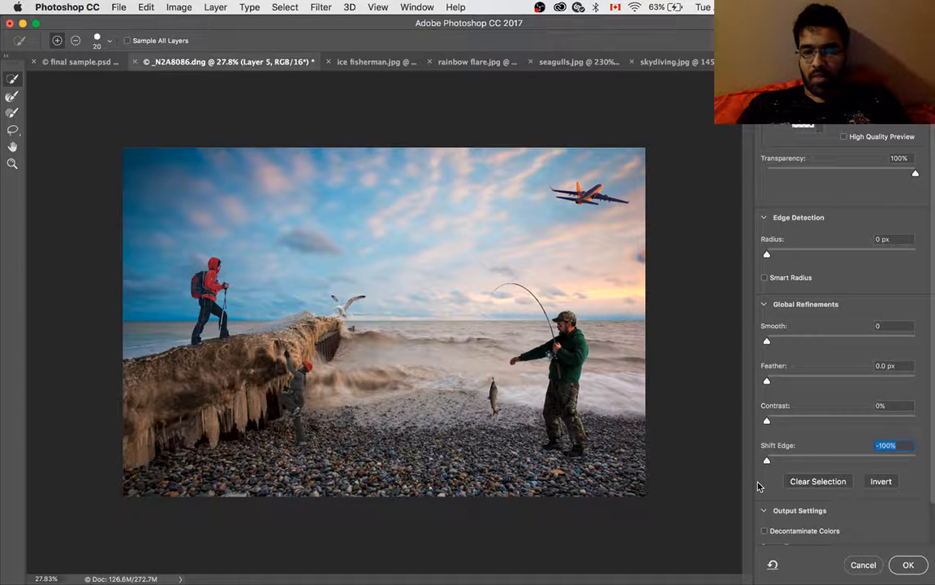
left_click(908, 564)
Examine the fisherman's cut-out edges up close, from the rod and fish down to his boots on the pebbles
key("super+plus")
key("super+plus")
key("super+plus")
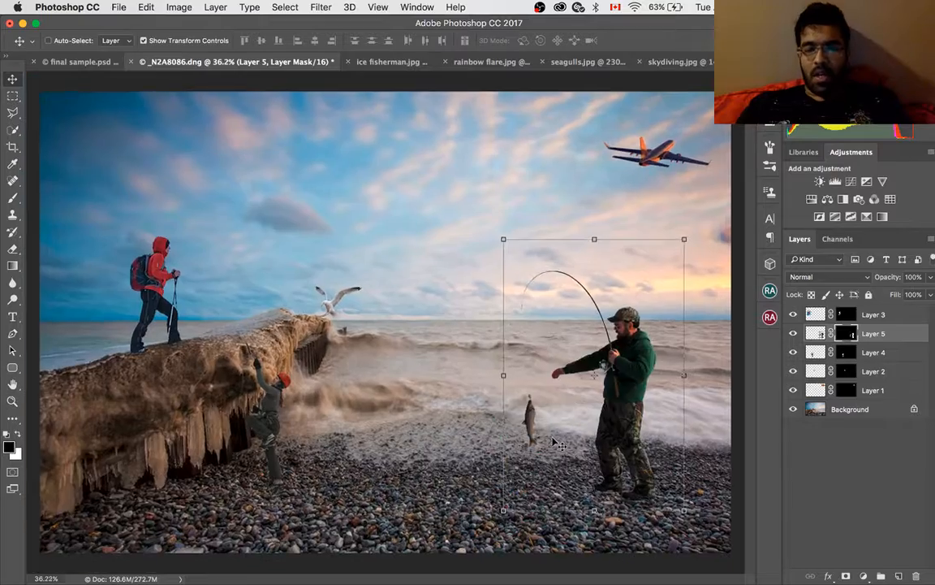
scroll(663, 419, "right", 8)
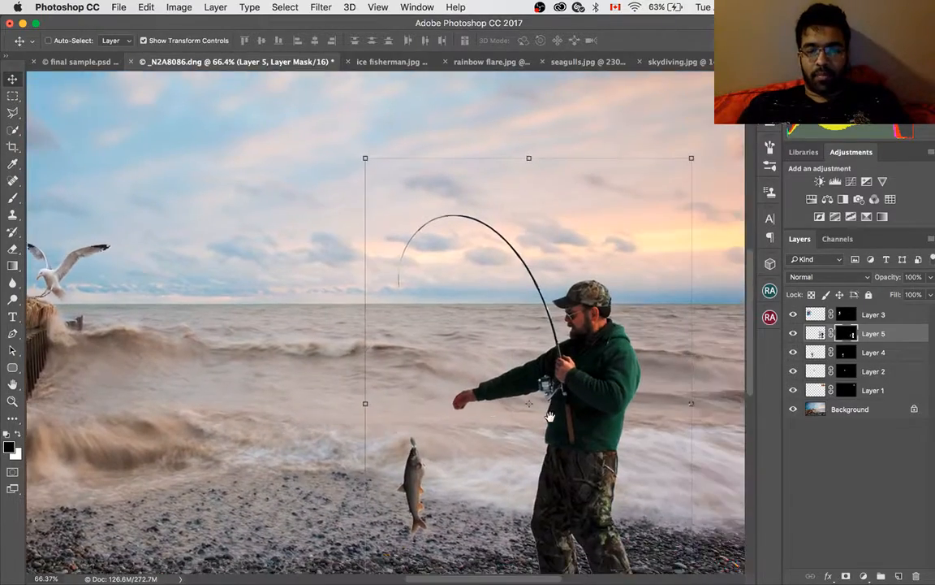
left_click_drag(543, 438, 543, 325)
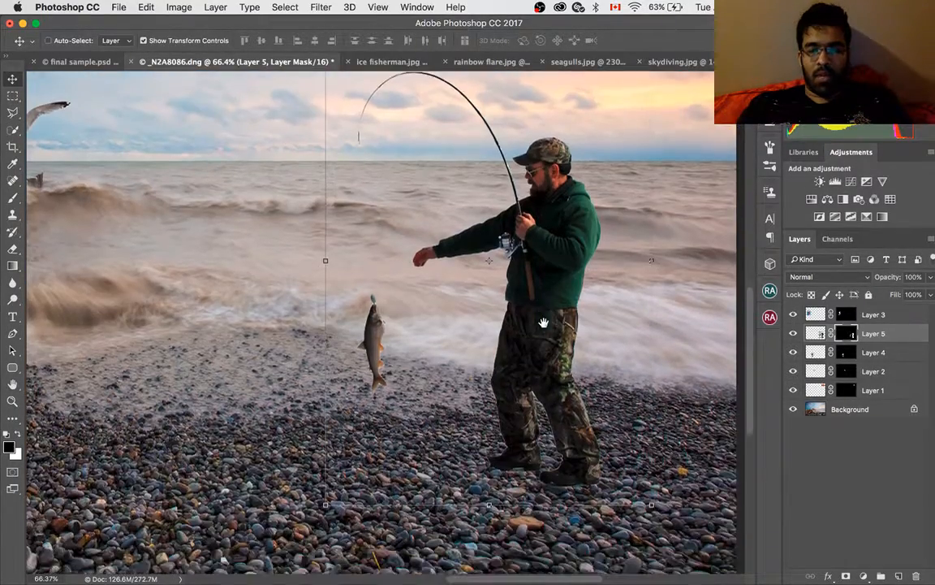
key("super+plus")
key("super+plus")
left_click_drag(596, 342, 583, 261)
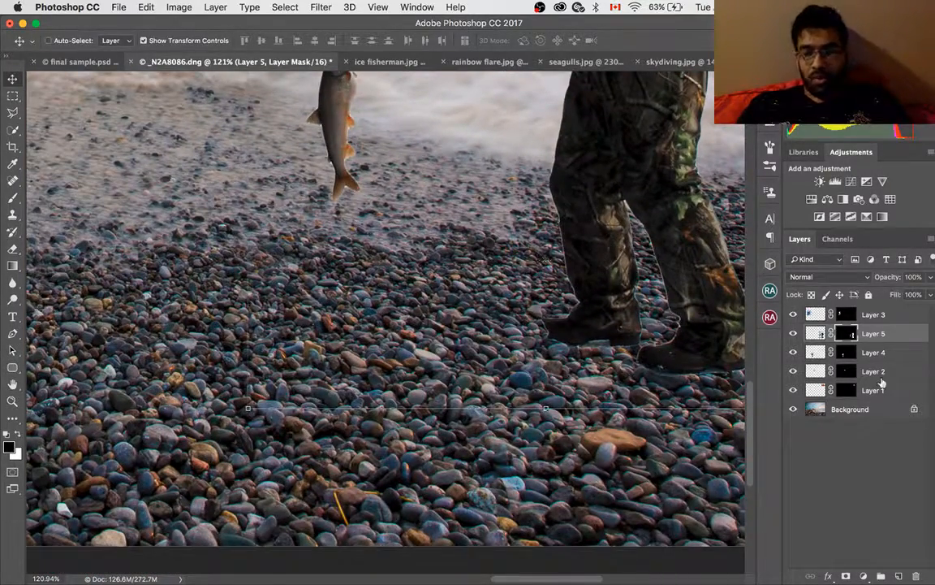
Make the fisherman layer's image active instead of its mask and set up the Clone Stamp tool to sample All Layers
key("super+2")
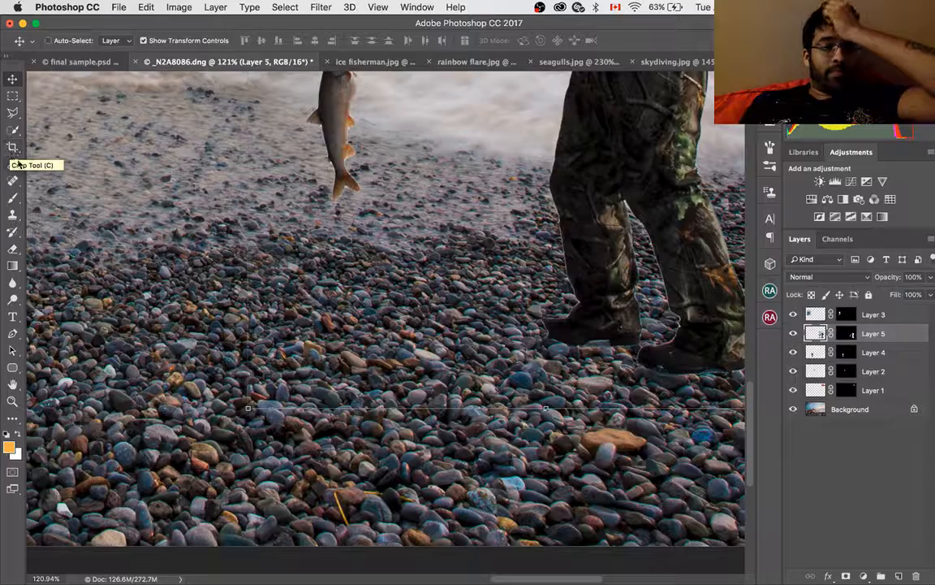
left_click(13, 185)
left_click(60, 204)
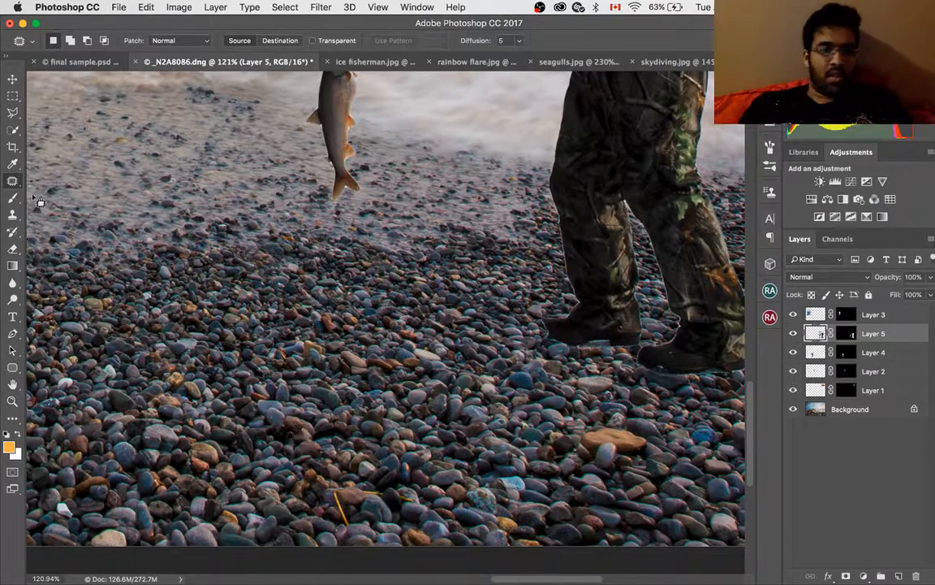
left_click(13, 214)
right_click(14, 215)
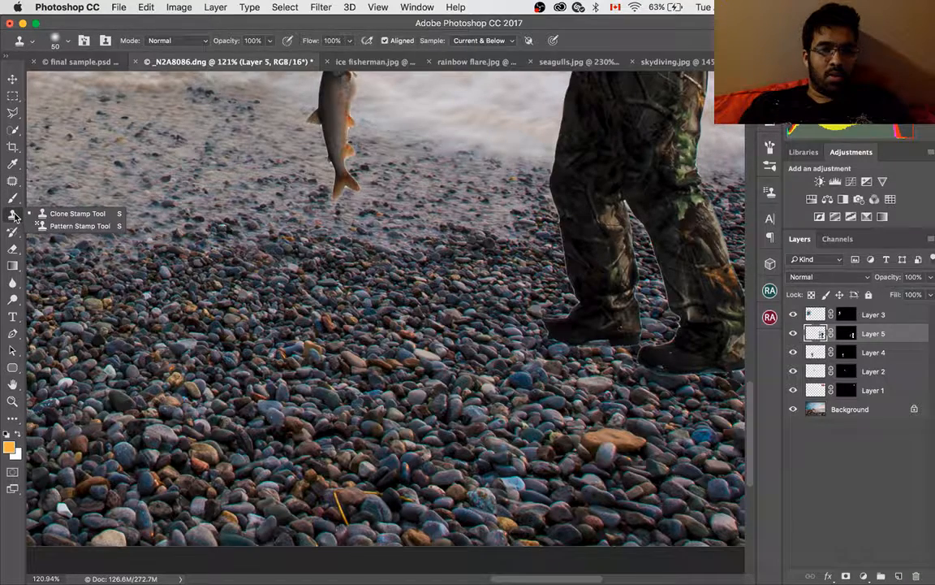
left_click(74, 214)
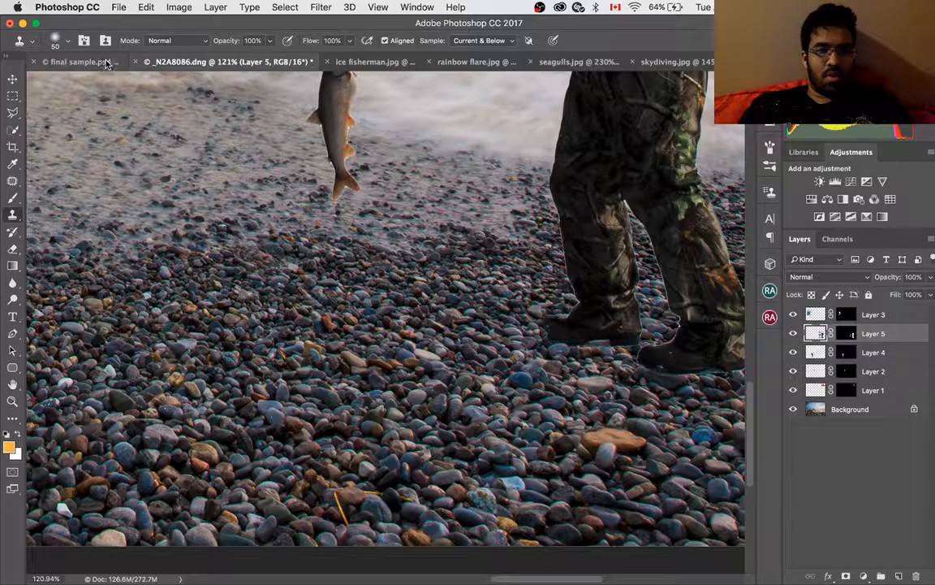
left_click(172, 42)
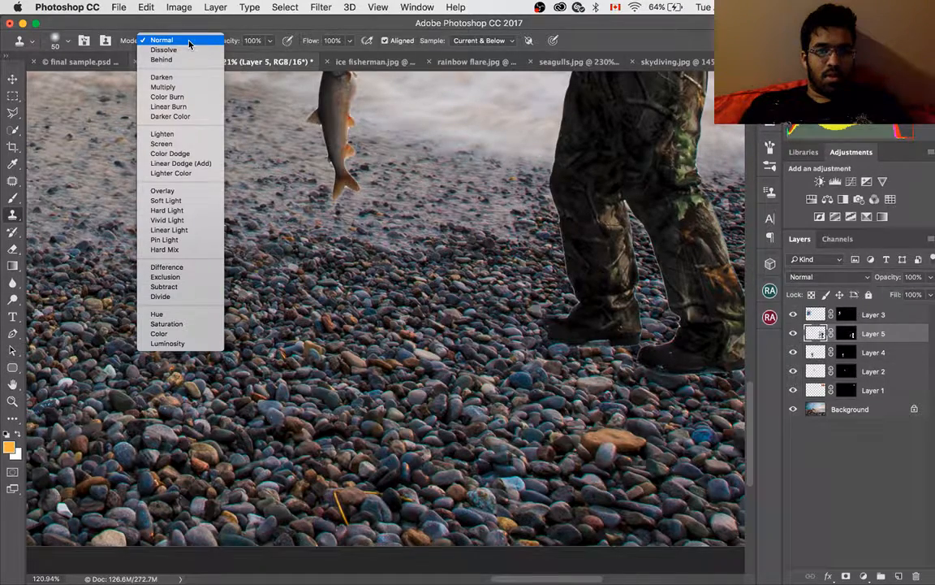
left_click(189, 42)
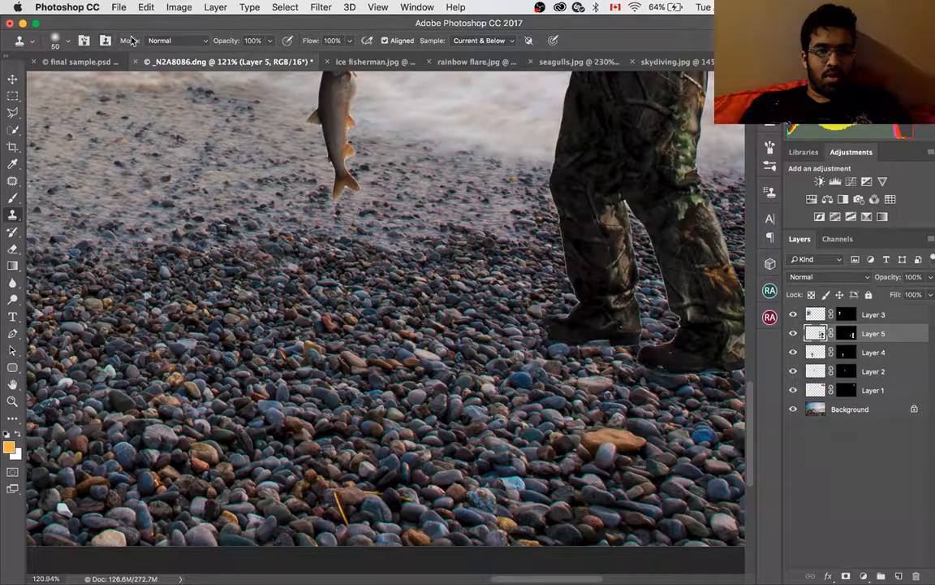
left_click(479, 41)
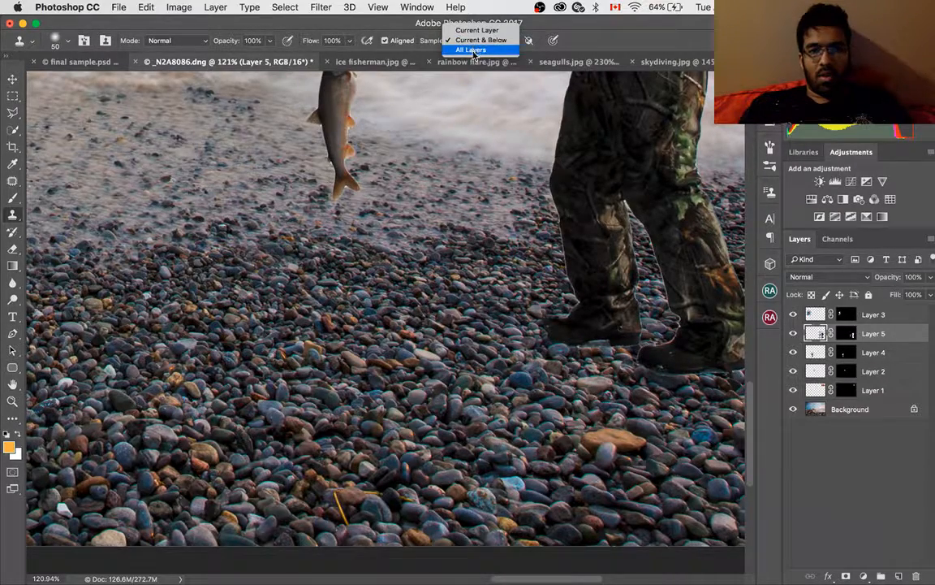
left_click(467, 48)
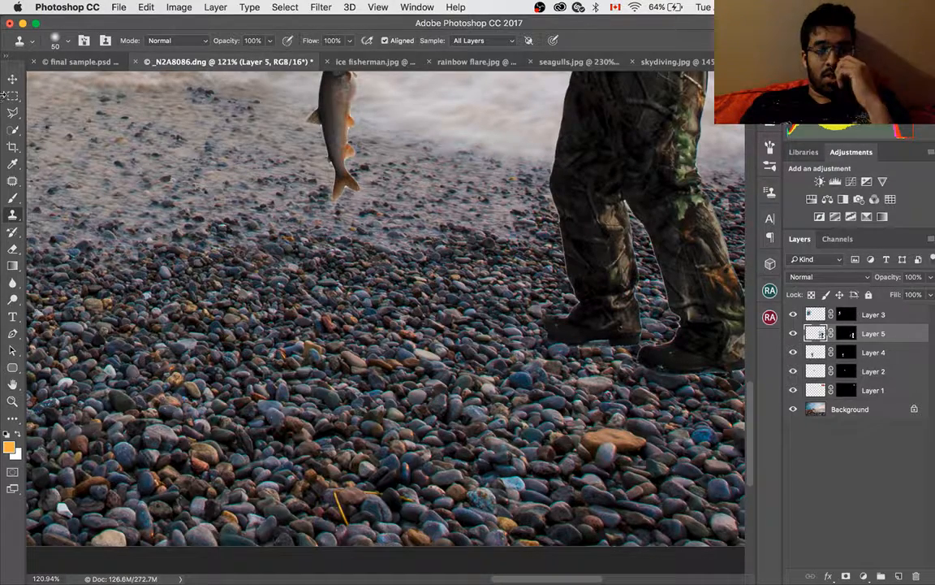
With Layer 5 active, outline the area around the fisherman's nearer boot toe using the Patch tool and set patching to Destination
left_click(818, 319)
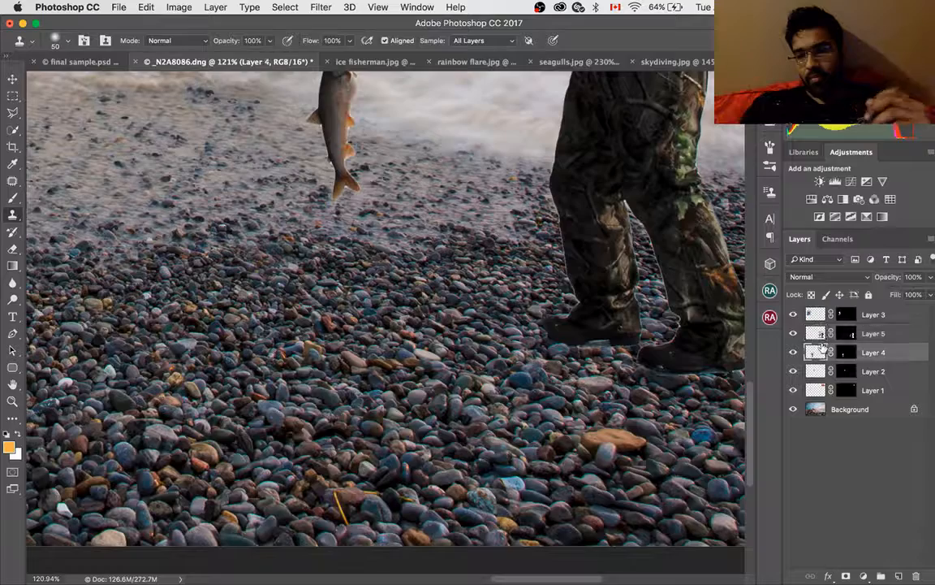
left_click(817, 333)
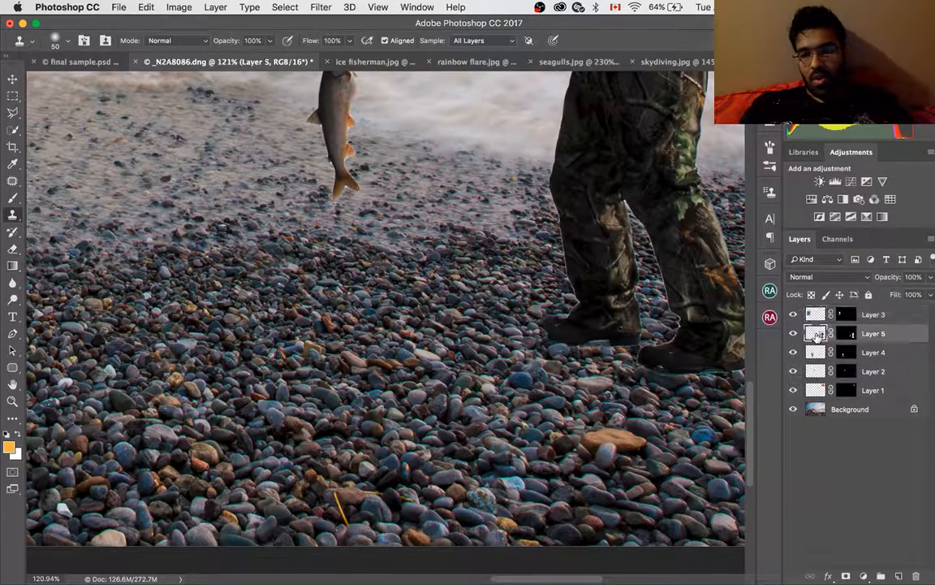
left_click(12, 181)
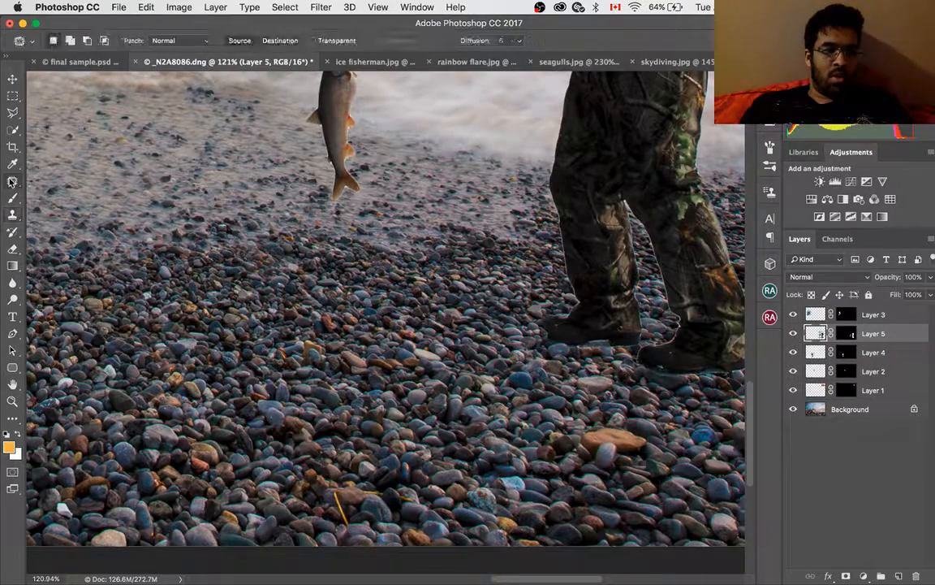
mouse_move(665, 352)
left_mouse_down()
mouse_move(642, 357)
mouse_move(637, 329)
mouse_move(674, 319)
mouse_move(658, 384)
mouse_move(610, 354)
left_mouse_up()
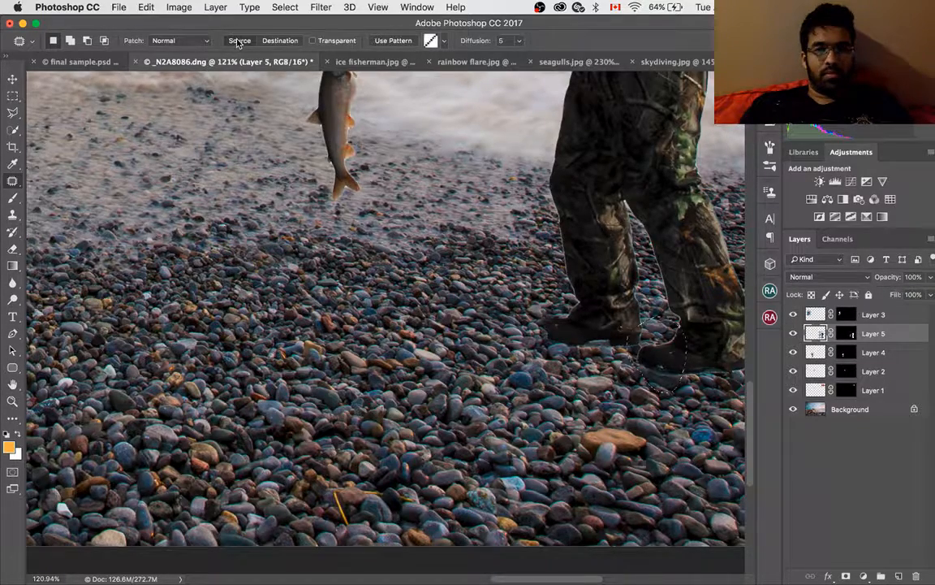
left_click(280, 40)
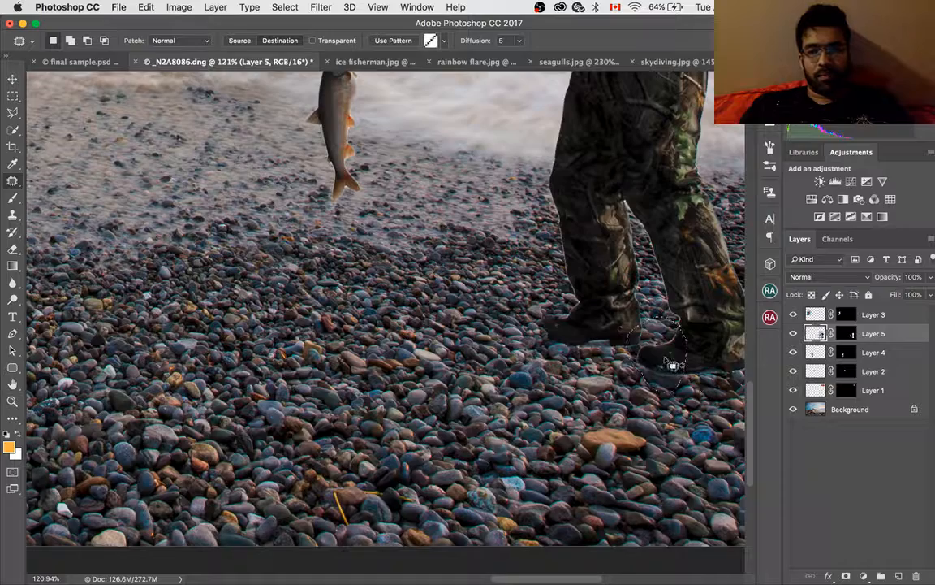
Patch the edges of the fisherman's boots on Layer 5 with nearby areas so they blend into the pebbles, and clear the selection
left_click_drag(613, 337, 667, 382)
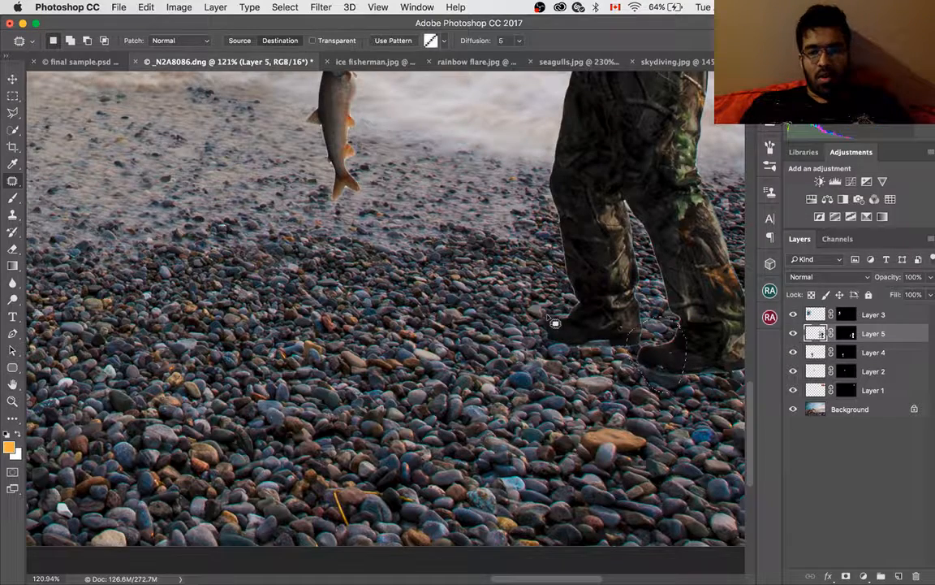
key("ctrl+d")
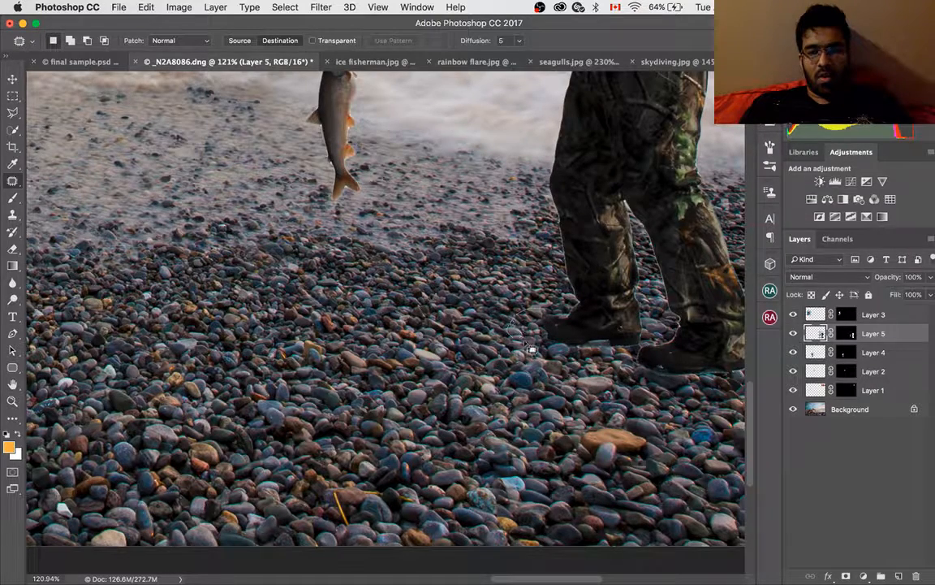
mouse_move(526, 344)
left_mouse_down()
mouse_move(557, 361)
mouse_move(574, 346)
mouse_move(564, 314)
mouse_move(550, 311)
mouse_move(540, 316)
mouse_move(550, 331)
mouse_move(613, 331)
left_mouse_up()
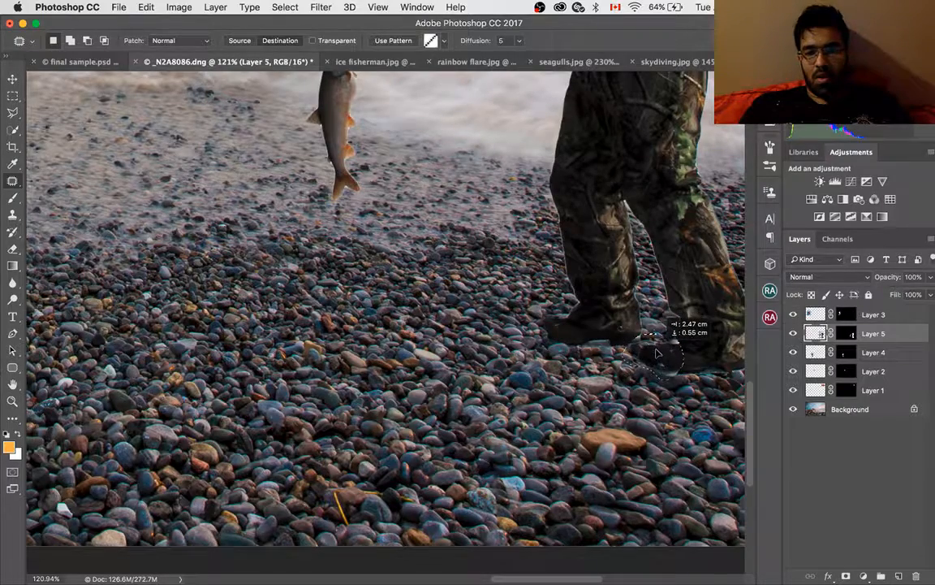
mouse_move(657, 353)
left_mouse_down()
mouse_move(554, 334)
mouse_move(650, 350)
mouse_move(660, 366)
left_mouse_up()
left_click_drag(641, 355, 664, 357)
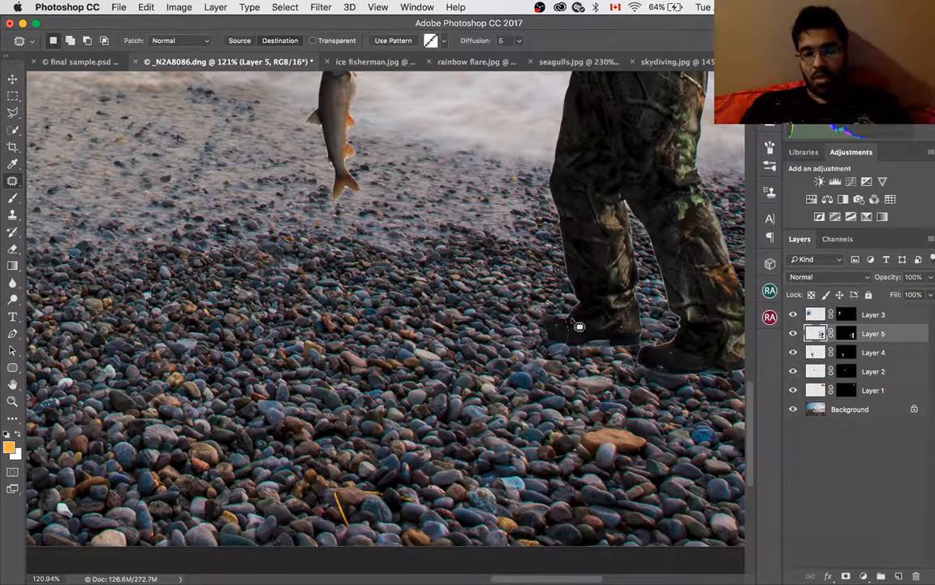
left_click(538, 268)
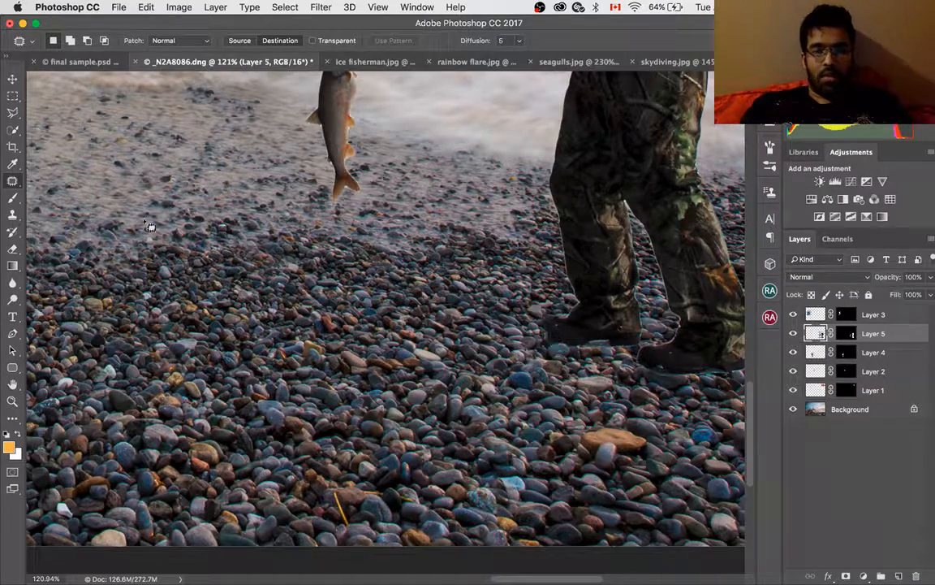
Bring the two-seagull cut-out from seagulls.jpg into the _N2A8086.dng composite
scroll(463, 246, "up", 5)
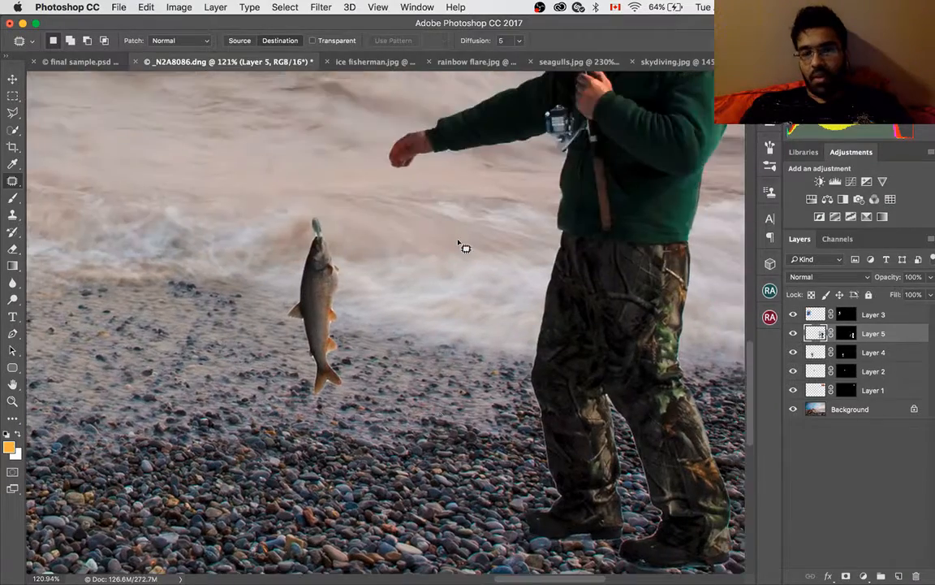
scroll(463, 246, "down", 10)
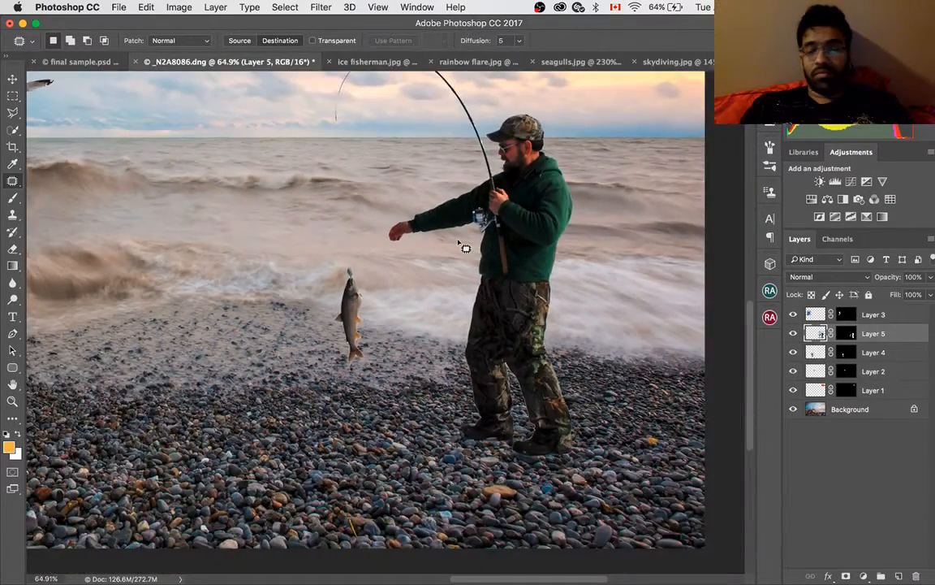
scroll(463, 246, "down", 4)
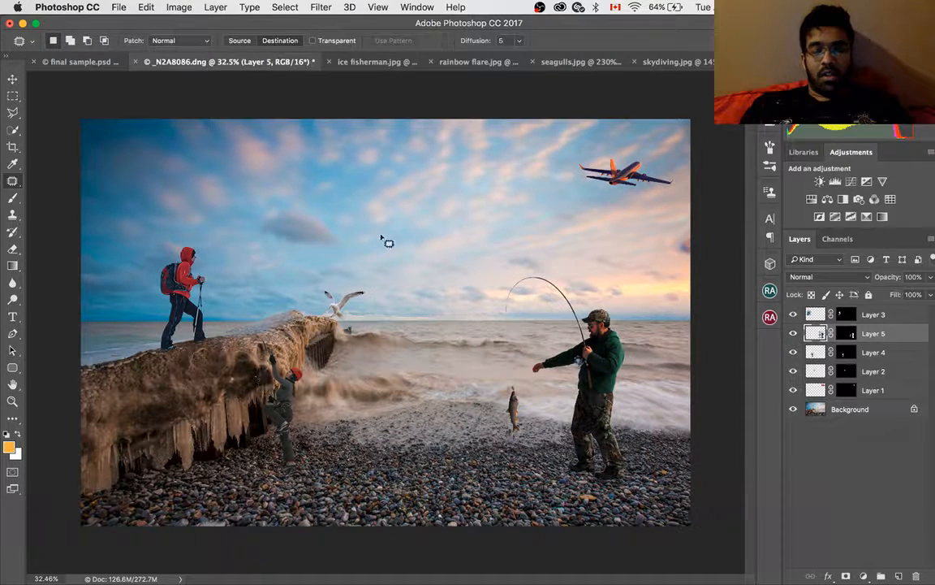
left_click(484, 62)
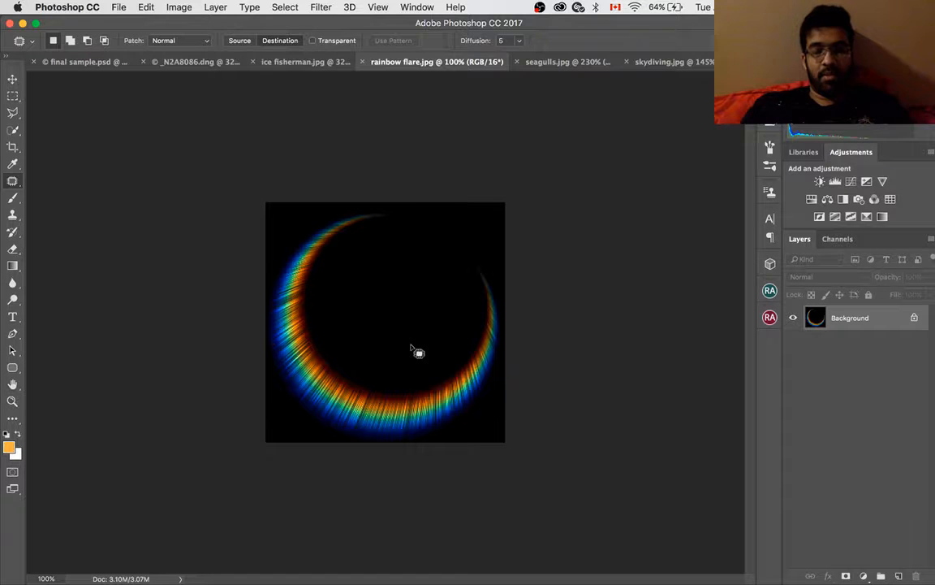
left_click(571, 63)
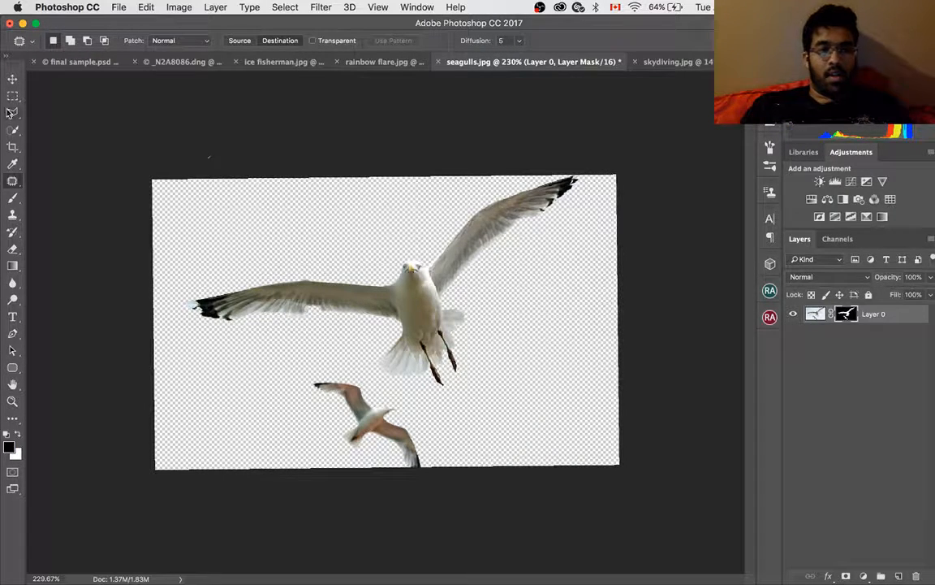
left_click(12, 79)
left_click_drag(406, 296, 201, 65)
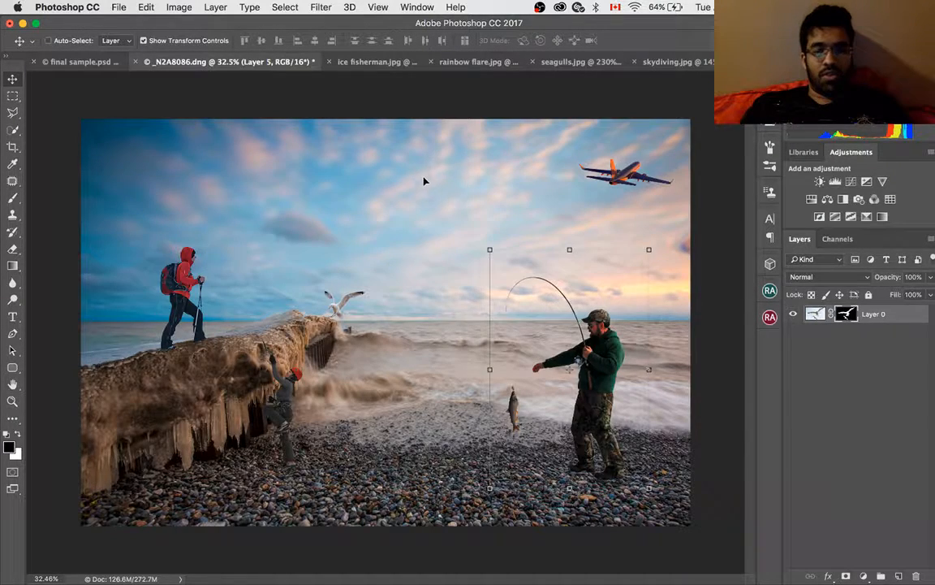
Place the seagulls mid-sky between the hiker and the airplane, scaled to about 182% and rotated about 20 degrees
left_click_drag(424, 180, 506, 238)
left_click_drag(515, 164, 524, 190)
left_click_drag(473, 205, 475, 232)
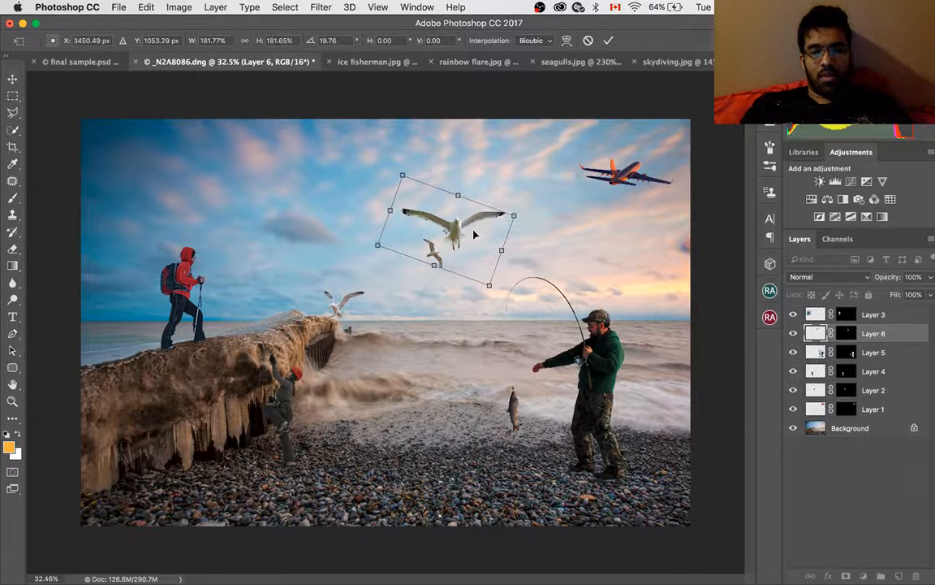
left_click(610, 41)
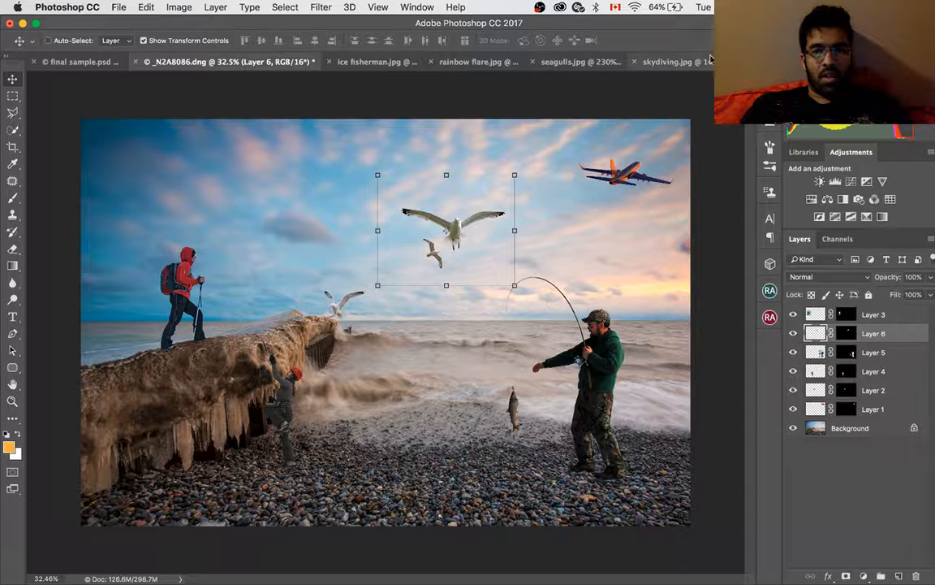
Bring the skydiver cut-out from skydiving.jpg into the composite's sky above the hiker and scale it to about 78%
left_click(661, 62)
left_click_drag(363, 277, 218, 63)
left_click_drag(220, 169, 227, 162)
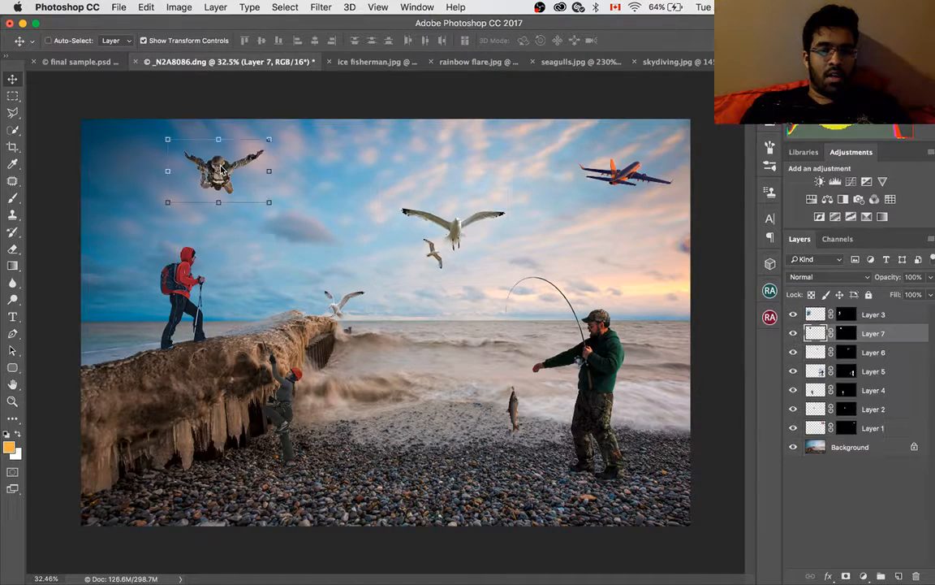
key("ctrl+t")
left_click_drag(266, 201, 224, 172)
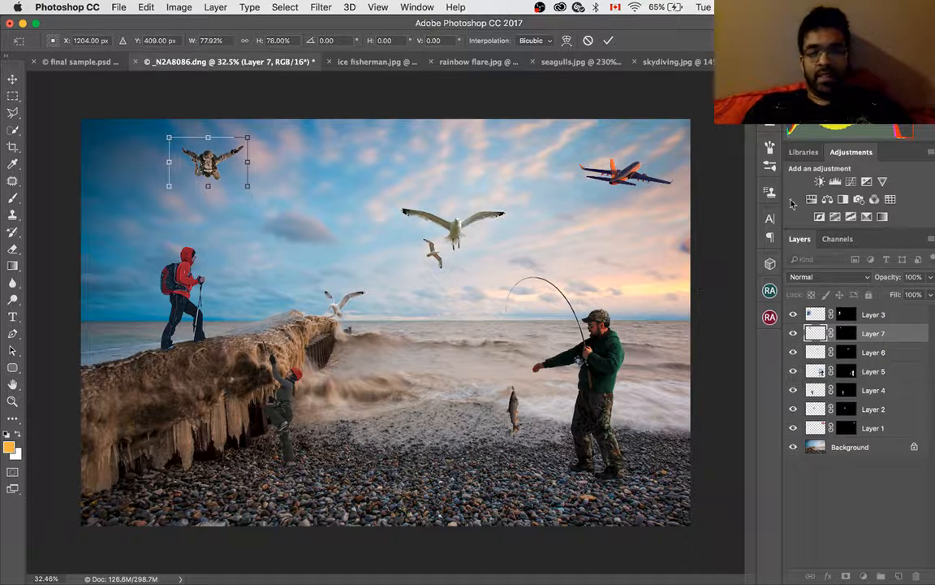
left_click(609, 41)
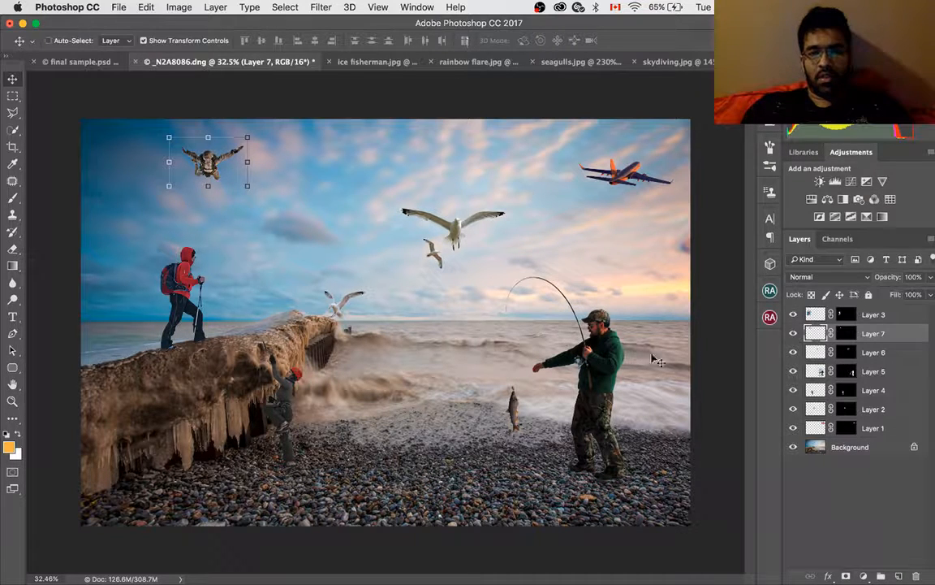
Duplicate the fisherman's layer, Layer 5, together with its mask
left_click(815, 373)
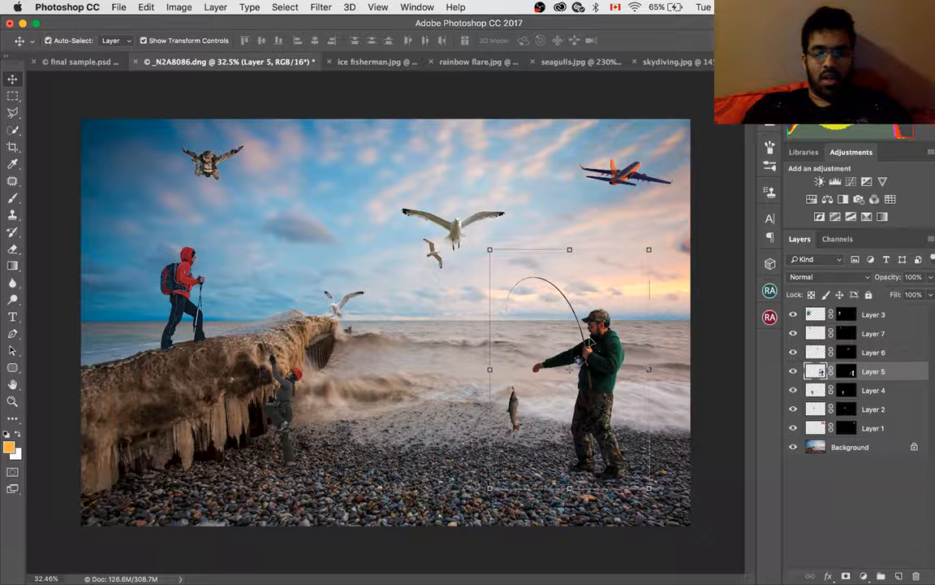
key("super")
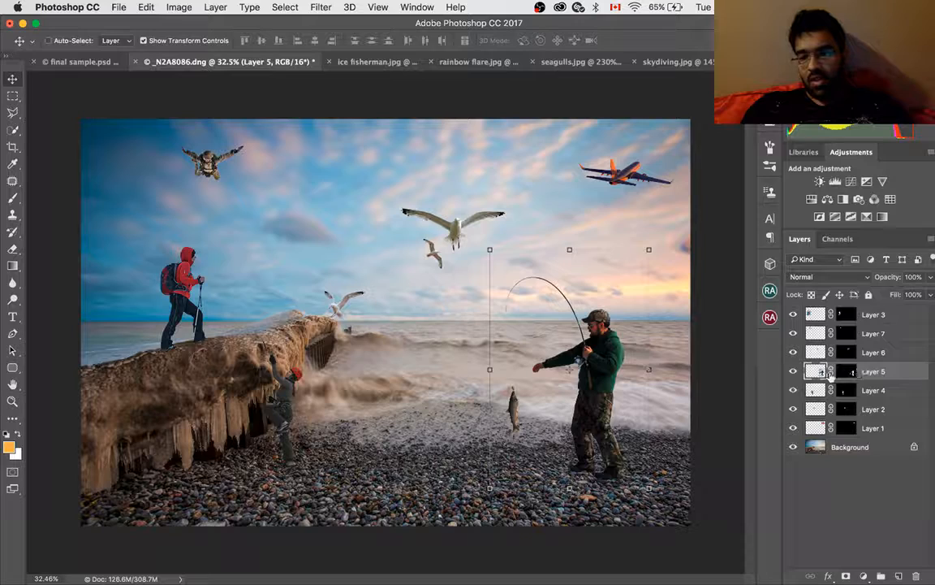
right_click(821, 372)
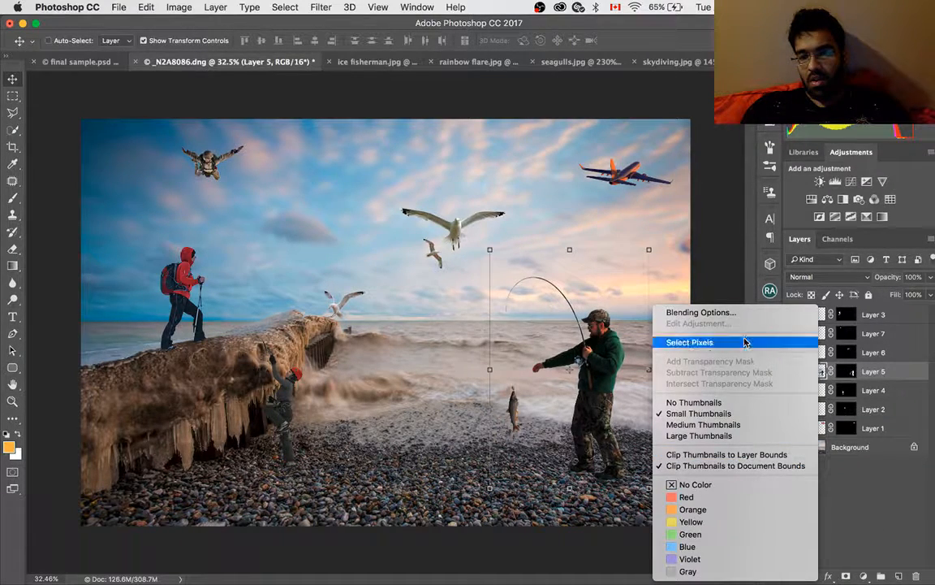
left_click(869, 516)
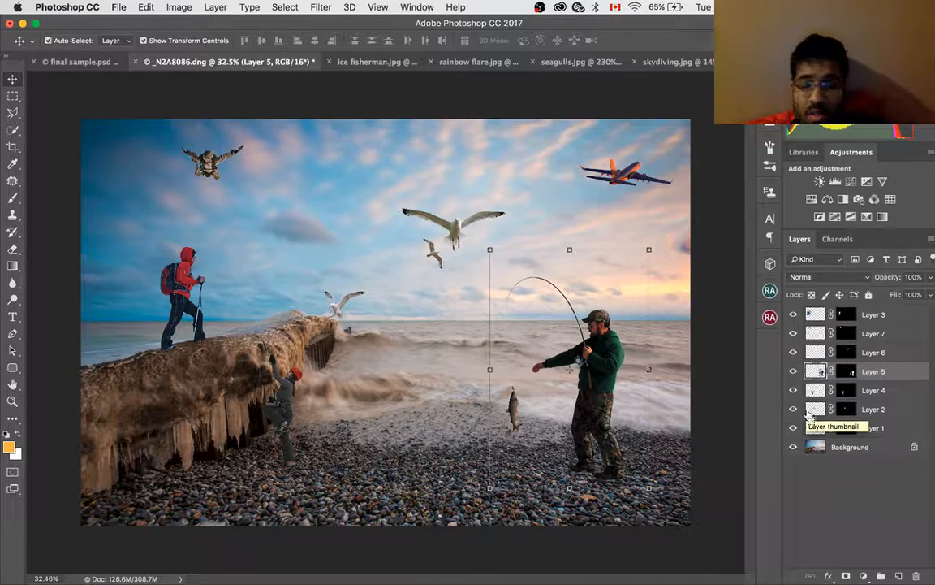
key("super+j")
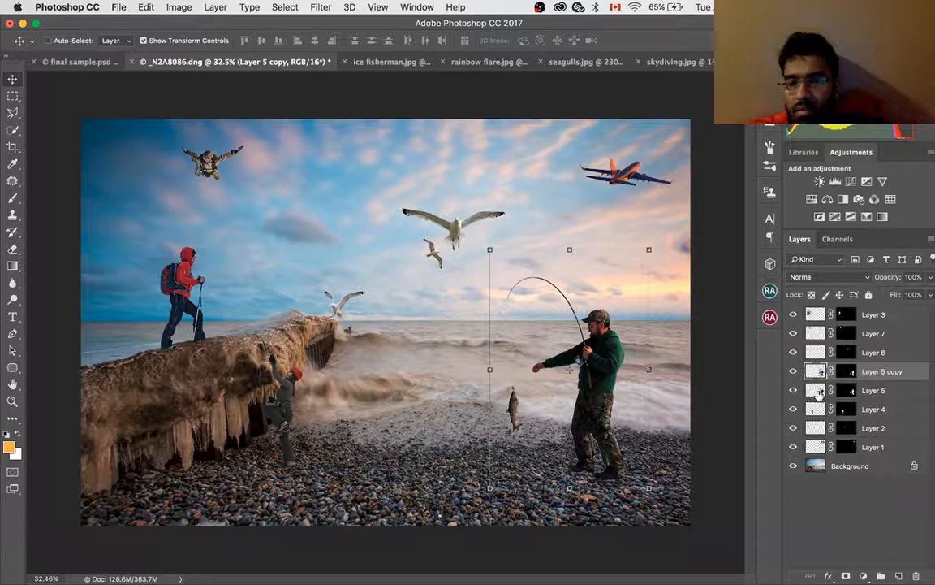
right_click(819, 393)
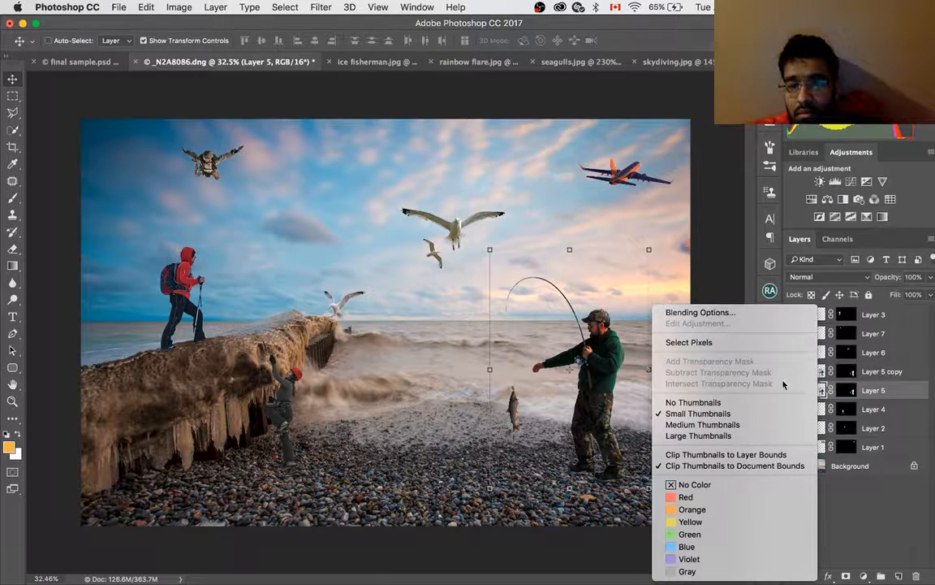
left_click(800, 237)
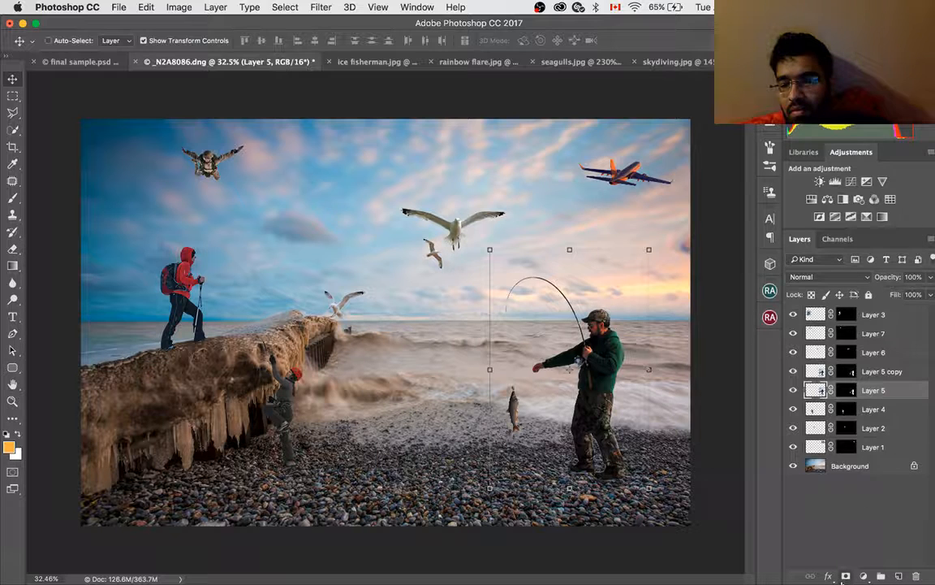
left_click(829, 576)
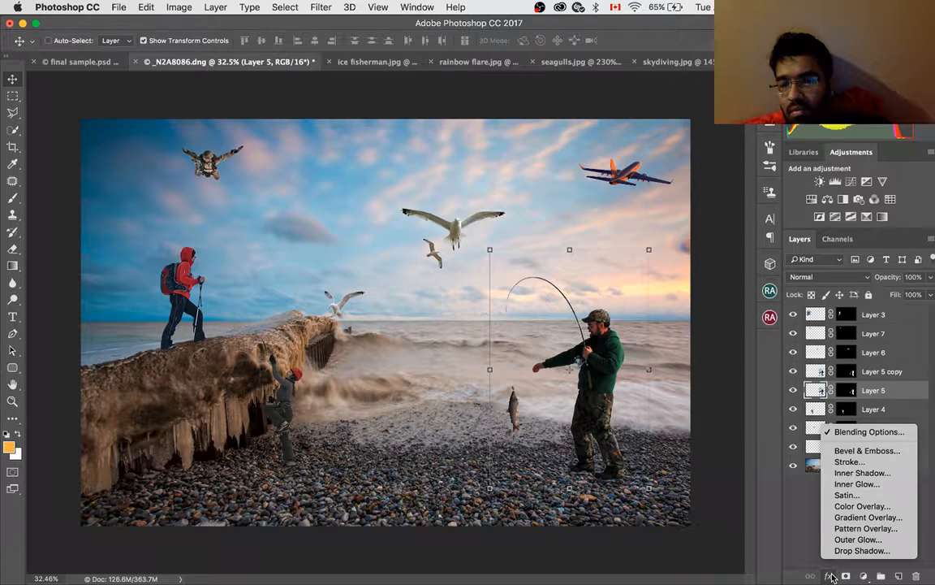
left_click(831, 578)
left_click(865, 576)
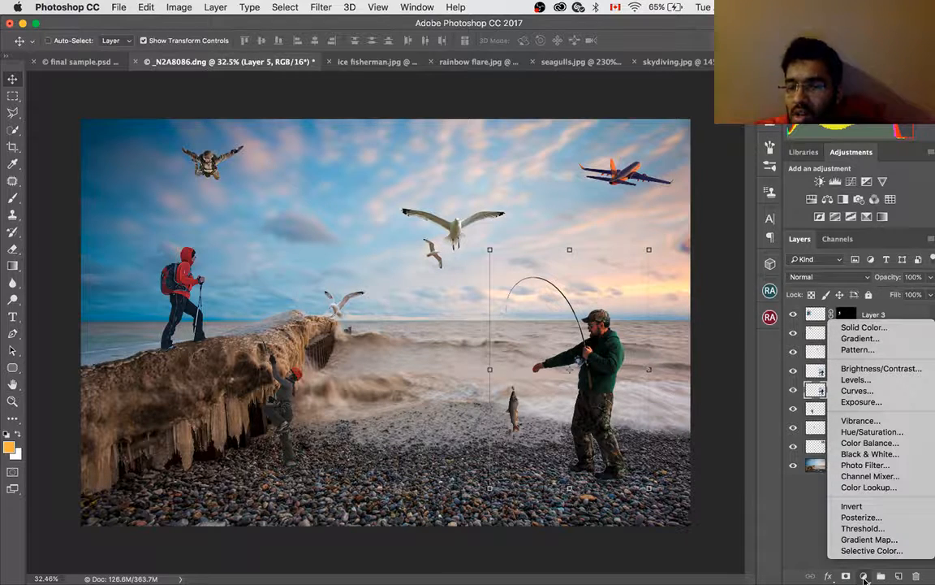
left_click(865, 578)
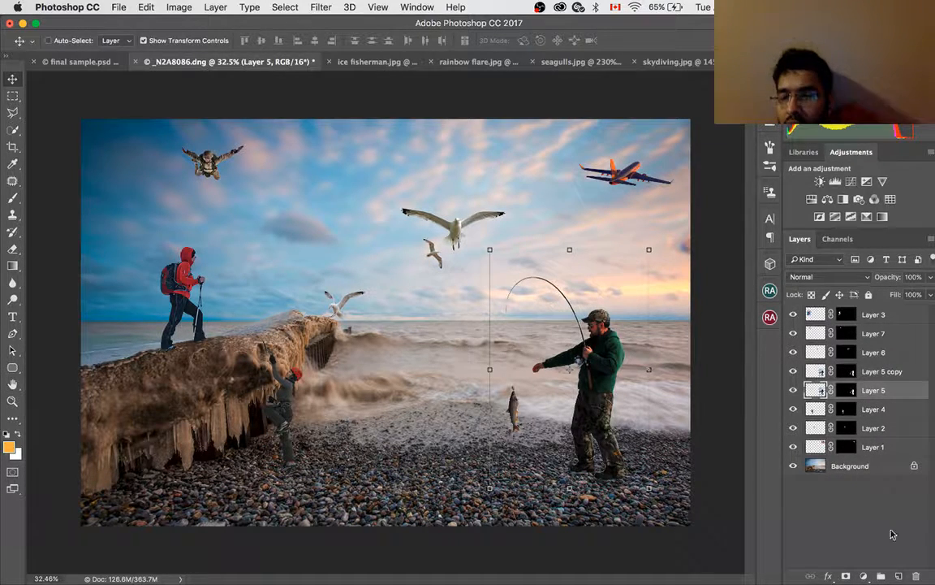
left_click(900, 577)
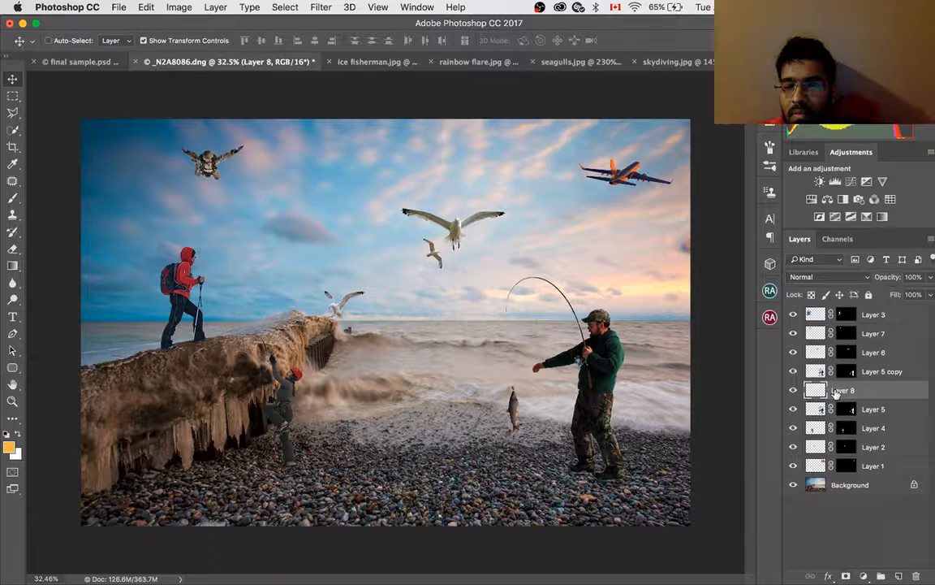
key("Delete")
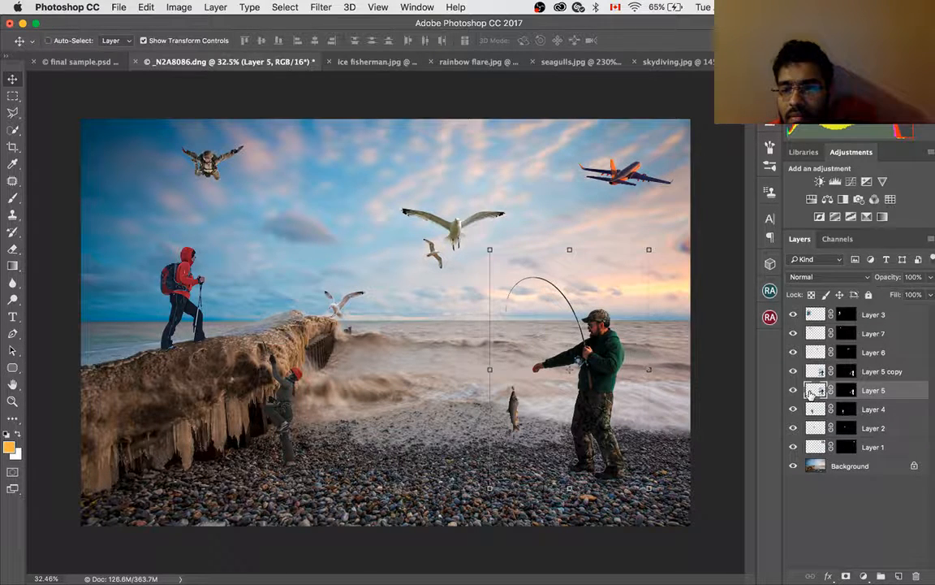
left_click(847, 372)
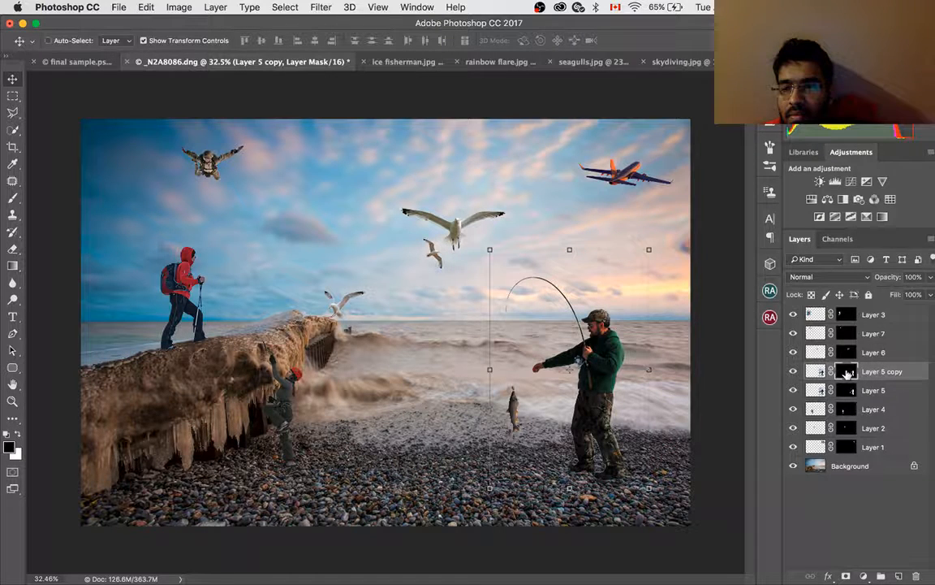
left_click(898, 576)
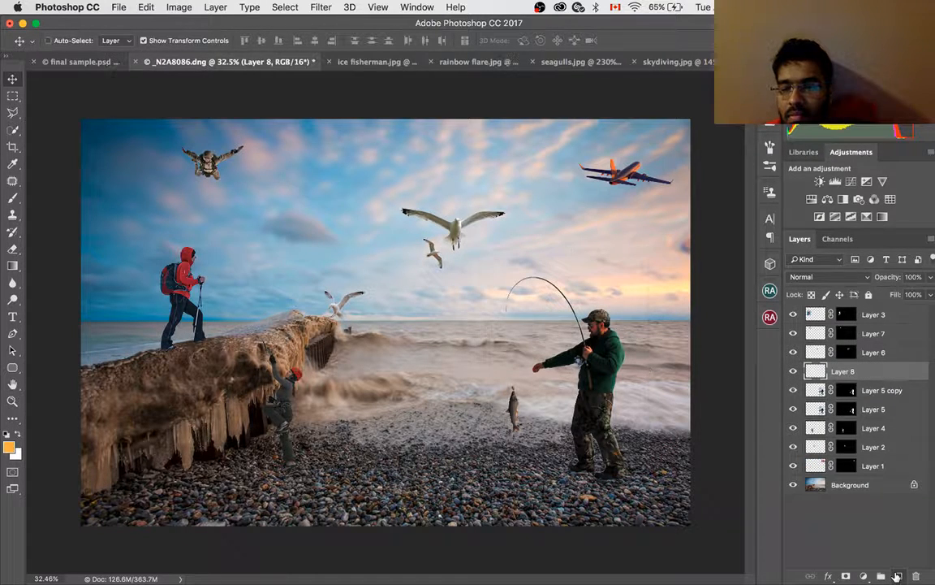
key("BackSpace")
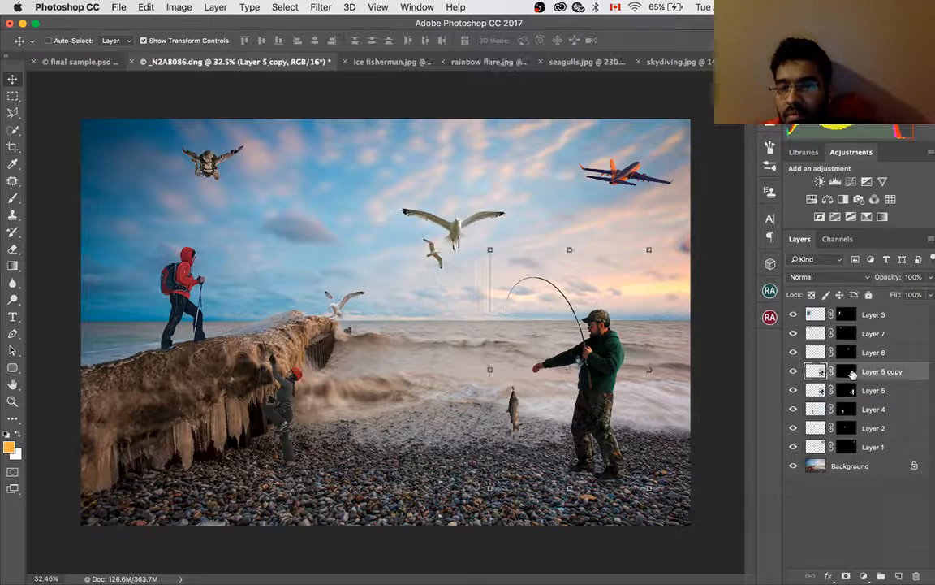
left_click(848, 390)
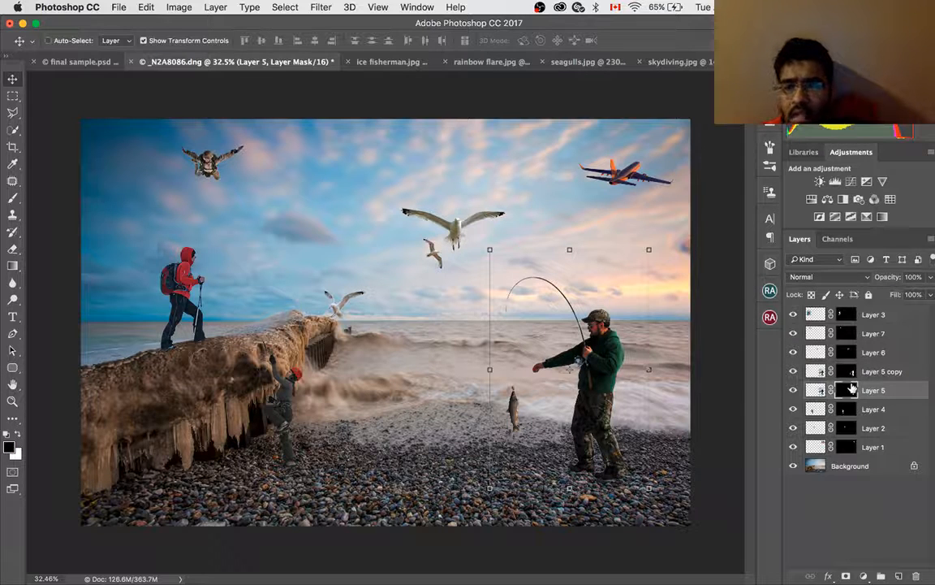
left_click(816, 390)
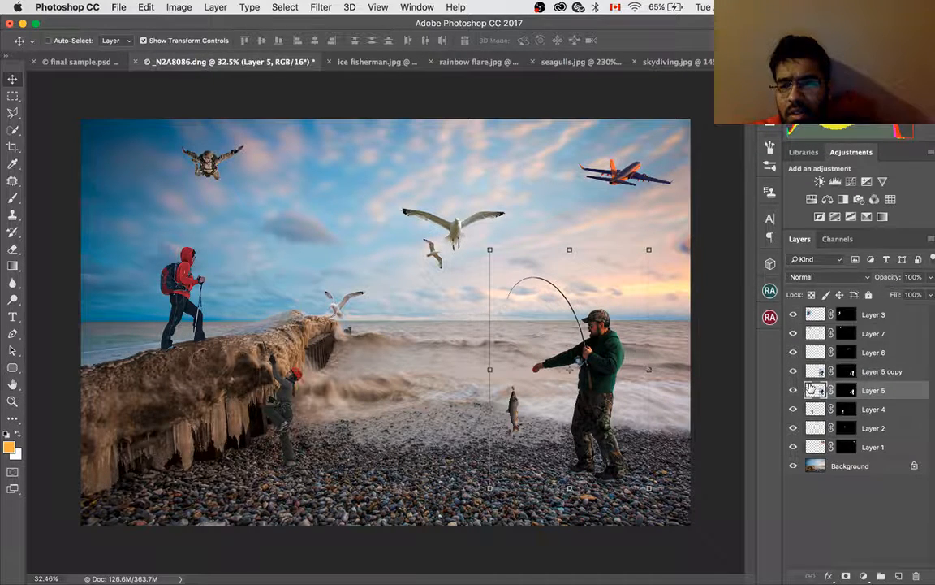
Examine how the ice climber shadow, fisherman shadow and fisherman layers are built in final sample.psd
left_click(79, 61)
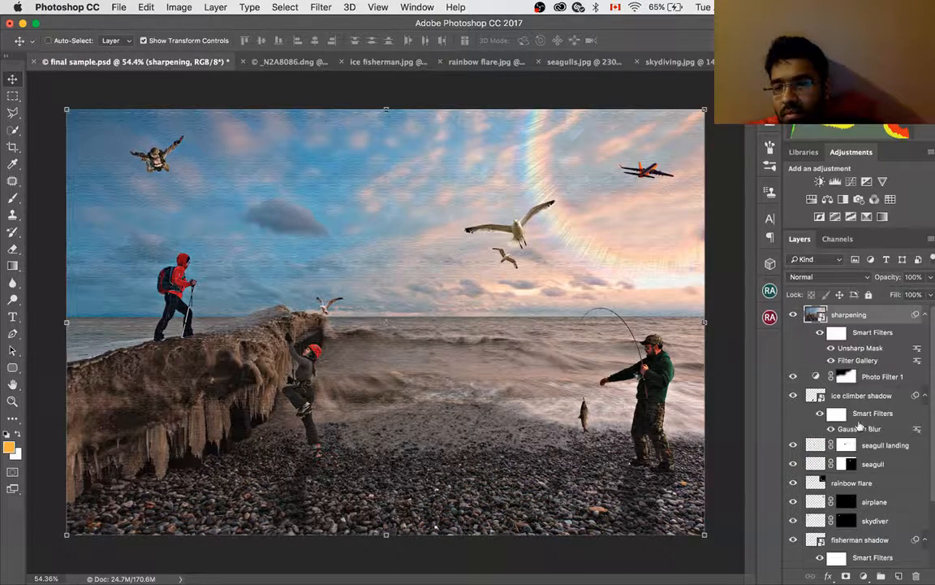
left_click(815, 397)
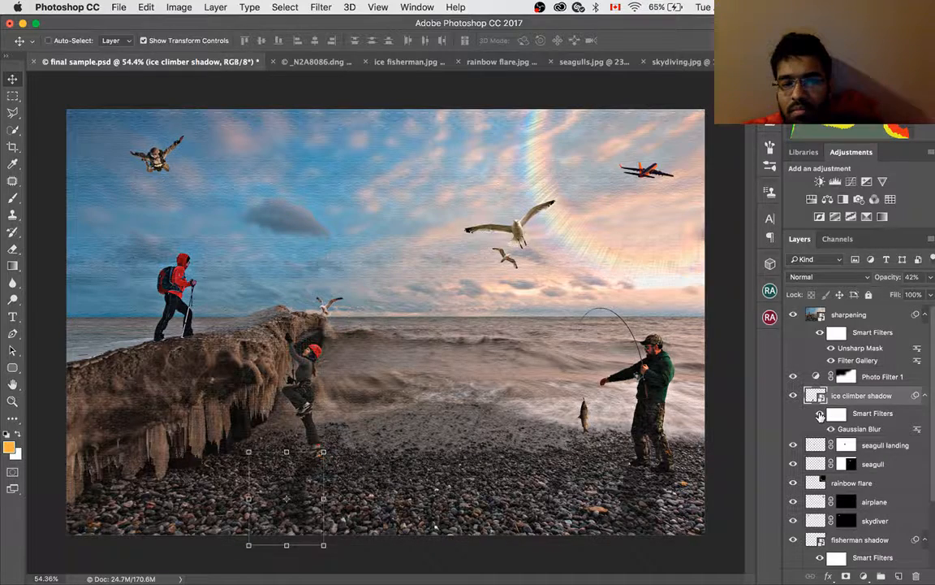
left_click(820, 415)
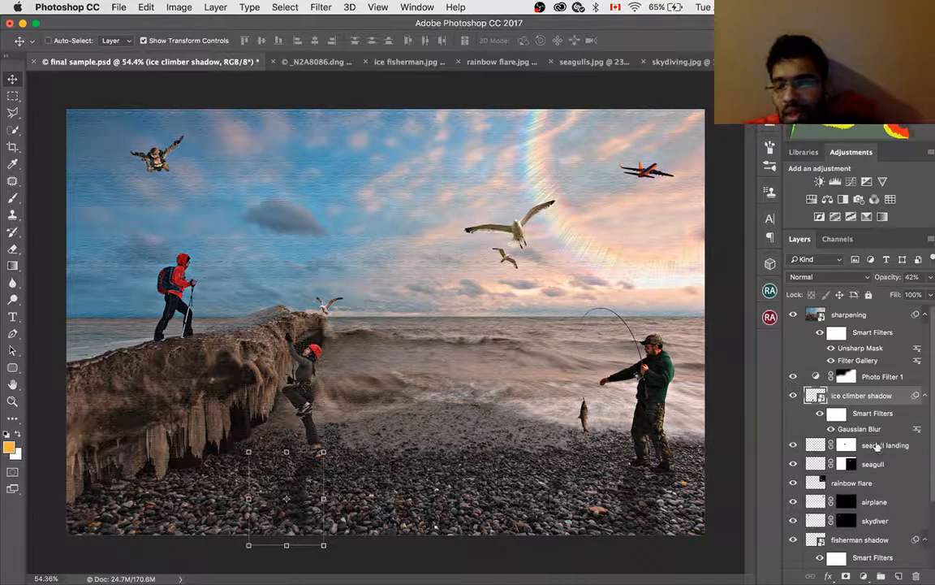
scroll(866, 377, "down", 5)
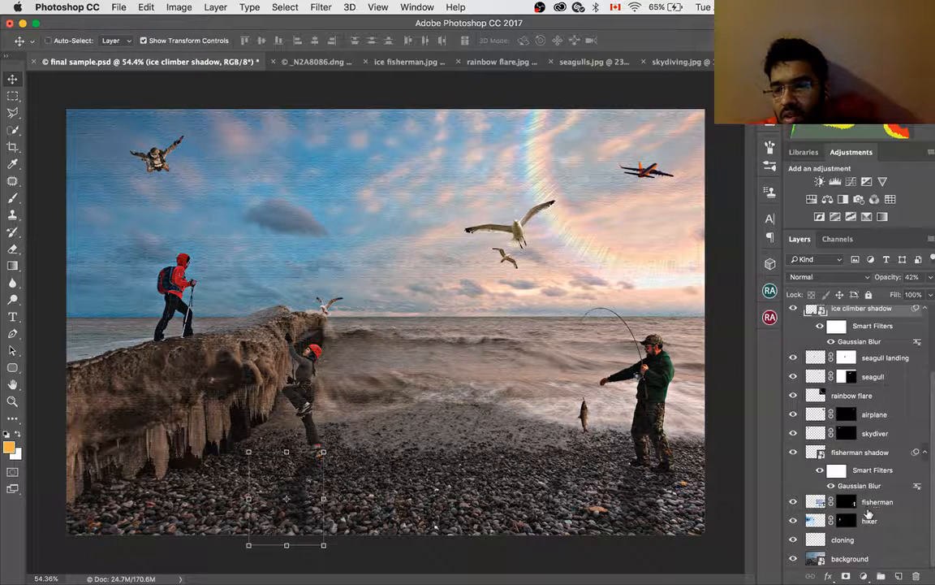
left_click(837, 505)
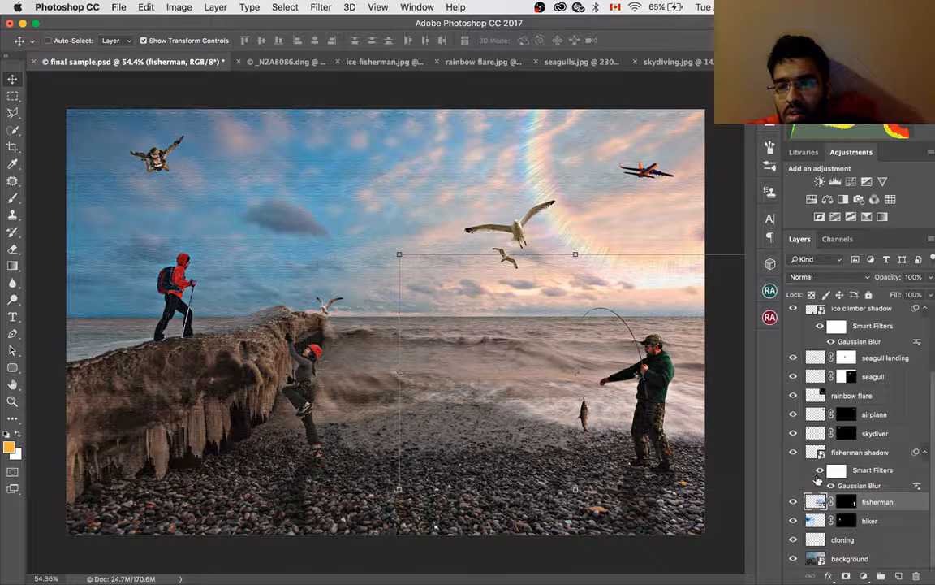
left_click(818, 478)
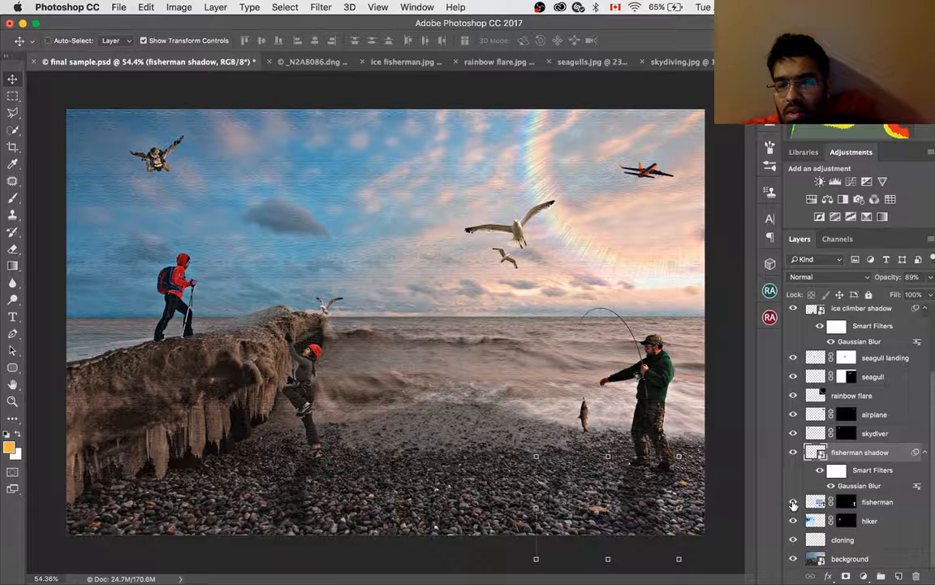
left_click(830, 503)
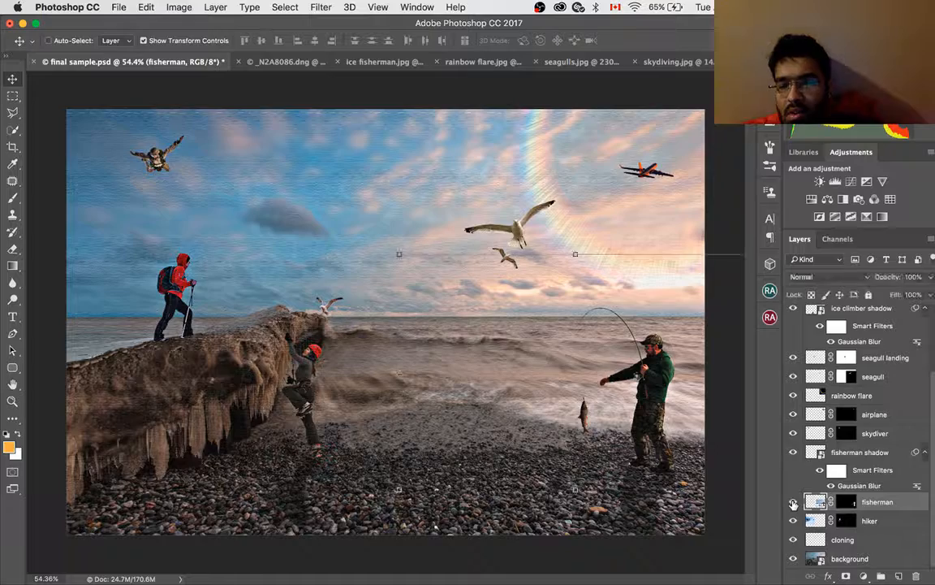
left_click(285, 60)
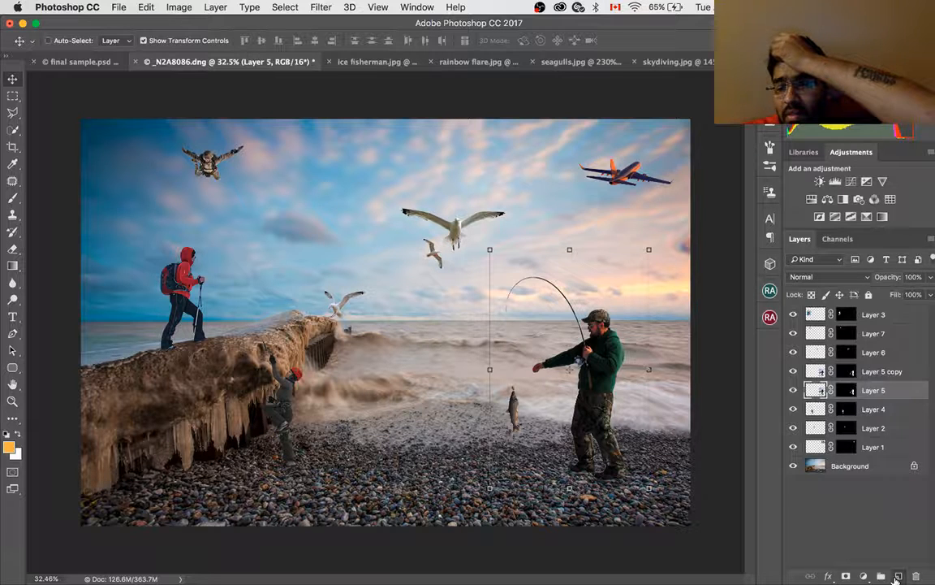
left_click(898, 577)
mouse_move(858, 392)
left_mouse_down()
mouse_move(858, 413)
mouse_move(857, 402)
left_mouse_up()
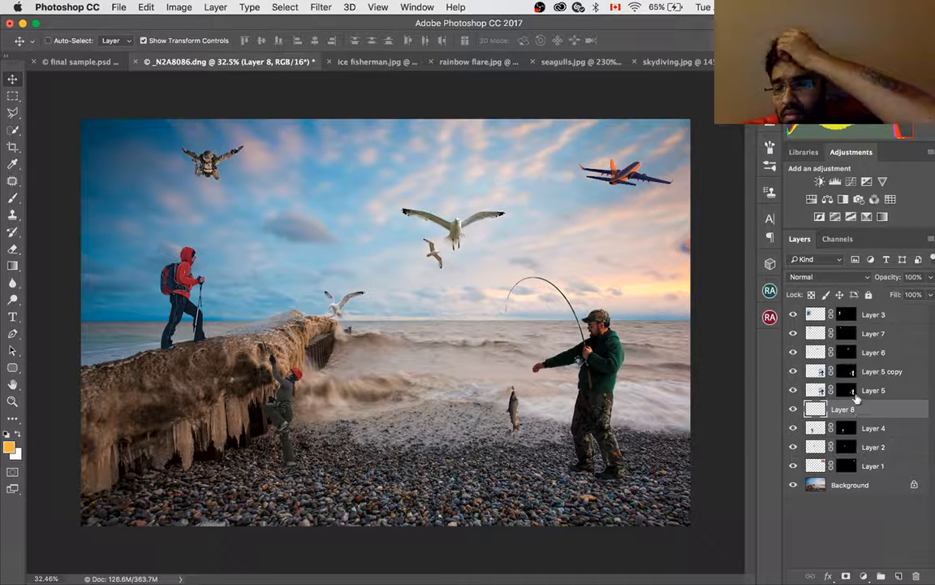
right_click(862, 391)
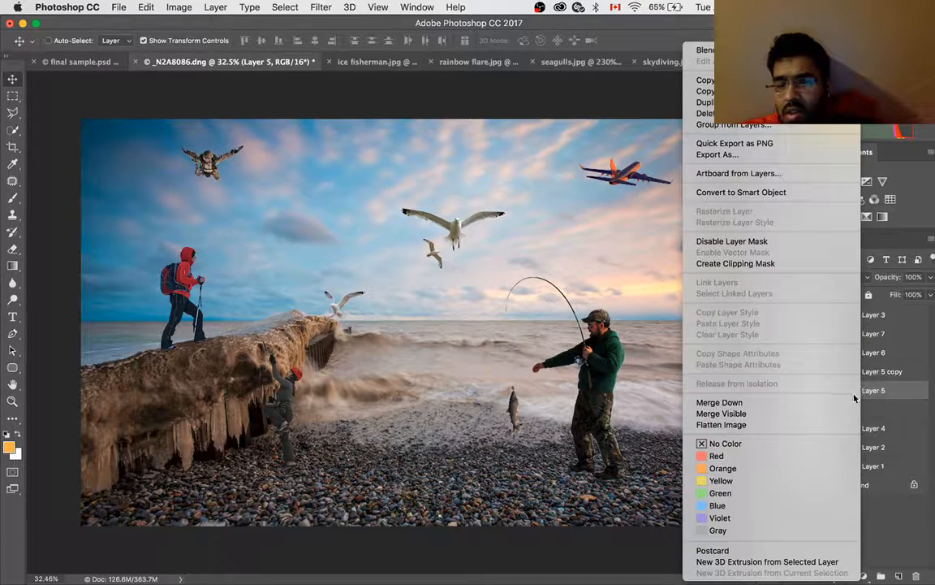
key("Escape")
left_click(836, 410)
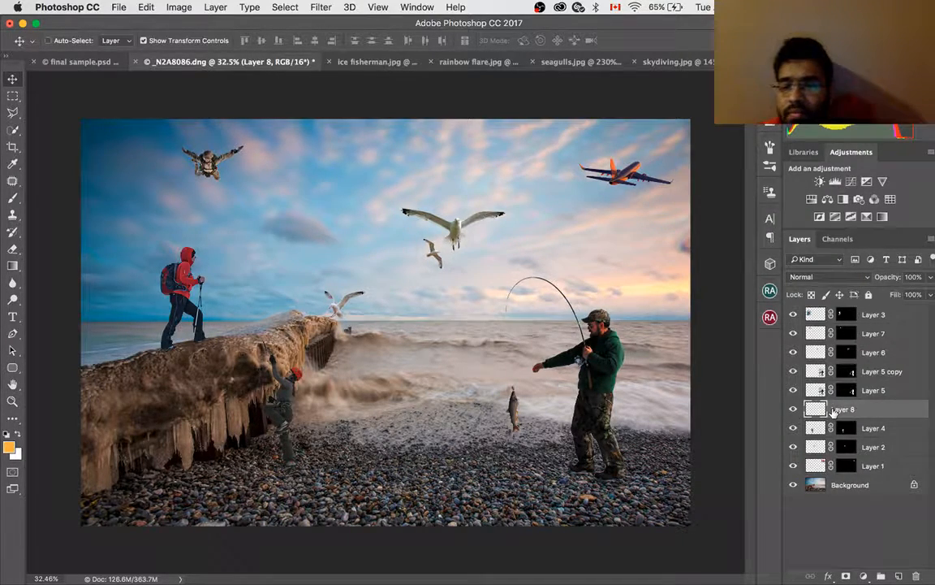
key("Delete")
left_click(815, 390)
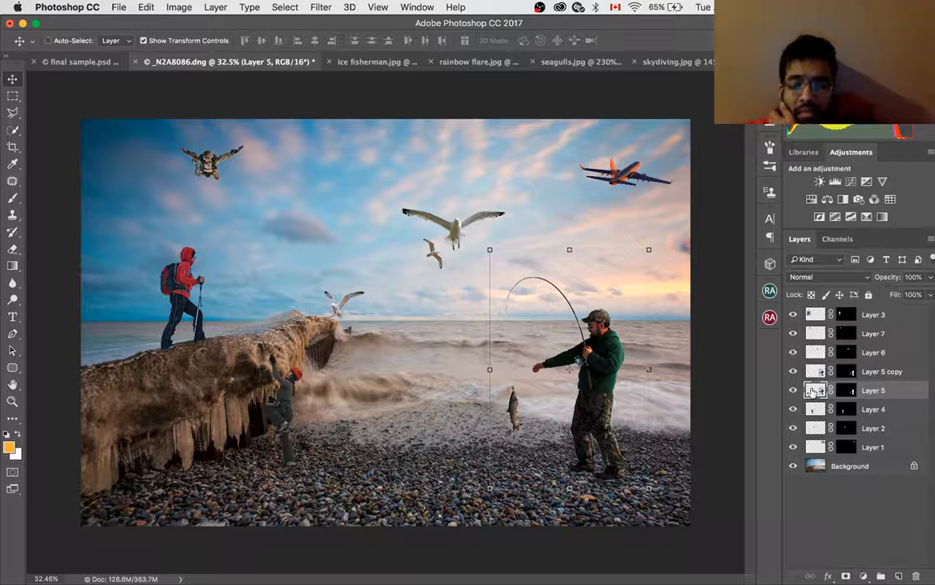
double_click(814, 391)
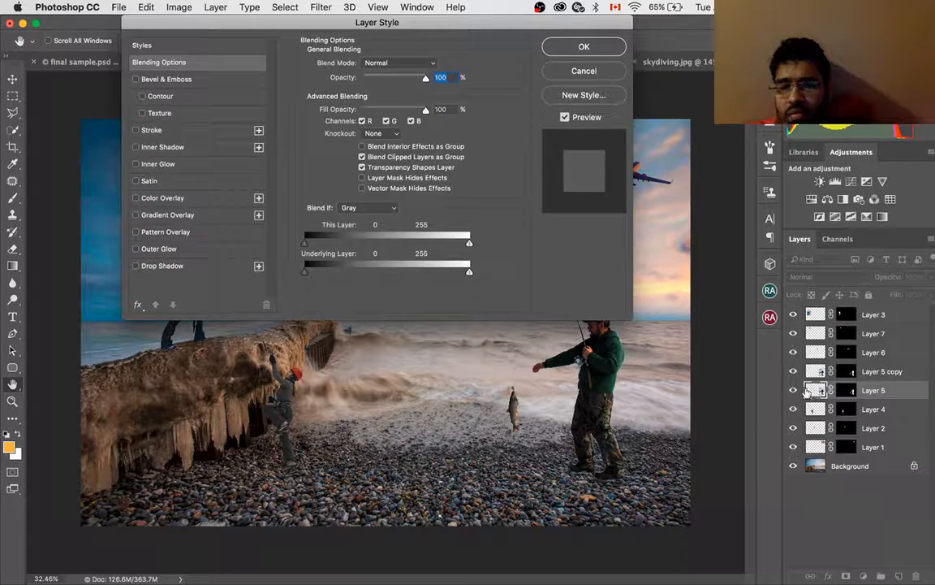
left_click(573, 73)
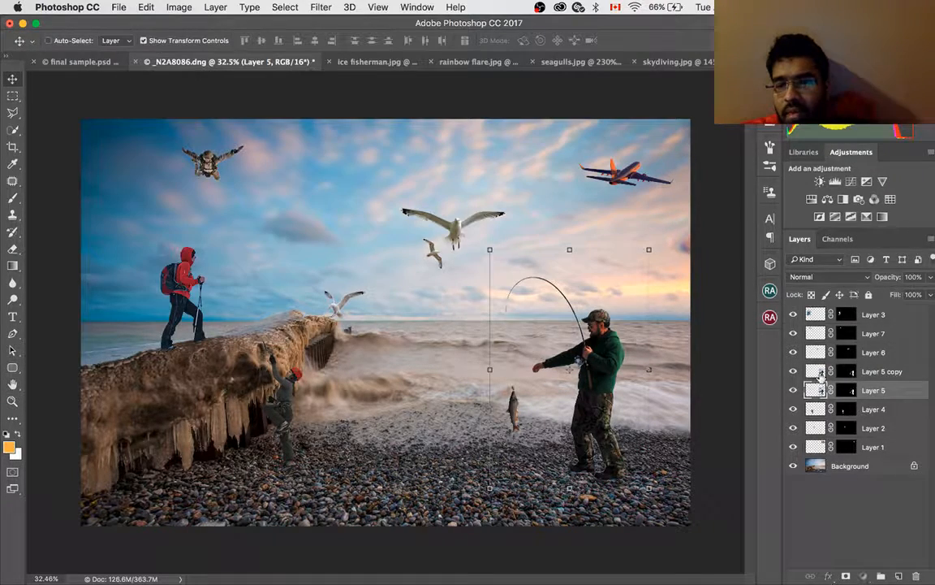
Replace the fisherman's duplicate layer with a fresh copy of Layer 5 and place it directly beneath Layer 5
left_click(820, 373)
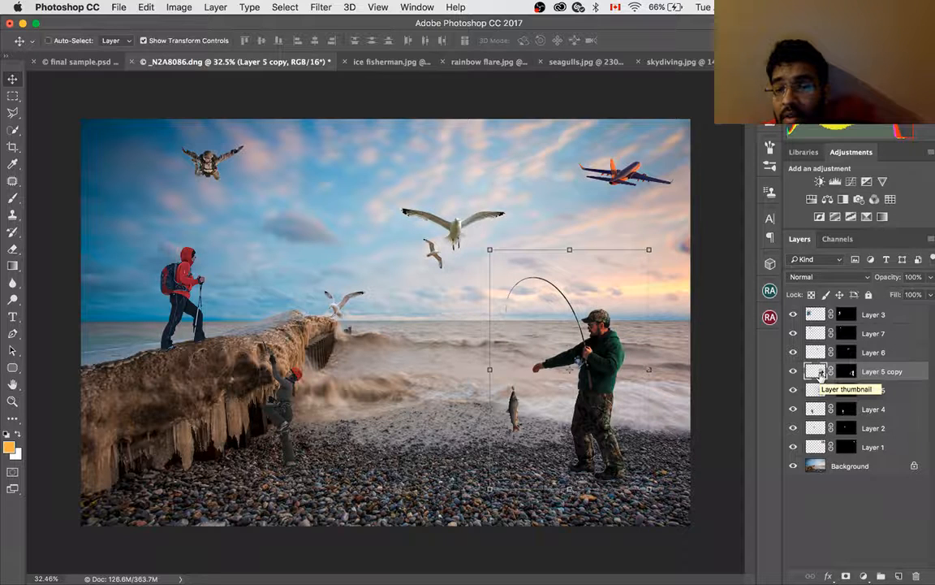
key("Delete")
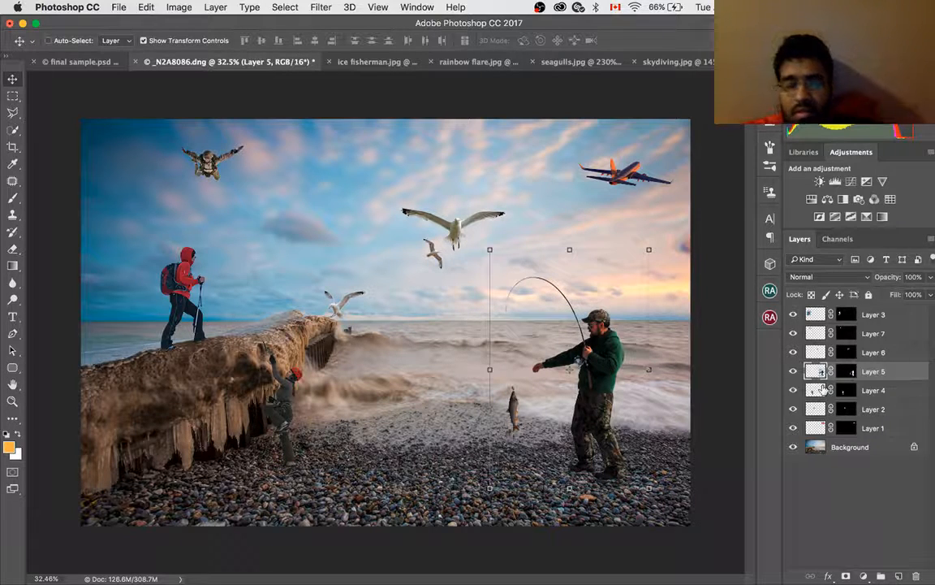
key("super+j")
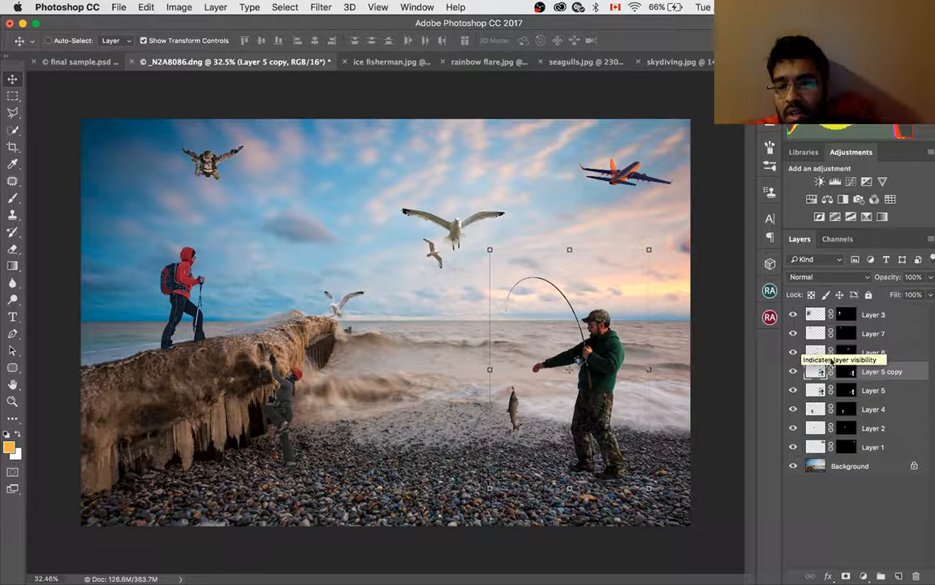
key("super+bracketleft")
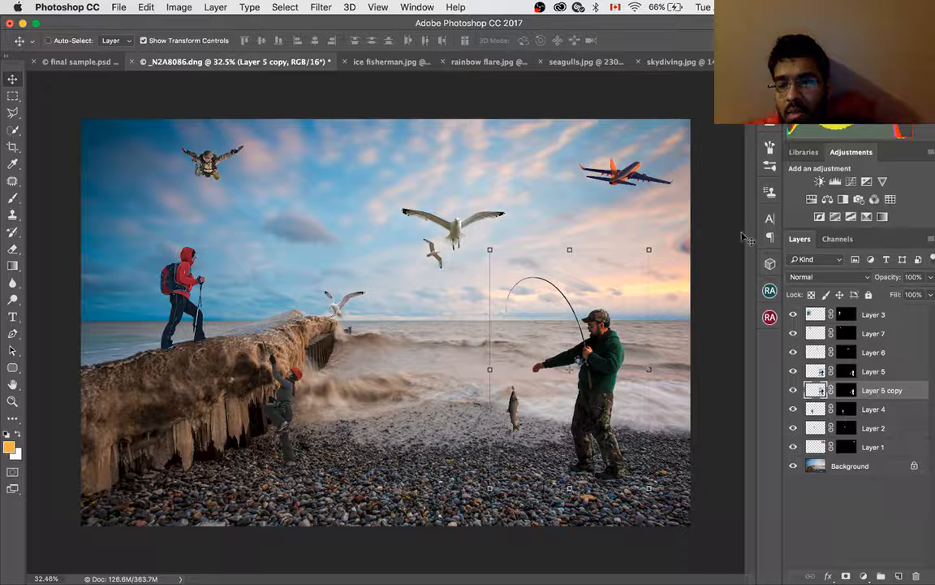
Set the blend mode of the fisherman's copy, Layer 5 copy, to Darken
left_click(804, 259)
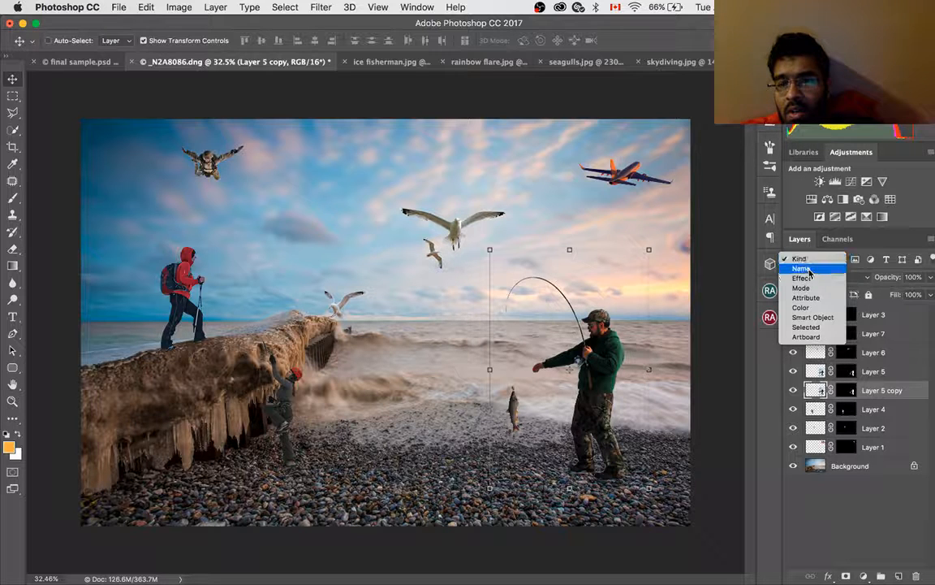
left_click(830, 277)
left_click(831, 279)
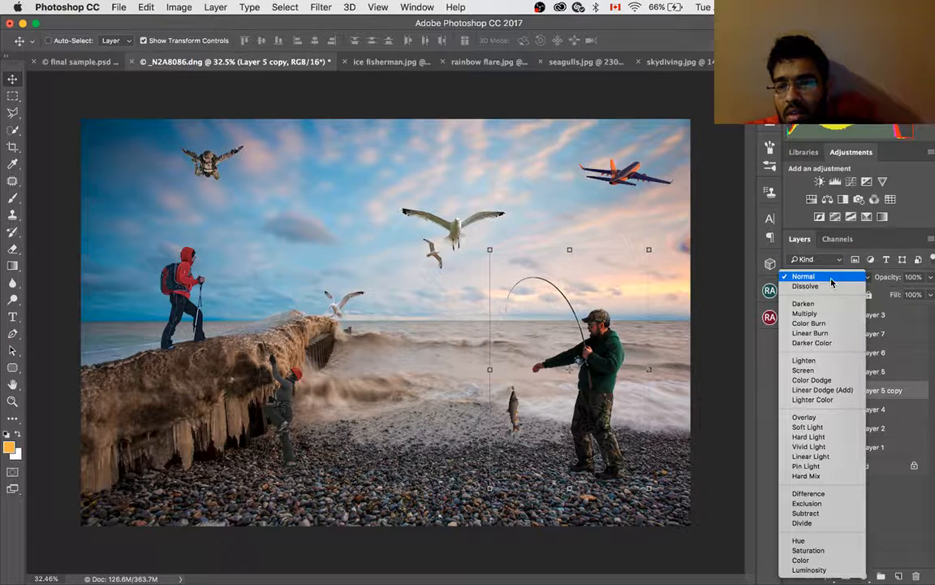
left_click(828, 304)
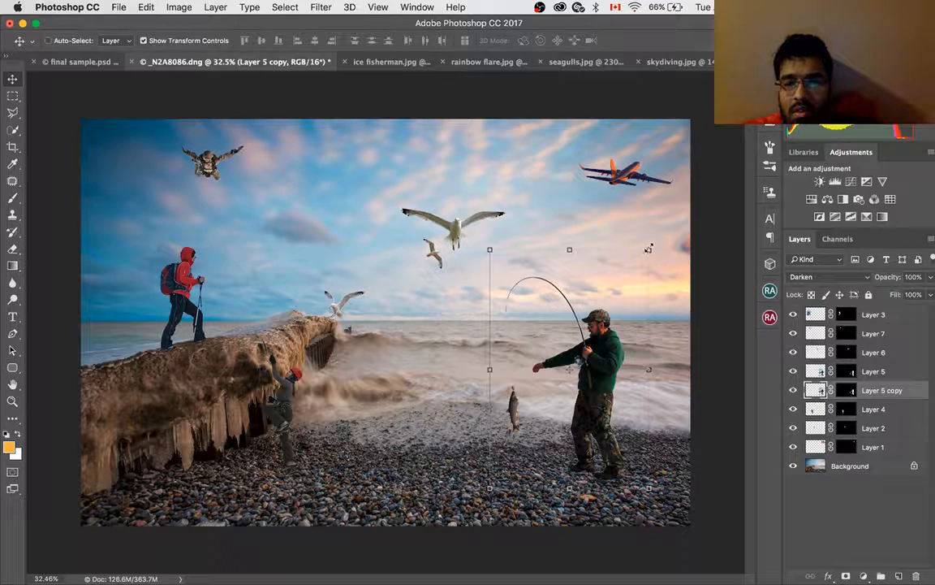
Flip the fisherman's copy vertically at about -74% height, place it under his feet and rotate it to about -173.6 degrees
left_click_drag(570, 248, 570, 538)
left_click_drag(570, 583, 570, 583)
left_click_drag(596, 501, 592, 480)
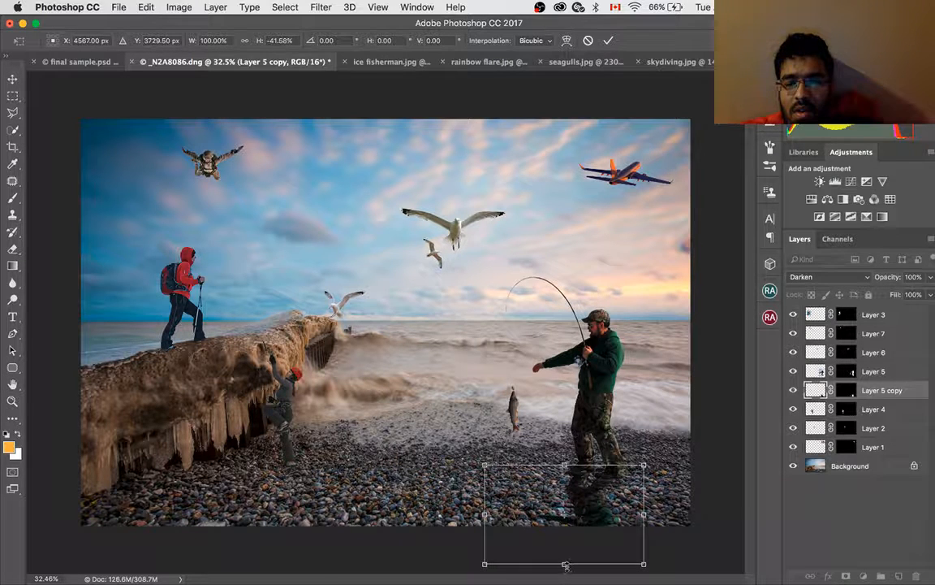
left_click_drag(566, 563, 566, 584)
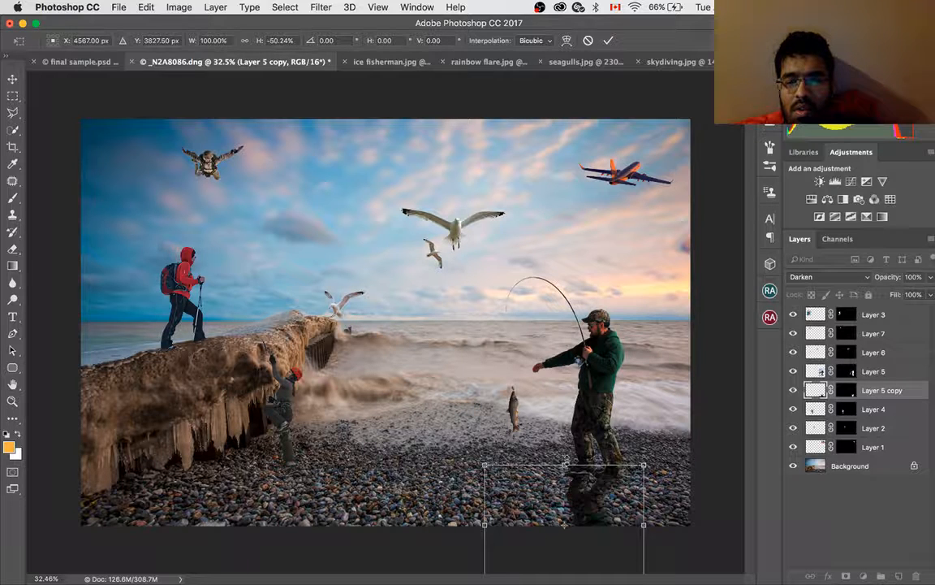
left_click_drag(565, 466, 566, 408)
left_click_drag(591, 508, 597, 540)
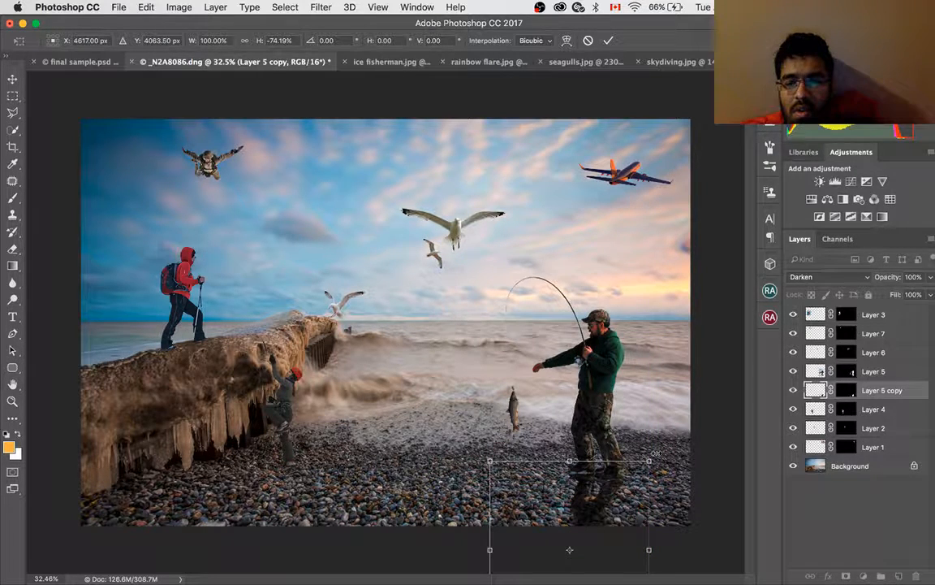
left_click_drag(659, 453, 661, 469)
mouse_move(613, 507)
left_mouse_down()
mouse_move(600, 559)
mouse_move(598, 506)
left_mouse_up()
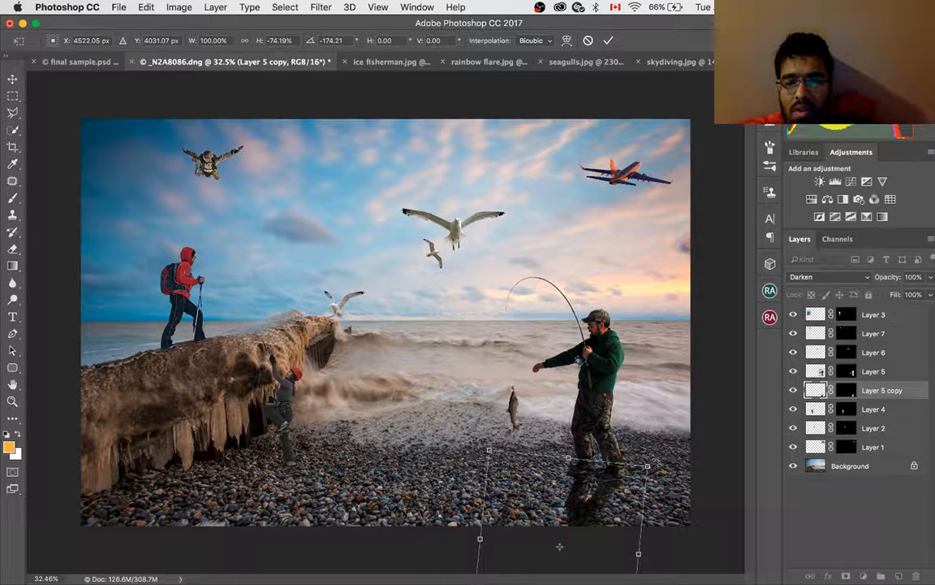
left_click_drag(656, 461, 658, 475)
Keep the flipped fisherman copy in Darken mode and lower its opacity to 53%
left_click(828, 276)
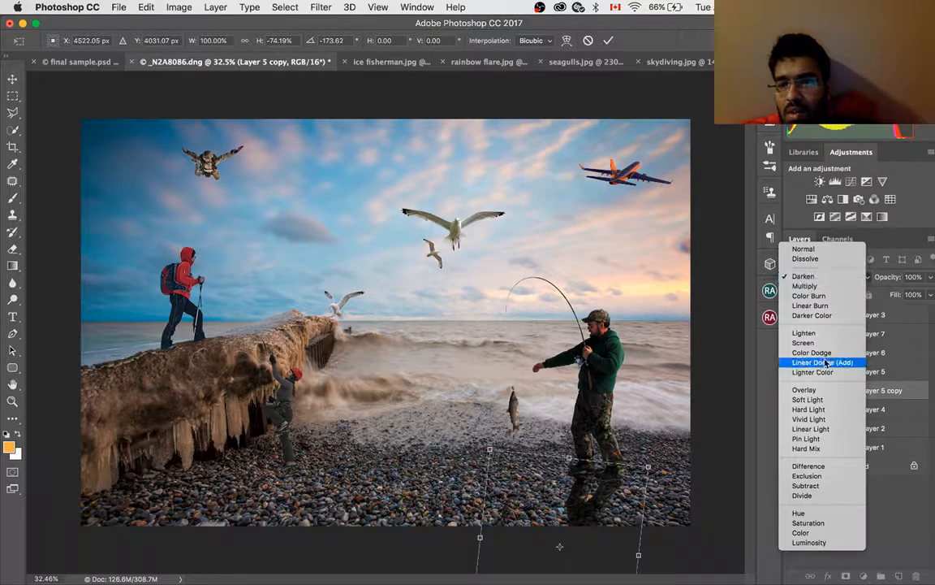
left_click(823, 276)
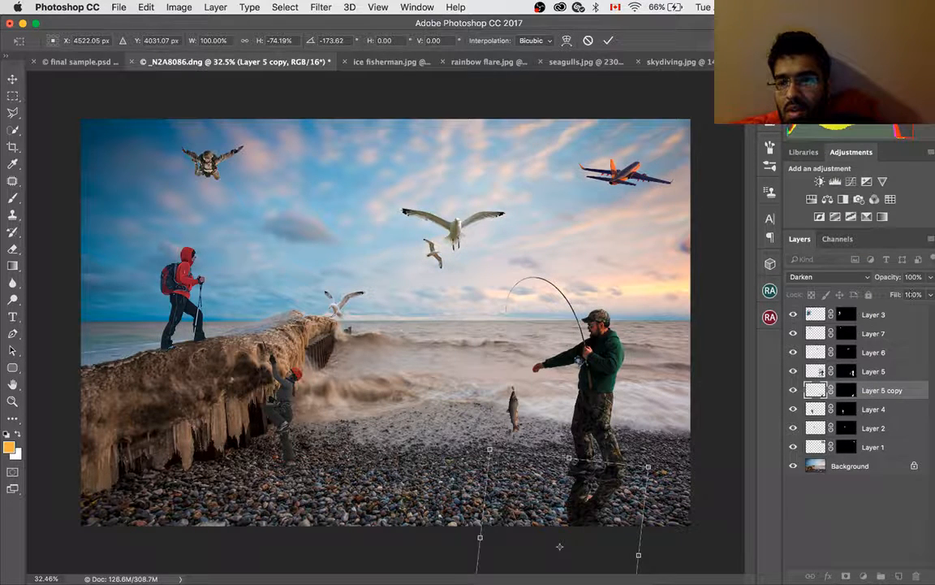
left_click(931, 277)
left_click_drag(930, 294, 901, 319)
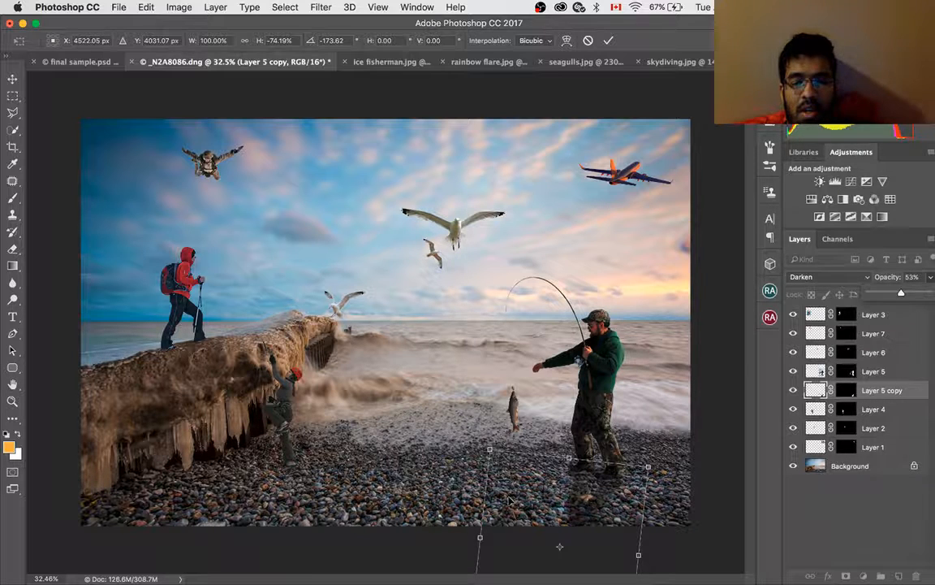
Shift the fisherman's shadow slightly toward the hanging fish, rotate it to about -162.4 degrees and apply the transform
left_click_drag(526, 510, 503, 509)
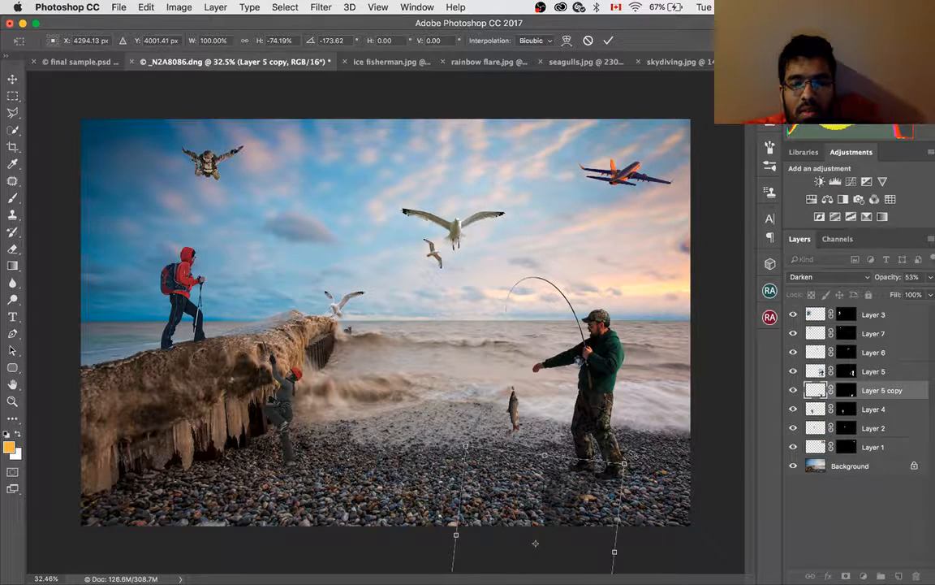
left_click_drag(639, 451, 649, 475)
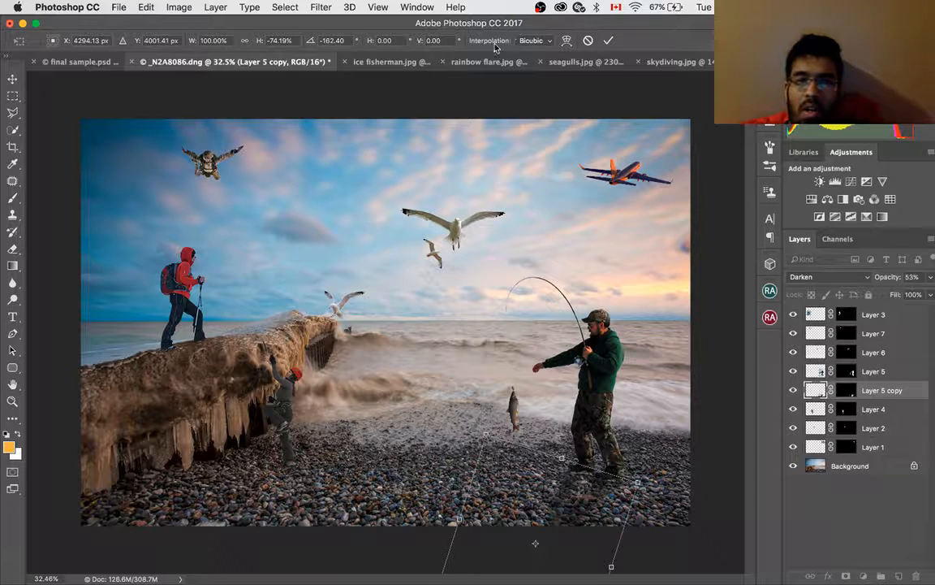
left_click(608, 39)
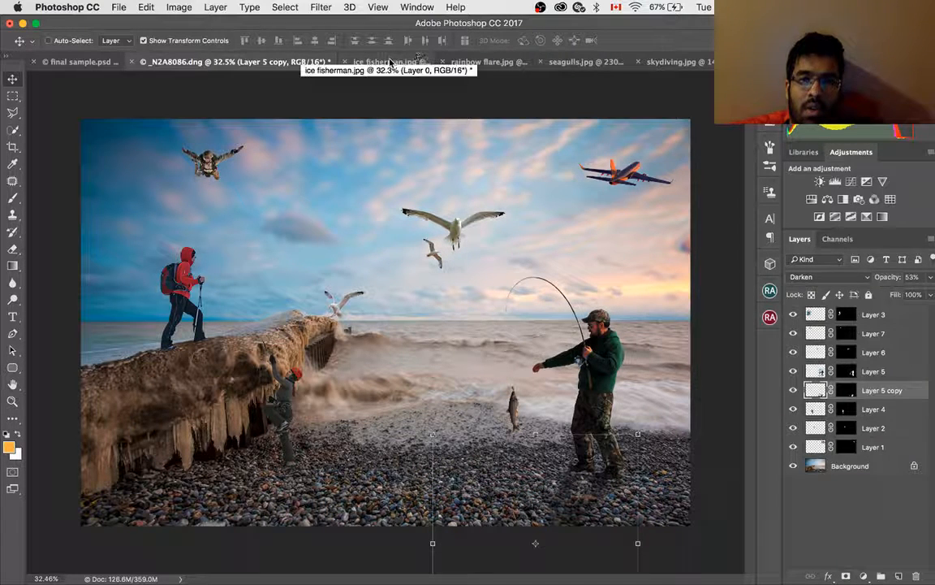
Bring the rainbow flare from rainbow flare.jpg into the sky around the airplane, scaled to about 308%, with blend mode Screen
left_click(469, 61)
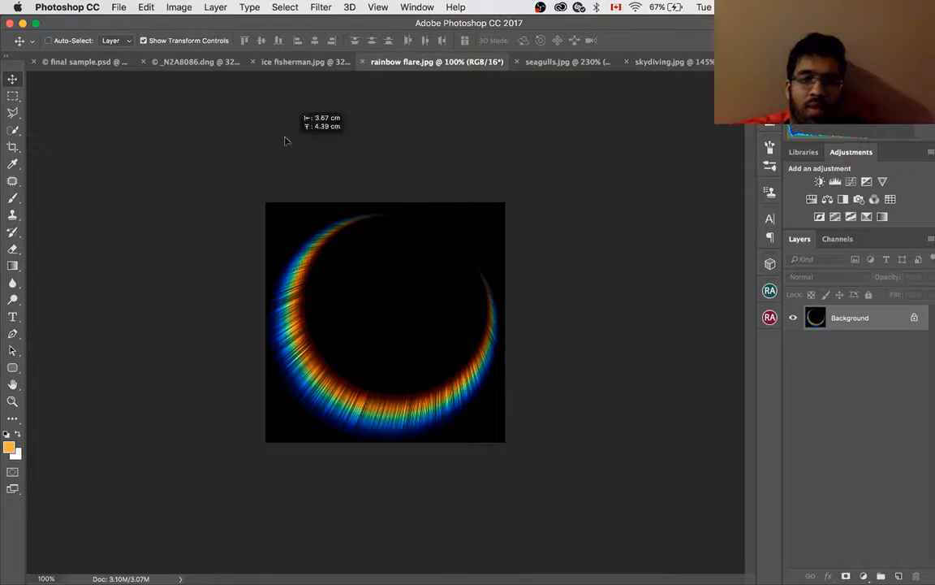
left_click_drag(217, 63, 536, 190)
left_click_drag(570, 221, 728, 394)
left_click_drag(644, 315, 637, 173)
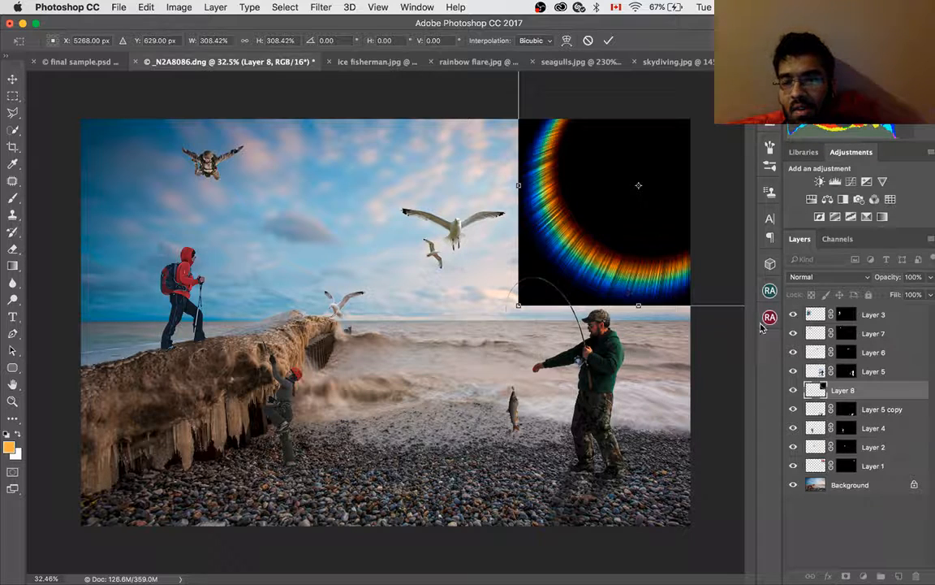
left_click(836, 278)
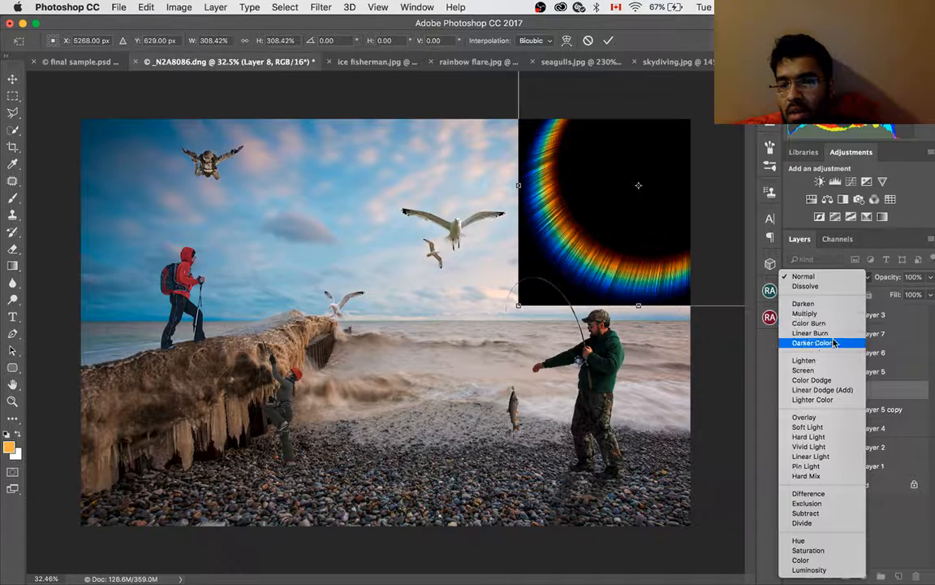
left_click(832, 370)
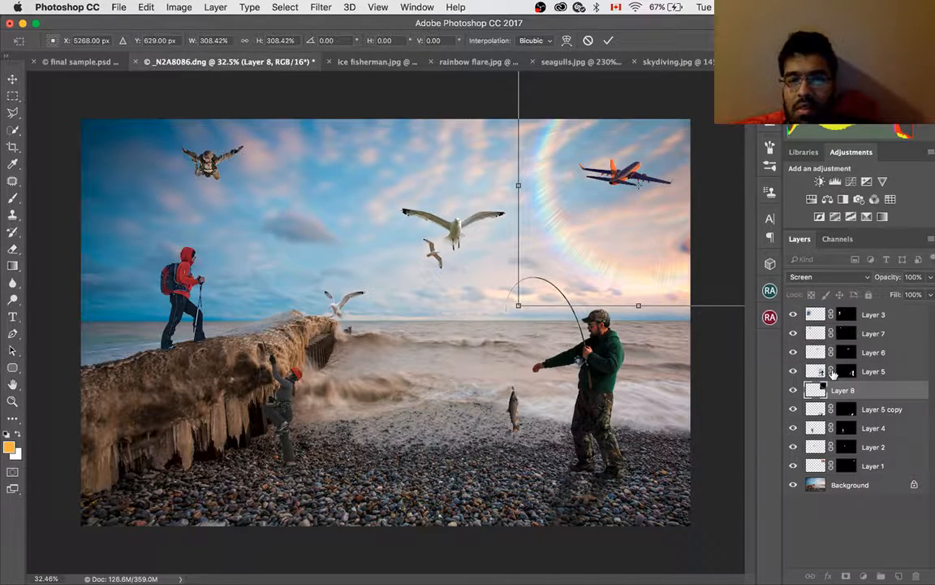
Try enlarging the rainbow flare to about 353% and repositioning it in the sky around the airplane
left_click_drag(517, 306, 484, 340)
left_click_drag(569, 228, 570, 194)
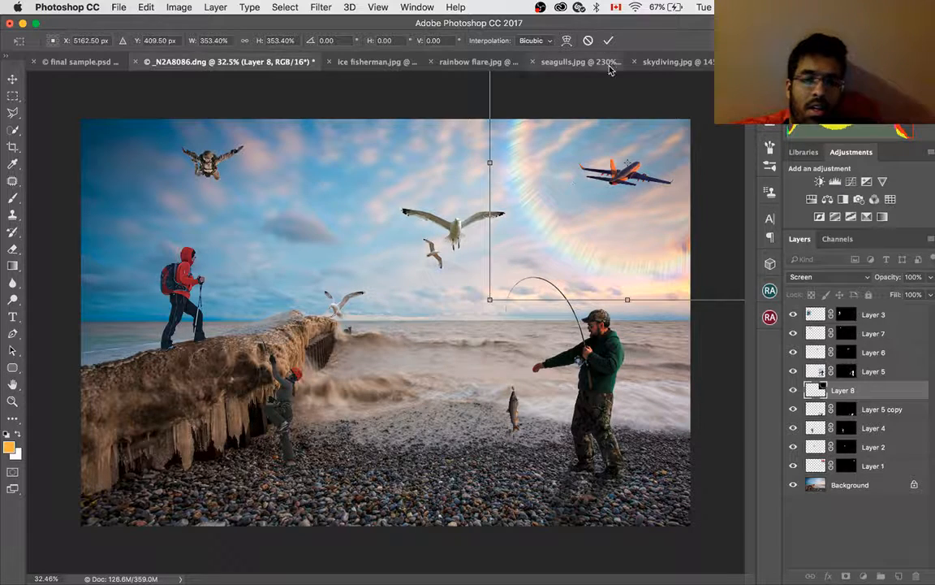
Check the flare's placement in final sample.psd and move the unscaled rainbow flare into the photo's upper-right corner over the airplane
left_click(80, 64)
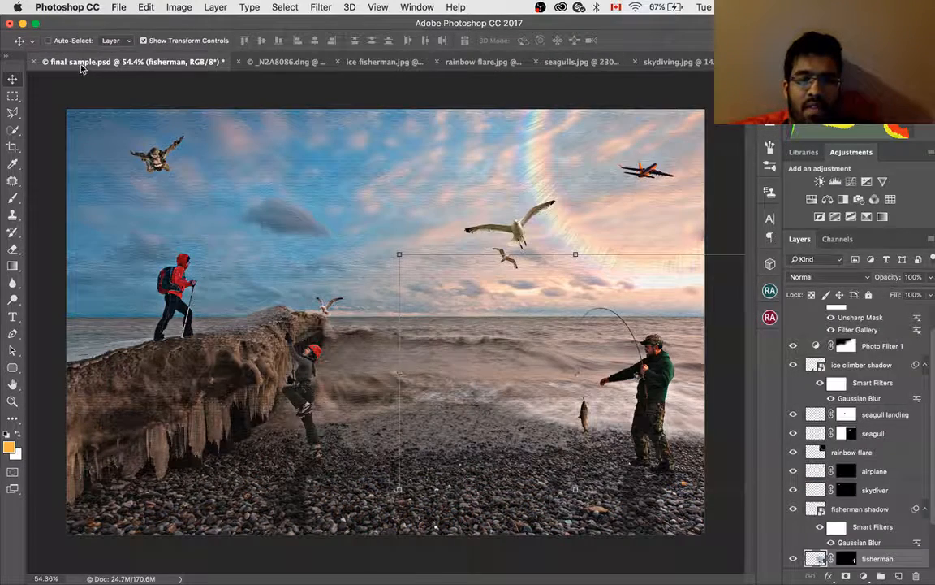
left_click(258, 64)
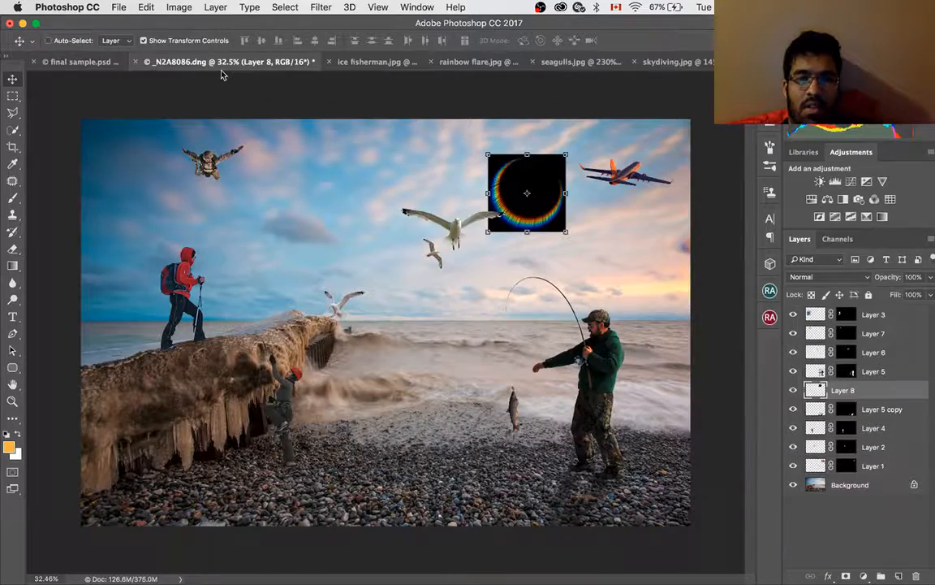
left_click(106, 64)
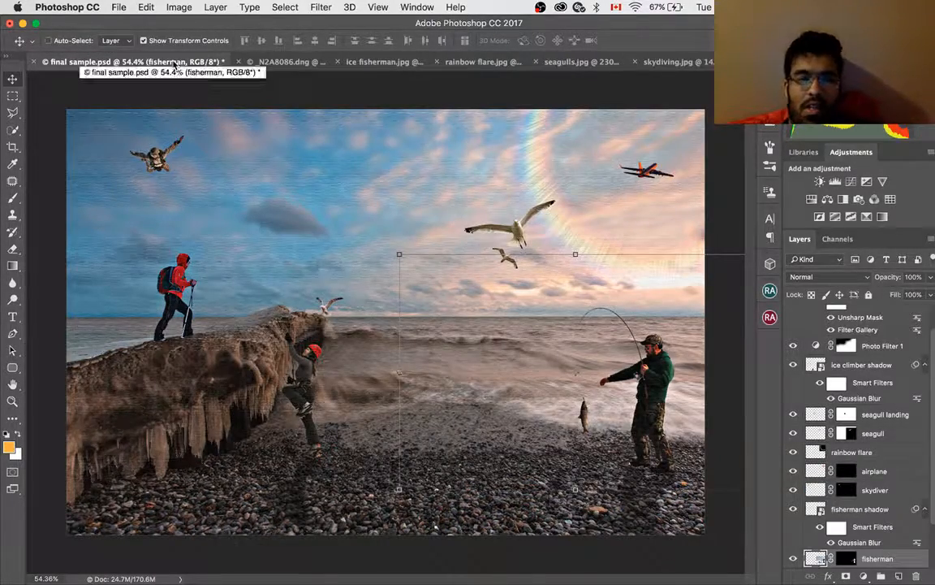
left_click(263, 65)
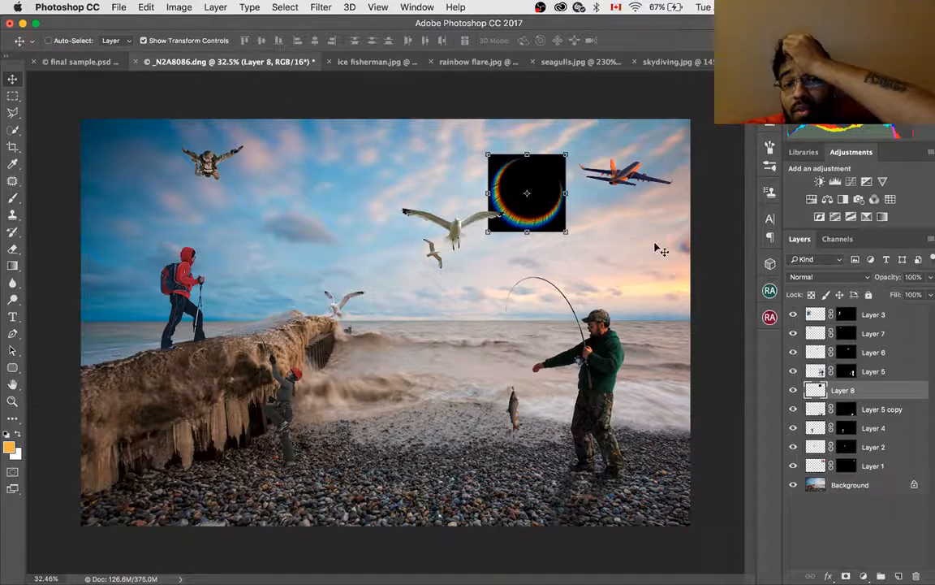
left_click_drag(534, 188, 664, 150)
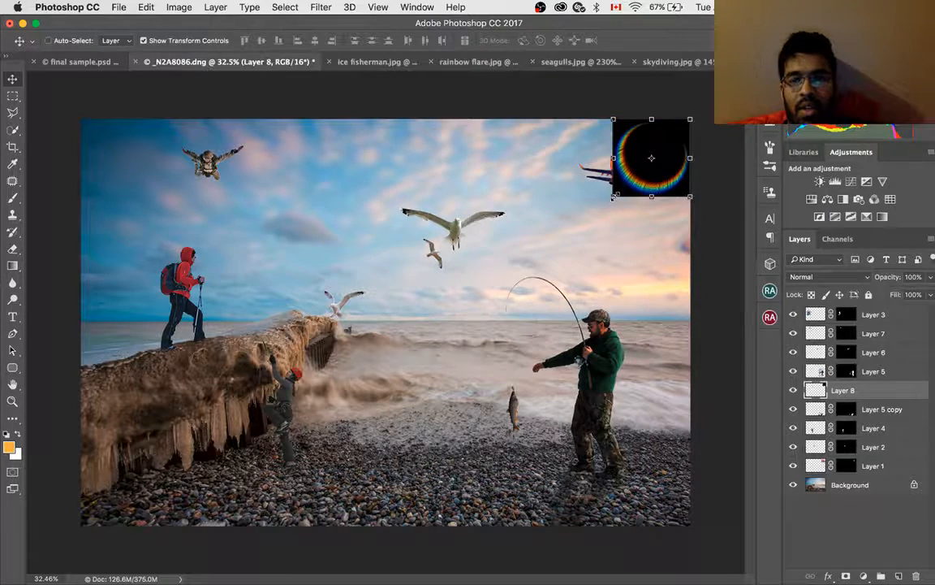
left_click_drag(613, 196, 503, 323)
left_click_drag(568, 260, 614, 218)
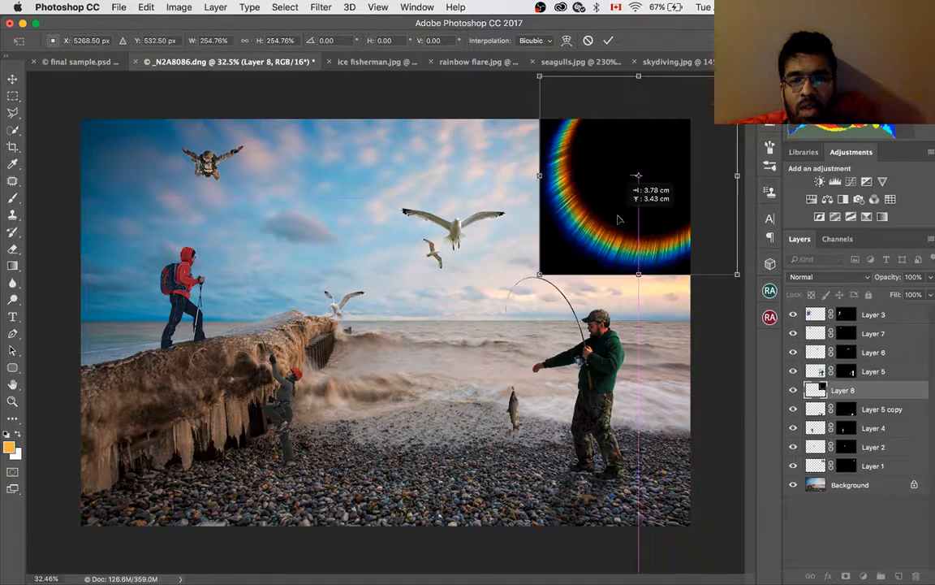
left_click_drag(542, 272, 525, 289)
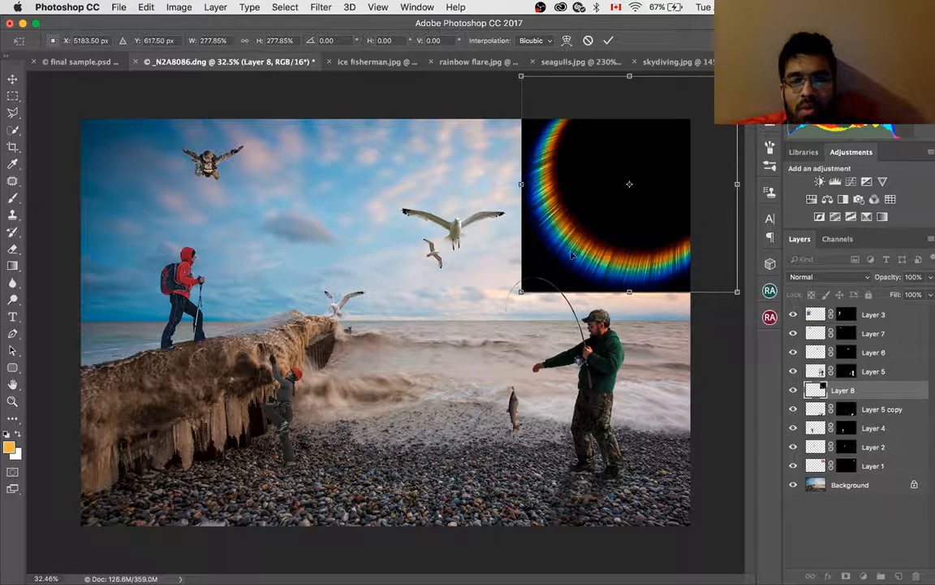
left_click_drag(595, 244, 610, 243)
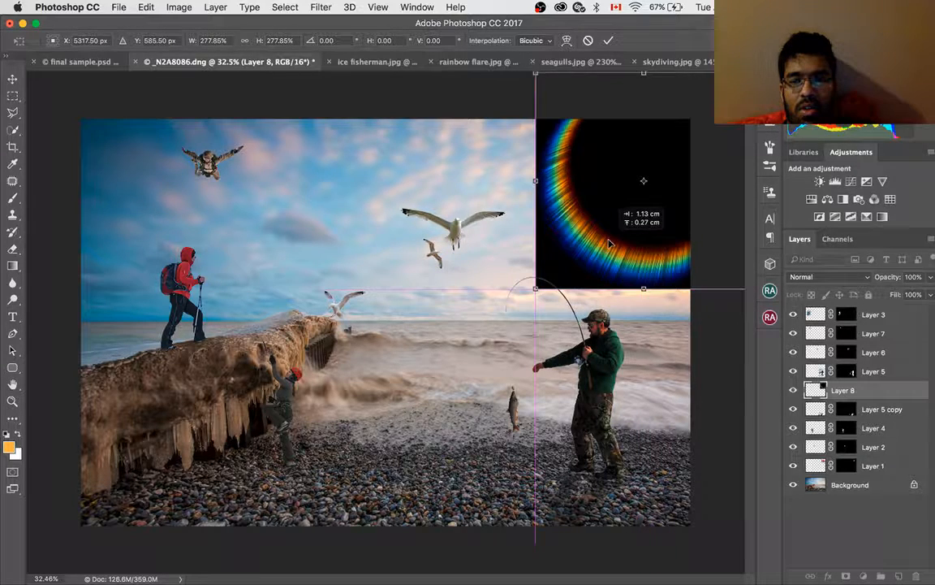
left_click(609, 40)
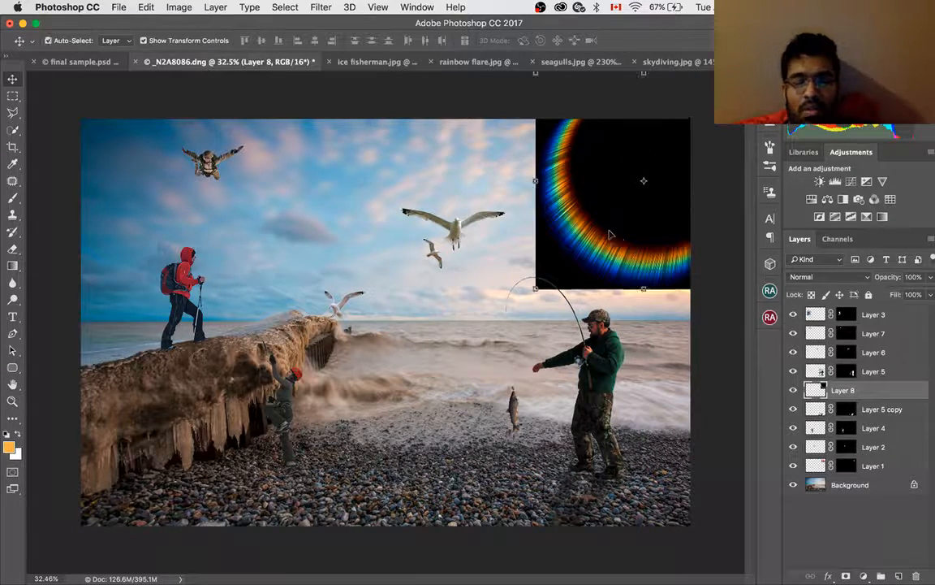
key("super+z")
Scale the rainbow flare to about 314%, shift it so its arc curves around the airplane, and set its blend mode to Screen
key("super+t")
left_click_drag(614, 195, 521, 287)
left_click_drag(570, 238, 576, 232)
left_click_drag(527, 282, 453, 357)
key("Return")
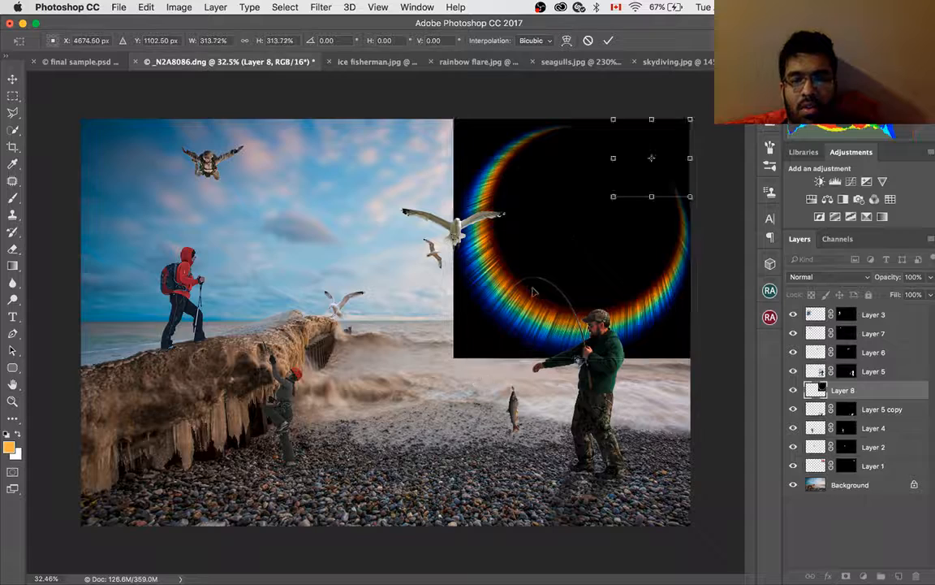
left_click_drag(585, 255, 601, 228)
left_click(798, 278)
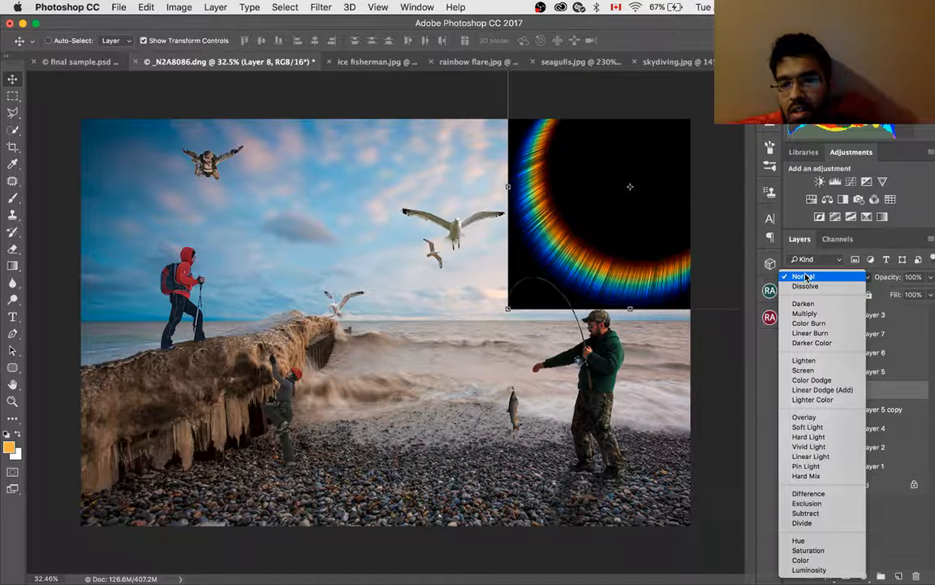
left_click(809, 371)
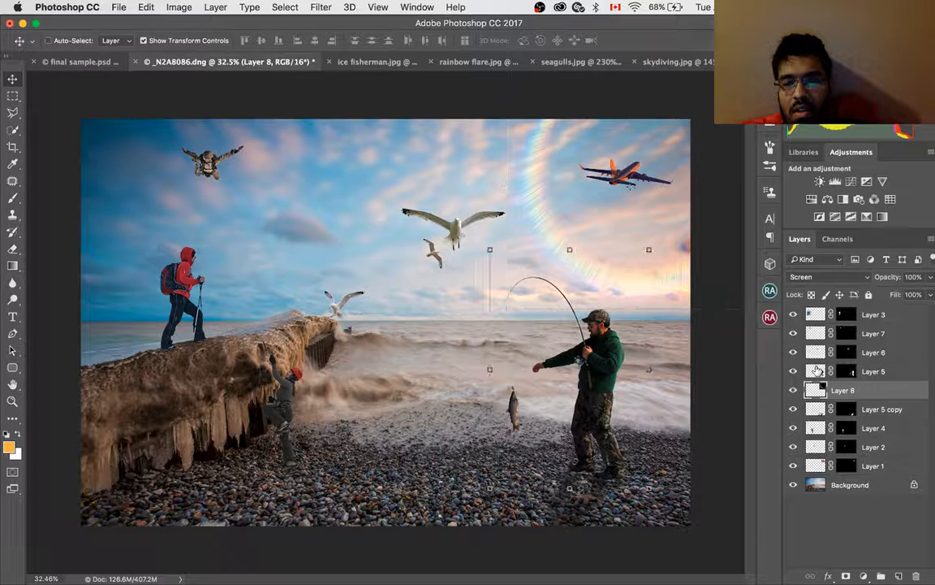
Apply Color Efex Pro 4 Tonal Contrast to the Background layer with highlights 35%, midtones 41%, shadows -35%, saturation 24% and Standard contrast
left_click(844, 352)
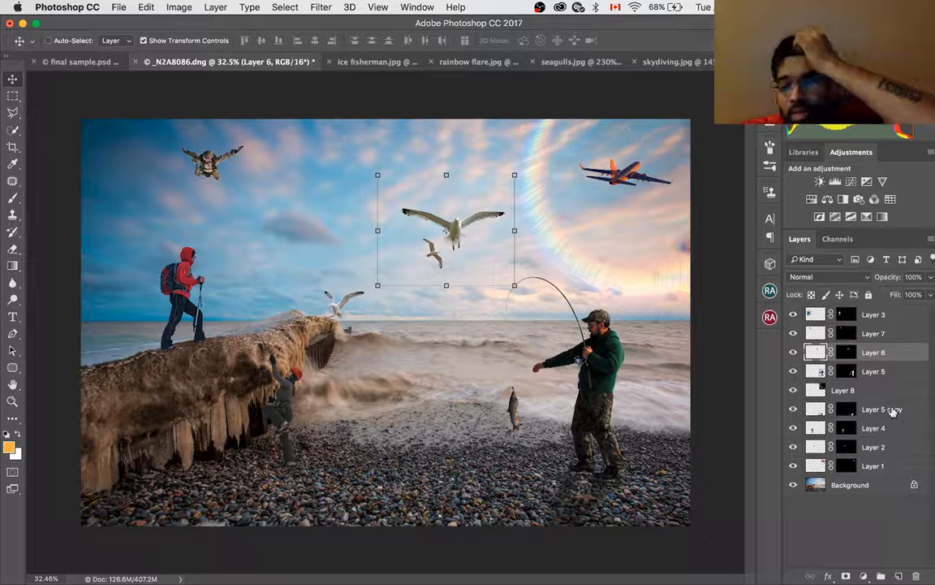
left_click(865, 489)
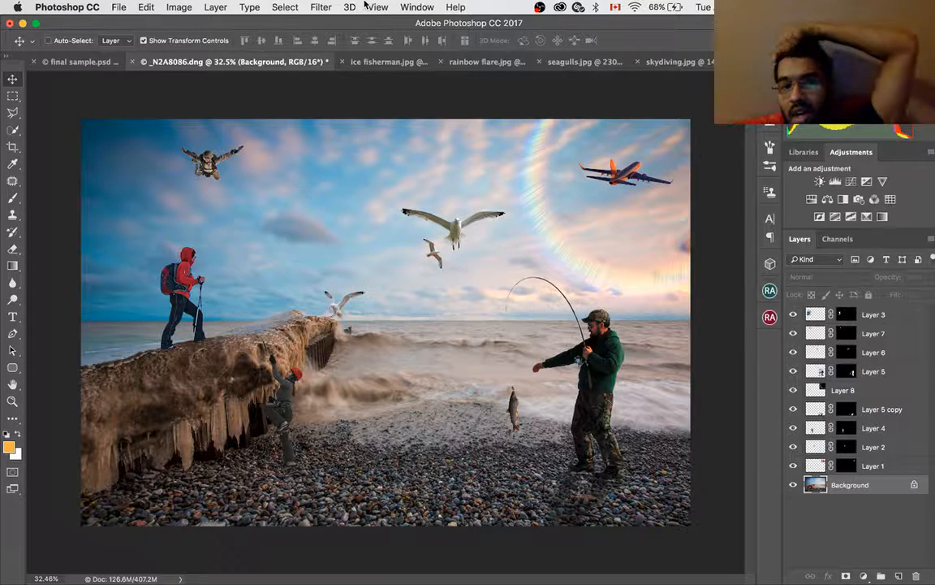
left_click(418, 8)
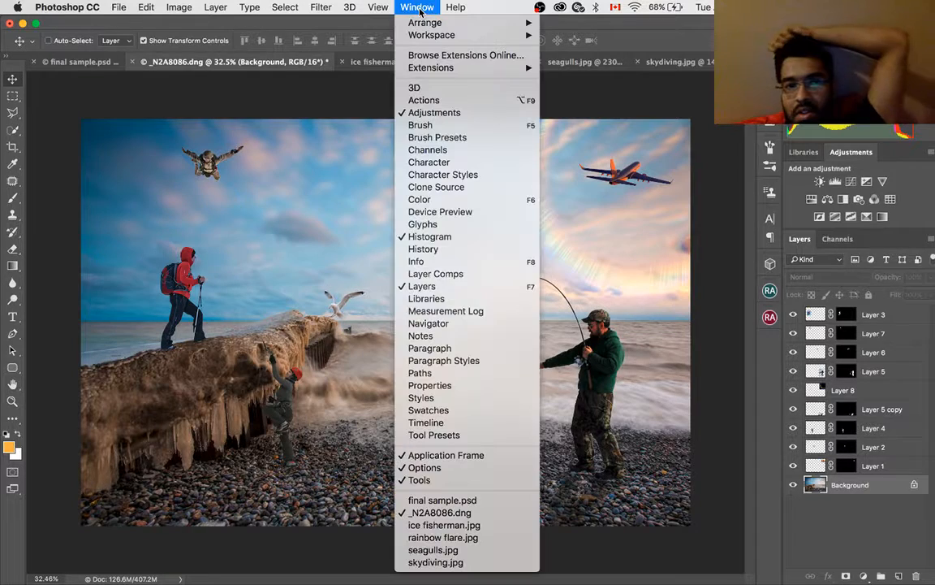
mouse_move(382, 8)
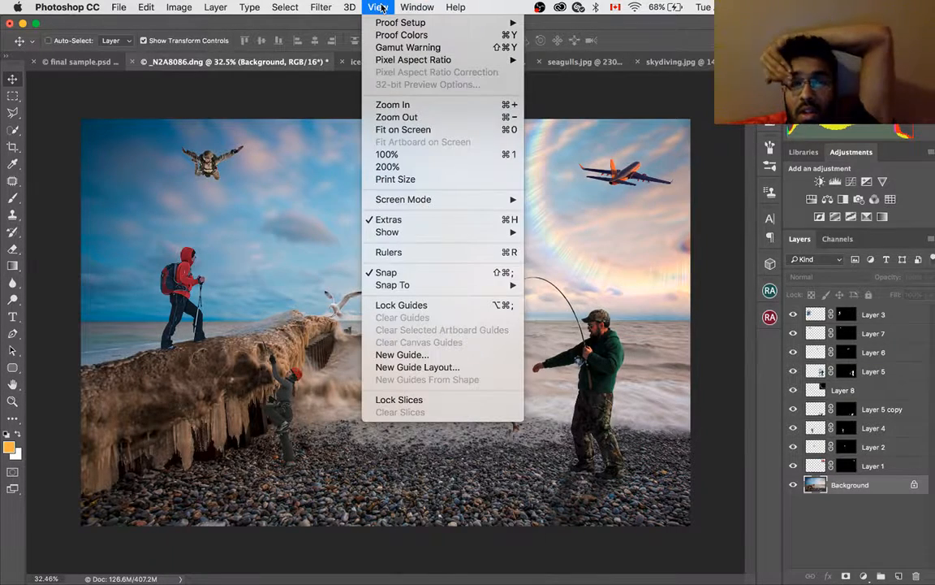
mouse_move(321, 7)
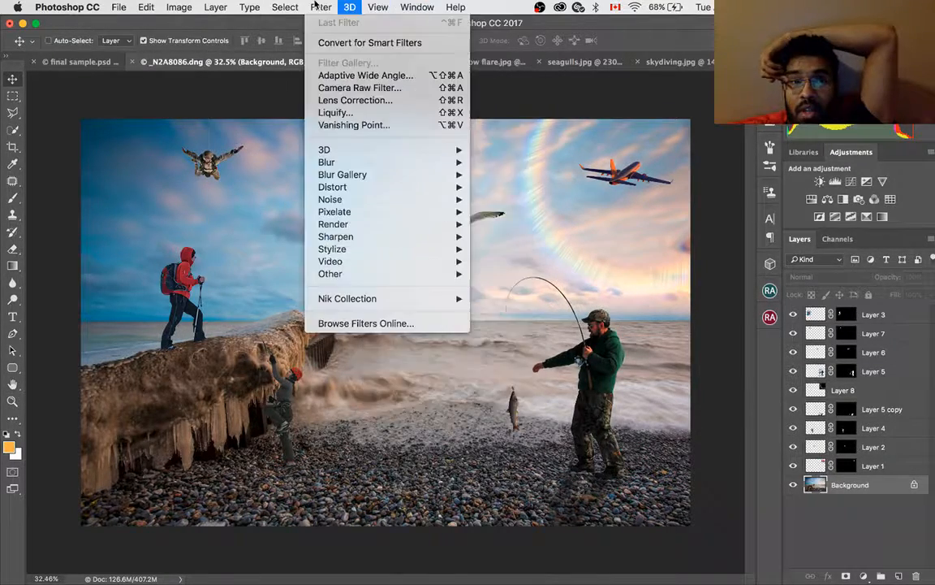
mouse_move(398, 301)
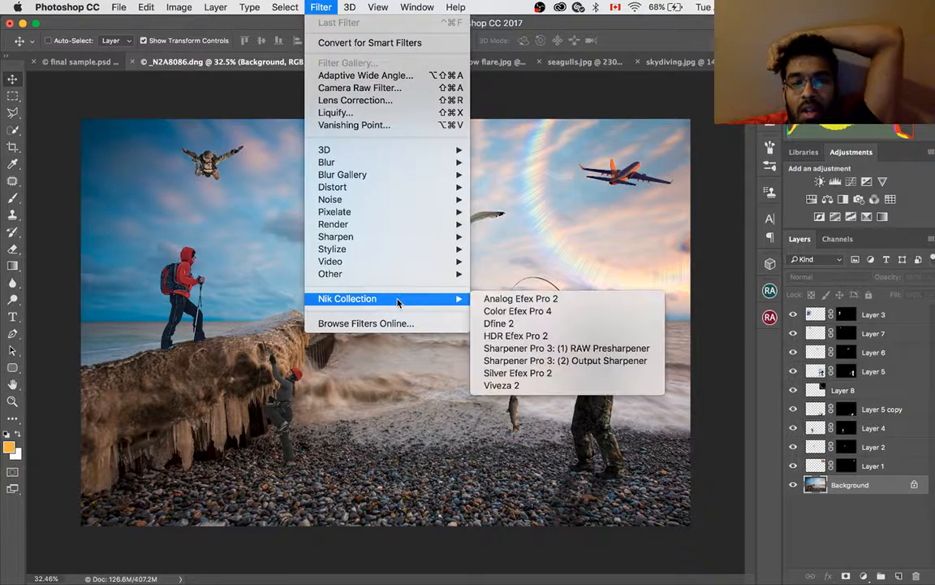
left_click(525, 311)
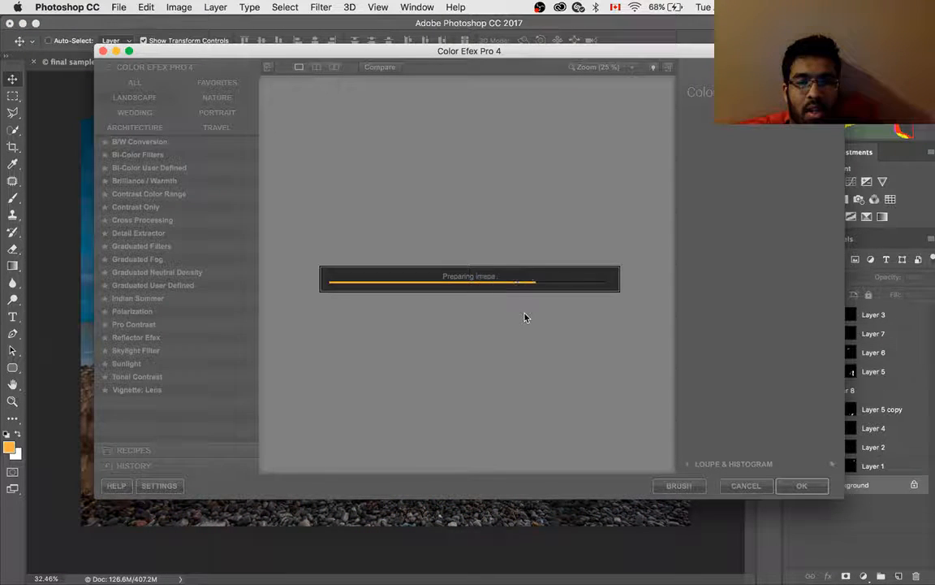
left_click(539, 7)
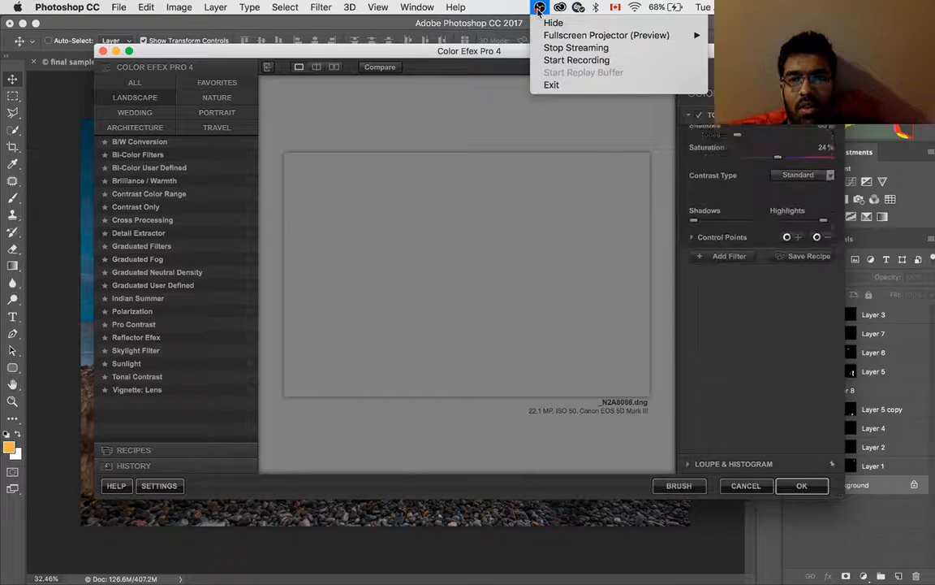
left_click(539, 10)
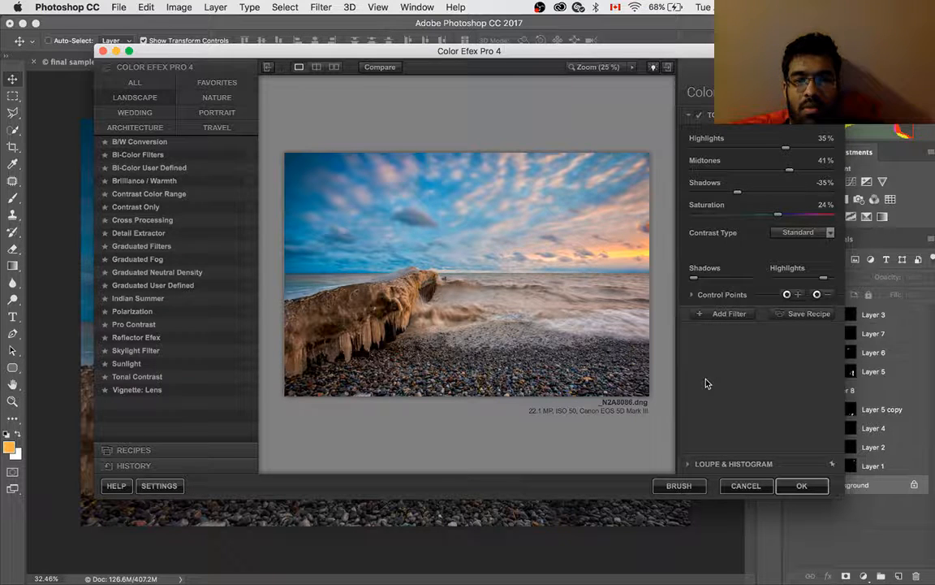
left_click(803, 486)
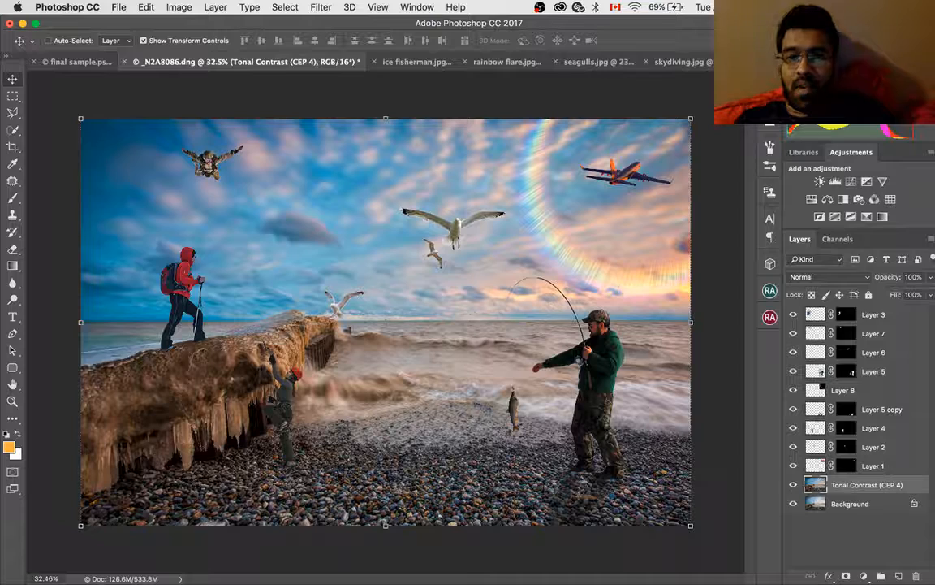
left_click(539, 8)
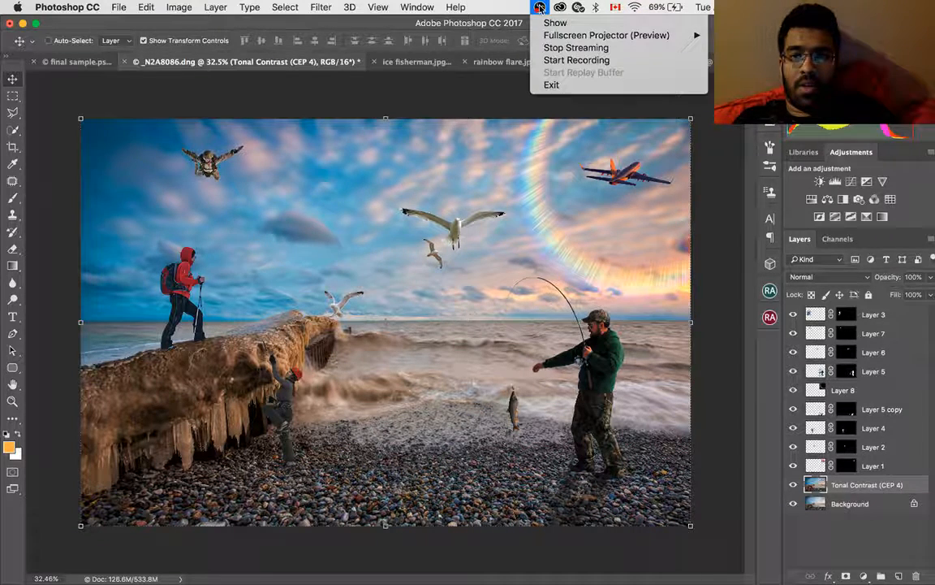